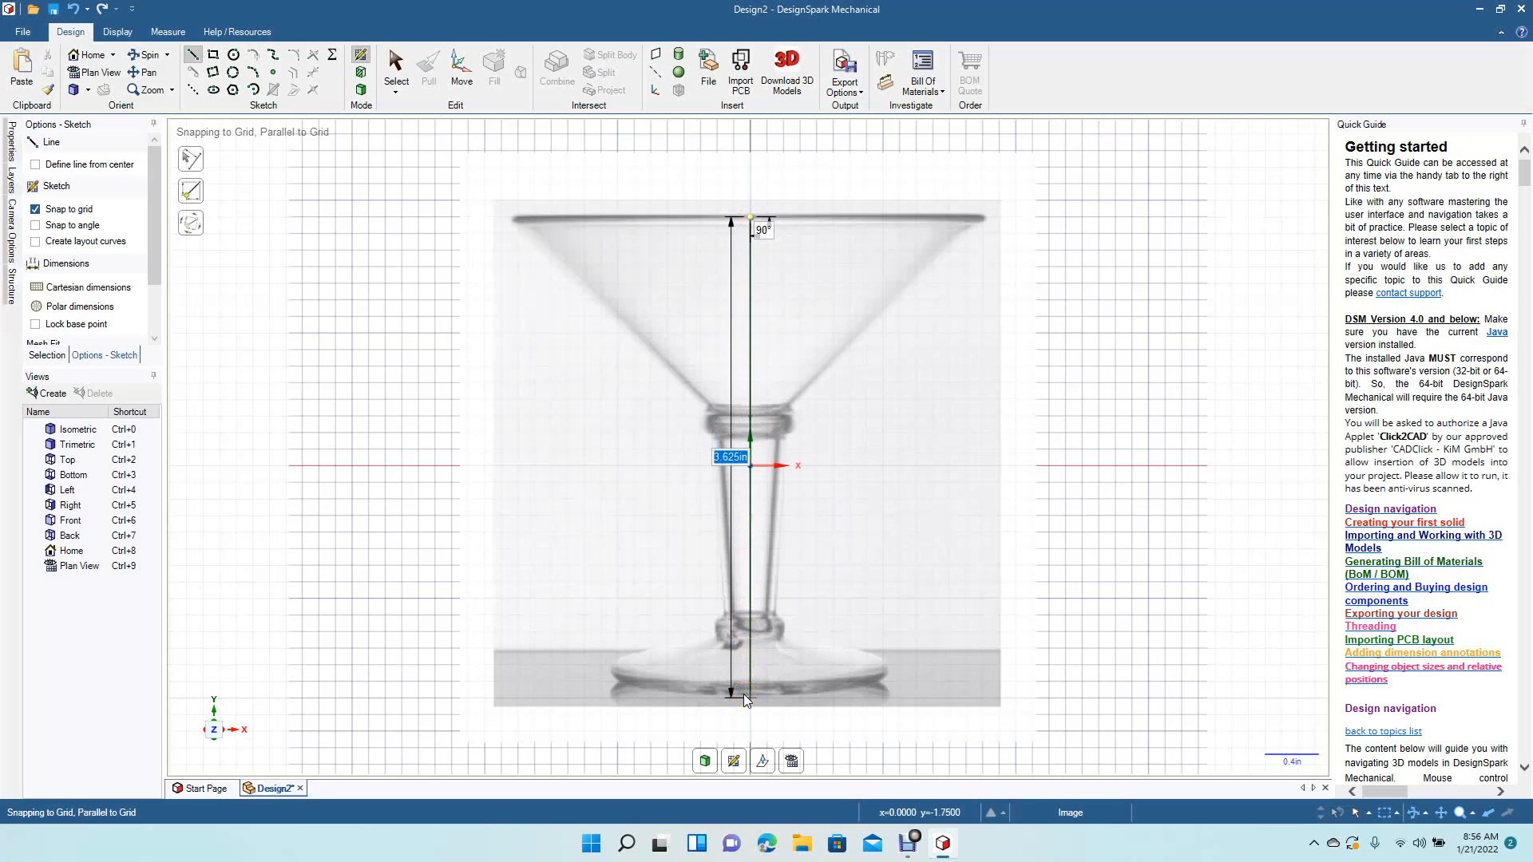
Finish the vertical centre line of the glass at 3.625 in, running from the rim down to the foot.
left_click(745, 699)
left_click(399, 77)
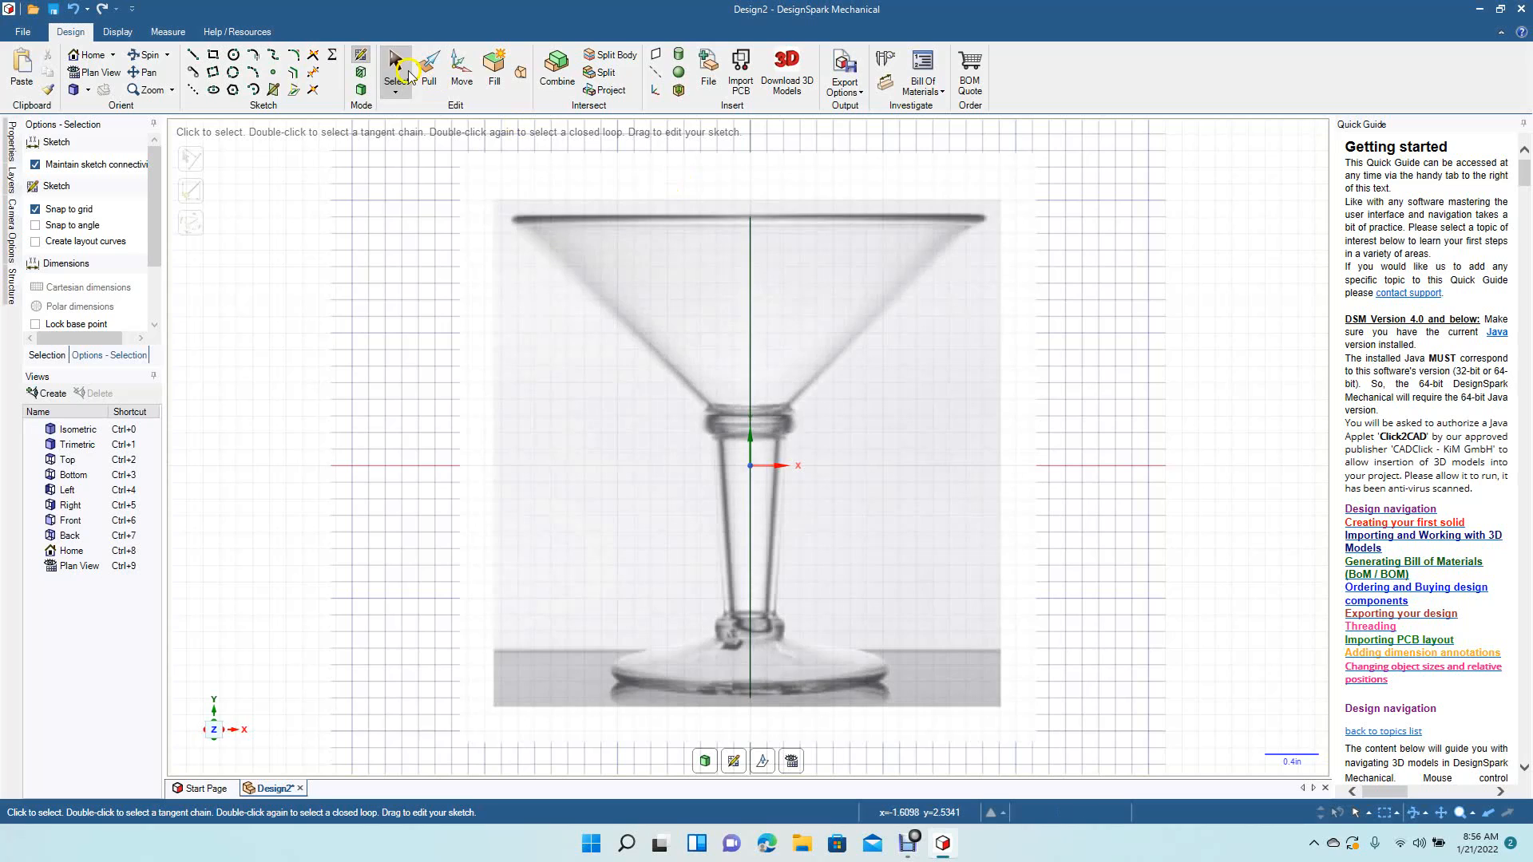
Trace half of the bowl: a 1.75 in rim line from the centre, a 0.125 in stepped lip, and a 1.945 in slanted wall down to the stem.
left_click(194, 54)
left_click(751, 219)
left_click(750, 217)
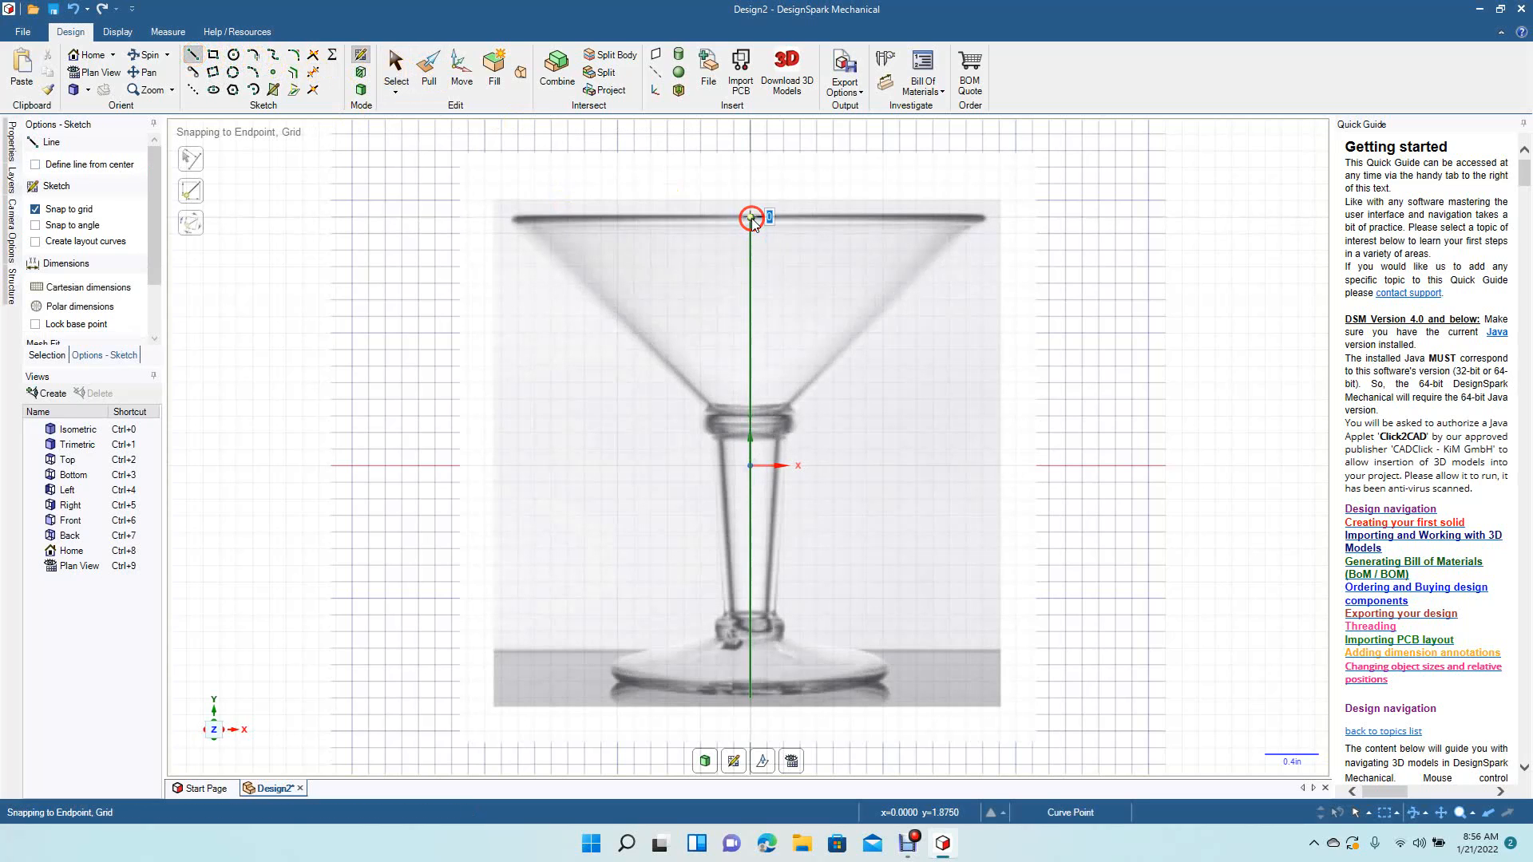
left_click(983, 220)
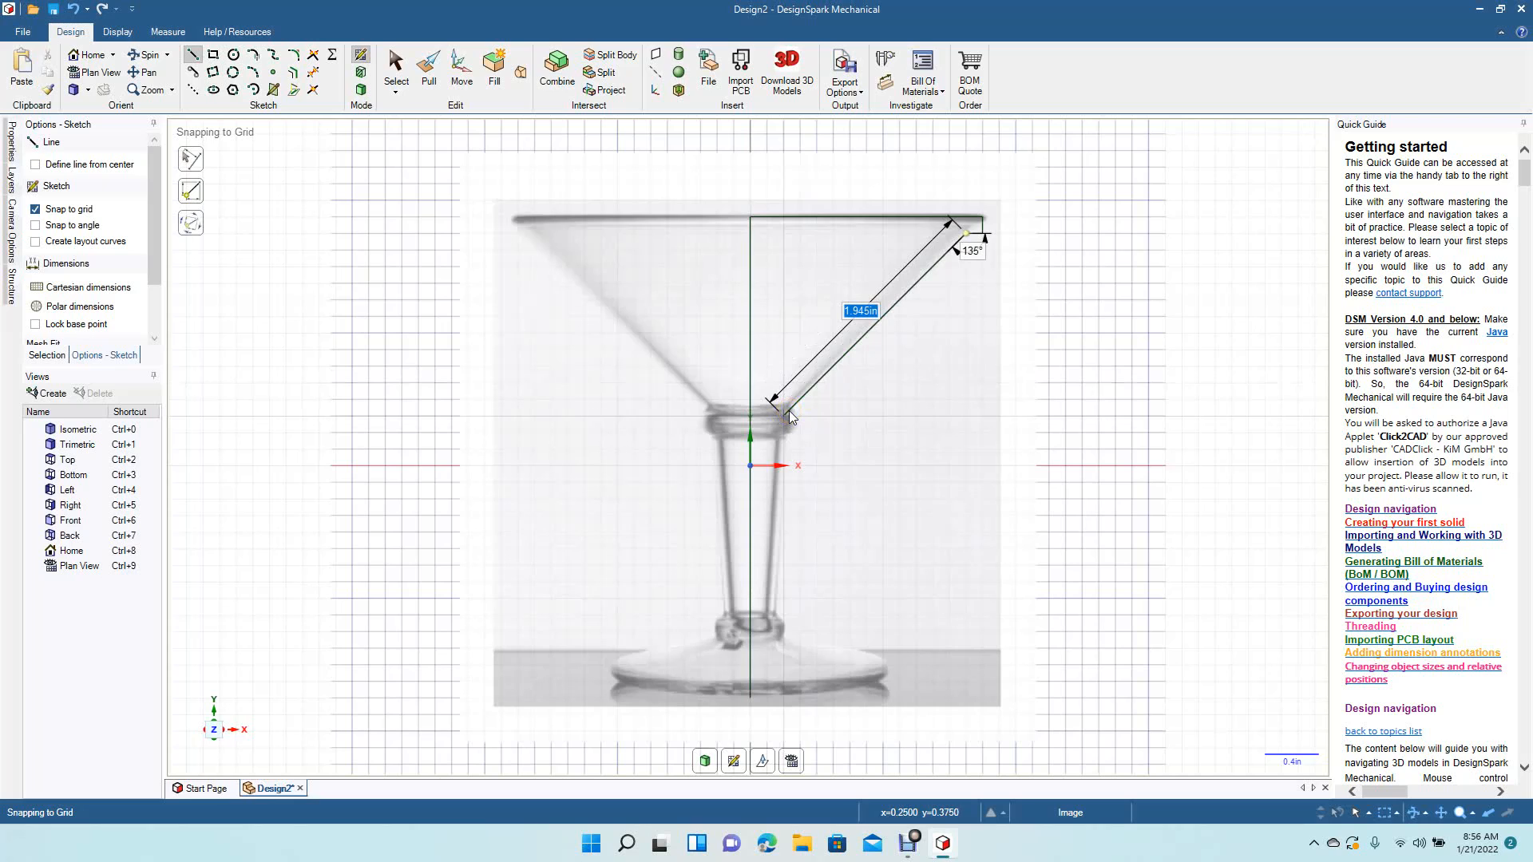
left_click(785, 412)
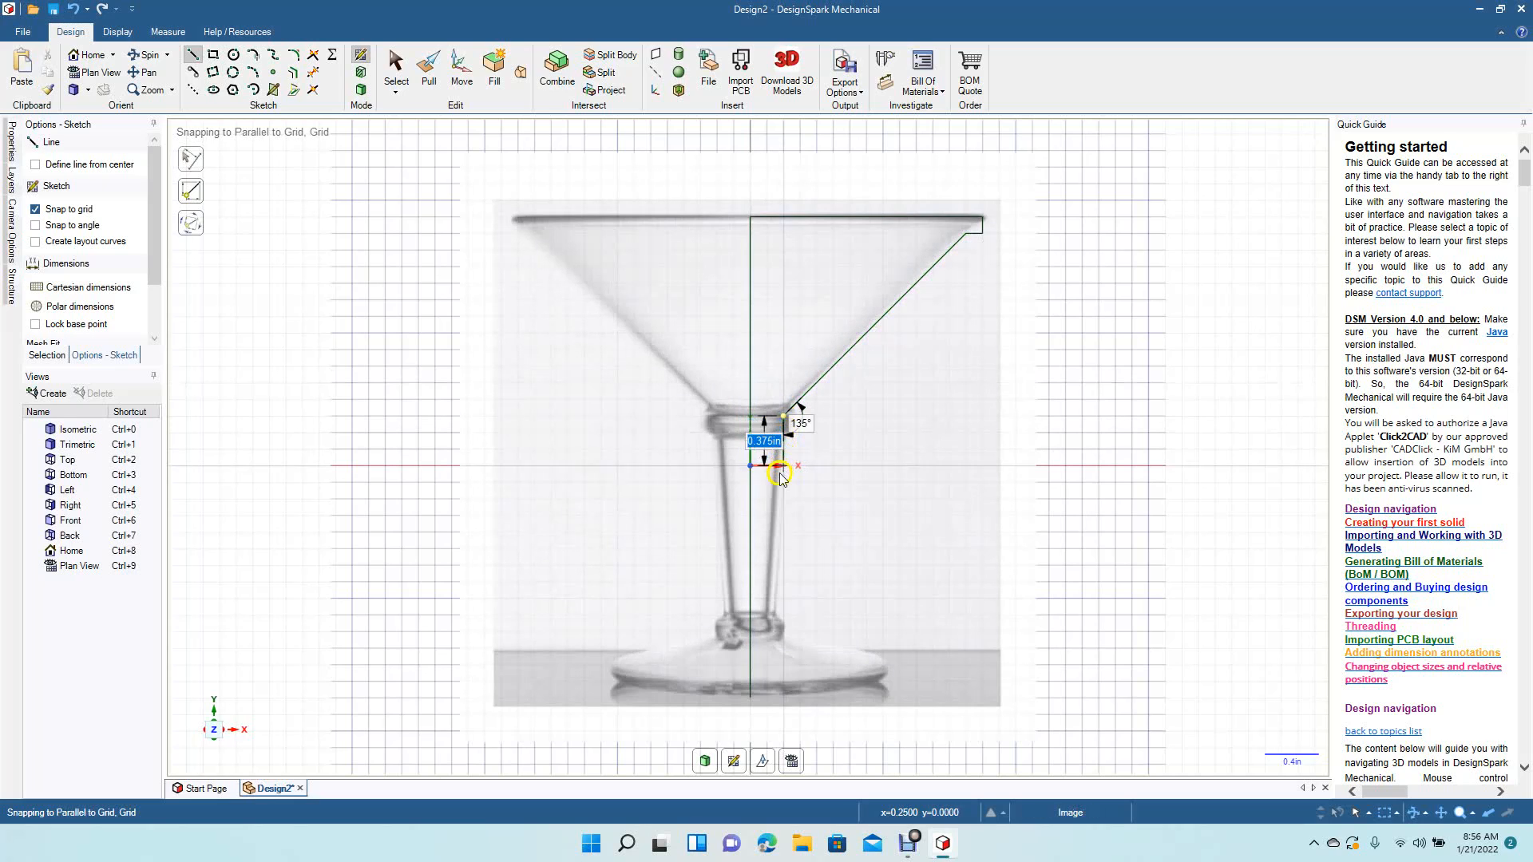
Continue the profile down the tapered side of the stem, then out and down 0.125 in each around the lower collar.
left_click(773, 610)
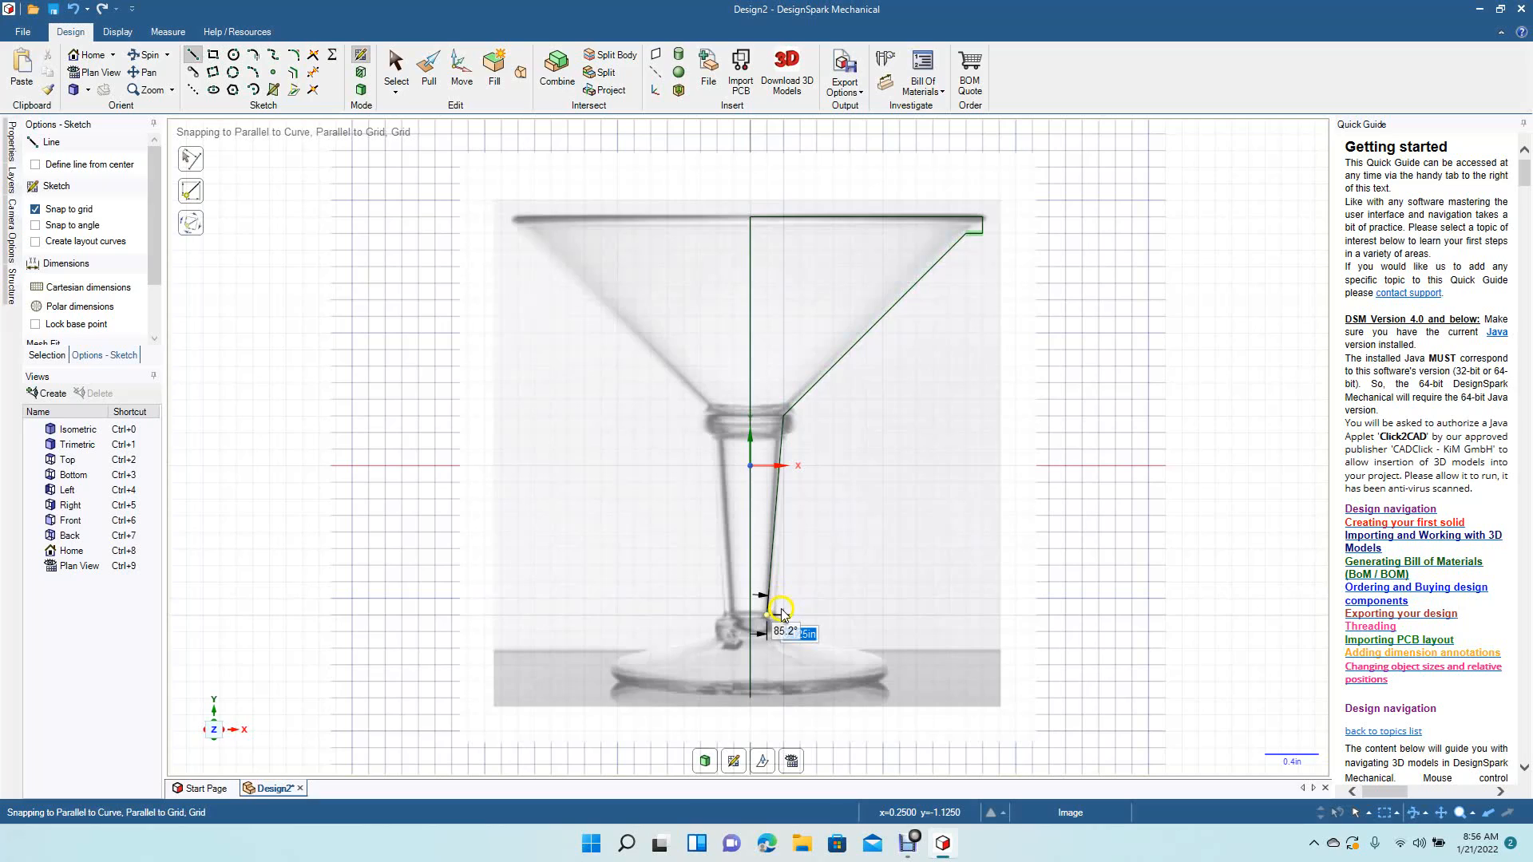
left_click(783, 617)
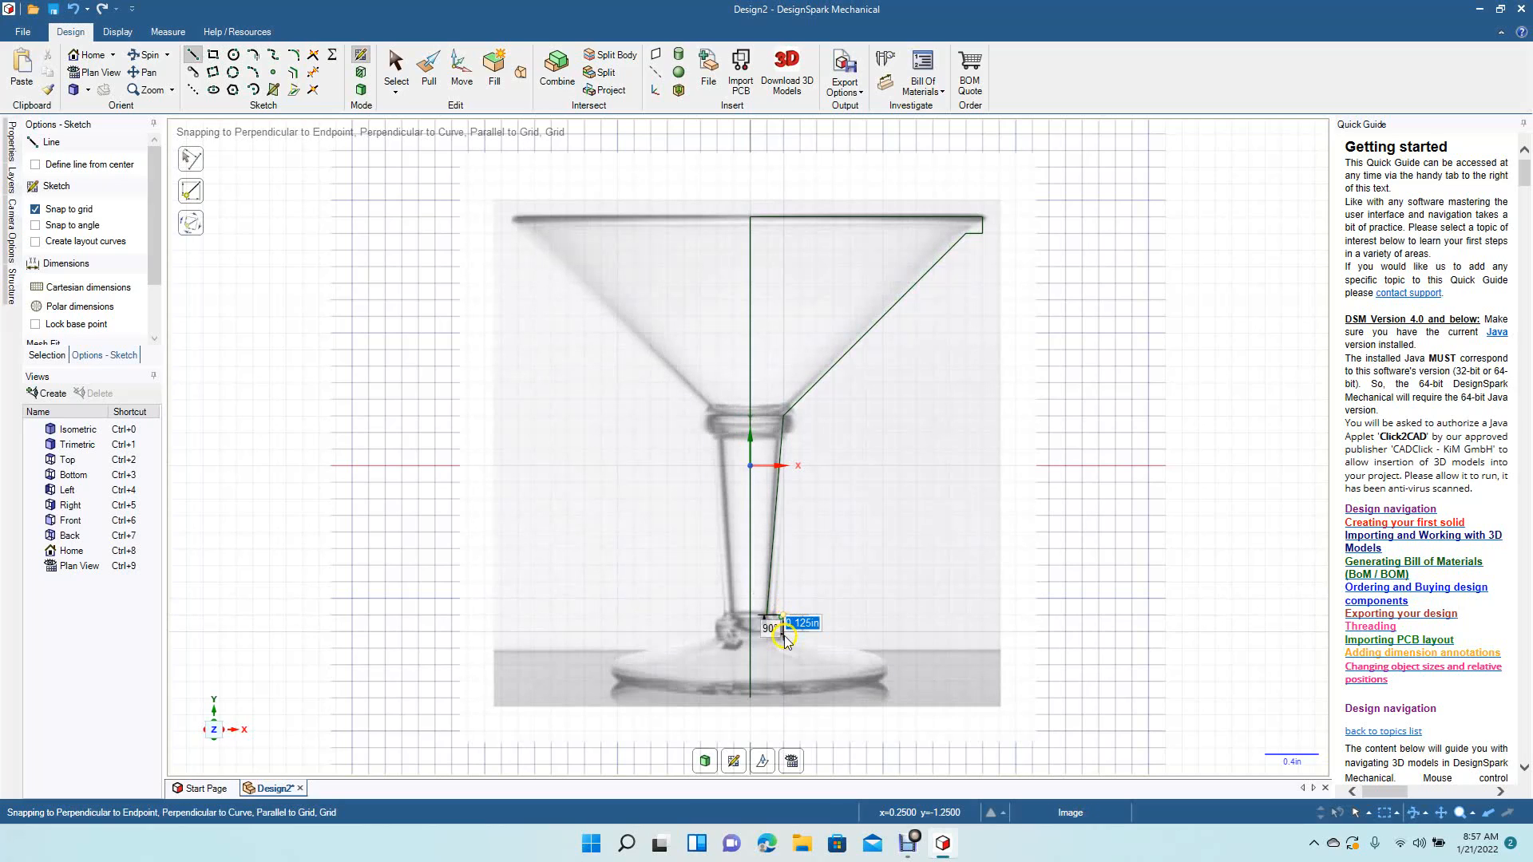
left_click(784, 633)
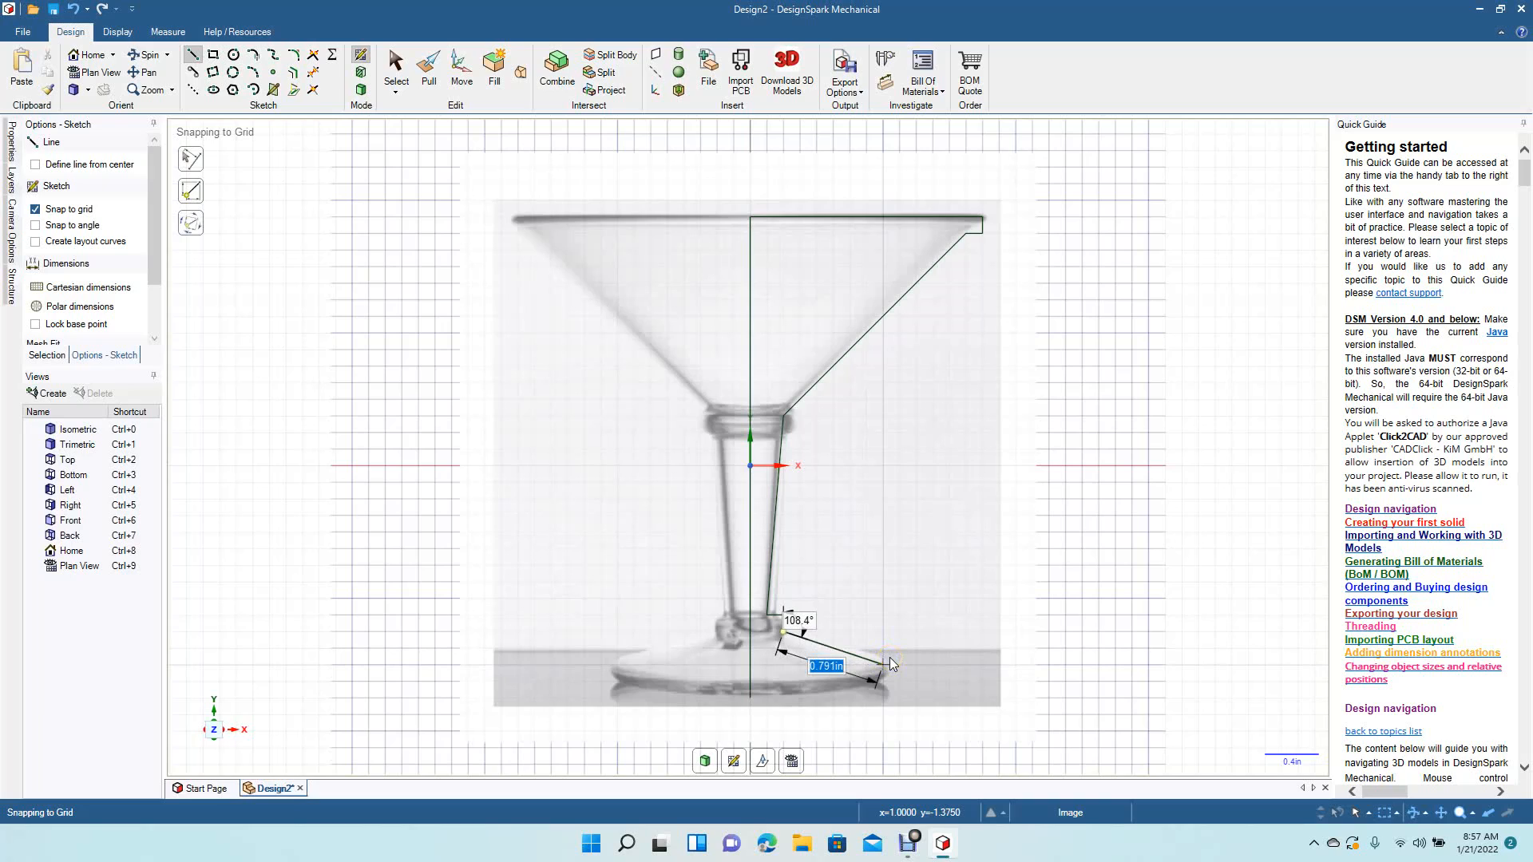
Trace the foot with a 0.791 in slope, a 0.125 in vertical edge and a 1 in base line back to the centre.
left_click(886, 659)
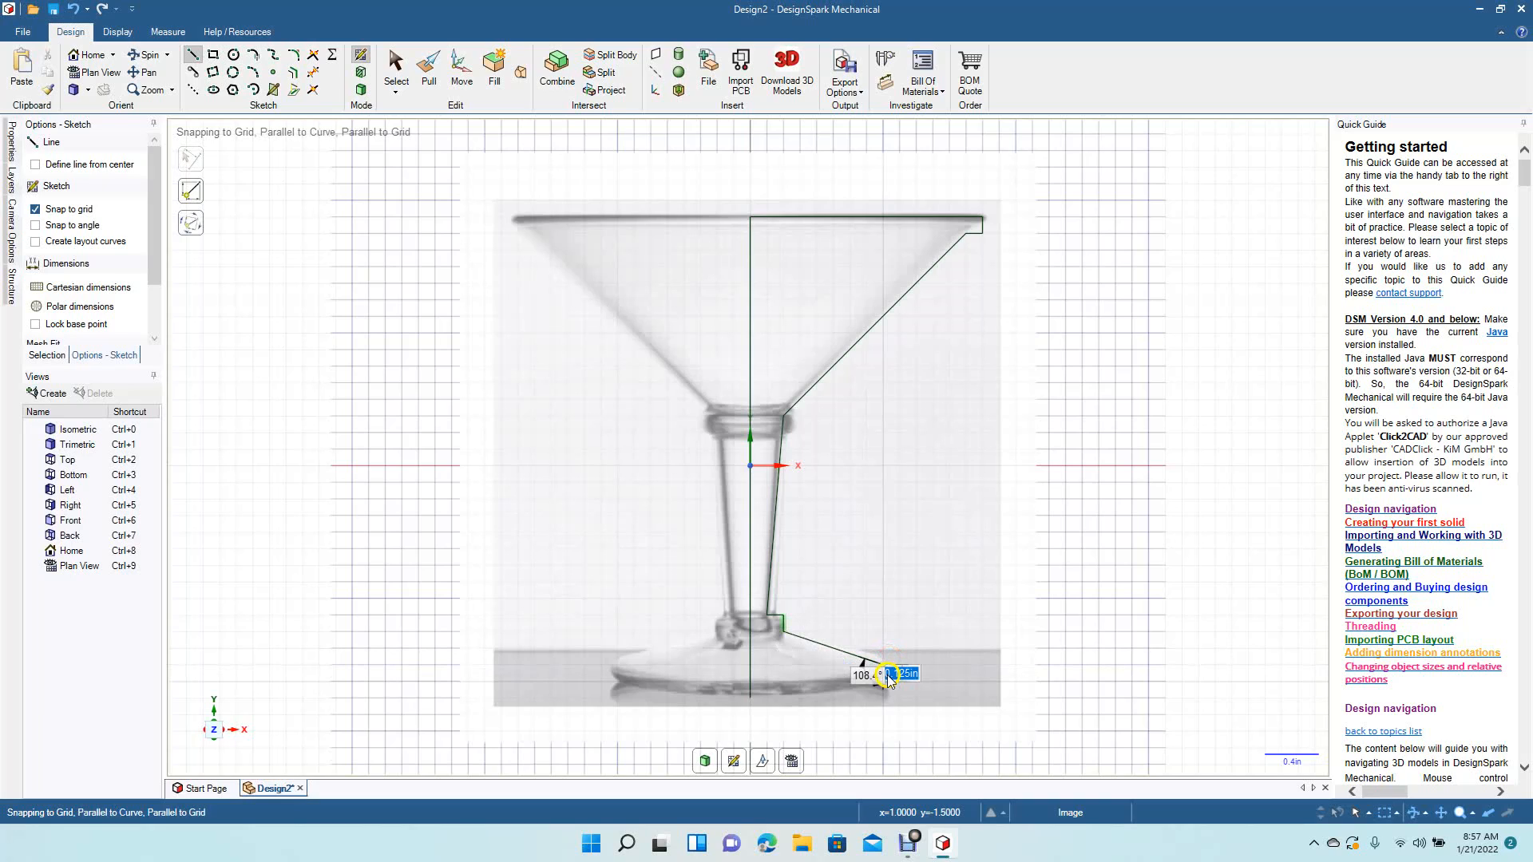
left_click(884, 681)
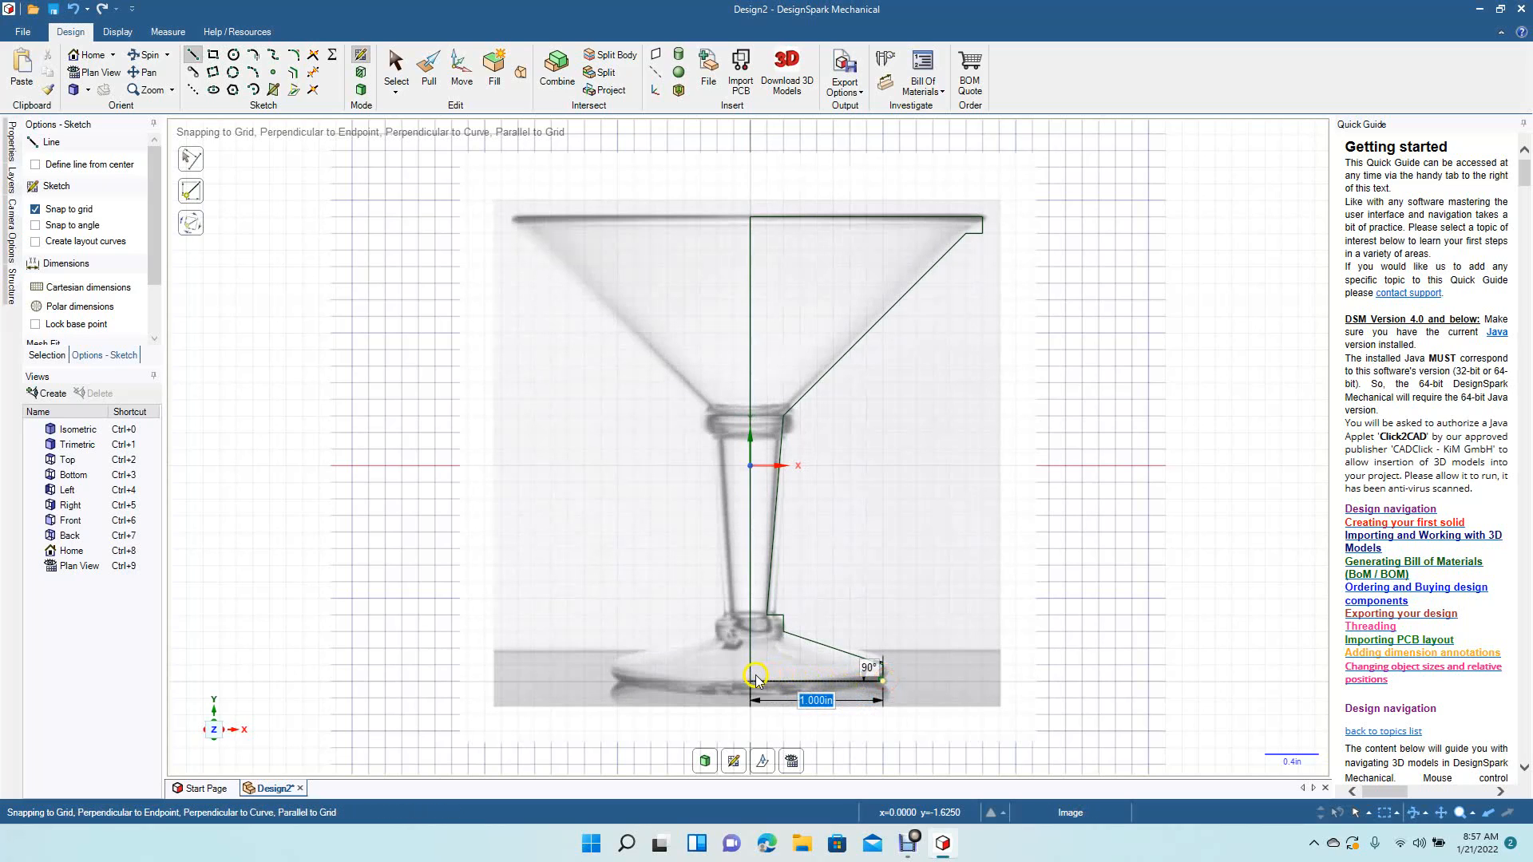
left_click(754, 681)
left_click(400, 76)
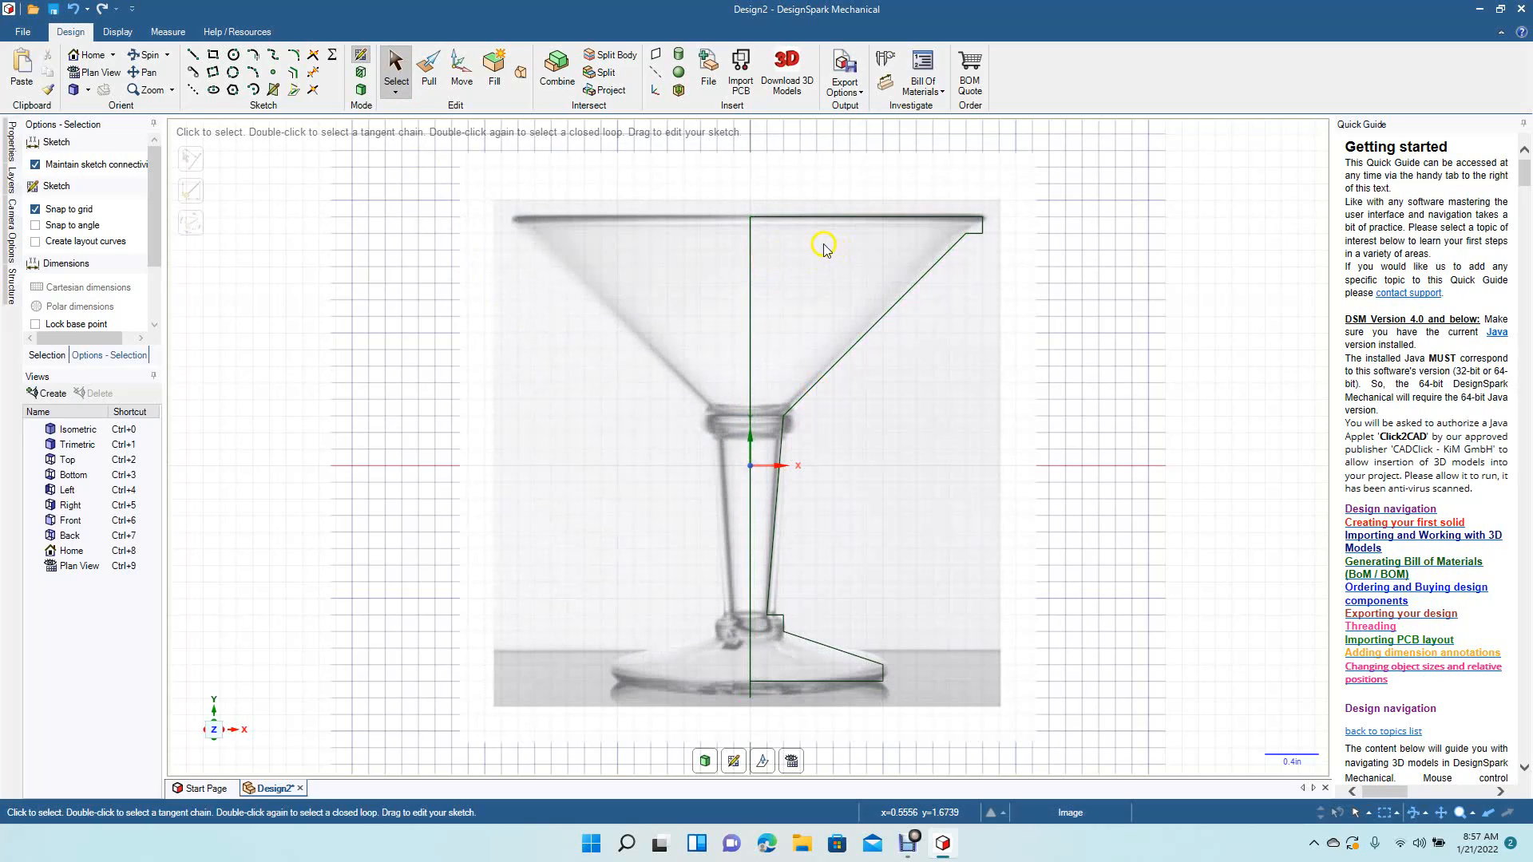
Delete the horizontal rim line and the full-height vertical centre line from the sketch.
left_click(802, 217)
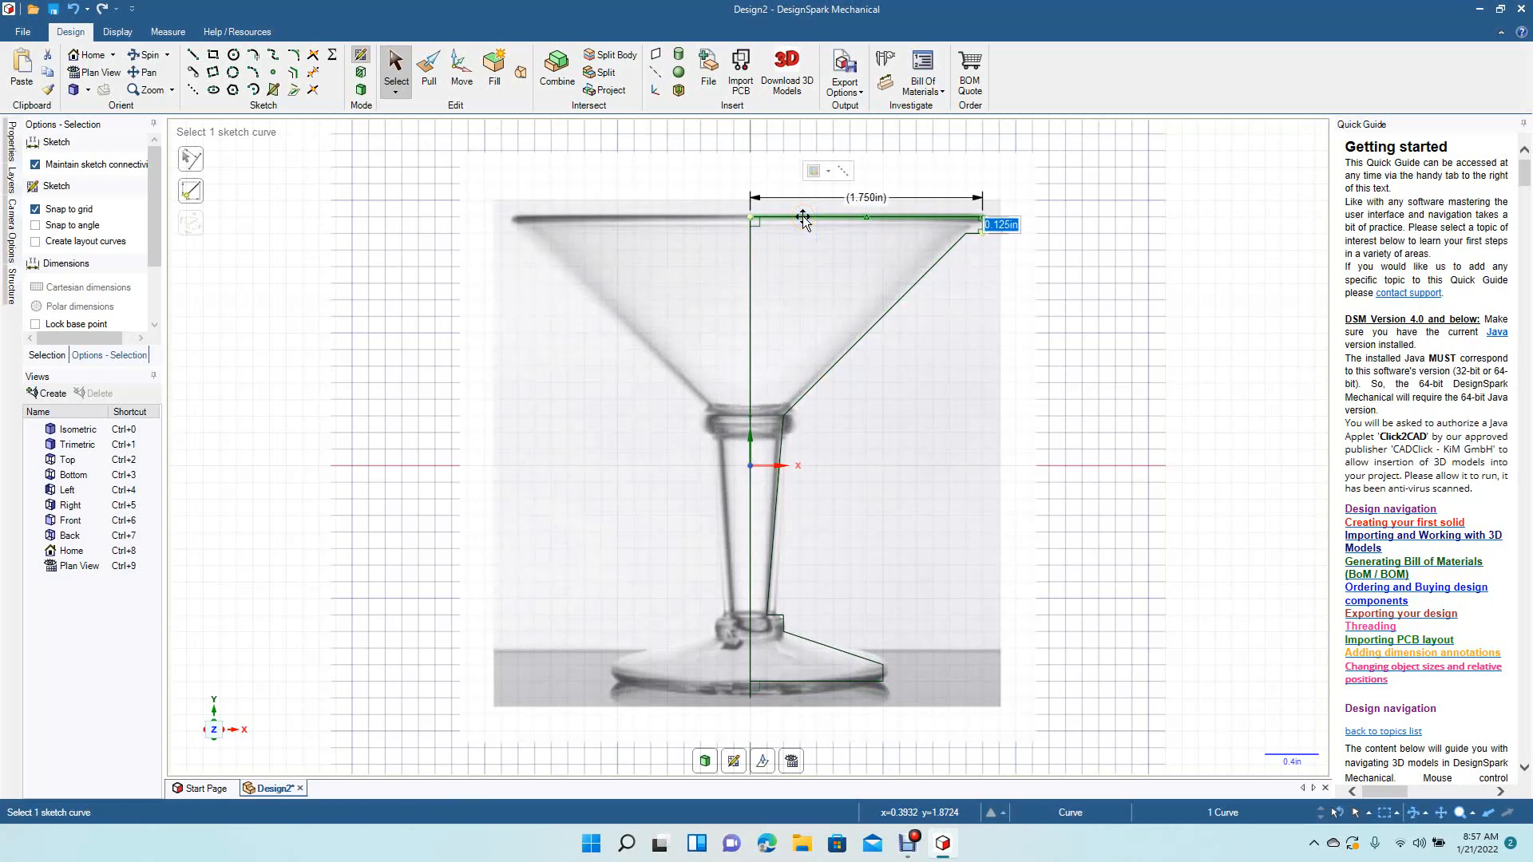
key("Delete")
left_click(746, 302)
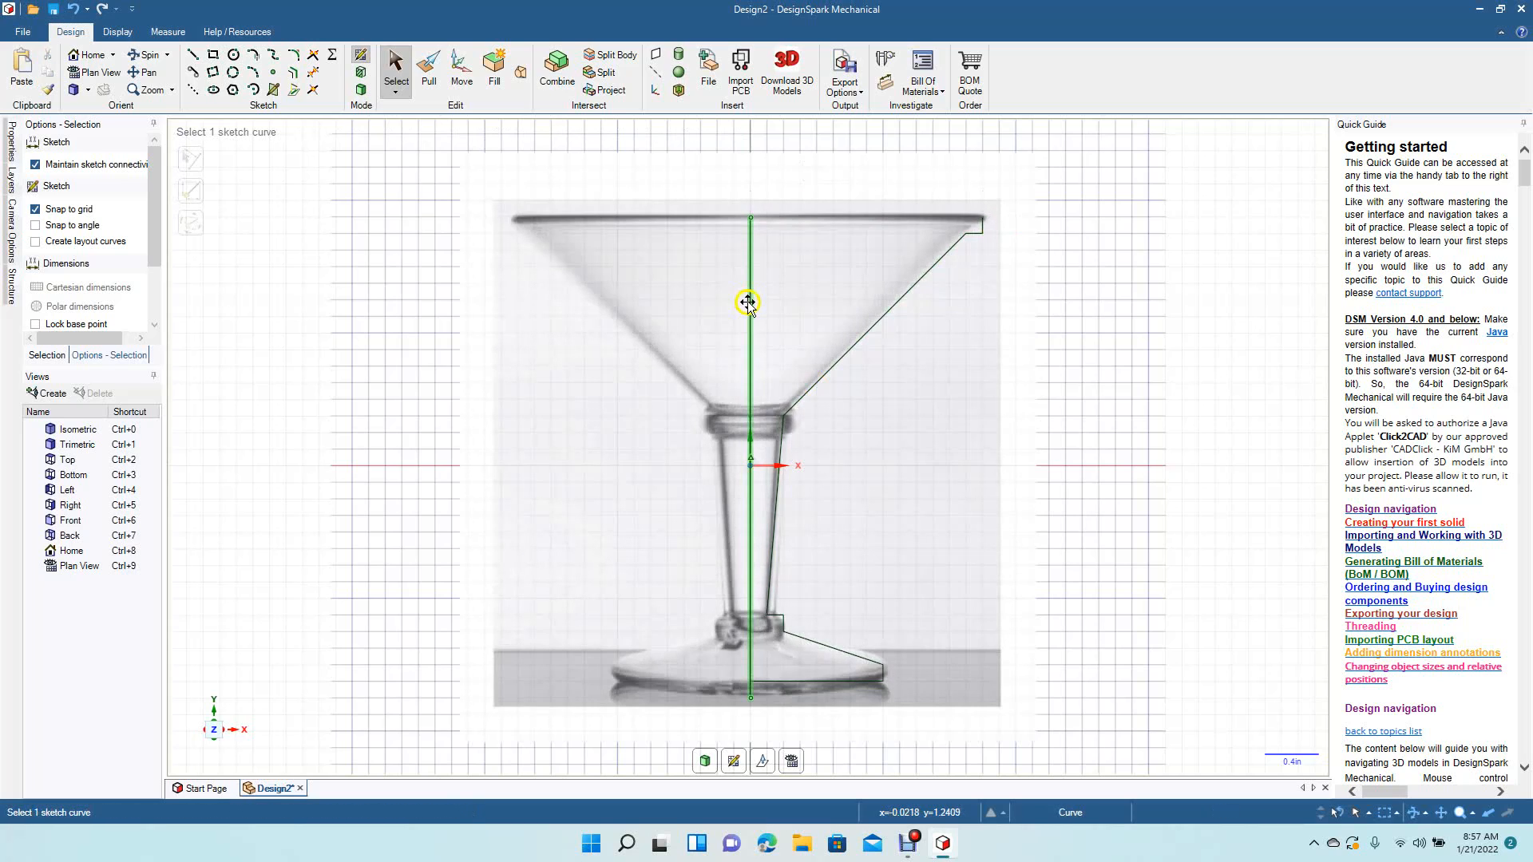
left_click(748, 303)
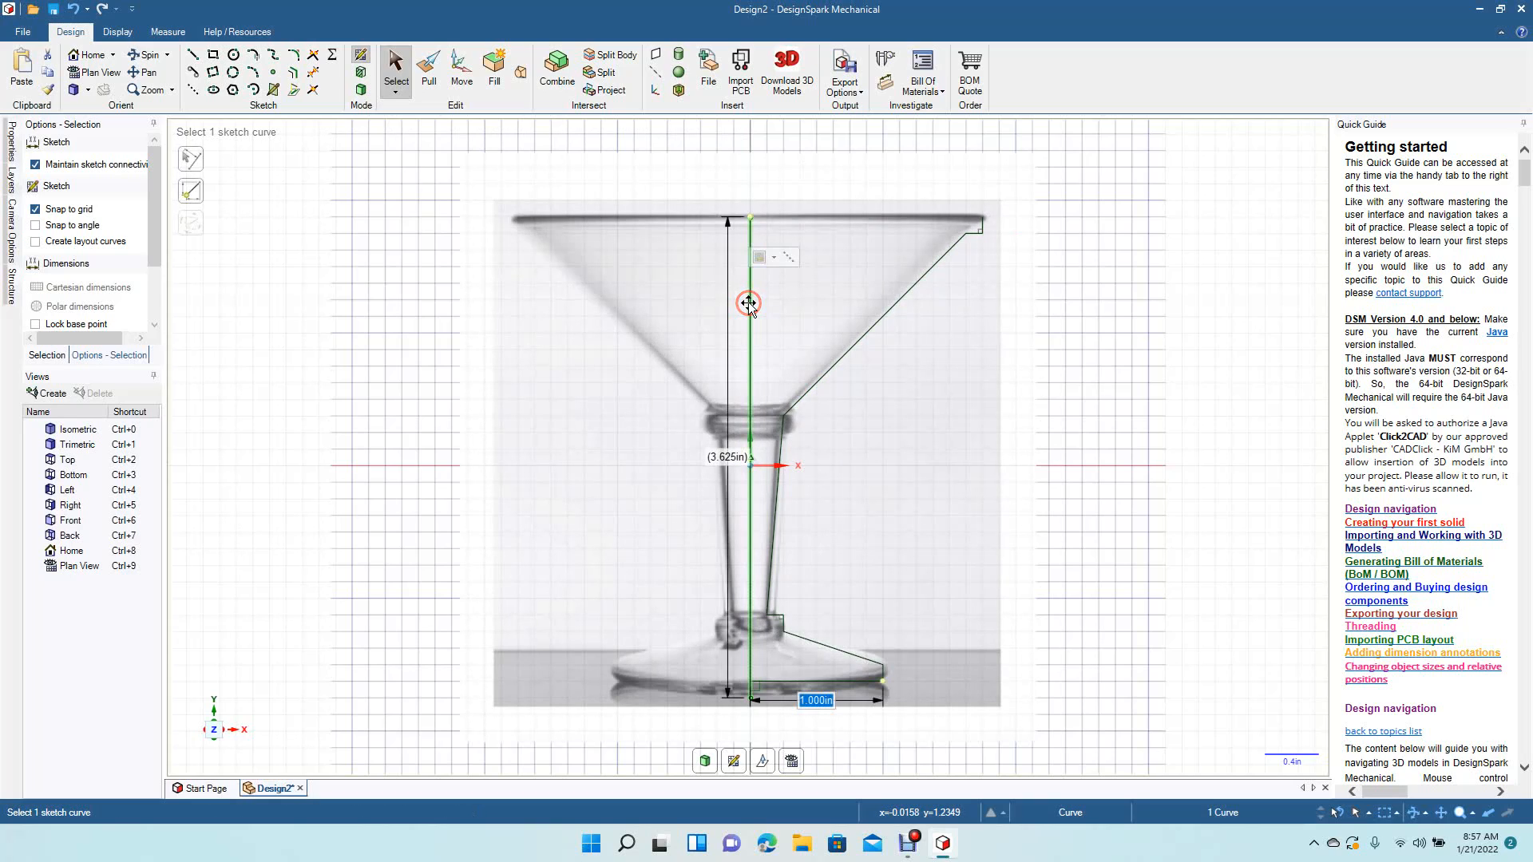
key("Delete")
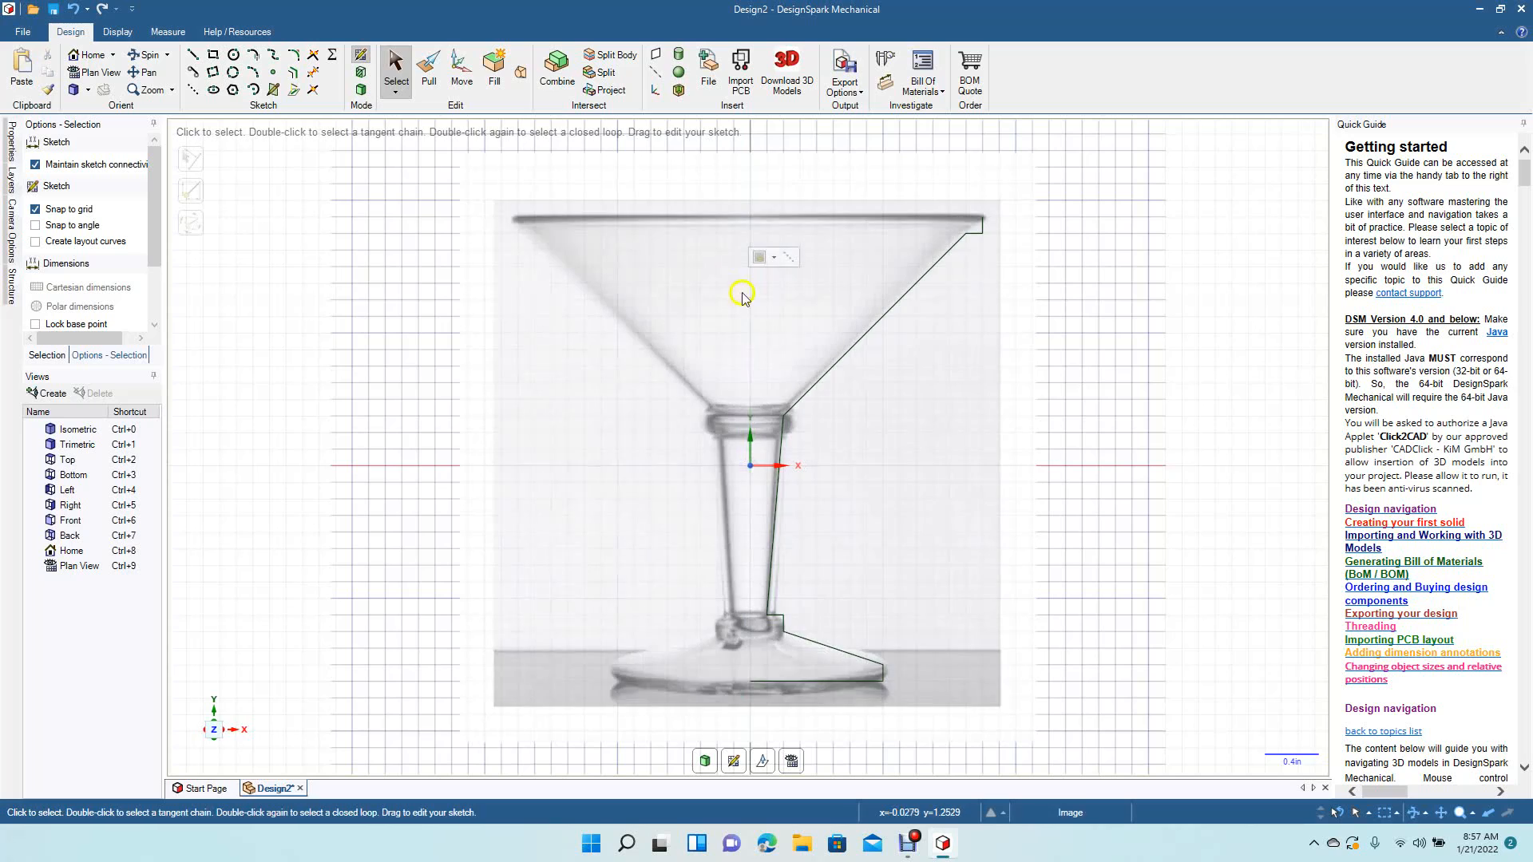
Offset the bowl's slanted outer wall line inward by 0.088 in to form the inner wall.
left_click(293, 72)
left_click(749, 616)
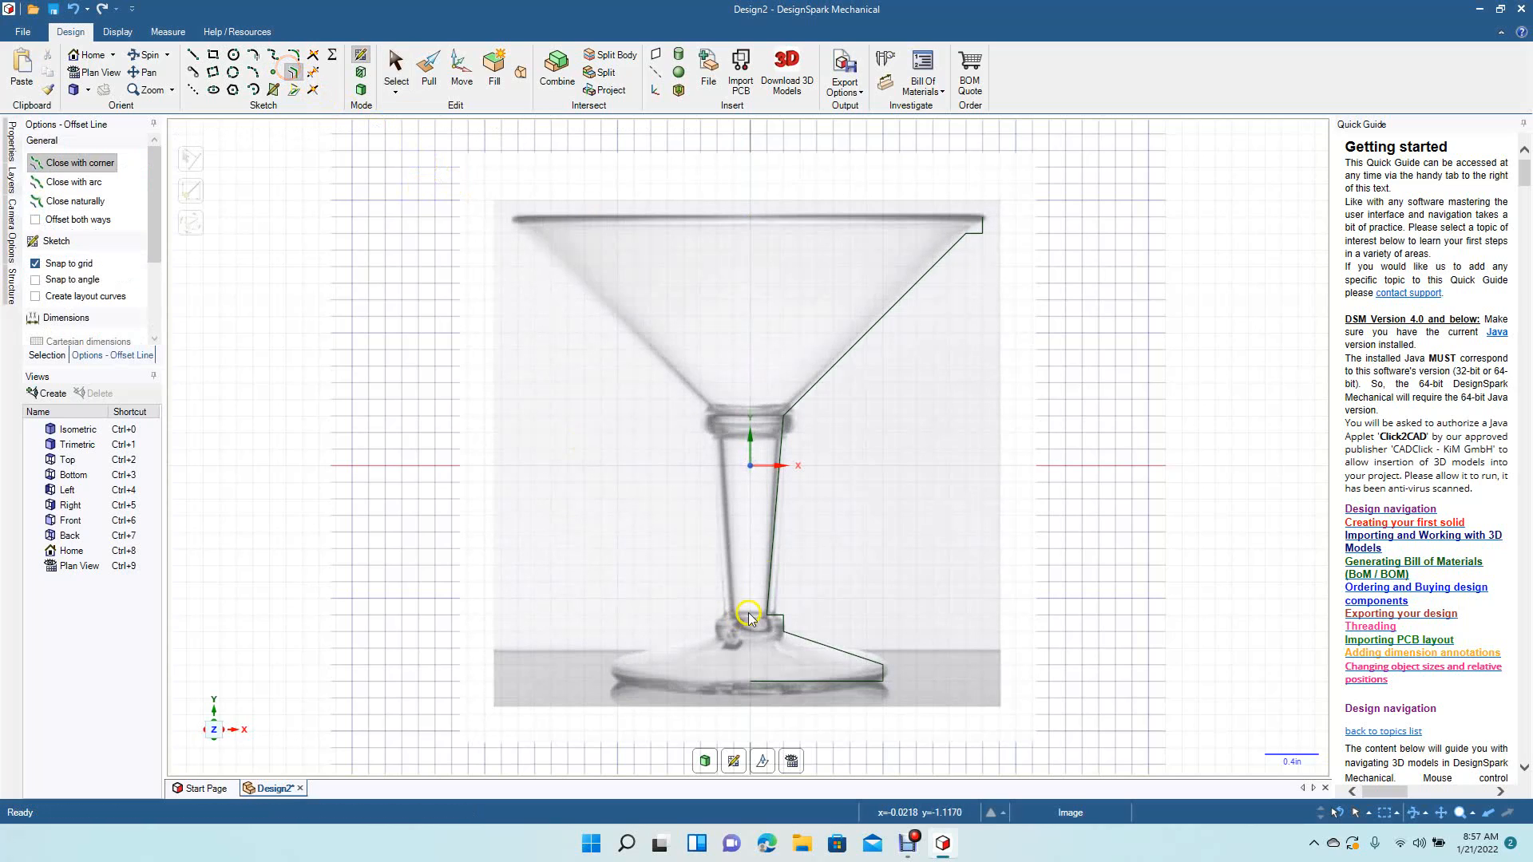
left_click(834, 368)
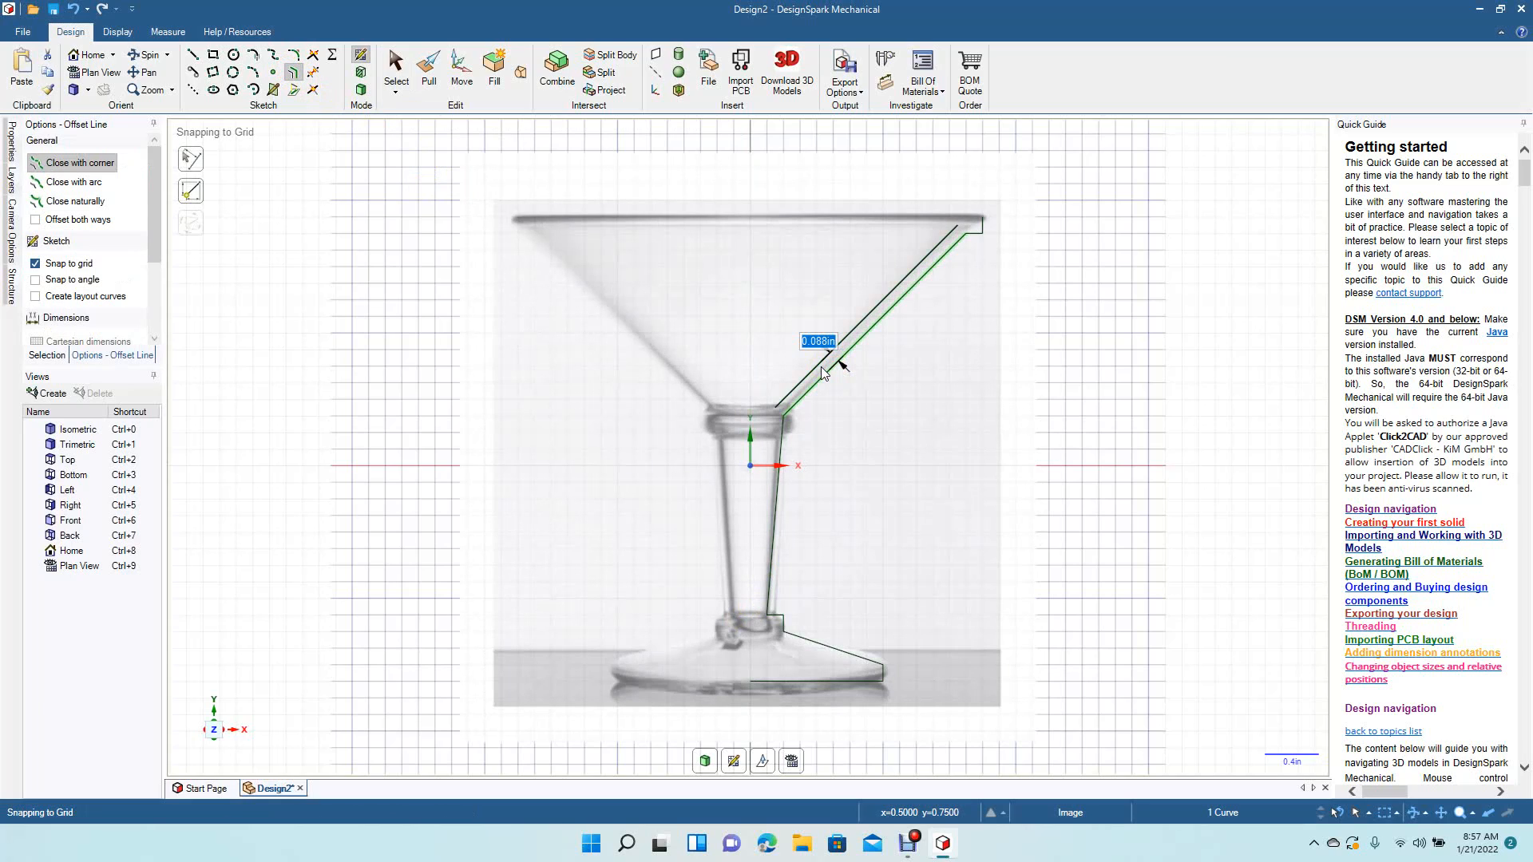
left_click(822, 371)
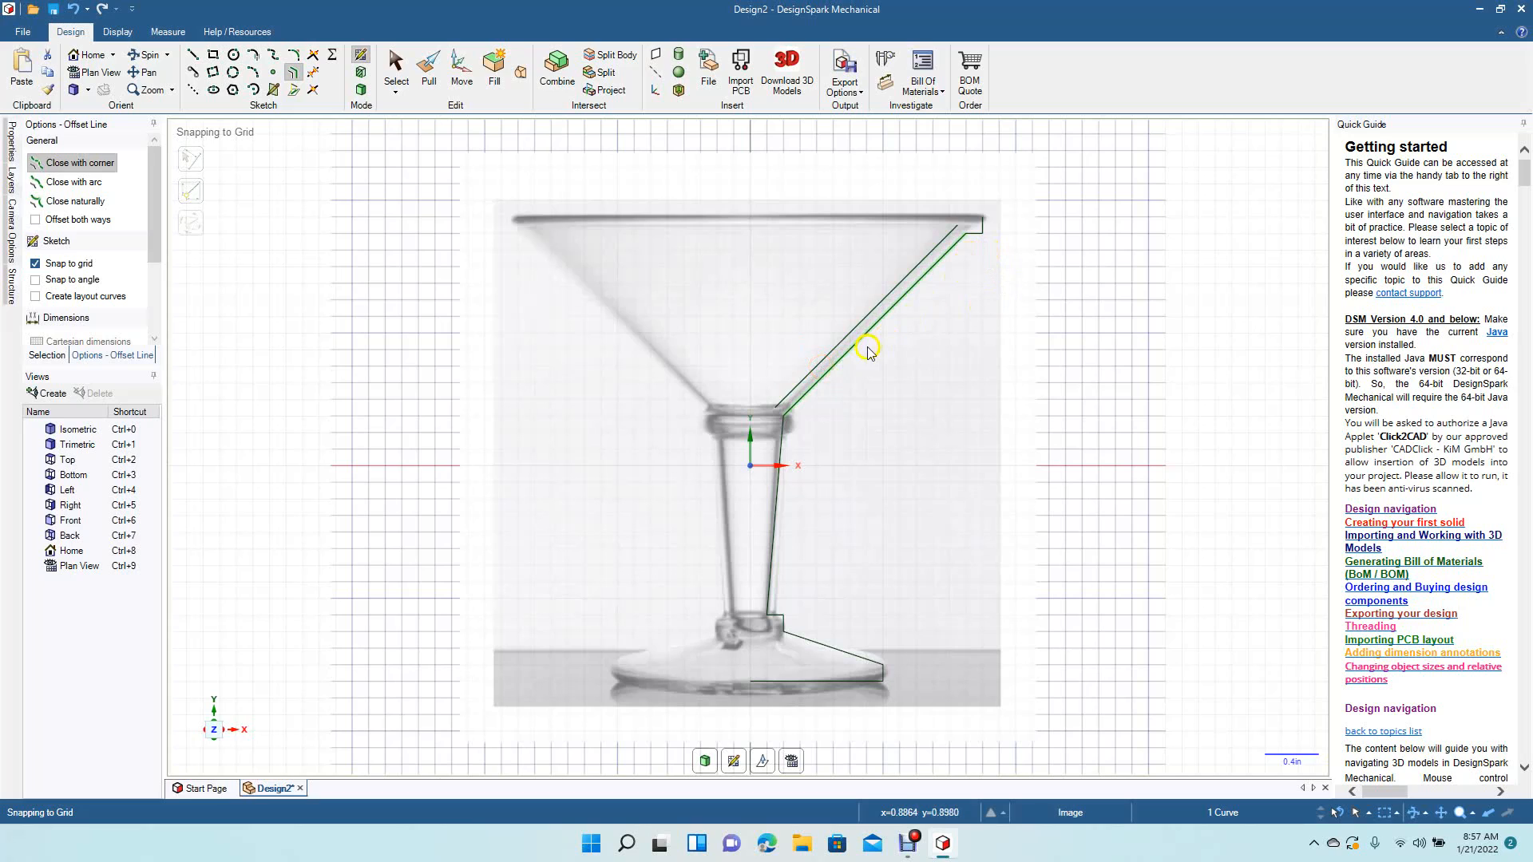
left_click(778, 409)
Draw a short horizontal line from the lower end of the inner bowl wall to the centre axis.
left_click(194, 55)
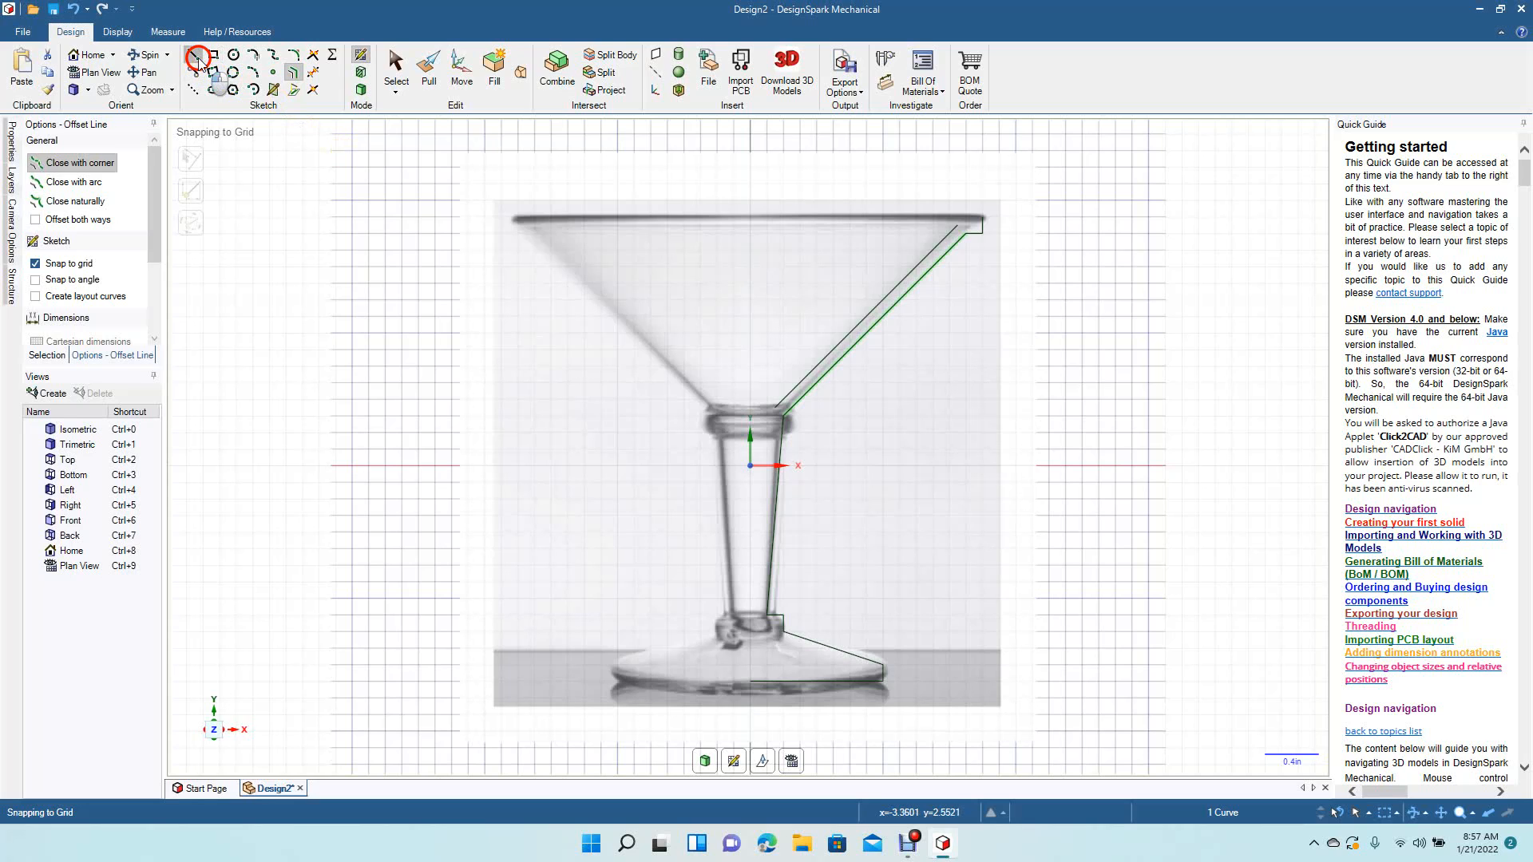
left_click(775, 406)
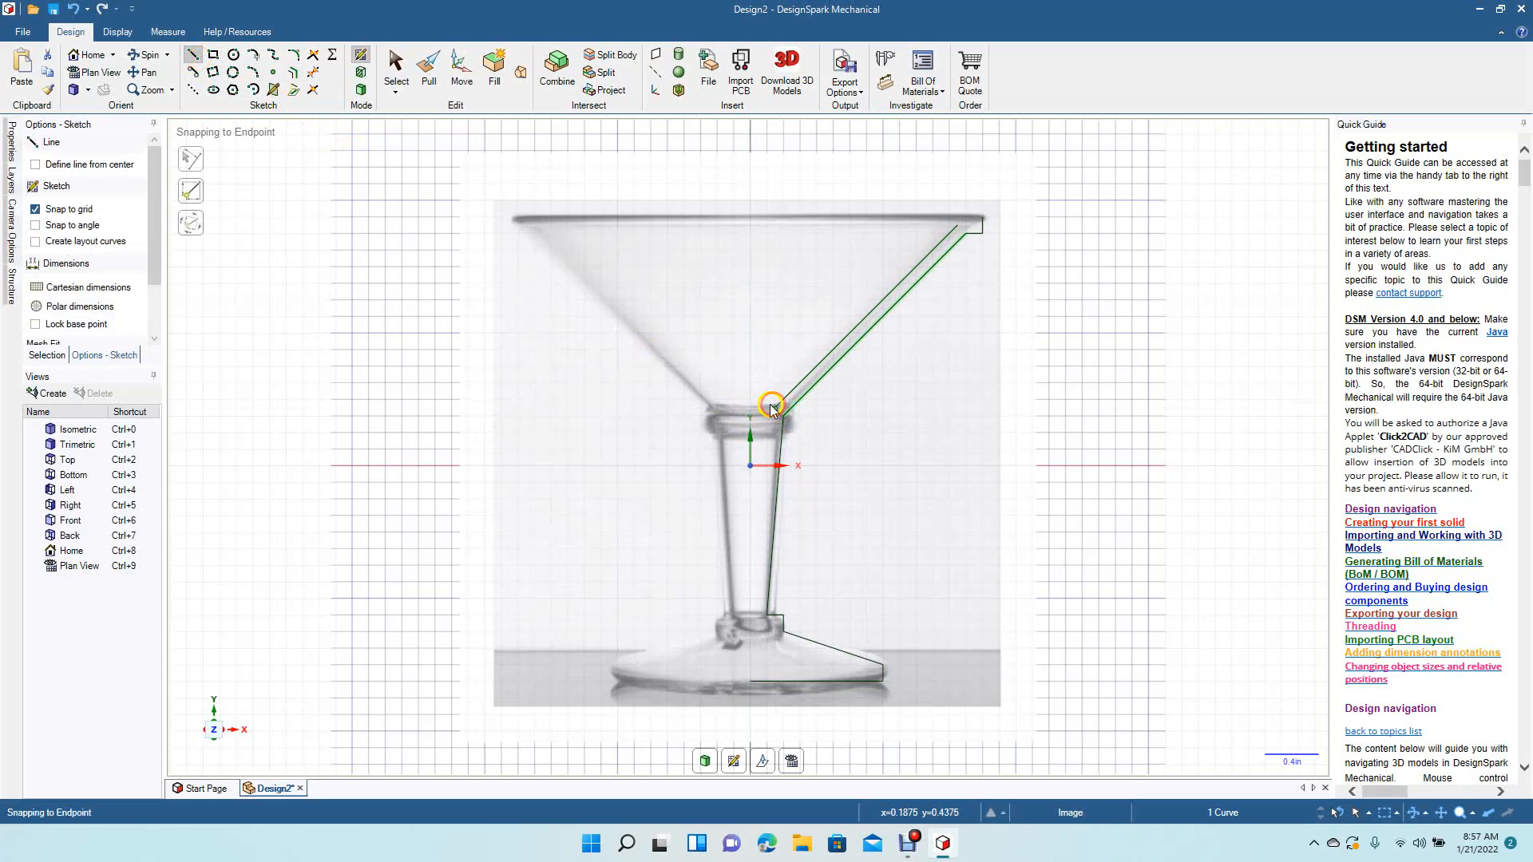
left_click(750, 407)
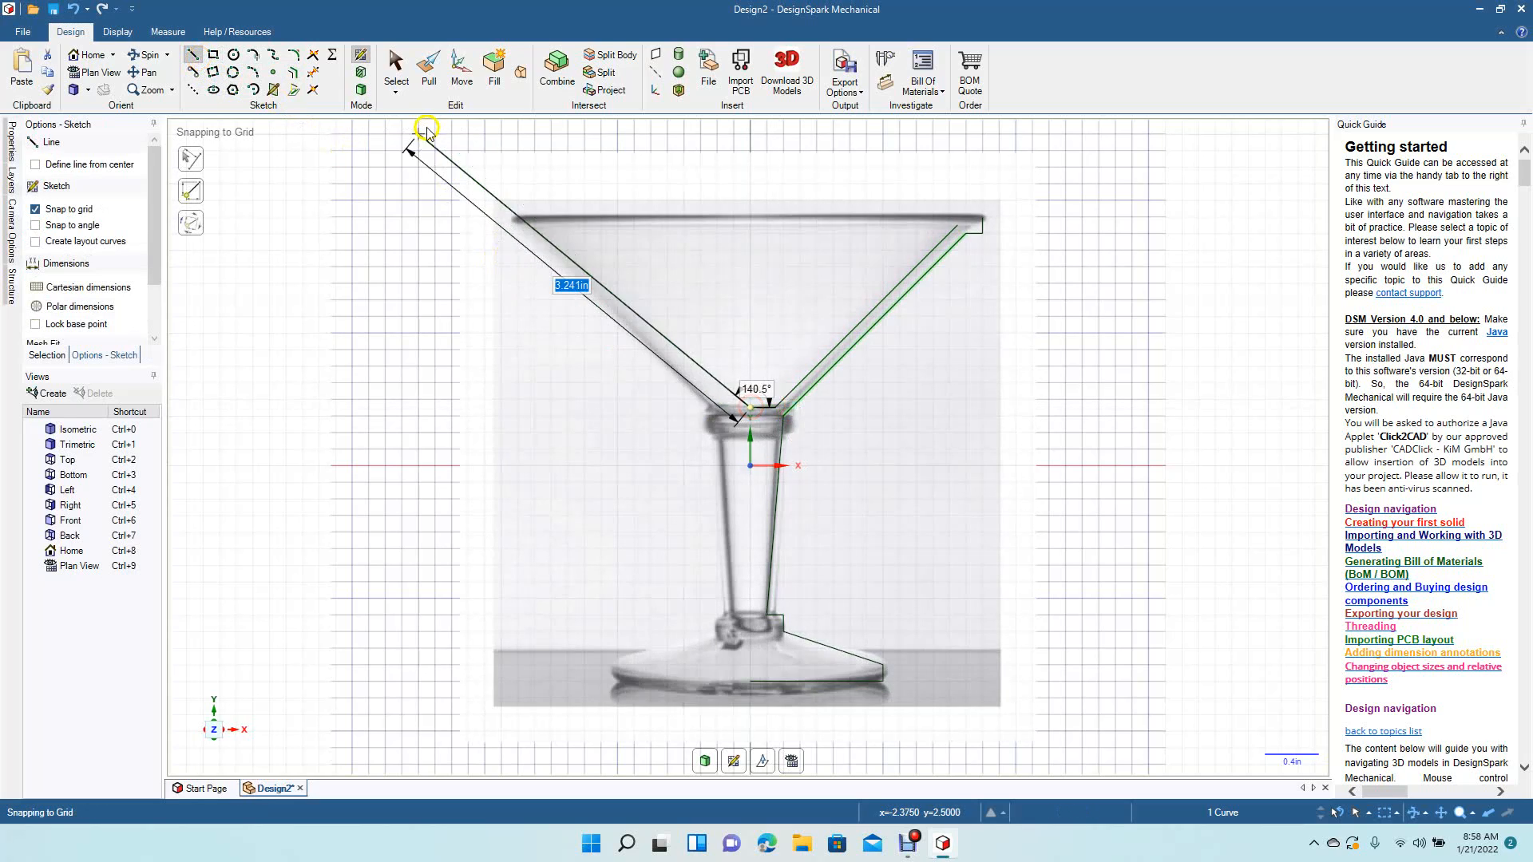
left_click(392, 64)
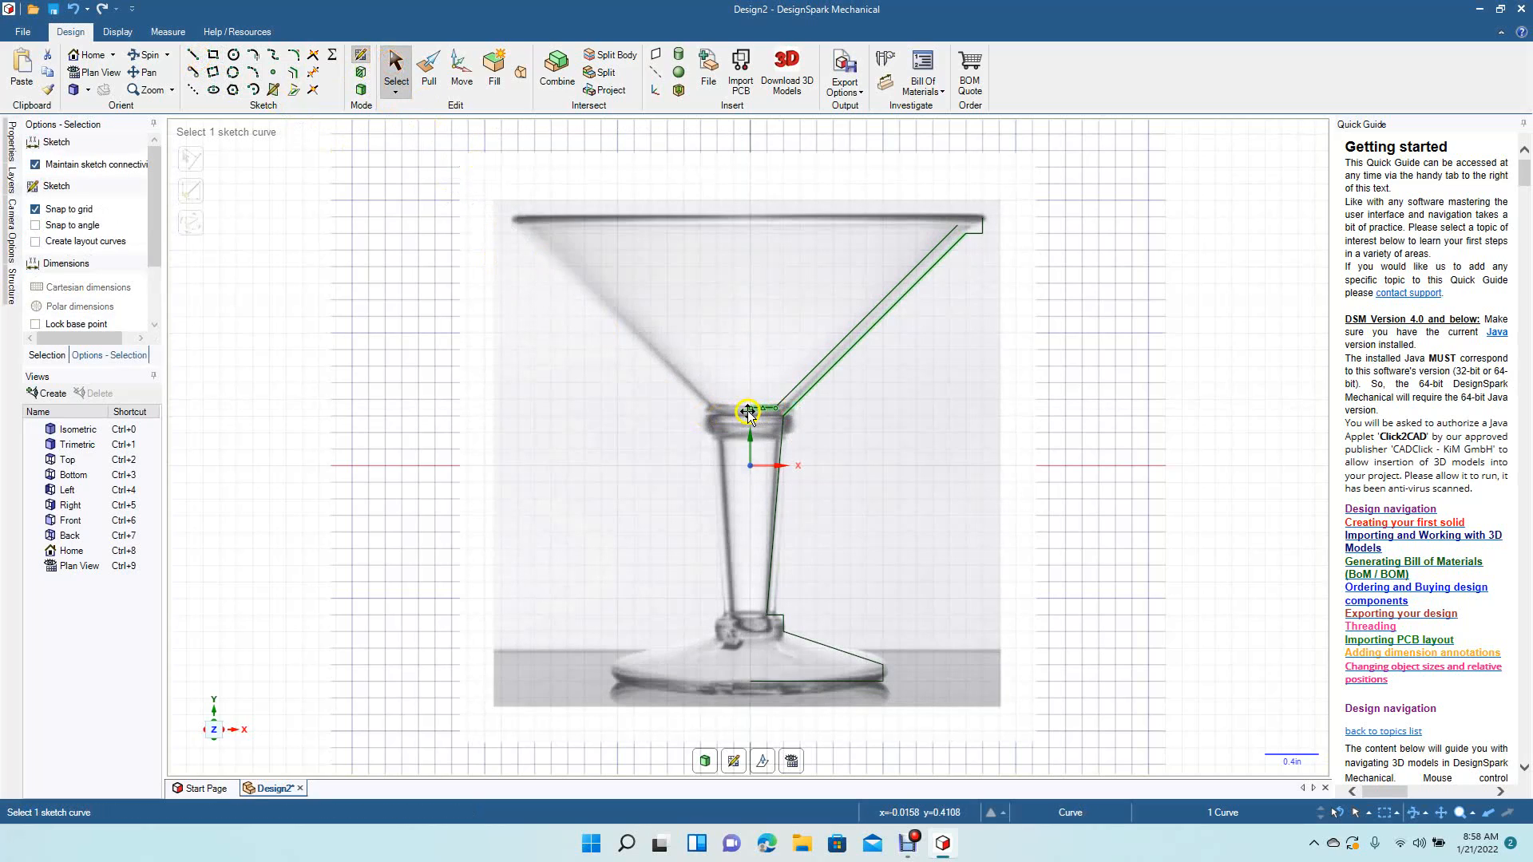
Draw a 2.063 in vertical line along the centre axis from the bowl's inner bottom to the base line.
left_click(192, 54)
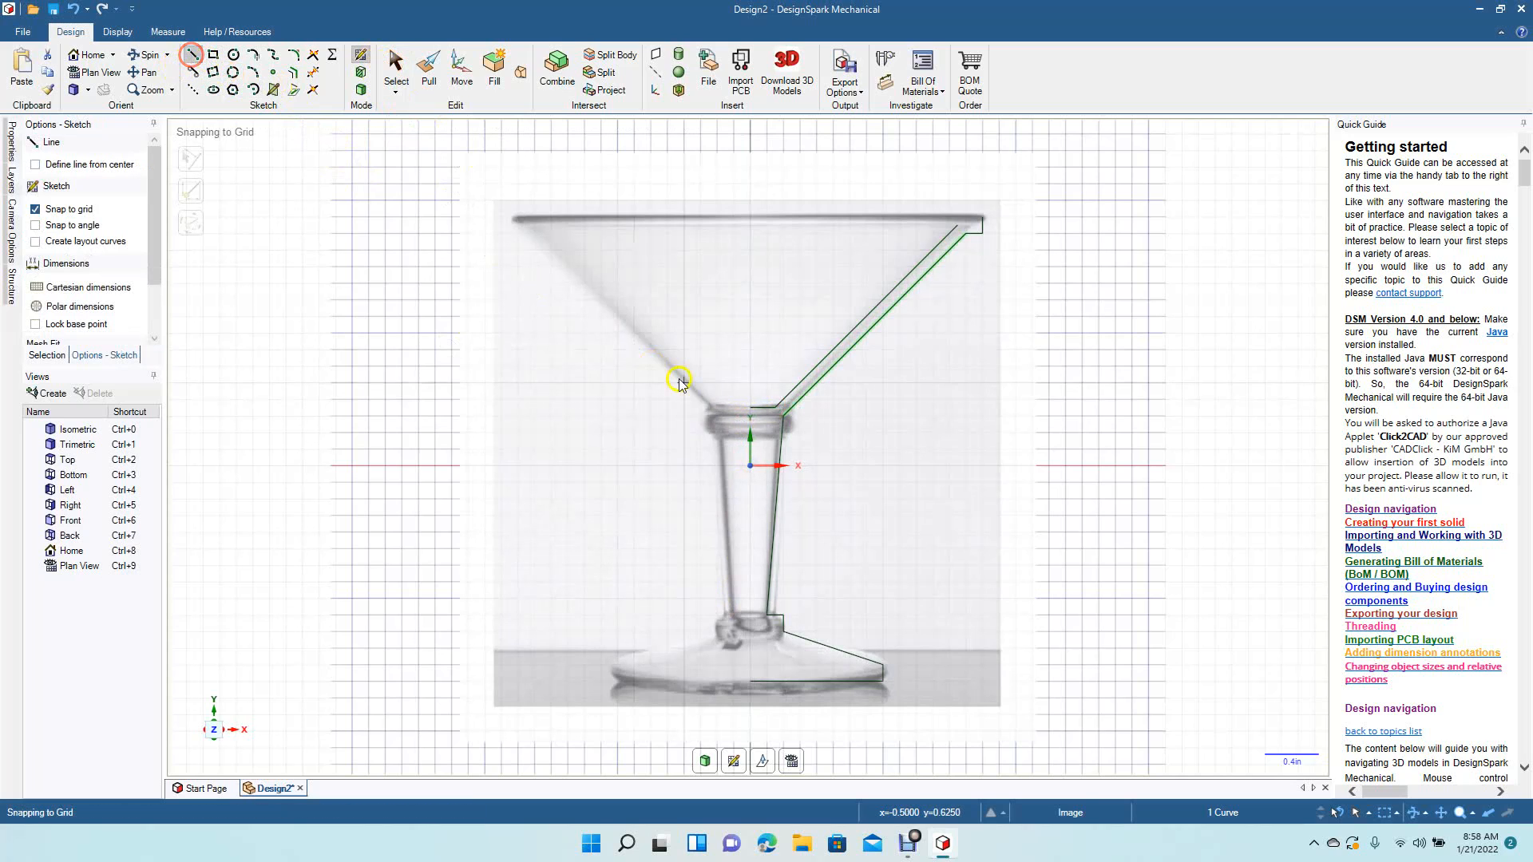
left_click(751, 409)
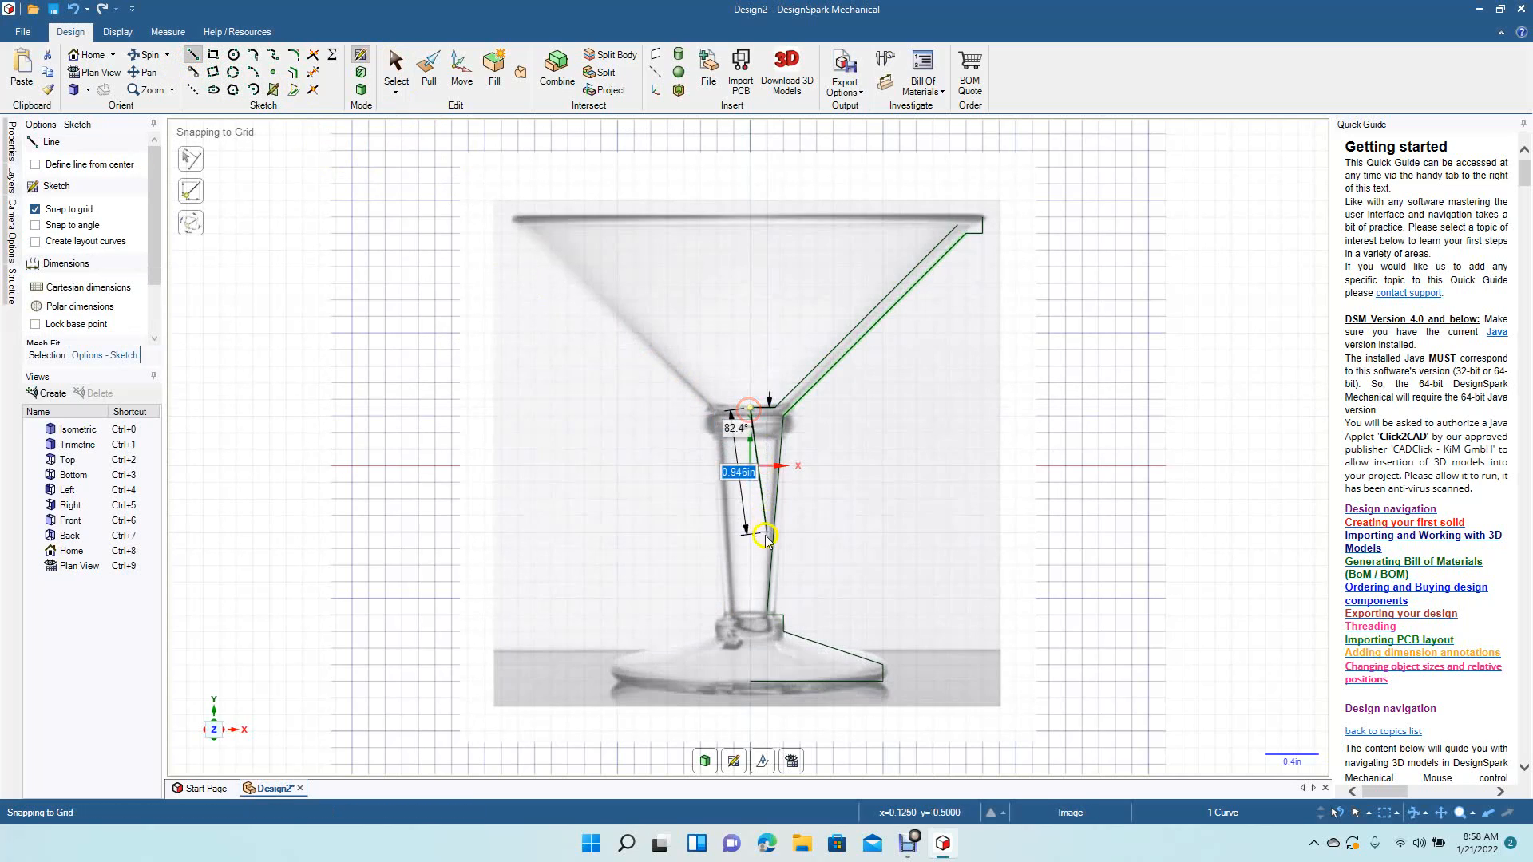
left_click(755, 679)
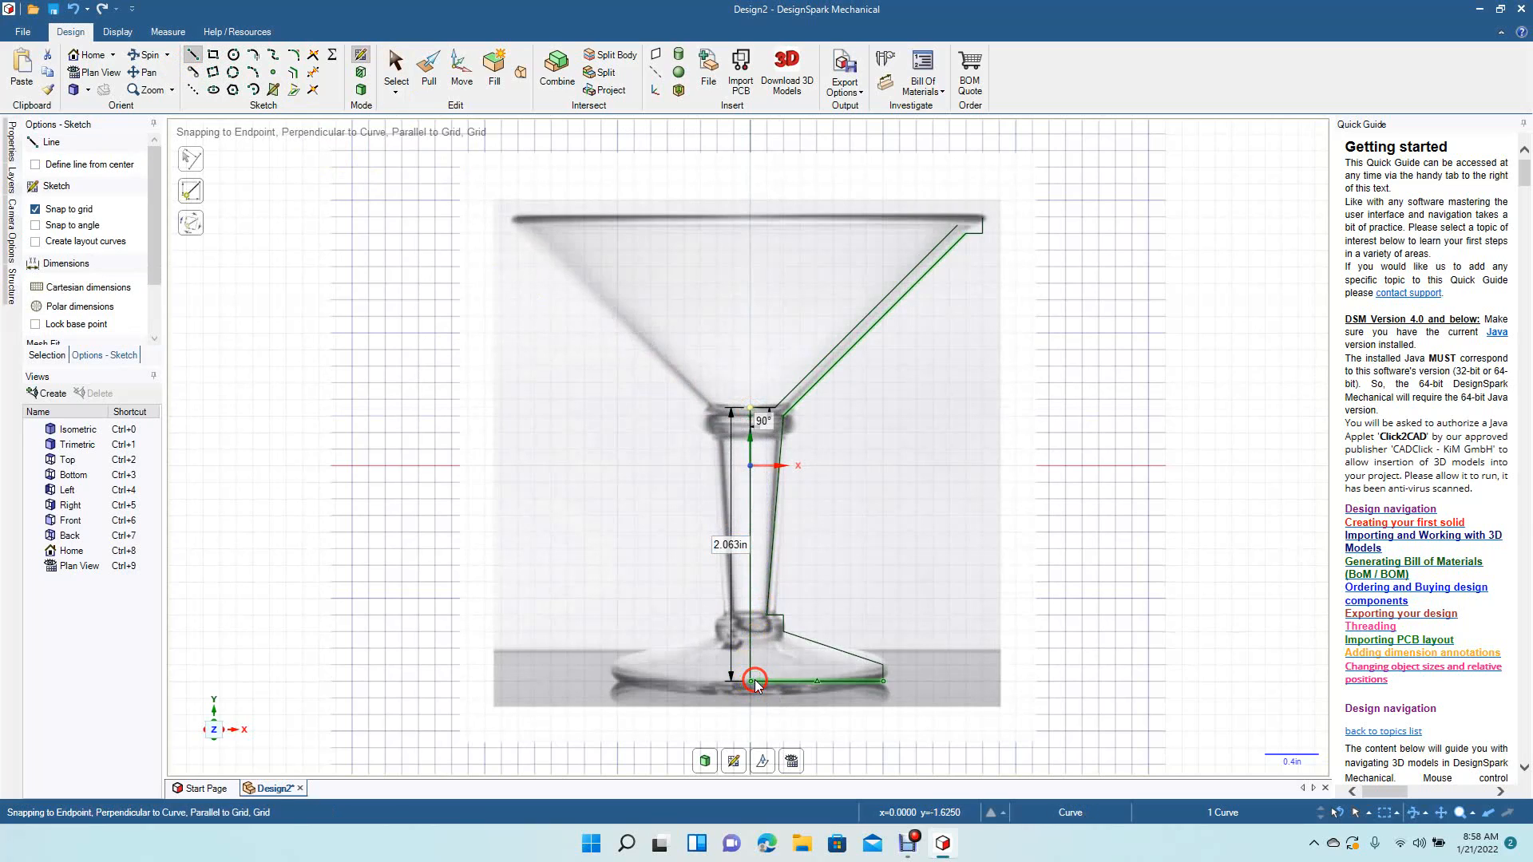
left_click(392, 63)
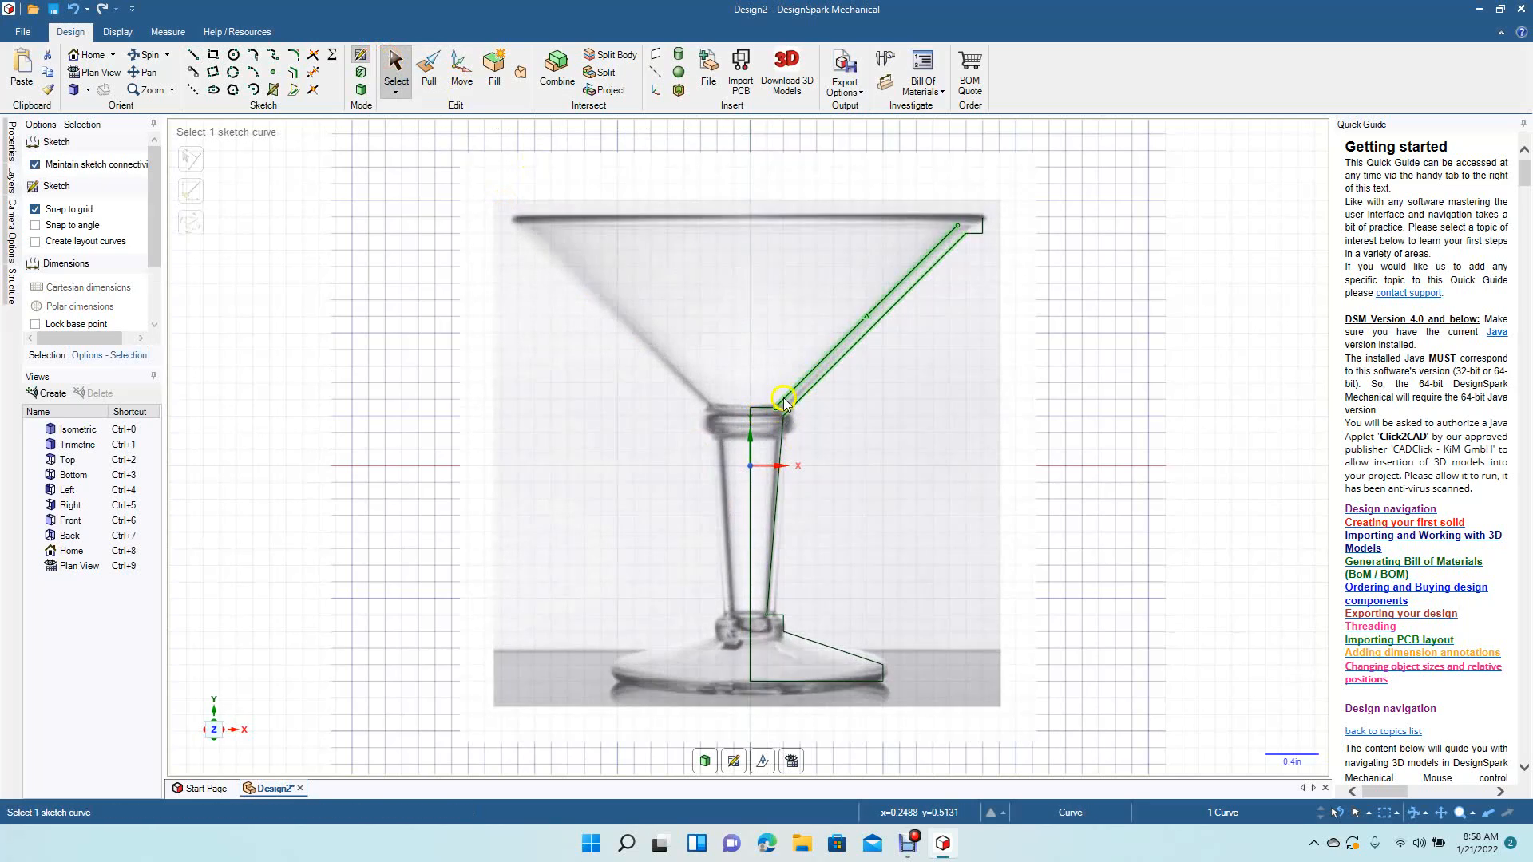
Round the corner between the inner bowl wall and the short bottom line with a 0.640 in radius.
left_click(293, 56)
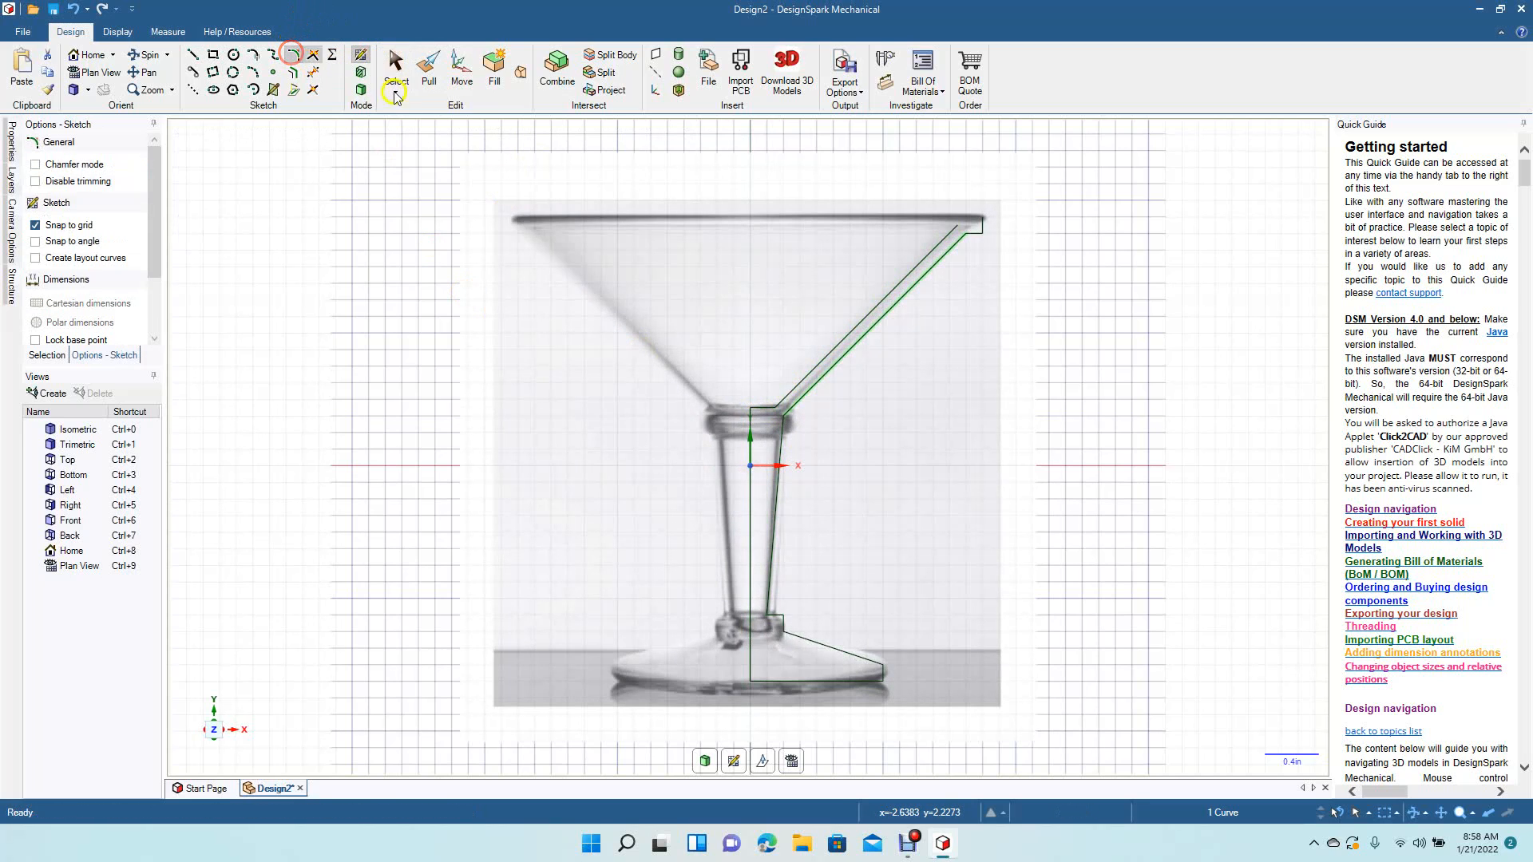
left_click(764, 412)
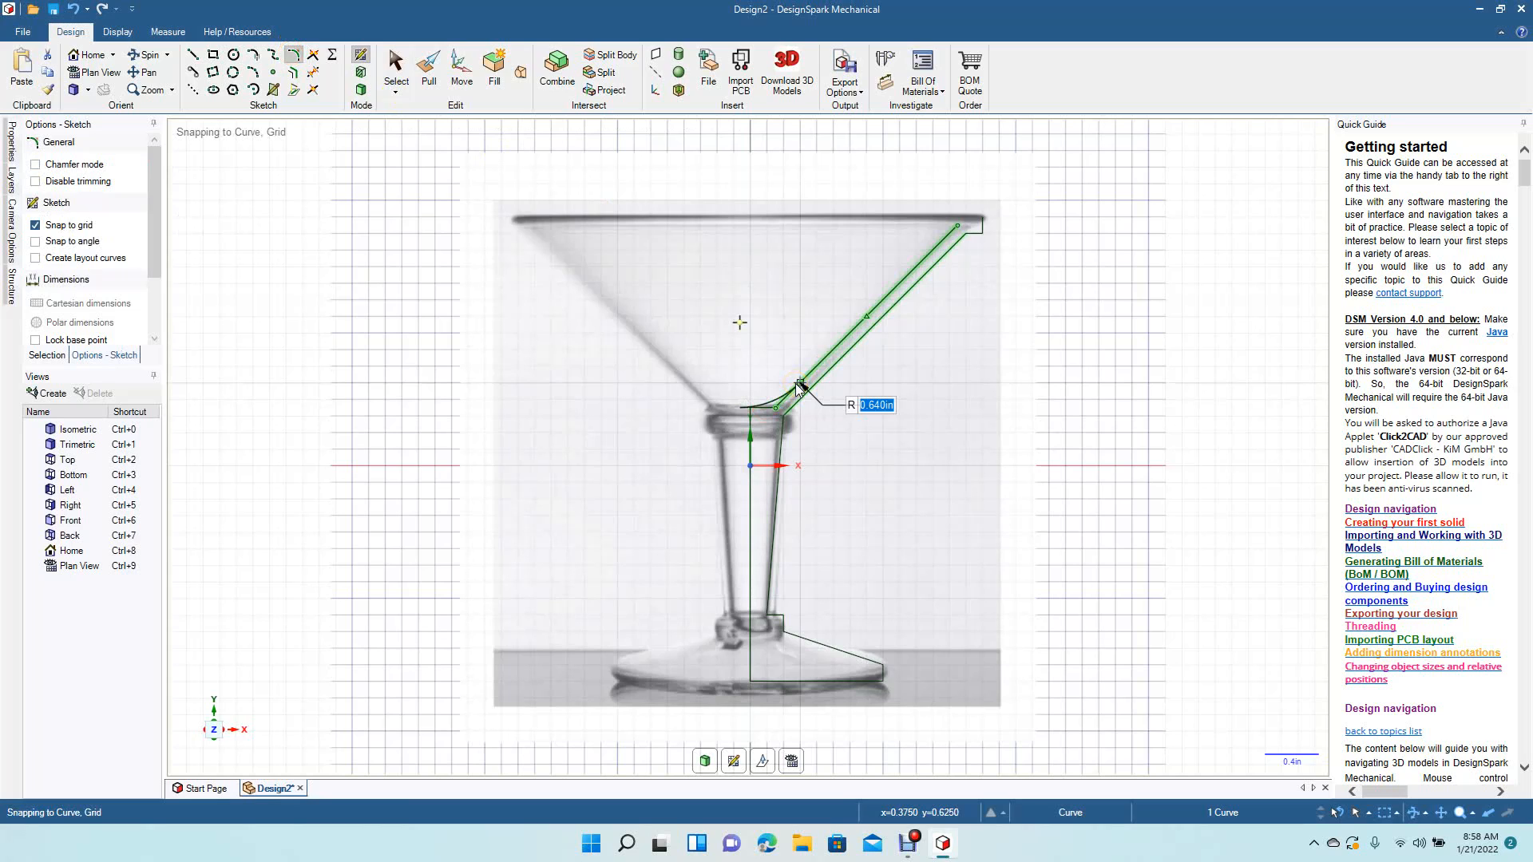
left_click(799, 387)
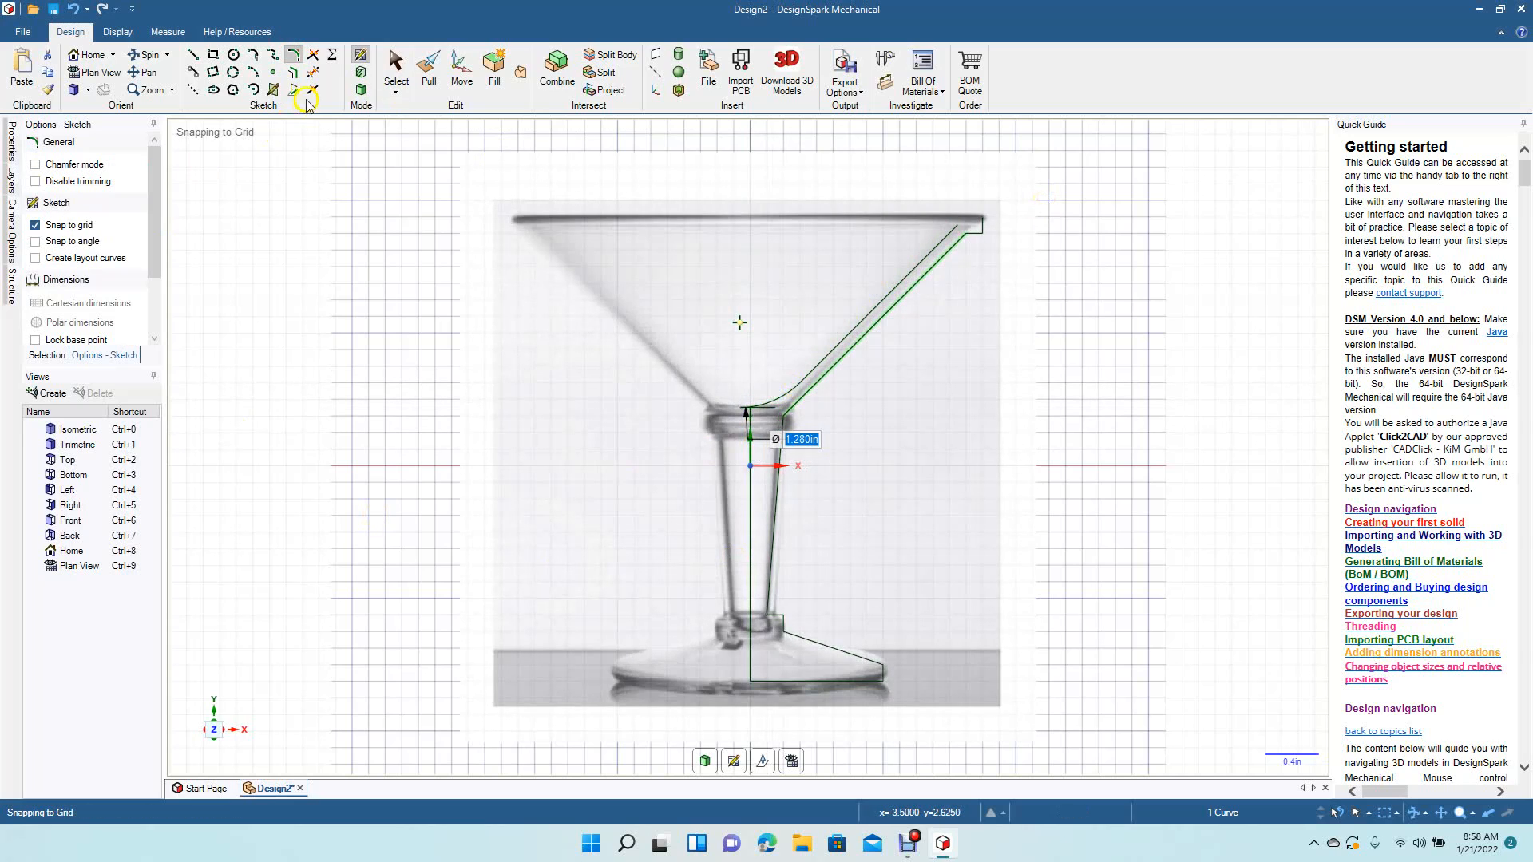
Trim away the rounding arc that overshoots the centre axis at the bottom of the bowl.
left_click(316, 74)
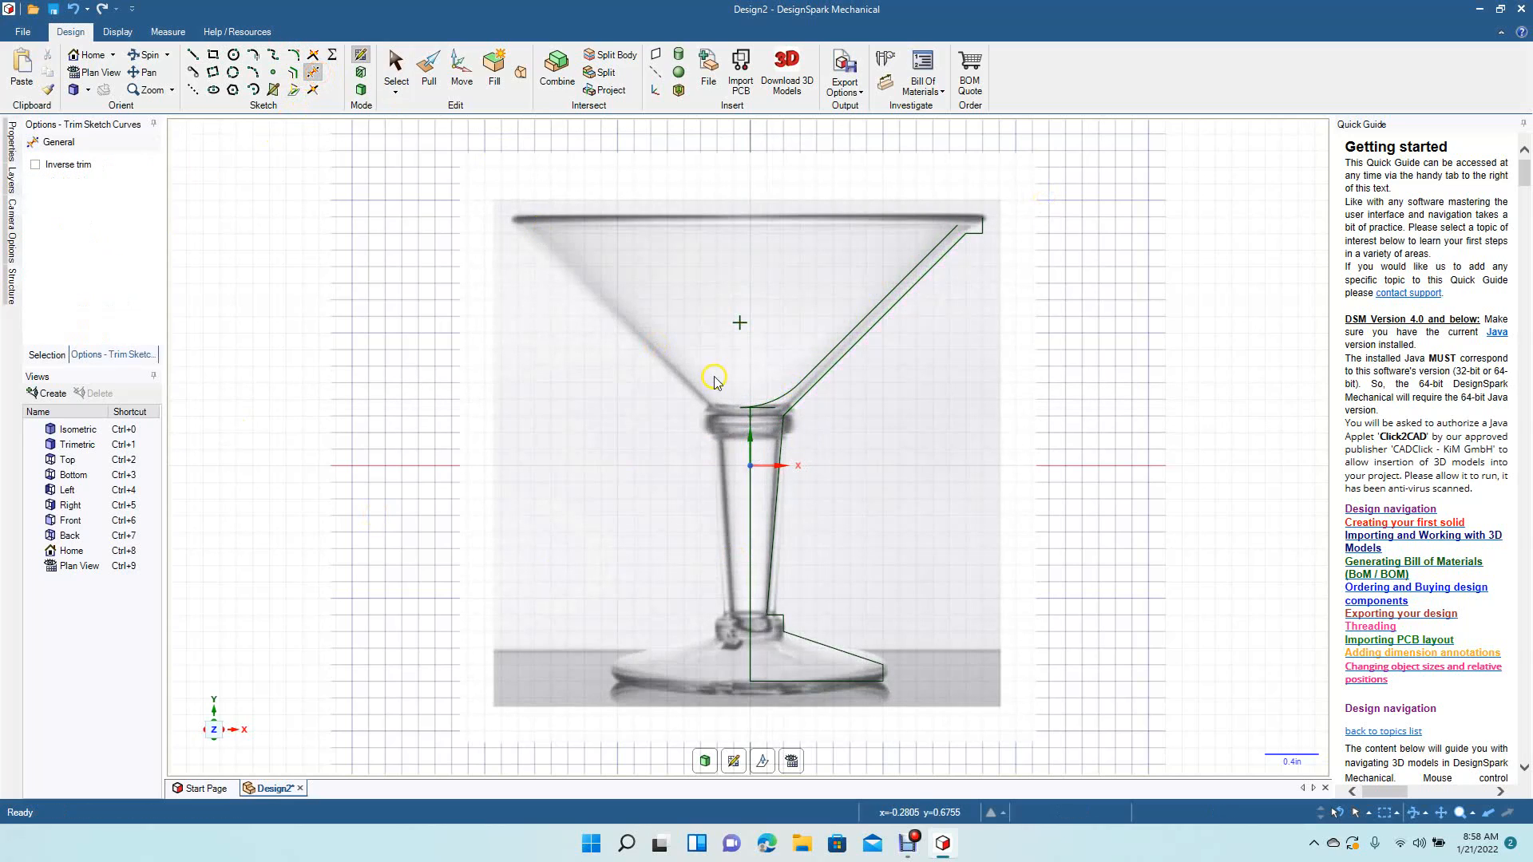
left_click(744, 411)
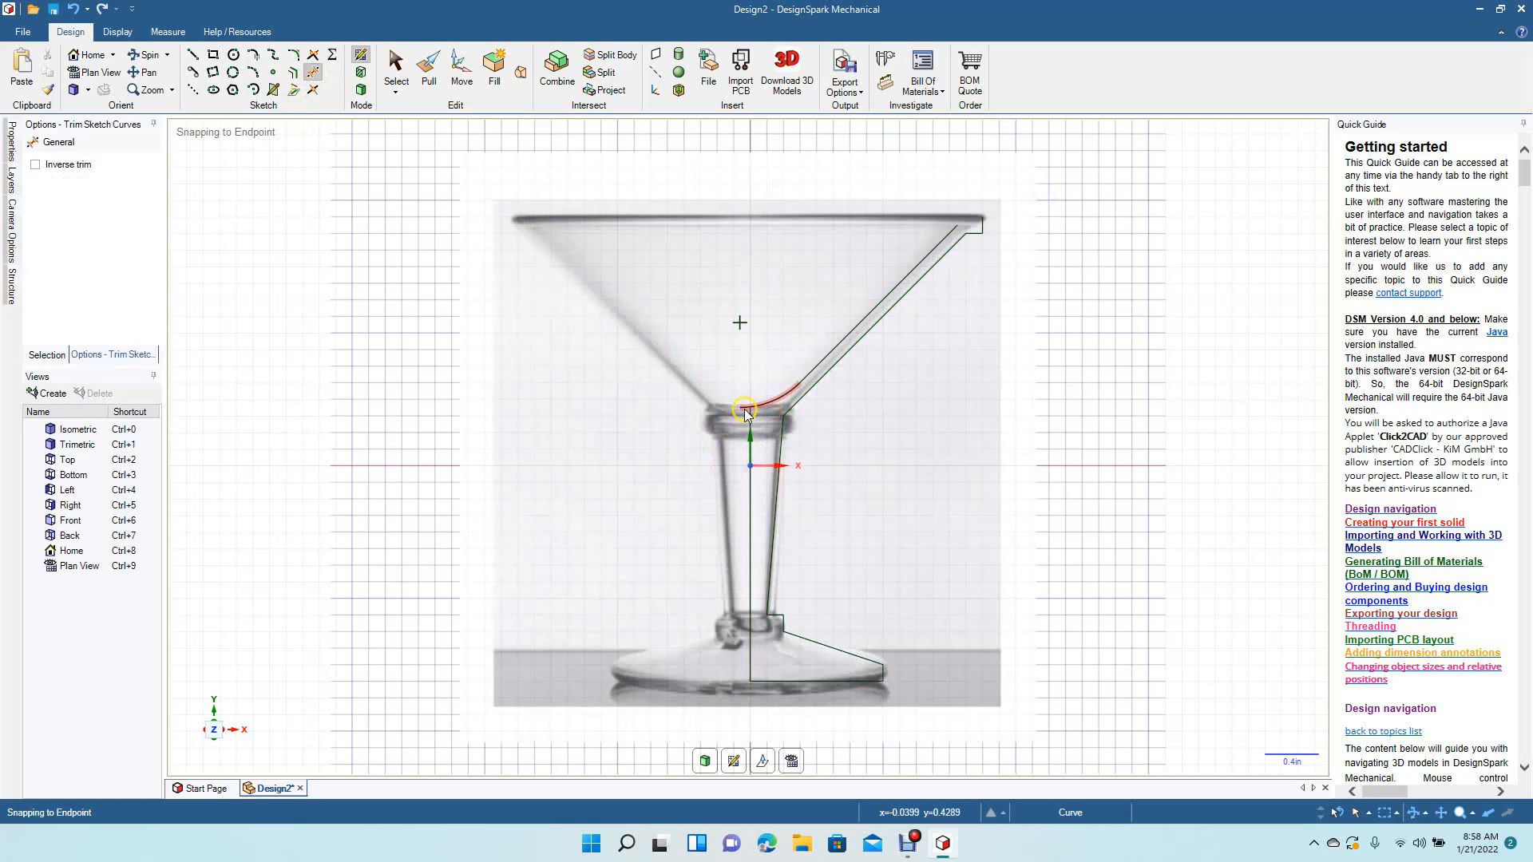
scroll(716, 458, "up", 3)
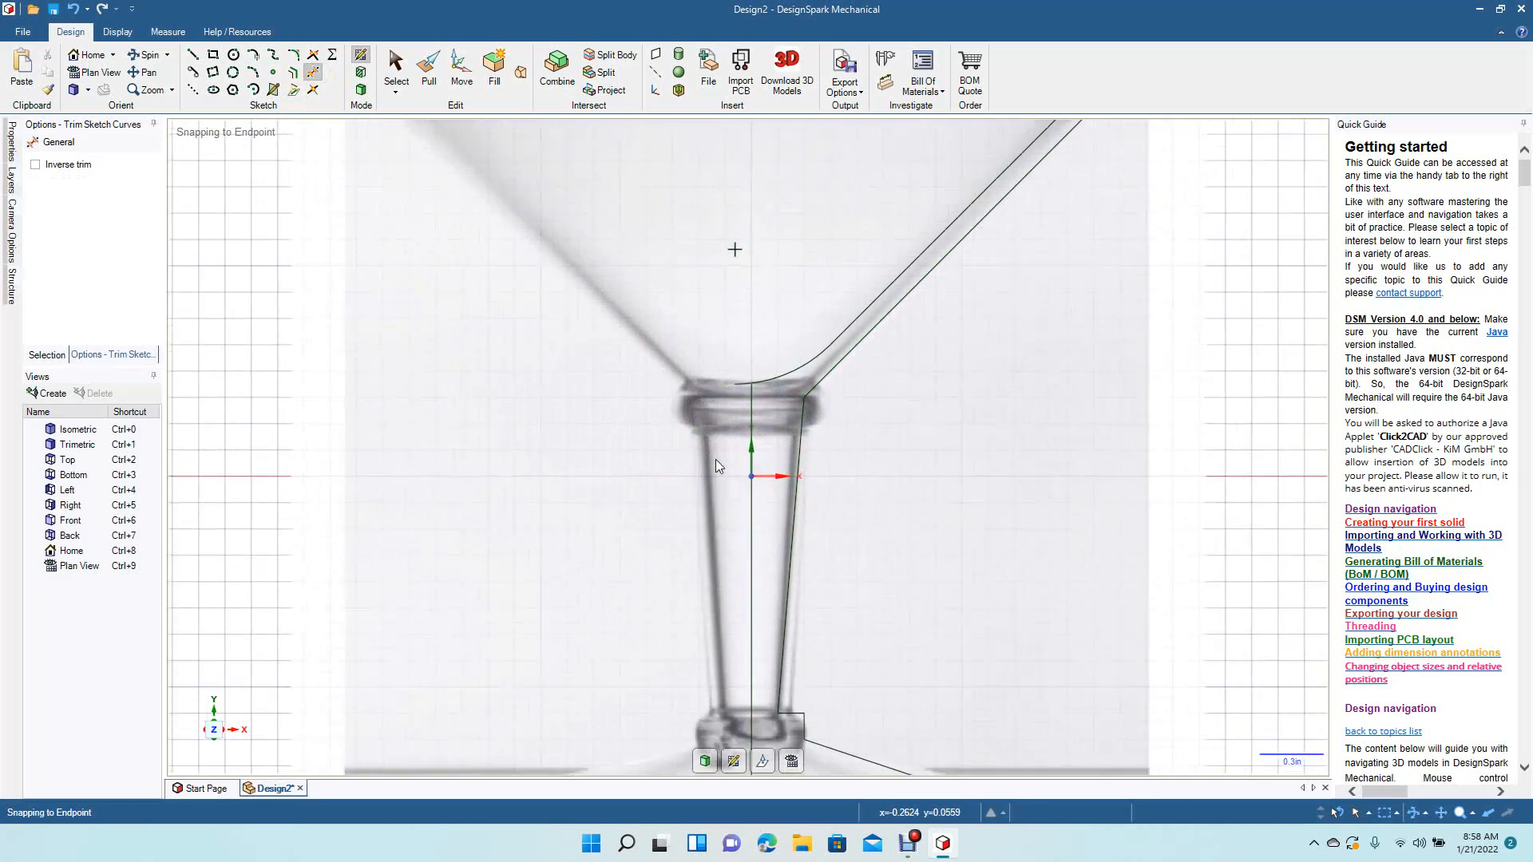
left_click(736, 372)
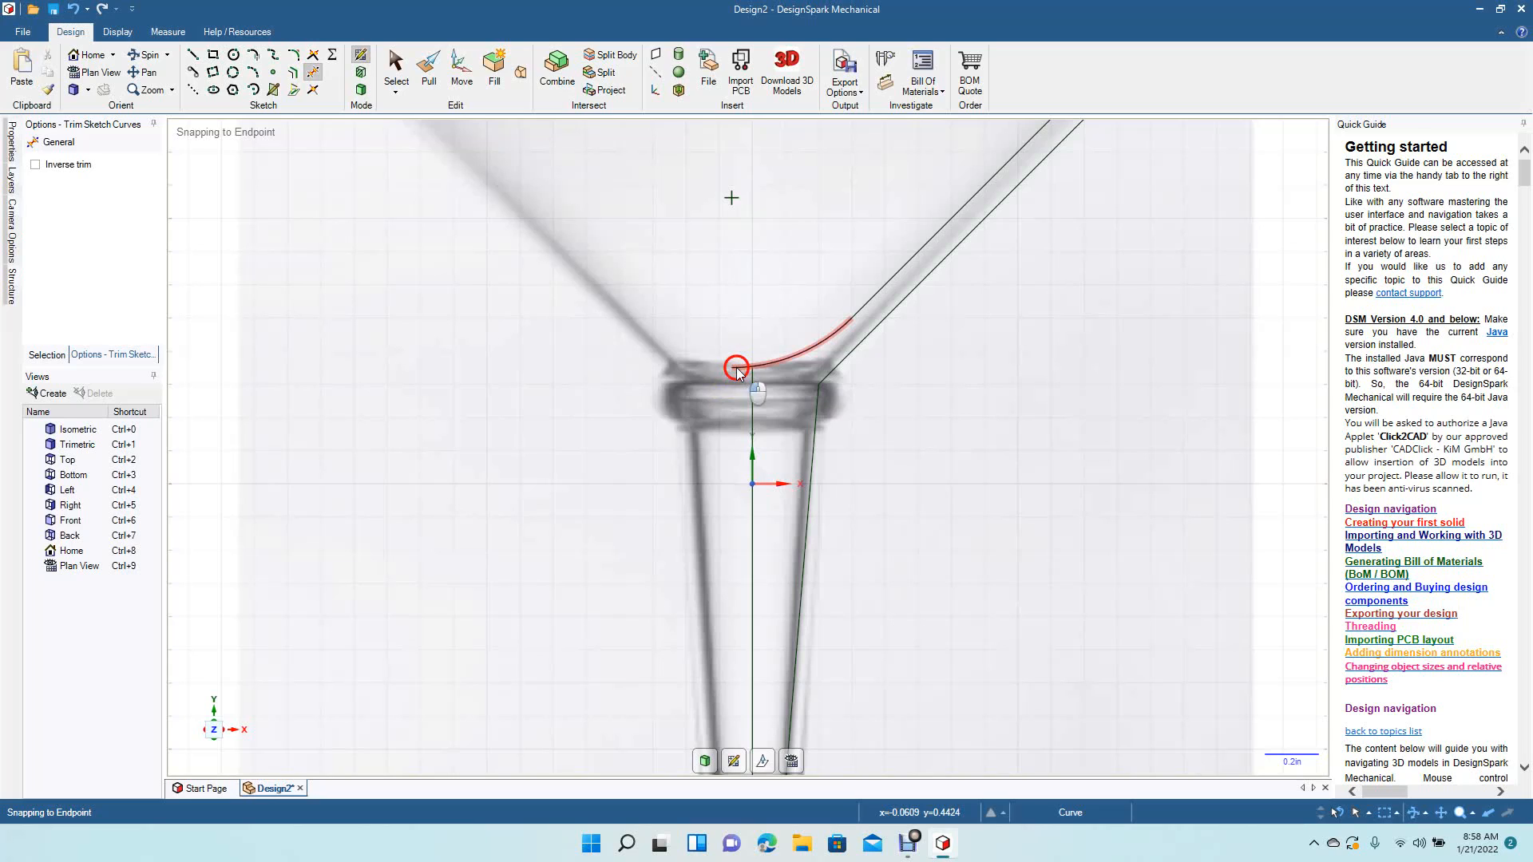
Draw a three-point arc of about 0.858 in radius from the inner bowl wall's lower end to the centre axis, with grid snapping off.
left_click(254, 71)
left_click(850, 319)
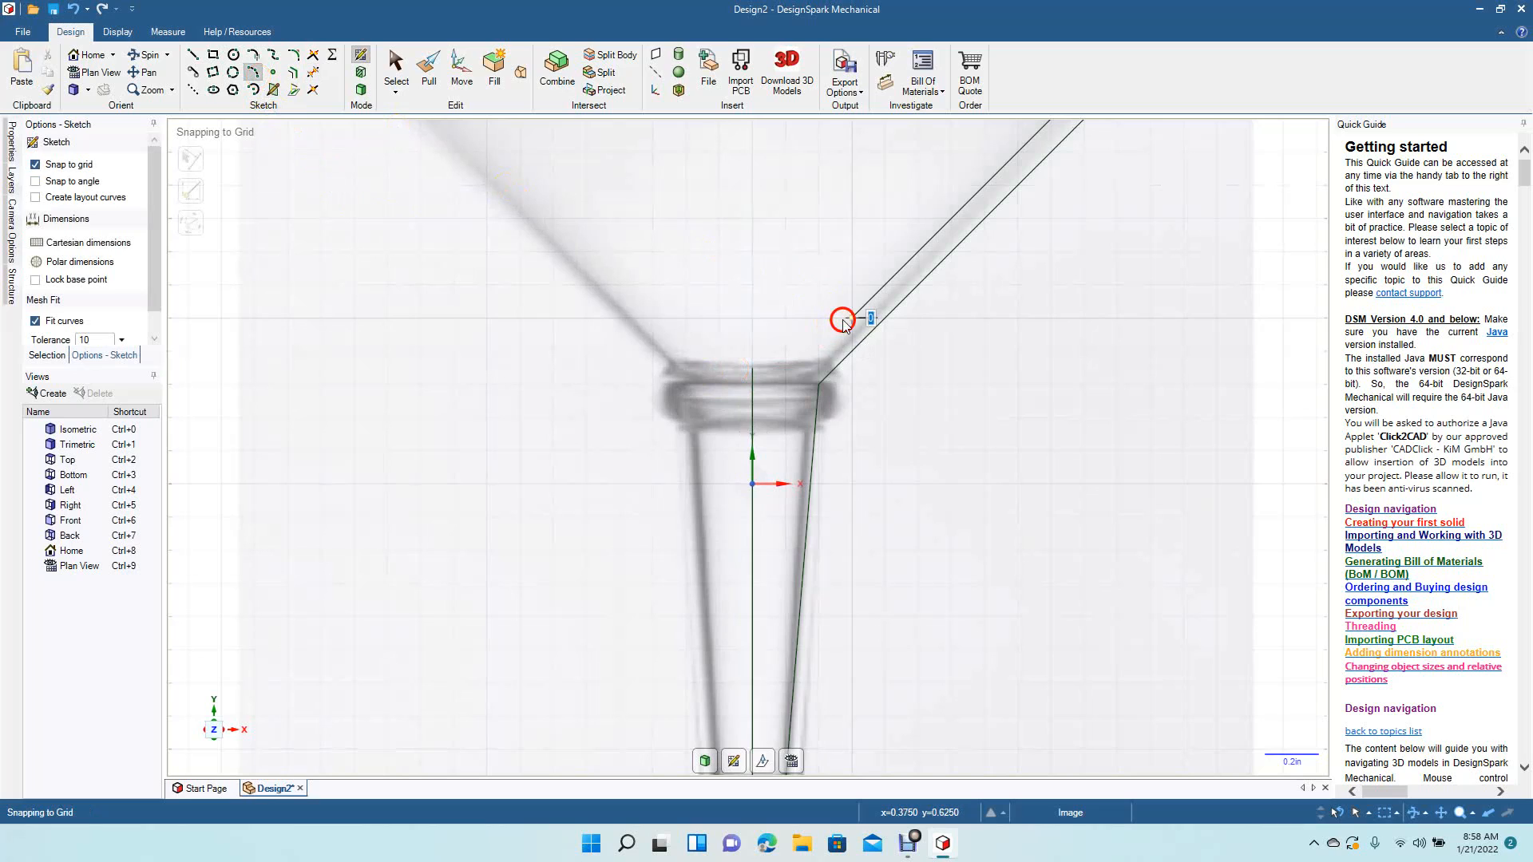
left_click(754, 368)
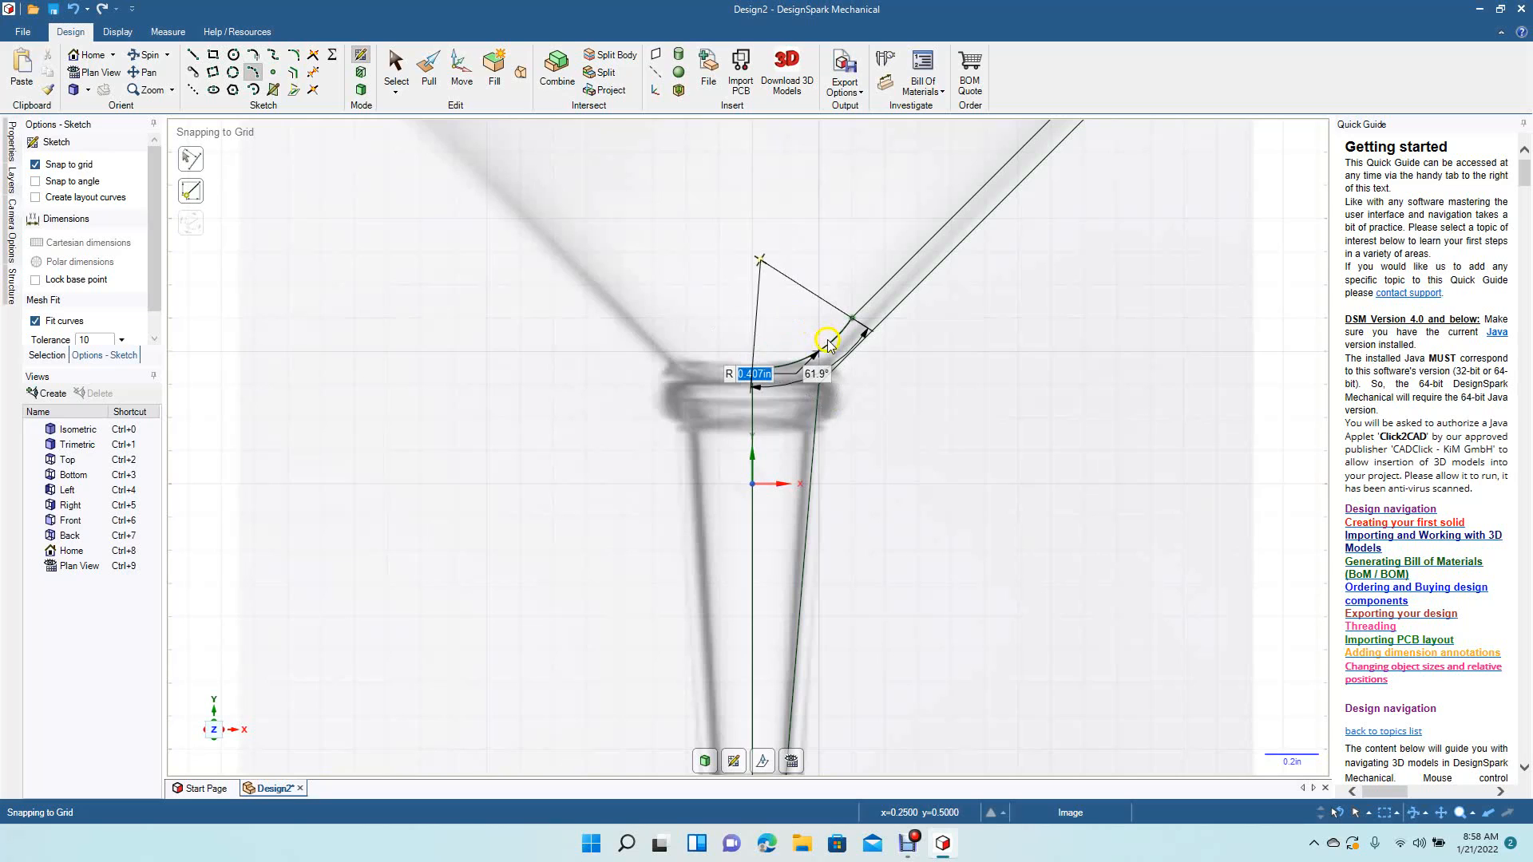
left_click(68, 163)
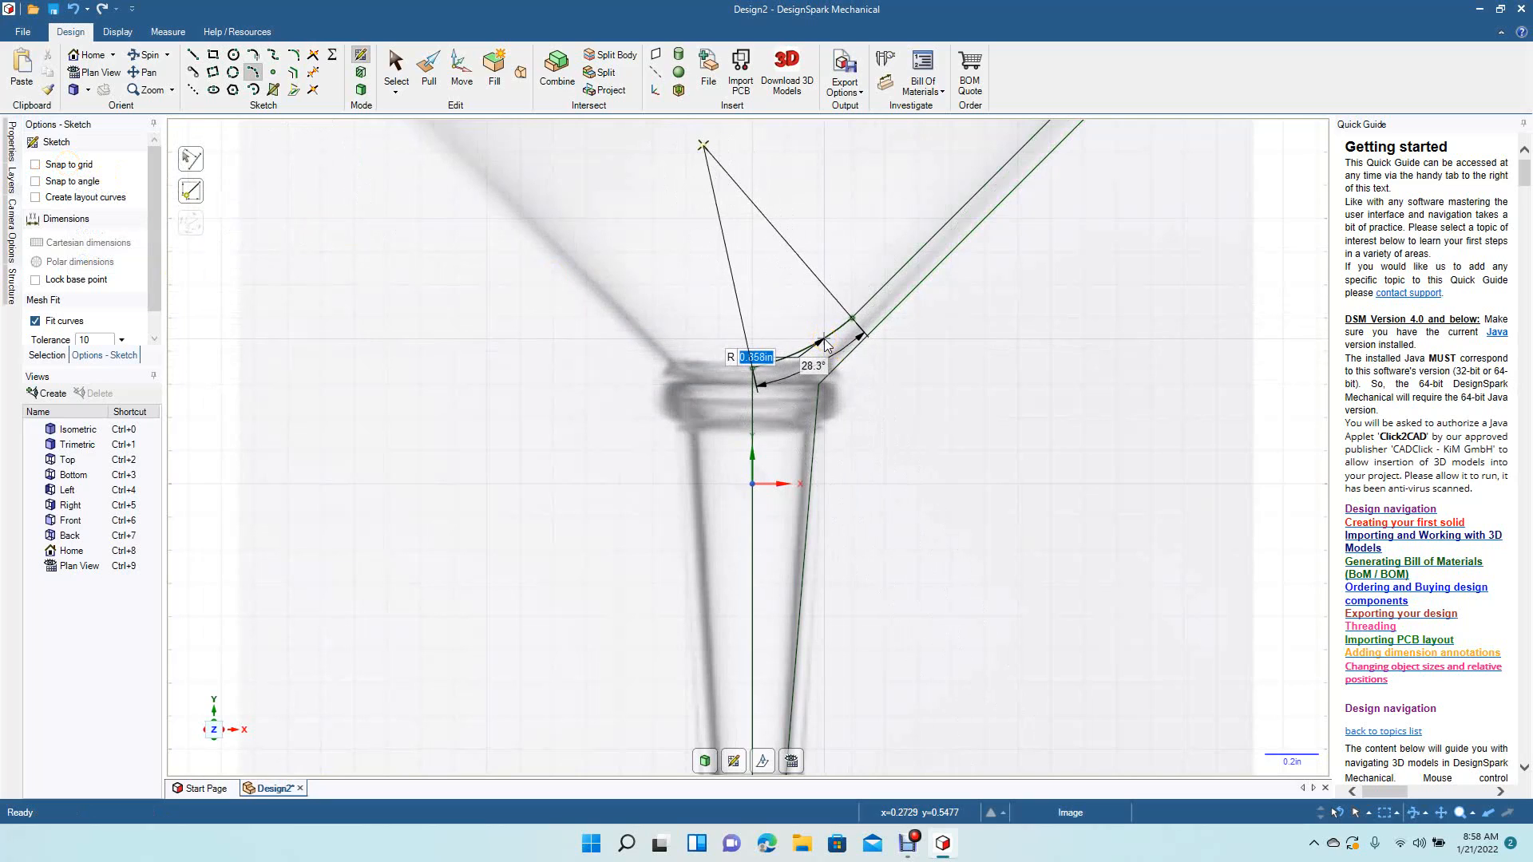
left_click(826, 345)
left_click(396, 65)
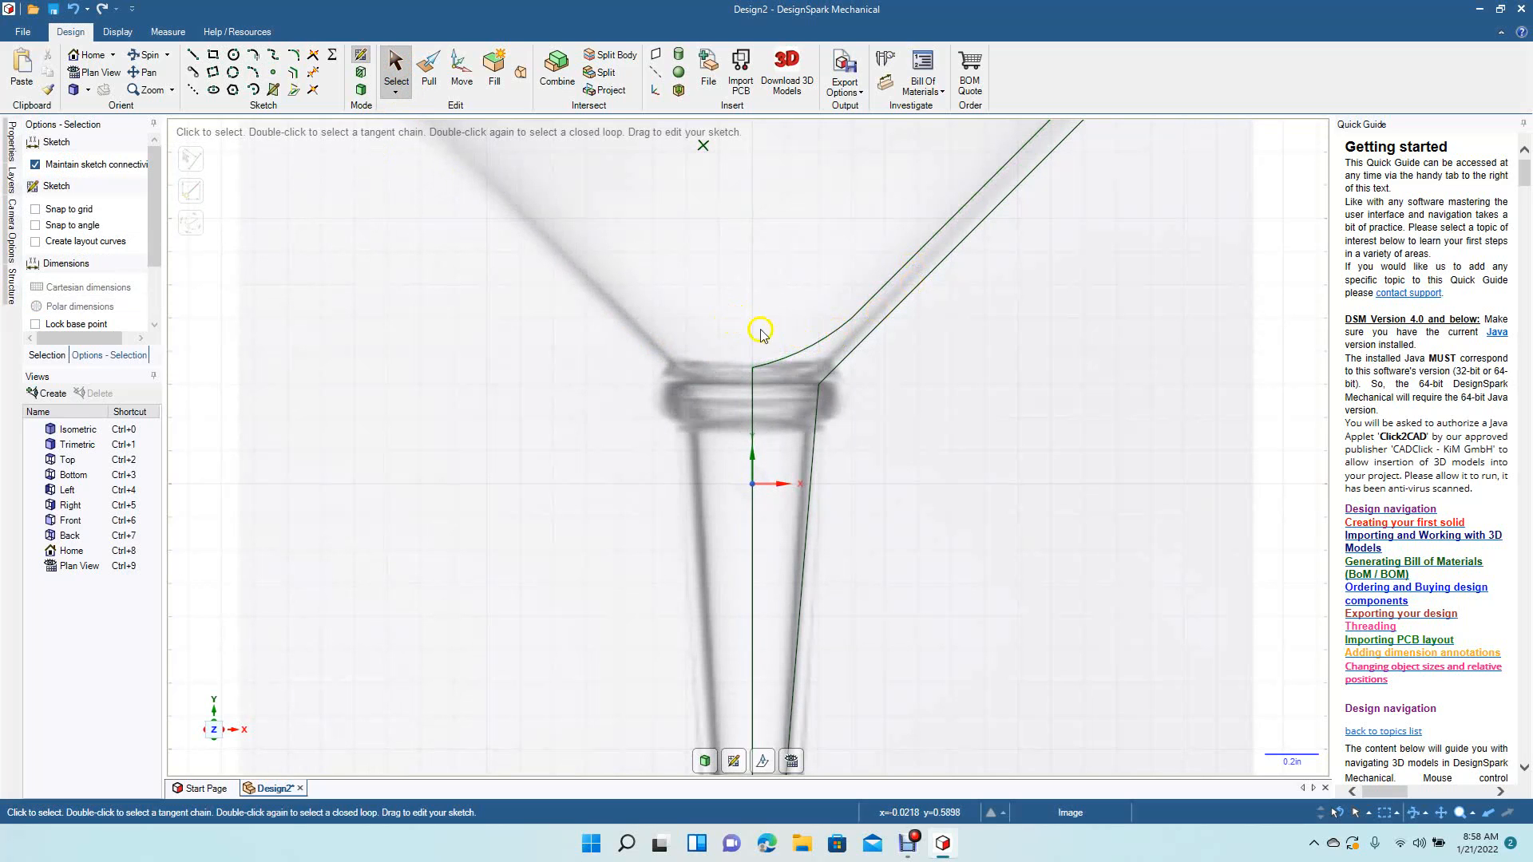
Draw a three-point arc of 0.221 in radius from the inner bowl wall's upper end to the rim's outer top corner.
scroll(491, 495, "down", 5, "ctrl")
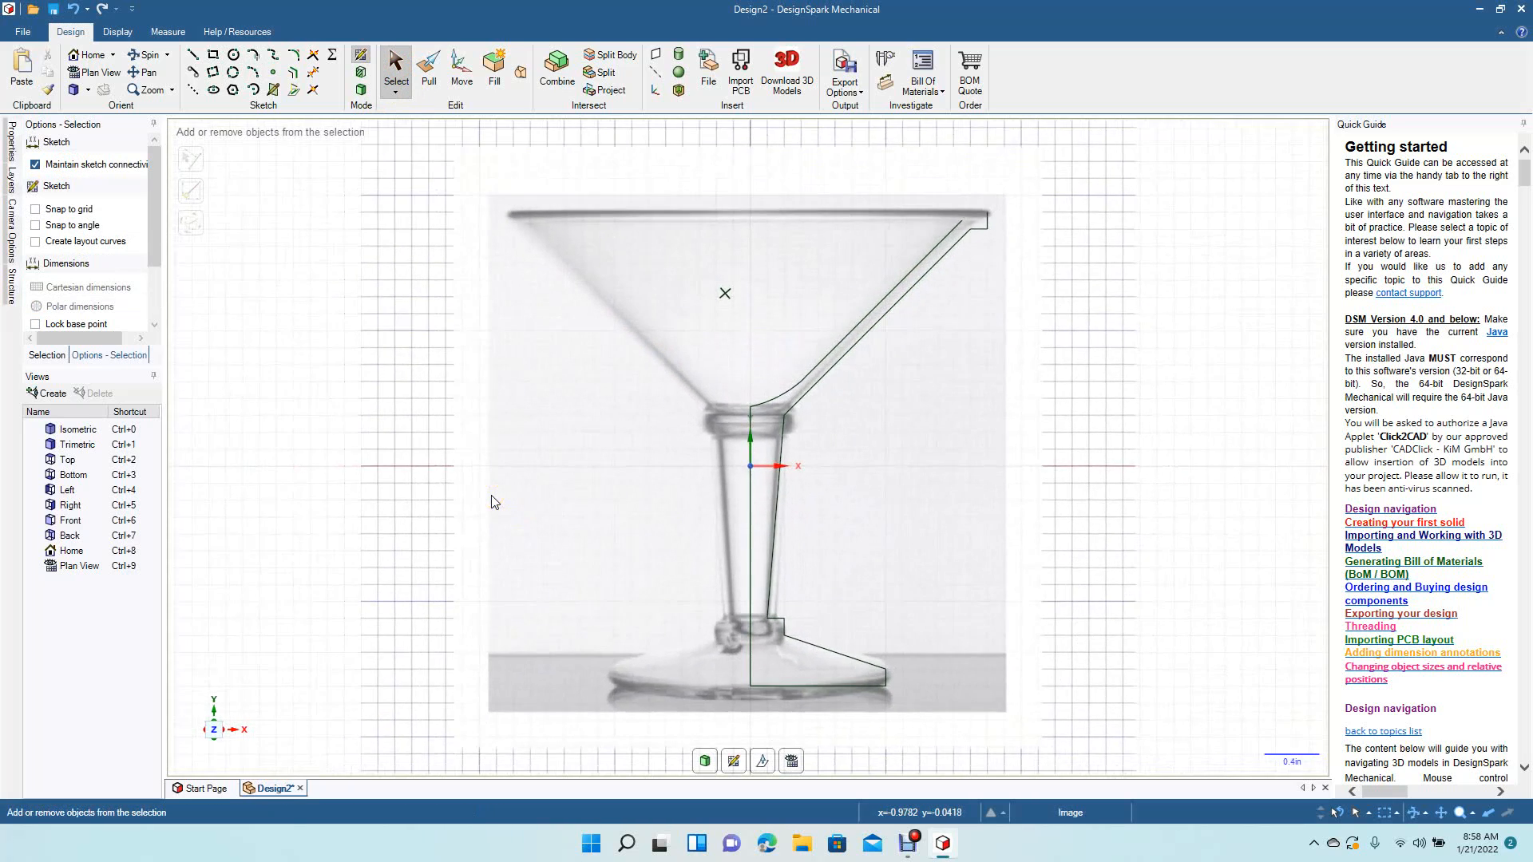
scroll(491, 501, "up", 5, "ctrl")
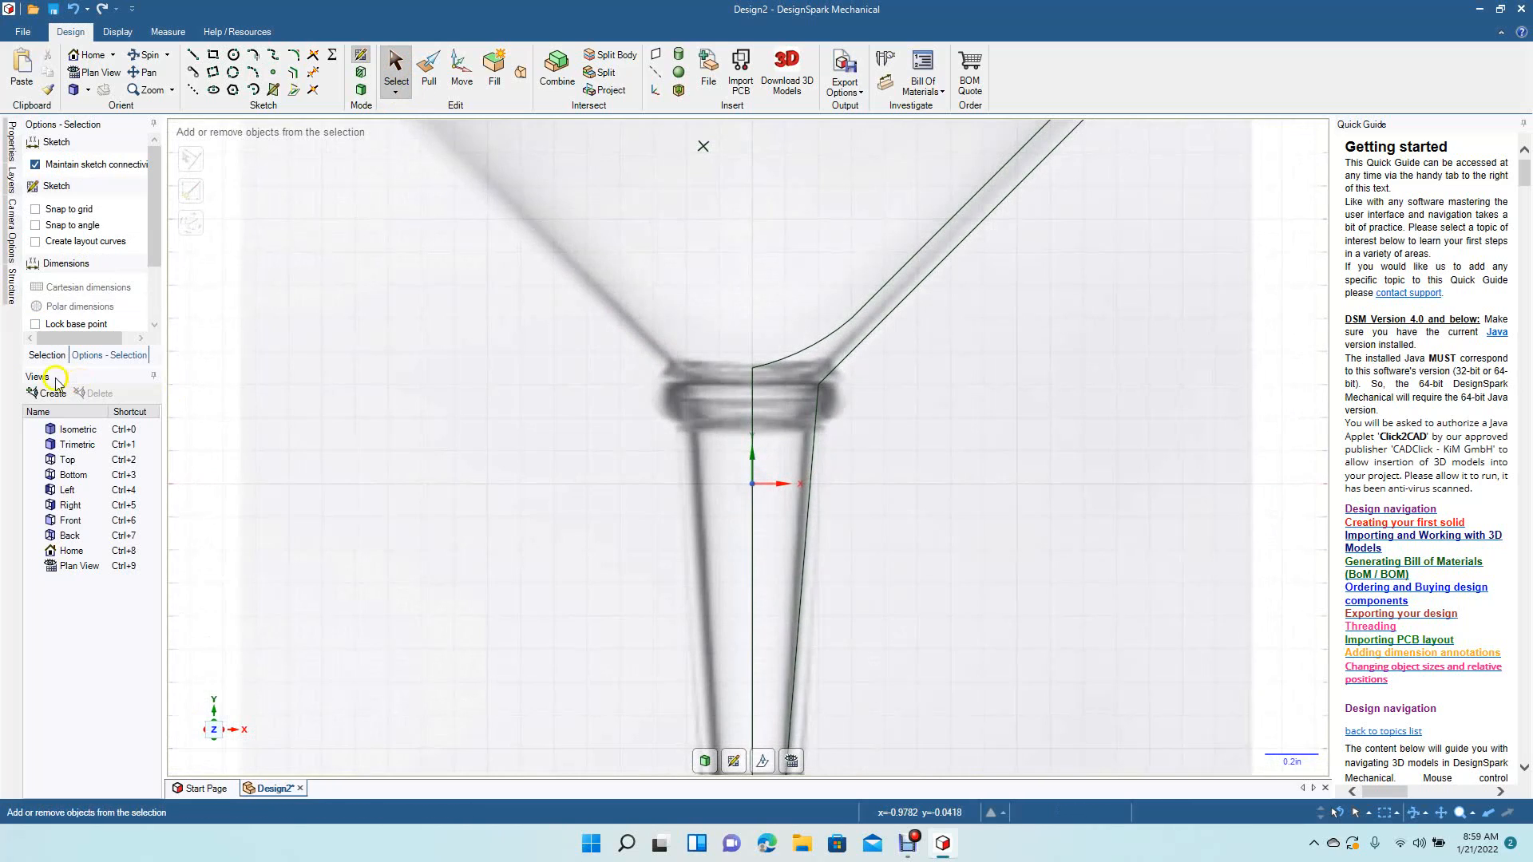
left_click(144, 72)
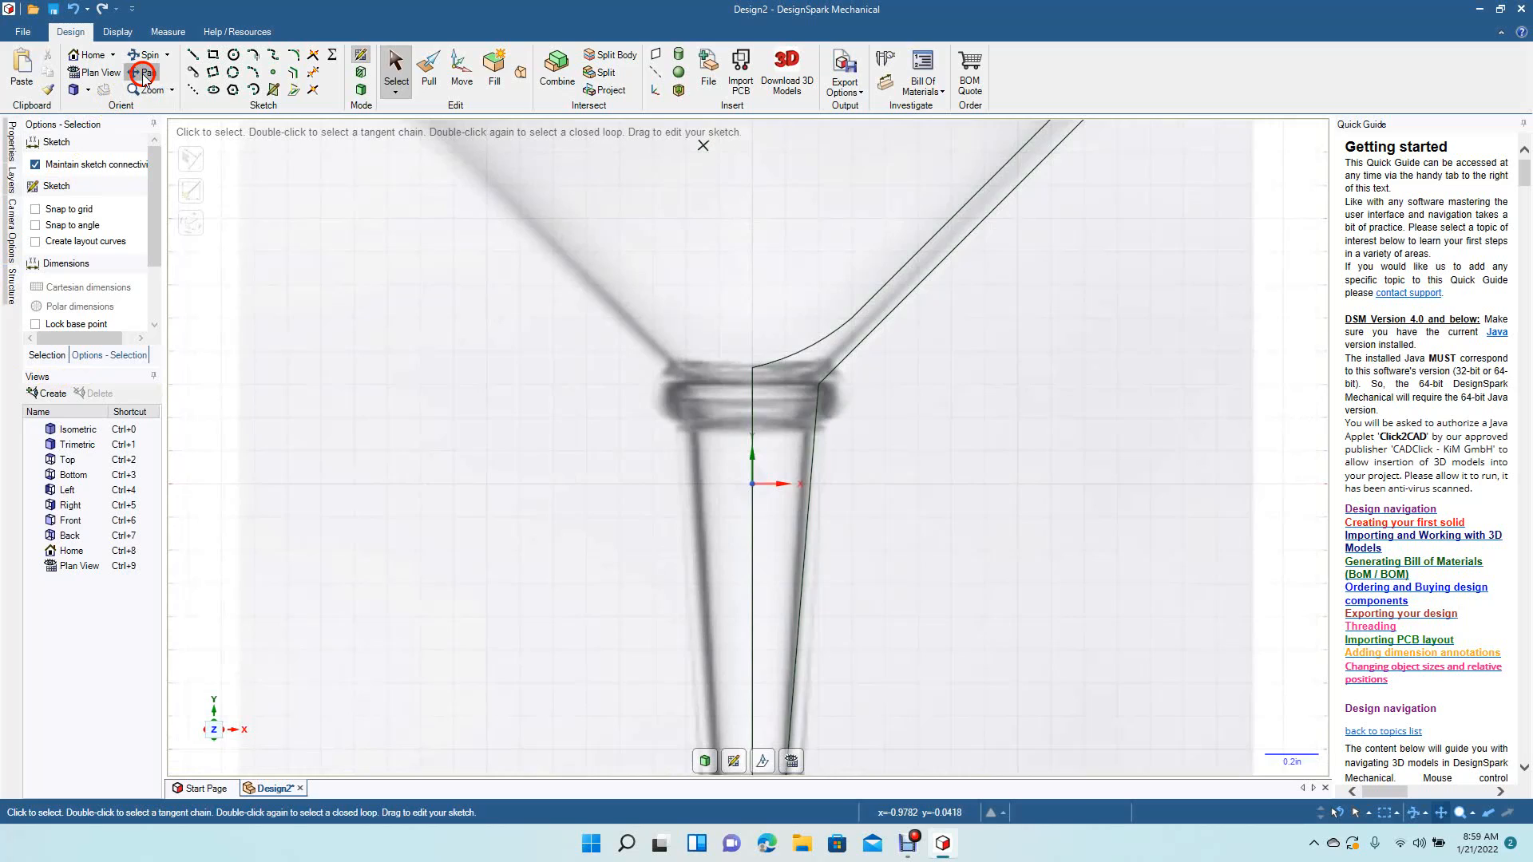
mouse_move(427, 308)
left_mouse_down()
mouse_move(399, 478)
mouse_move(325, 623)
left_mouse_up()
left_click_drag(1170, 295, 1088, 308)
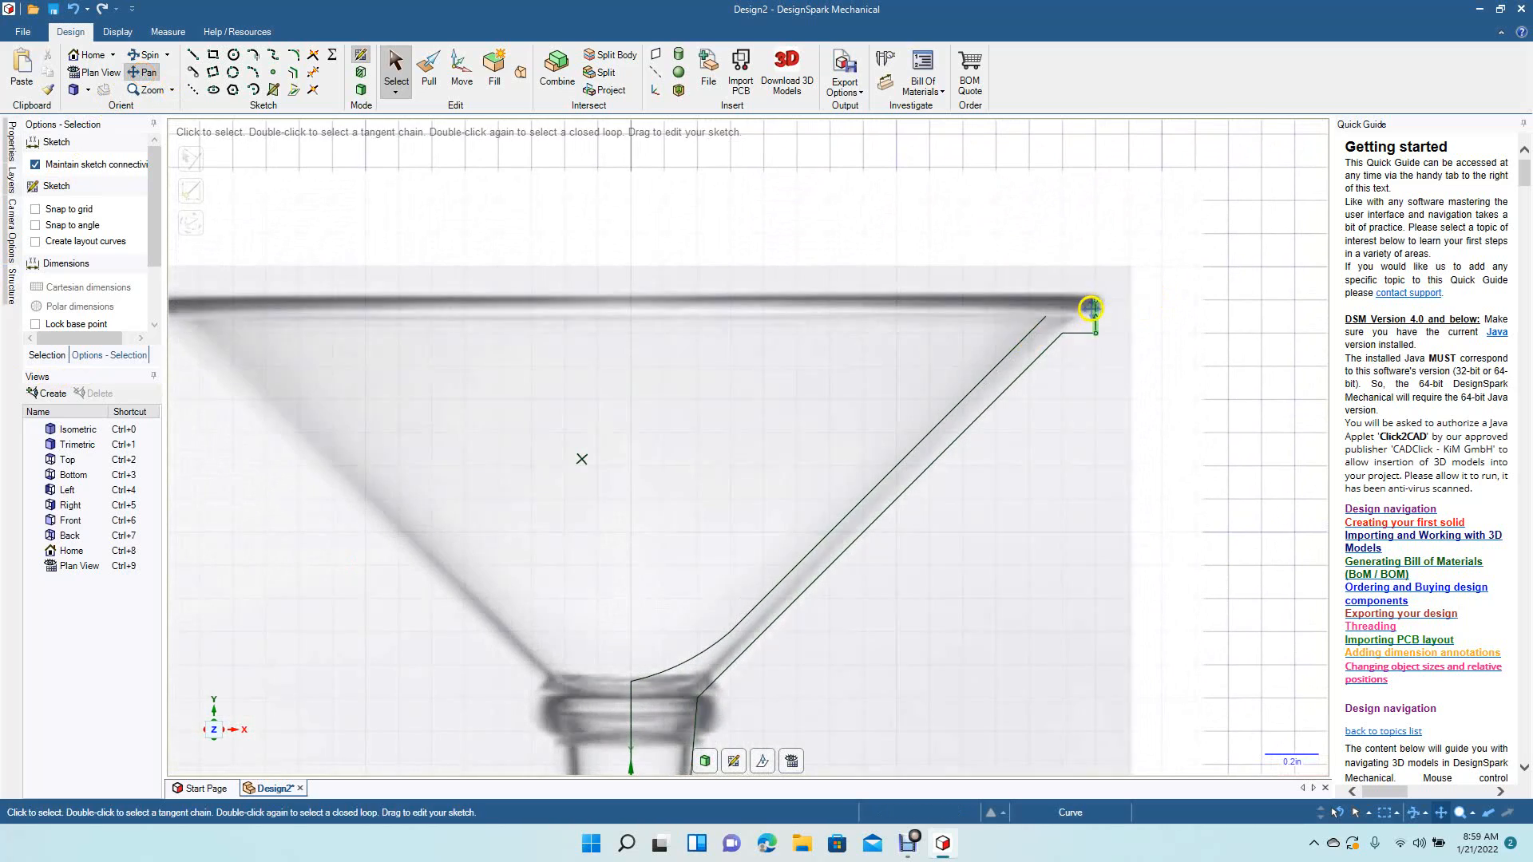
left_click(254, 74)
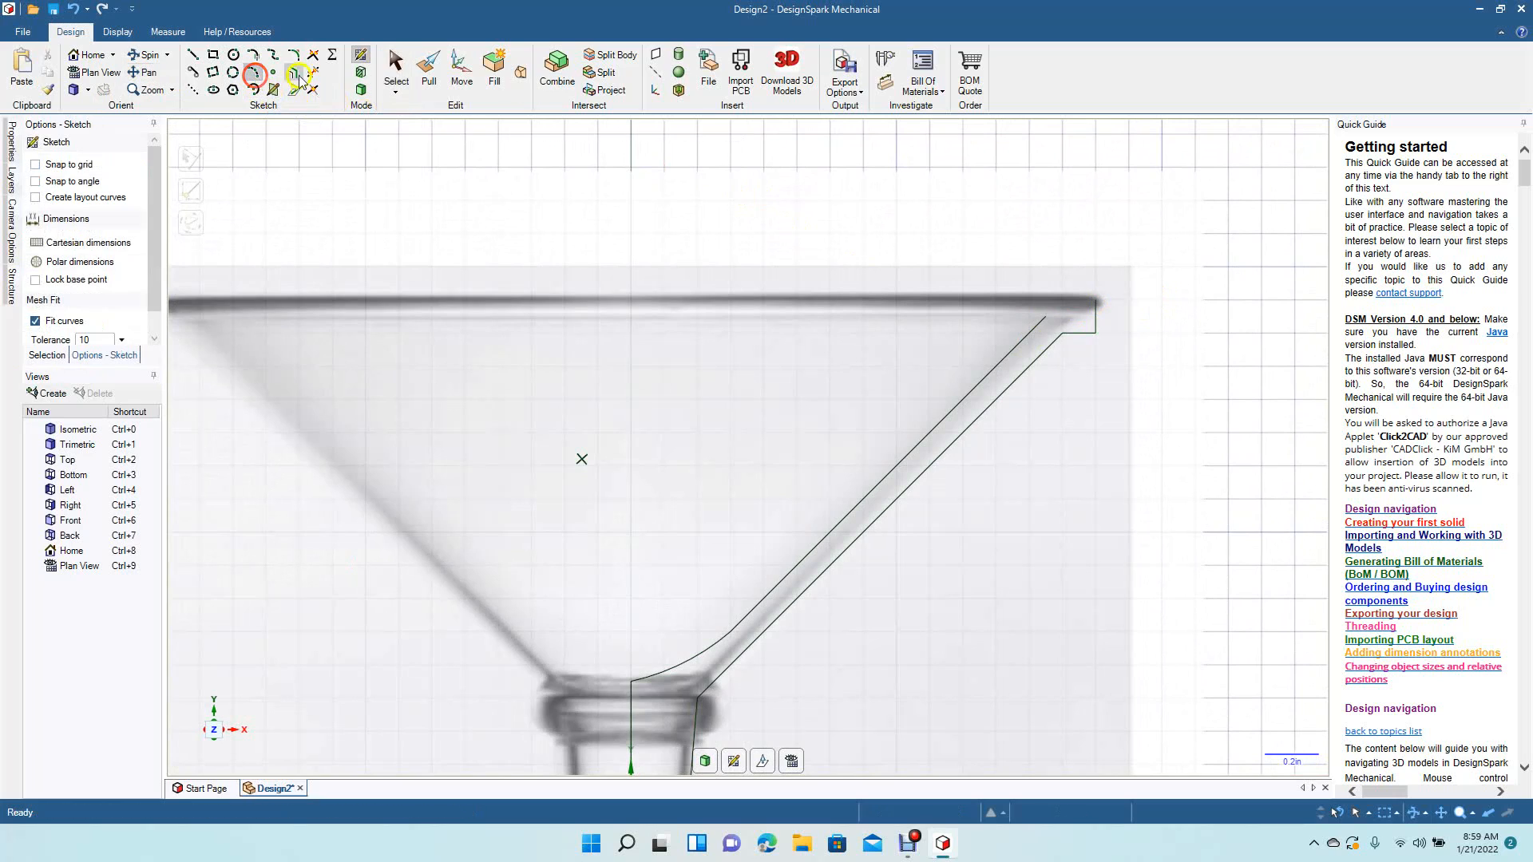
left_click(1044, 318)
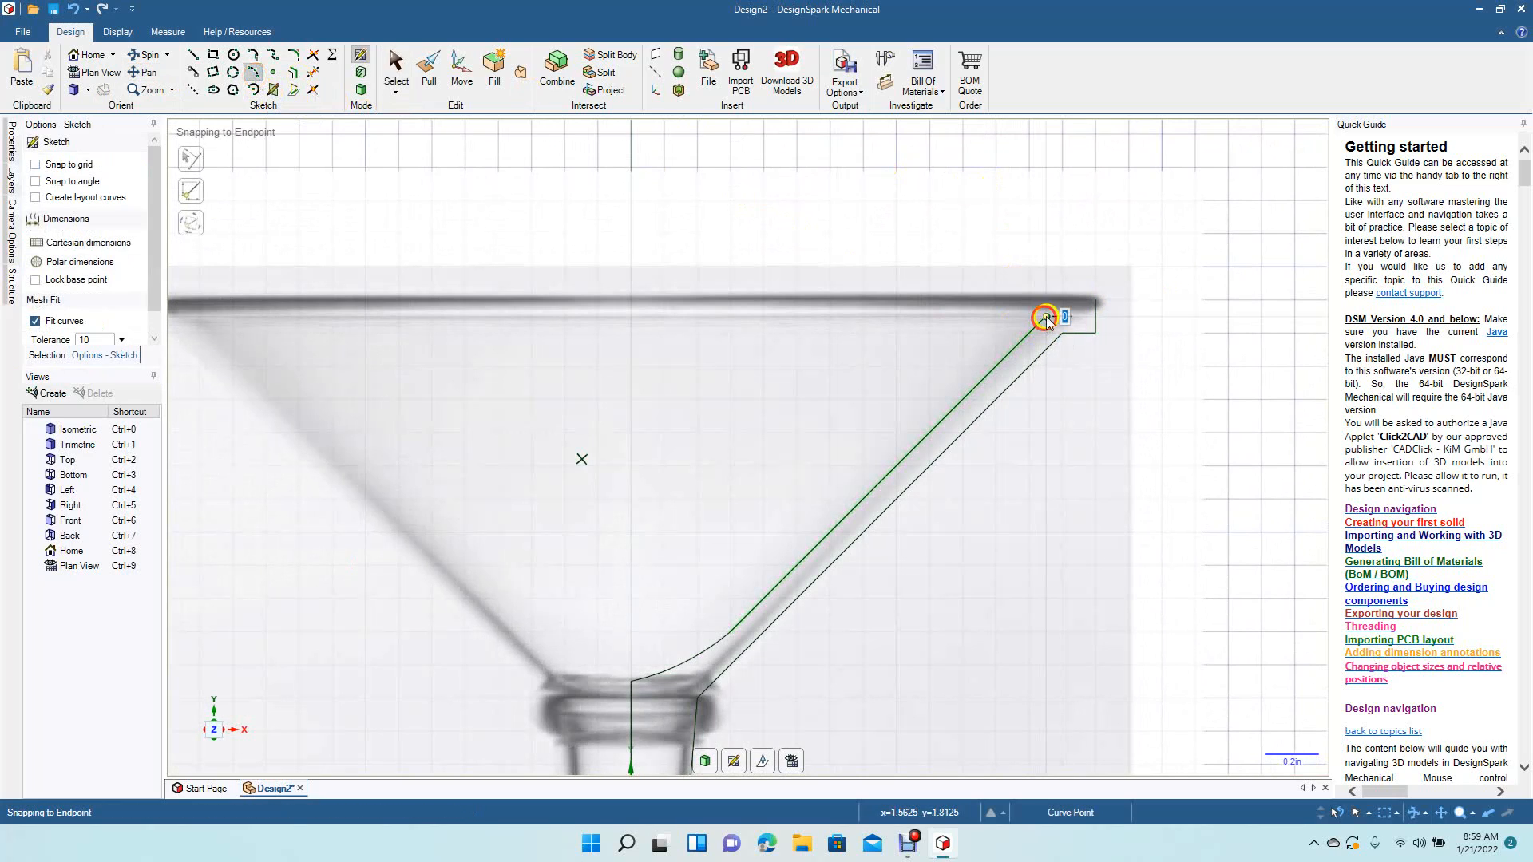
left_click(1097, 301)
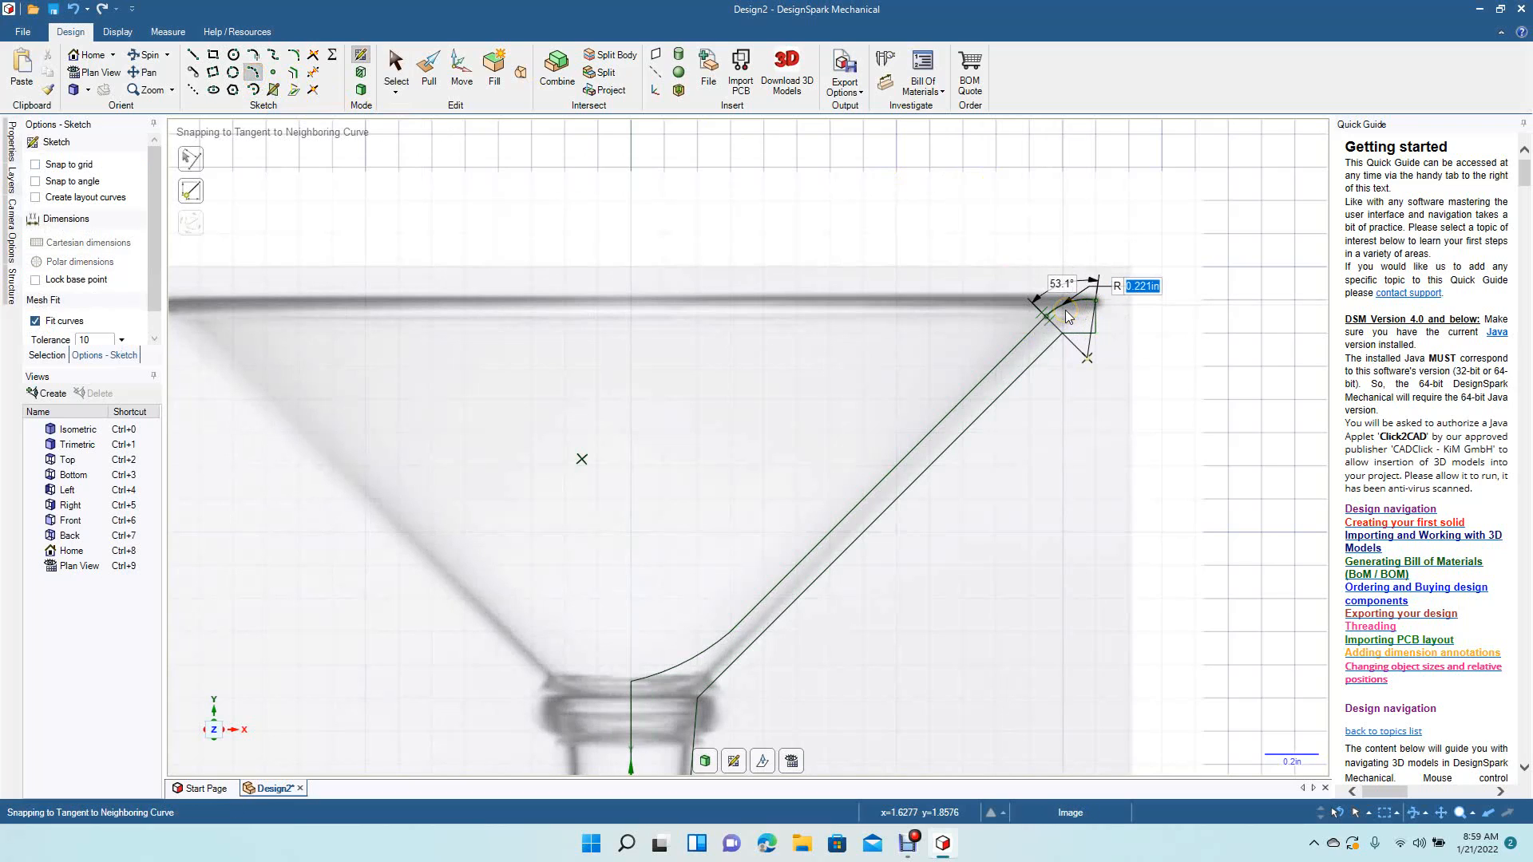
left_click(1065, 309)
left_click(401, 70)
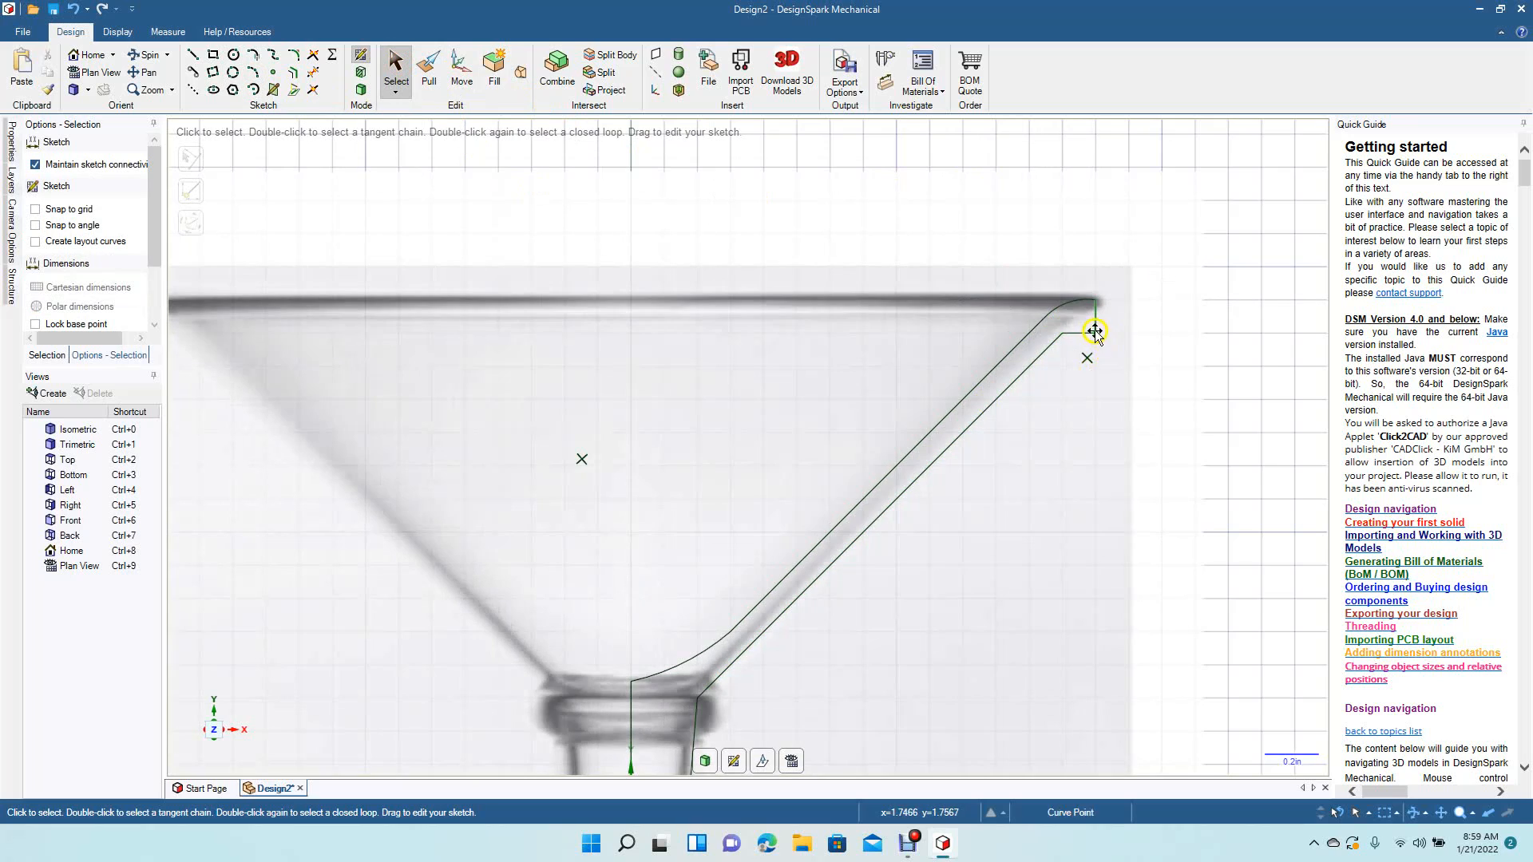
Round the corner between the rim's short underside line and the outer bowl wall with a 0.182 in radius.
left_click(295, 56)
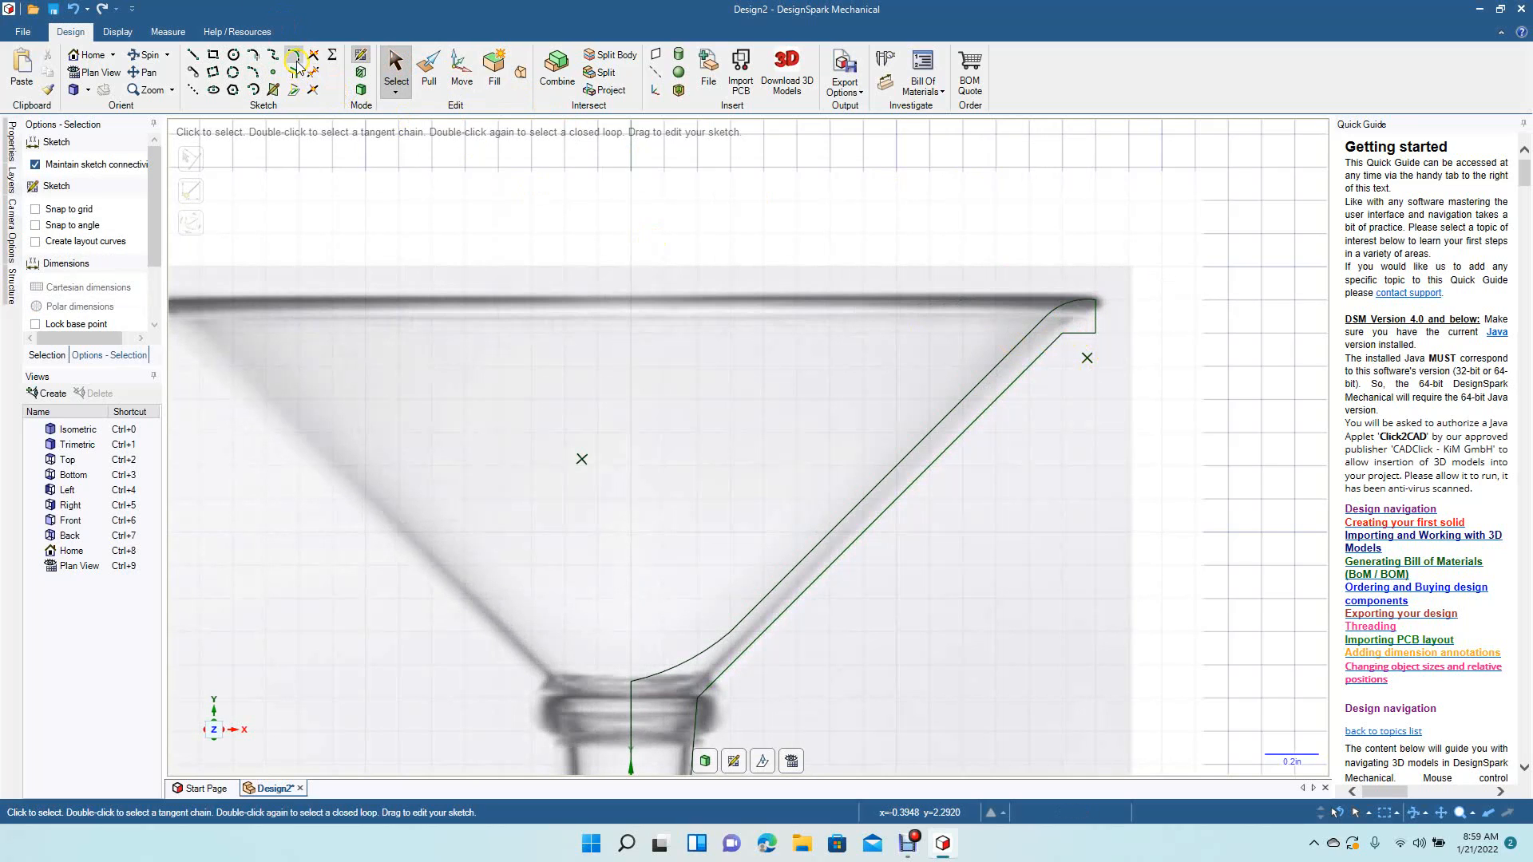
left_click(1079, 334)
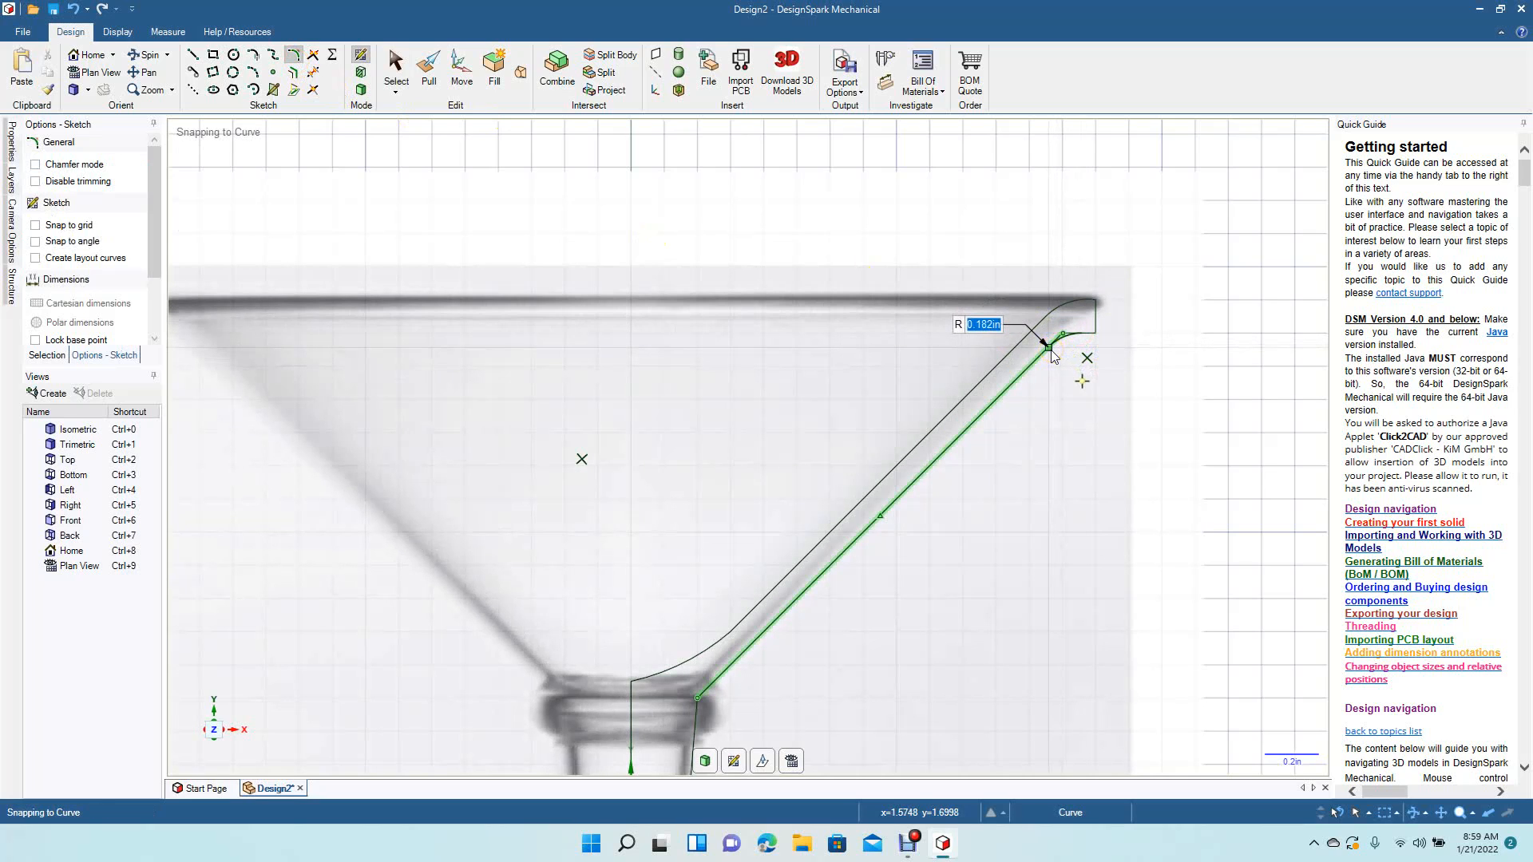
left_click(1051, 350)
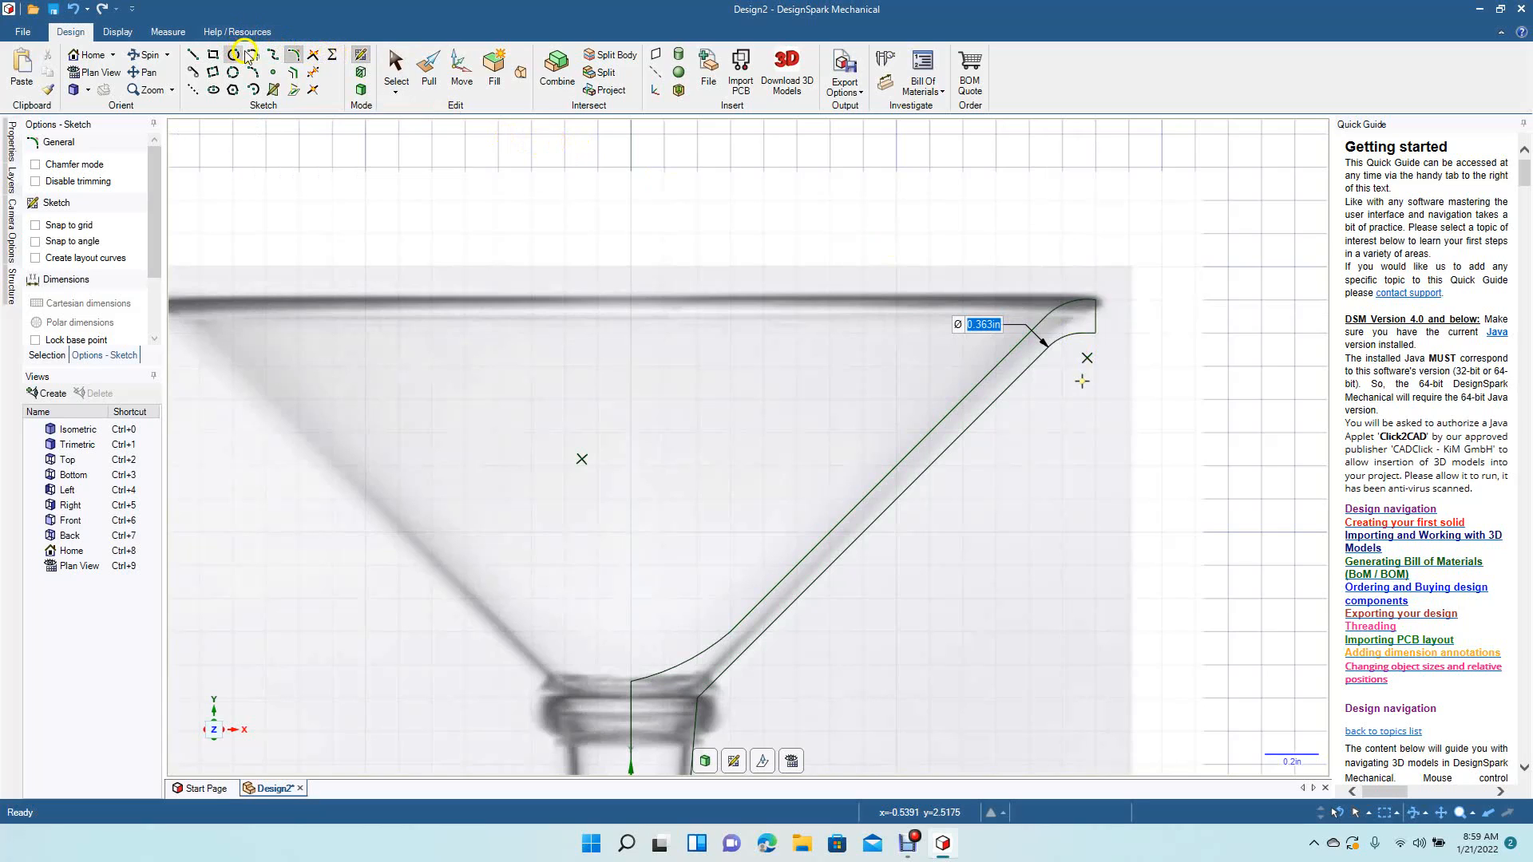
left_click(294, 59)
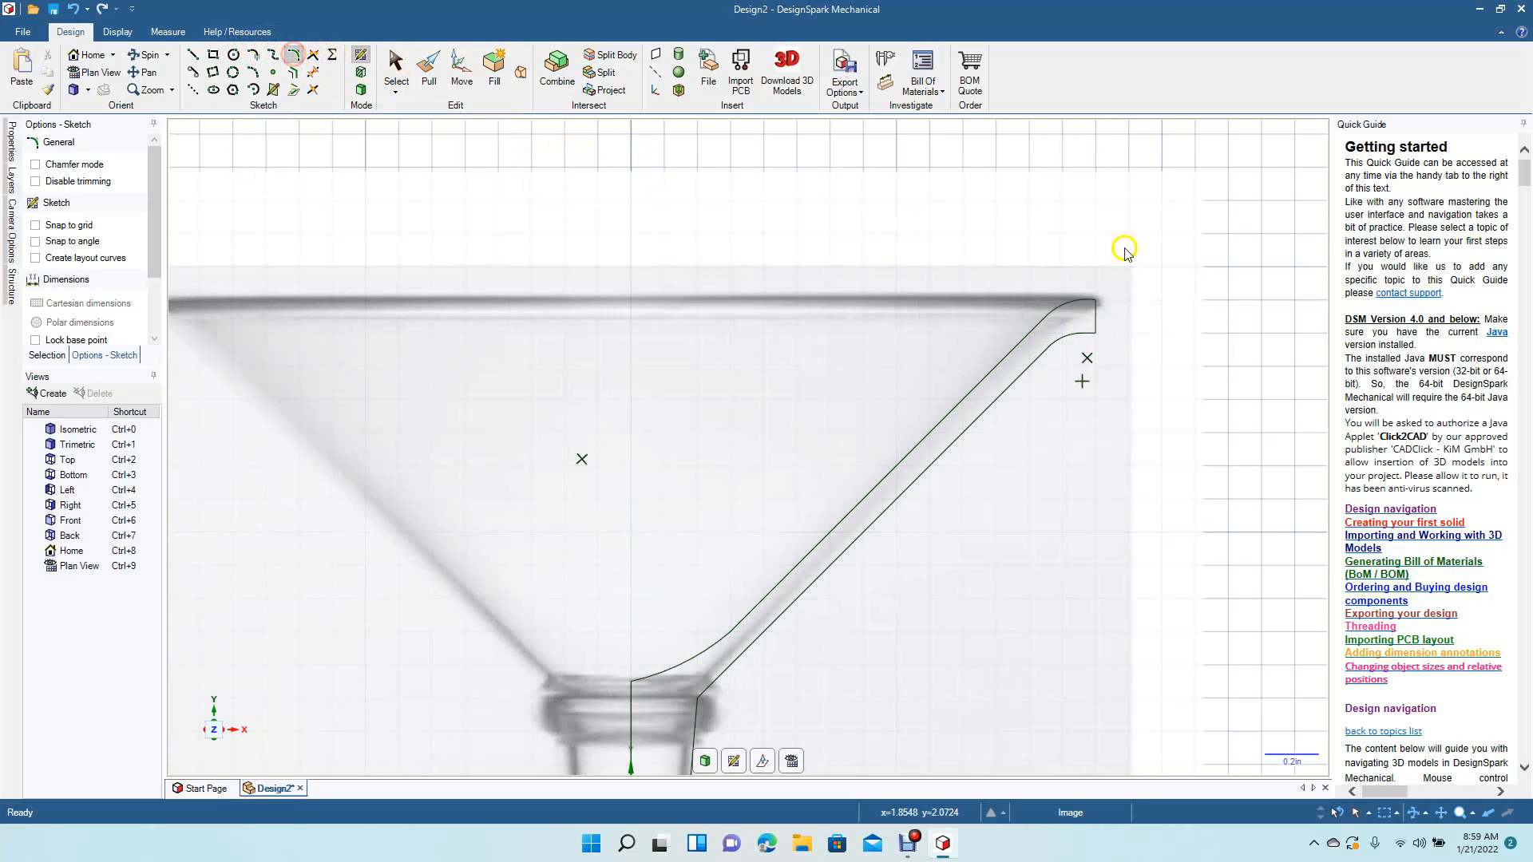
left_click(1082, 333)
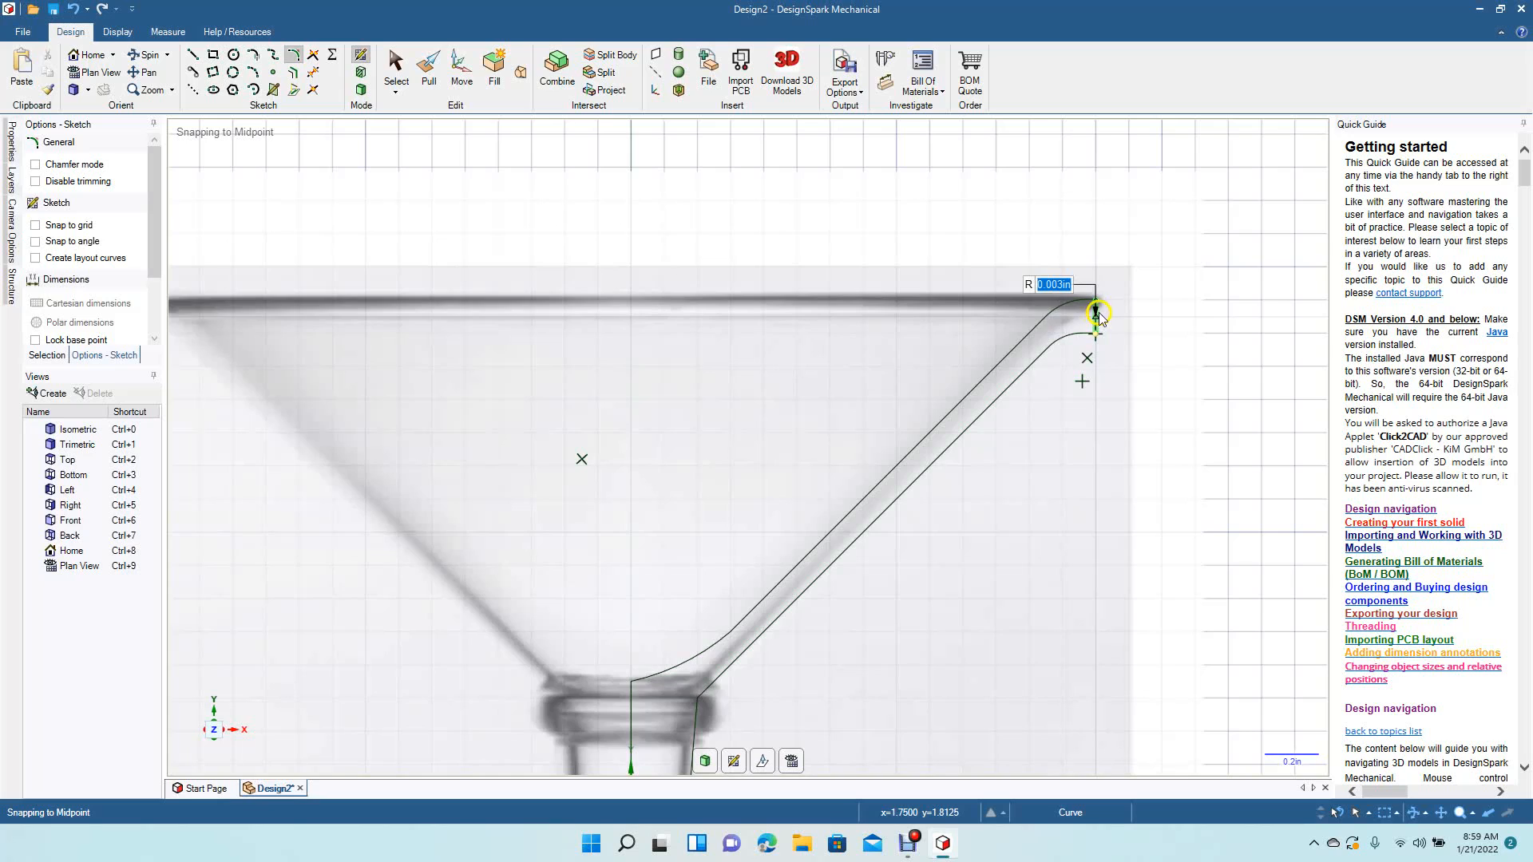
left_click(1084, 334)
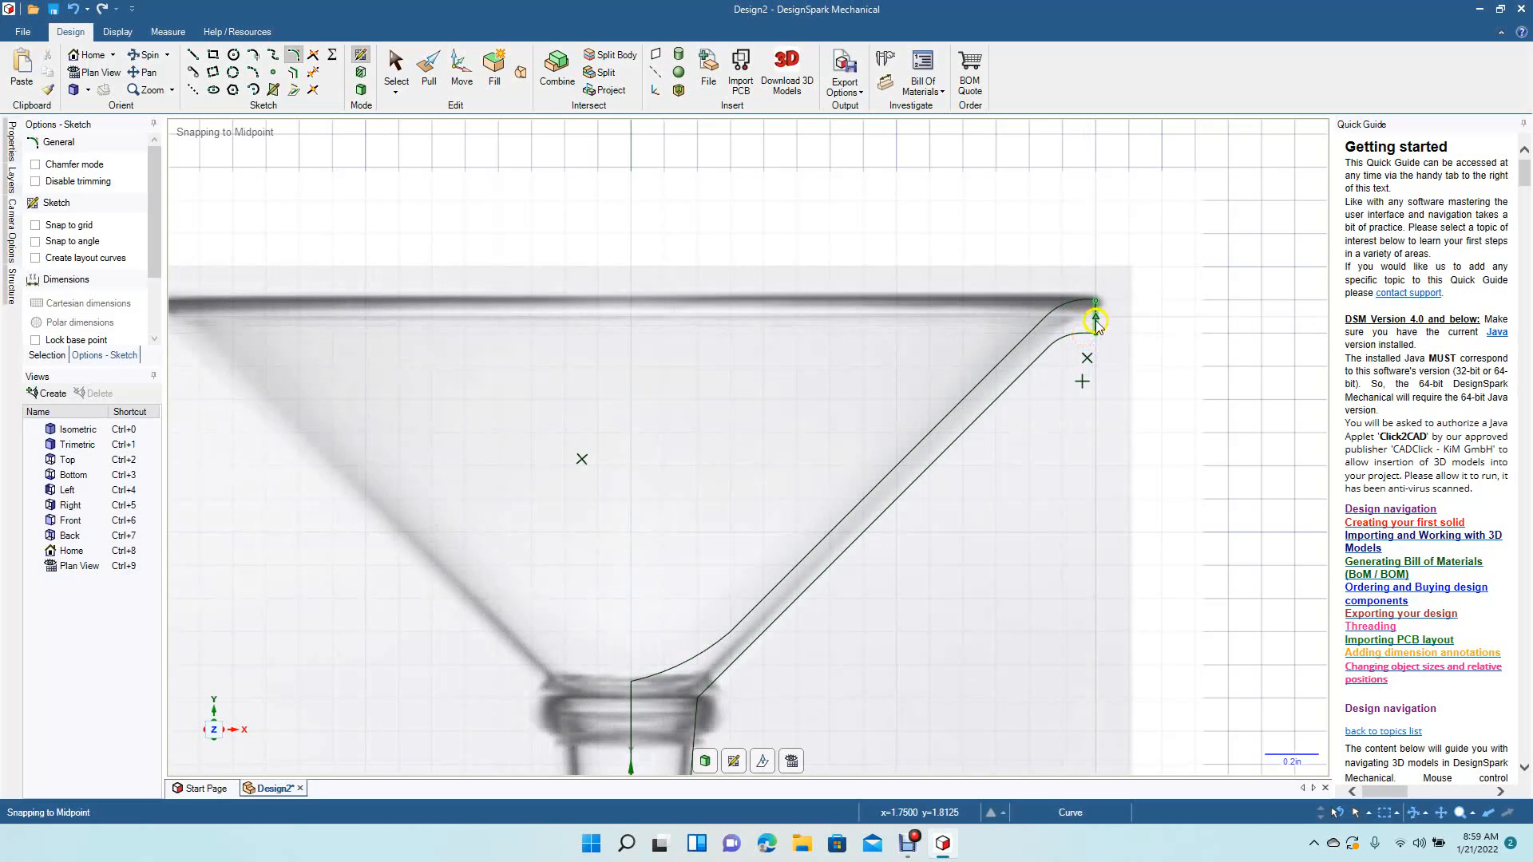
Draw a 0.121 in diameter circle centred on the rim's short vertical end line and trim it to a rounded lip.
left_click(242, 58)
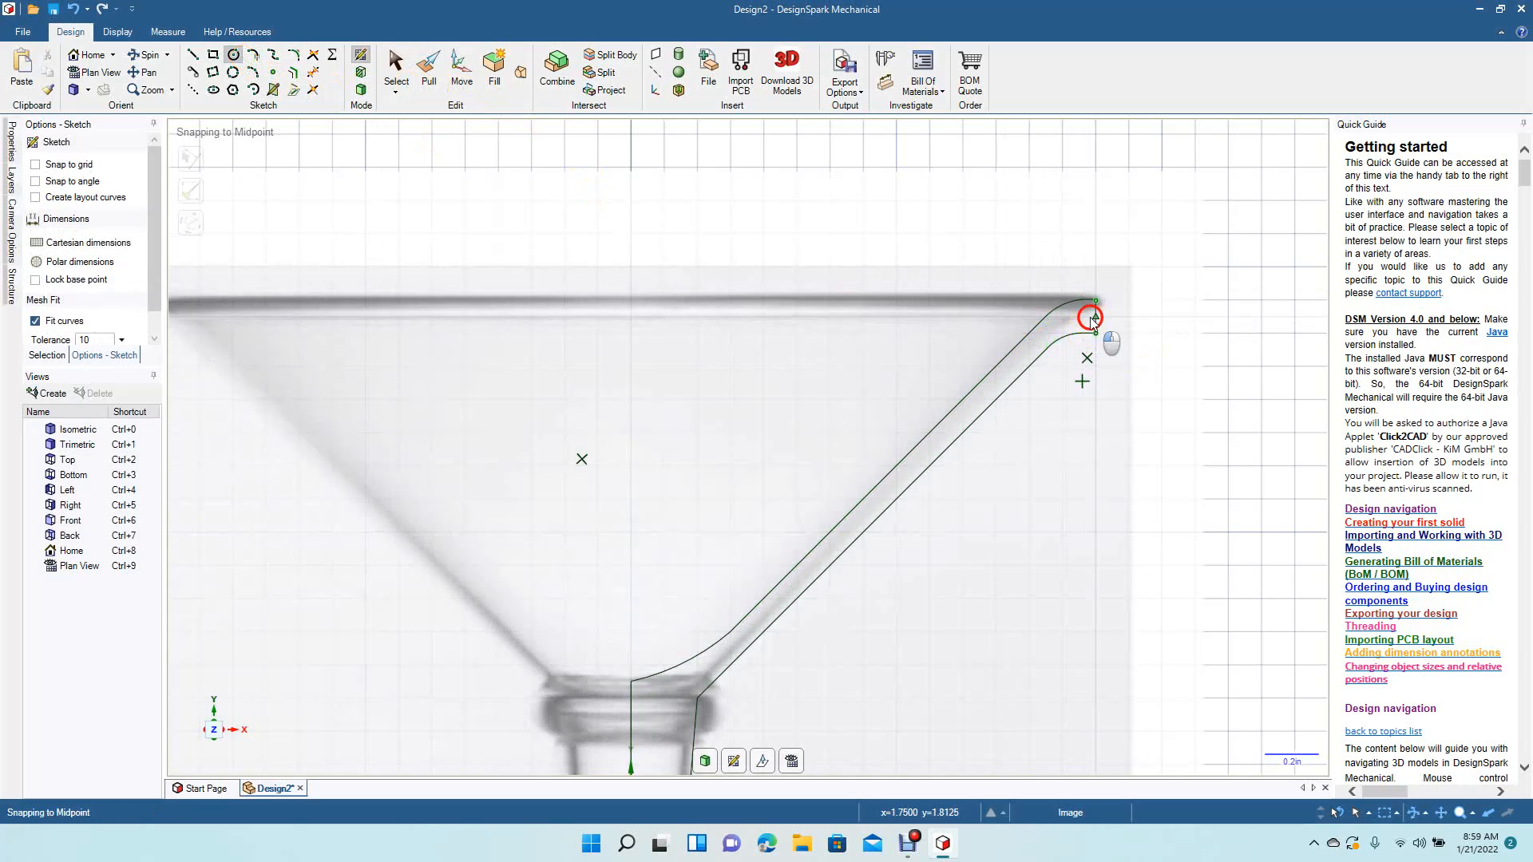
left_click(1093, 318)
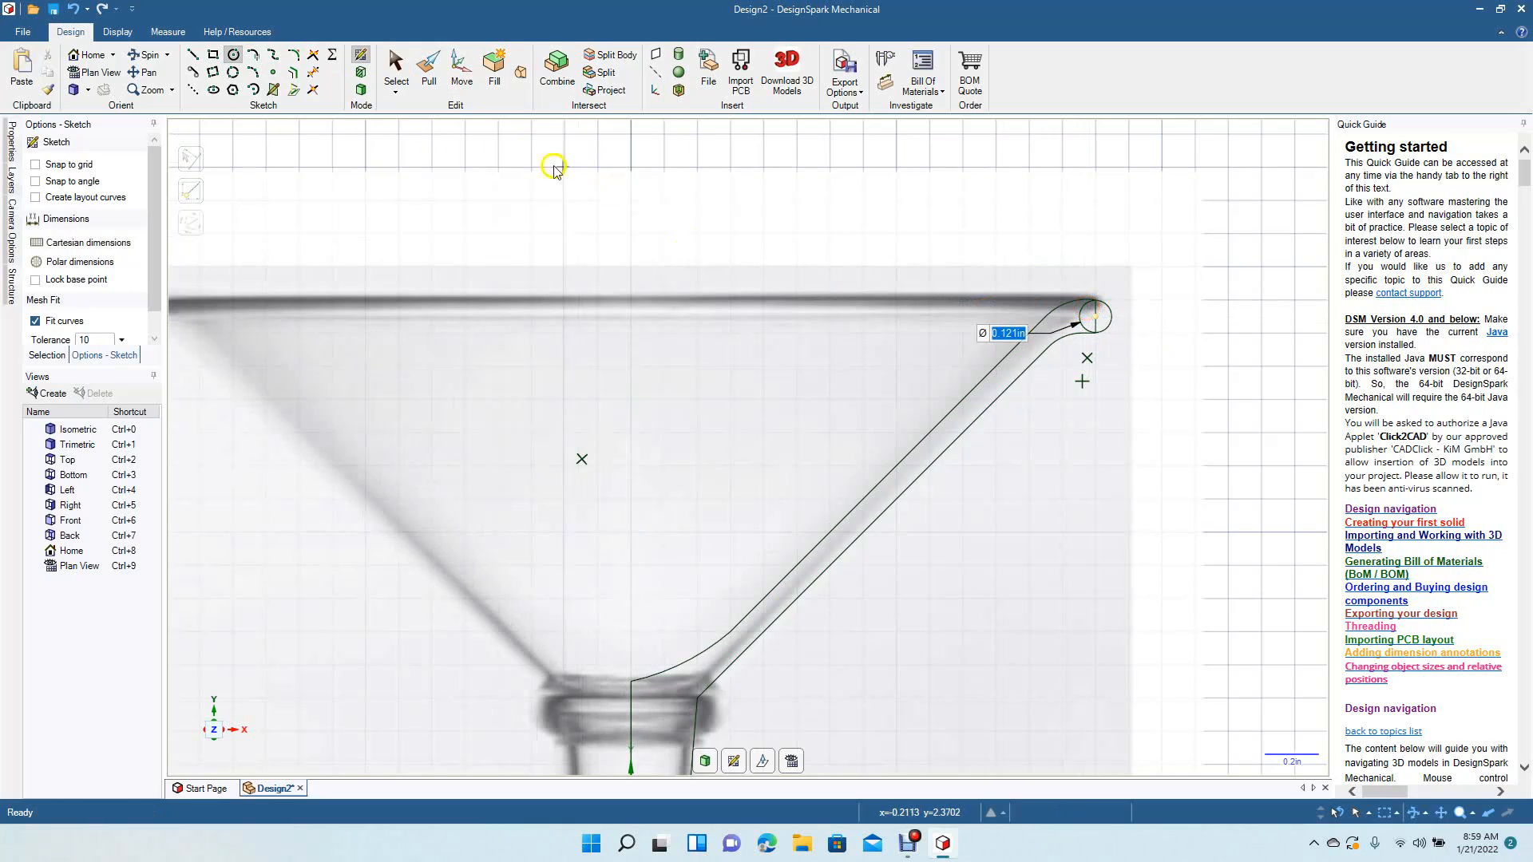
left_click(312, 70)
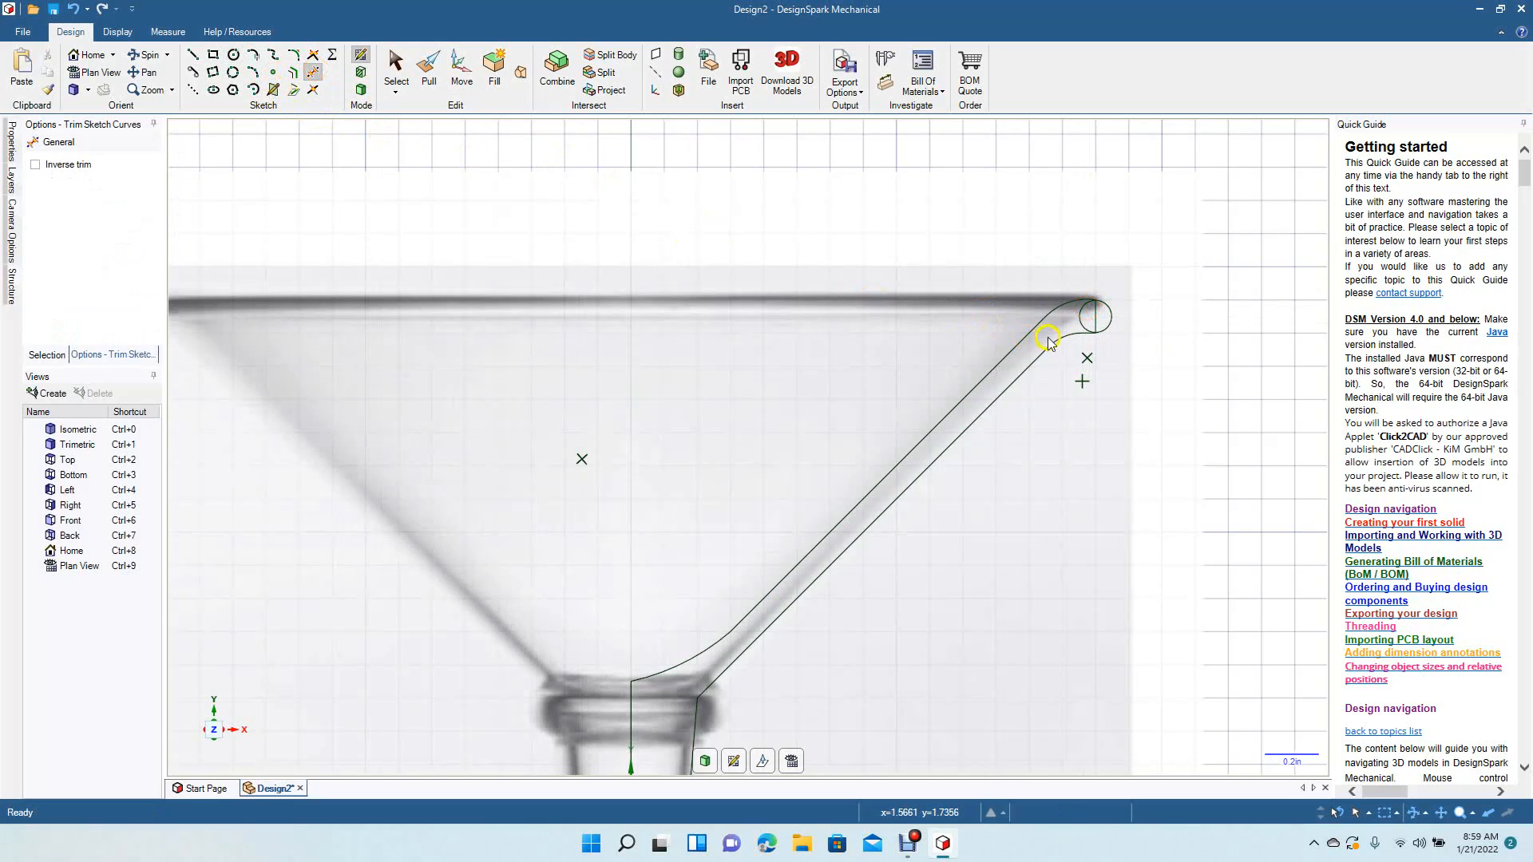
left_click(1079, 323)
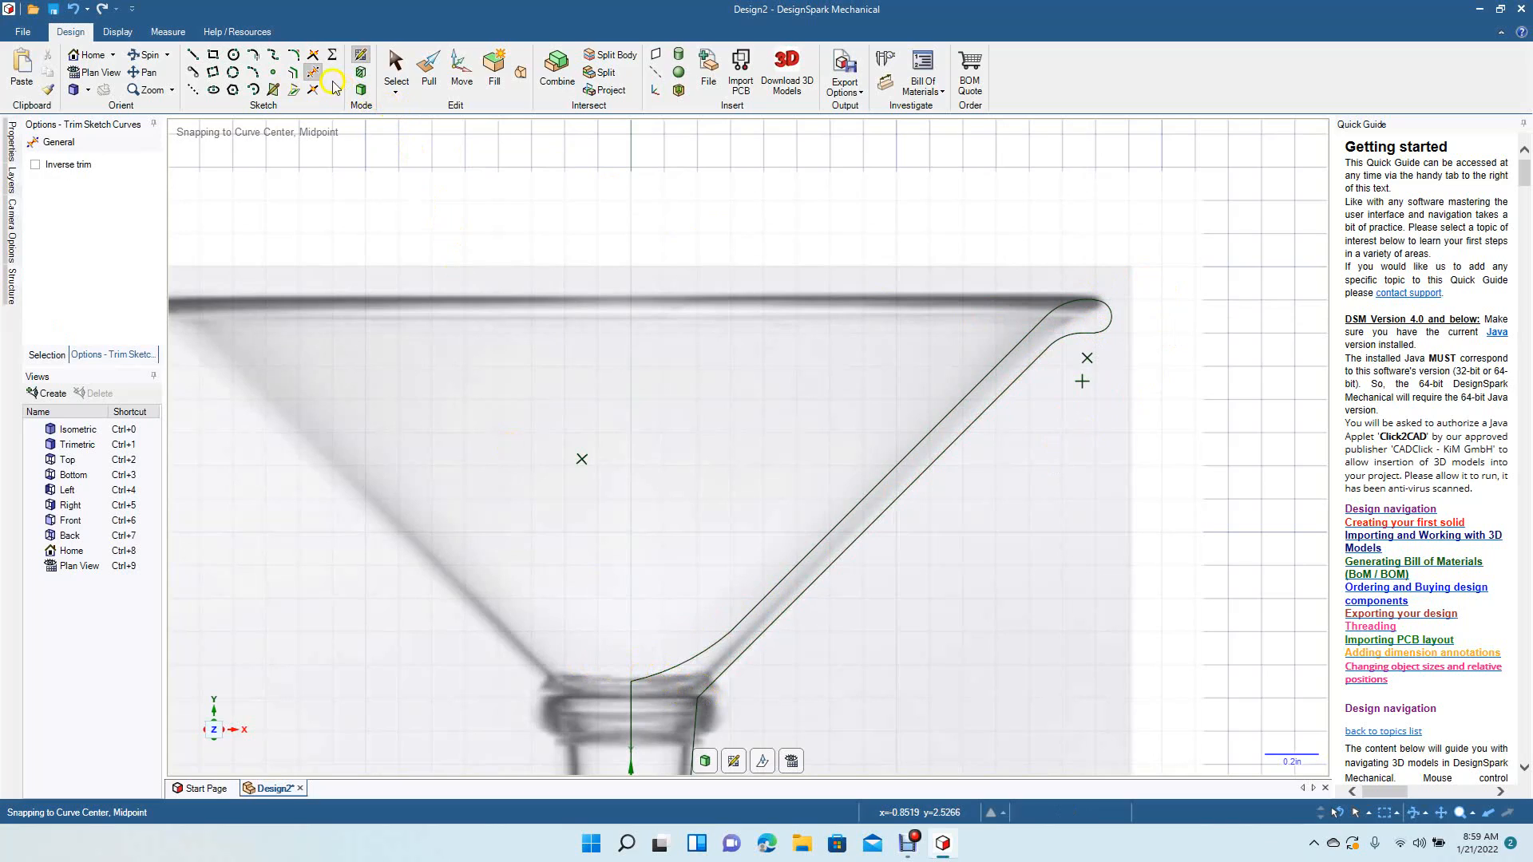
Round the corner between the stem and the outer bowl wall with a fillet 0.697 in in diameter.
left_click(295, 55)
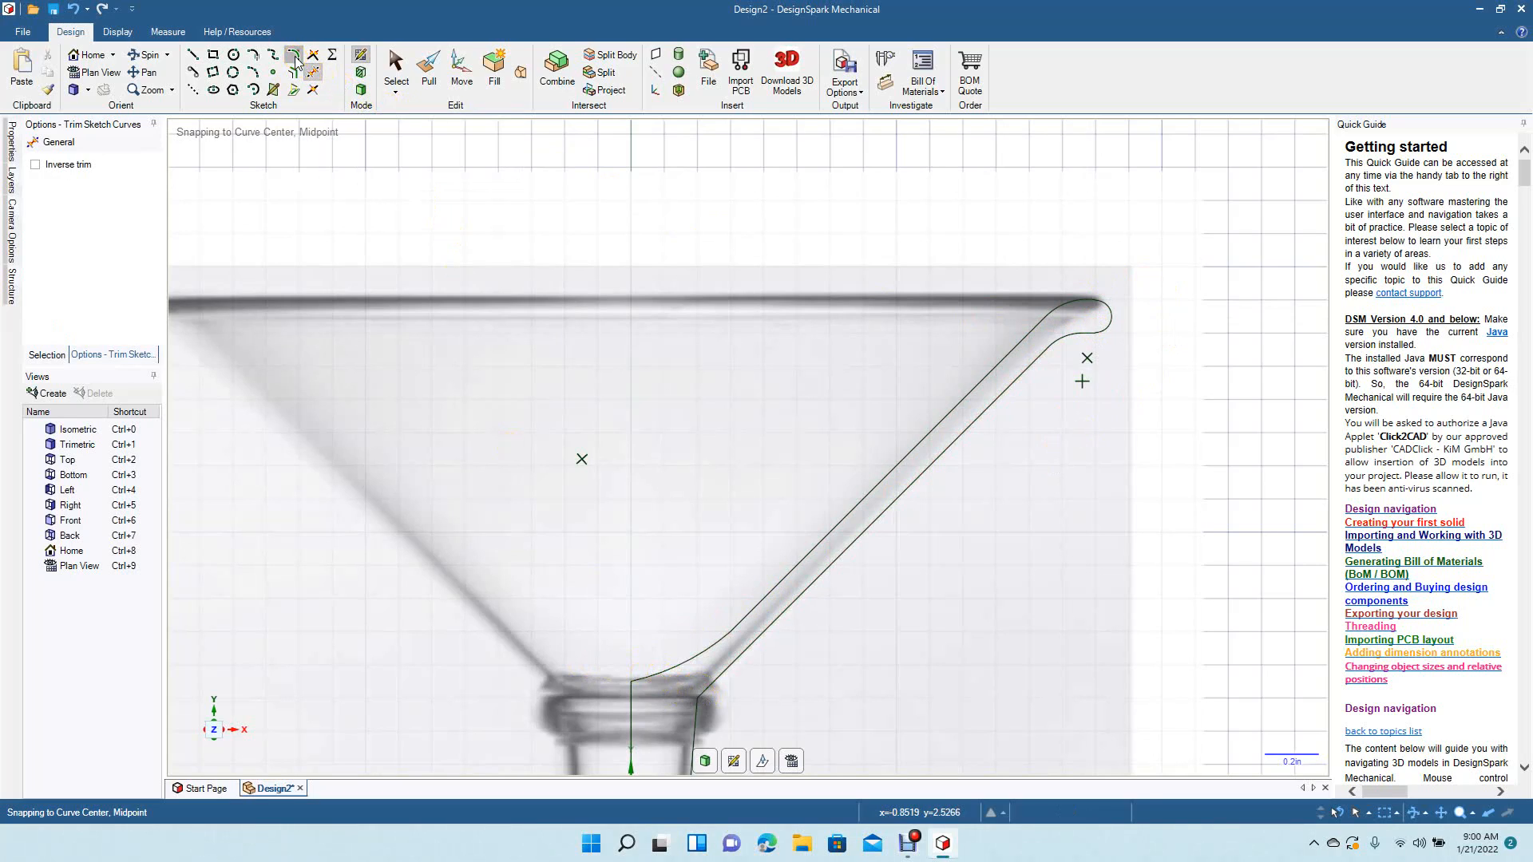
left_click(699, 724)
left_click(722, 675)
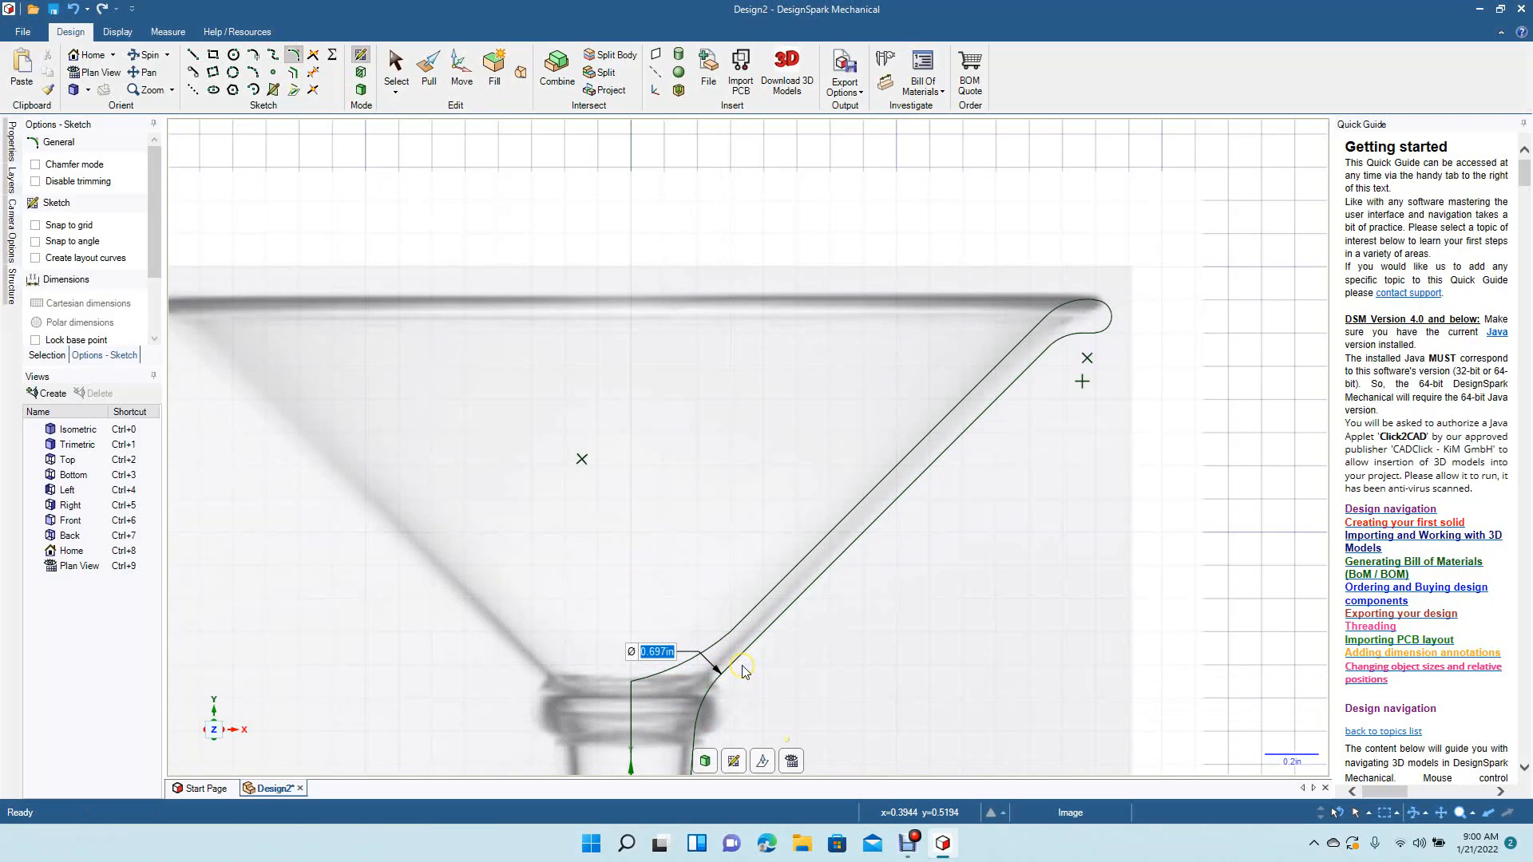
left_click(396, 68)
Round the stem-to-collar corner and the collar's outer corner with 0.058 in radii, and the collar-to-foot corner with a 0.108 in radius.
left_click(144, 72)
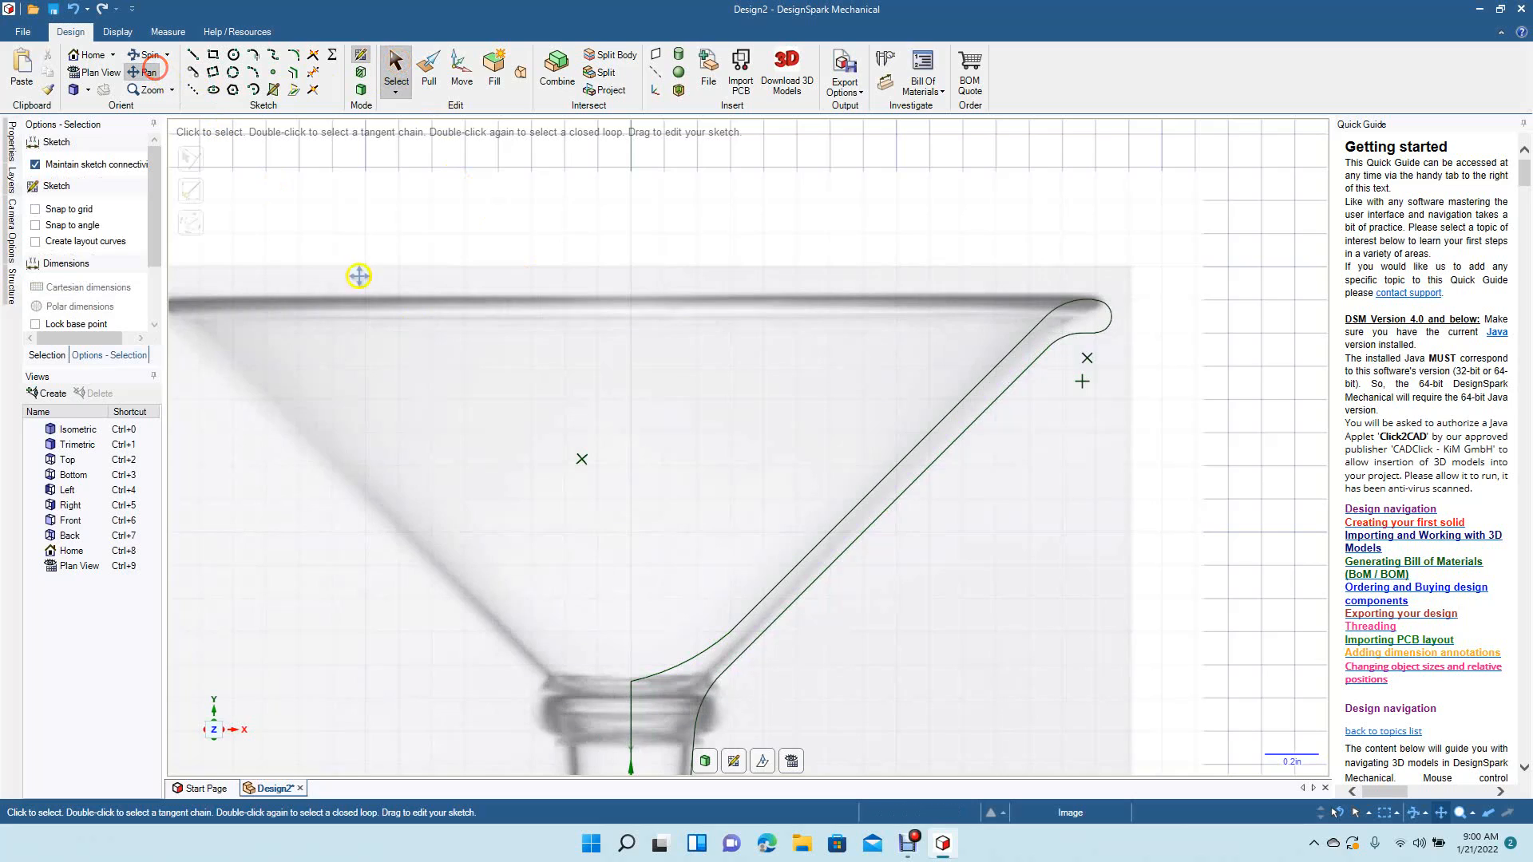
left_click_drag(530, 439, 537, 288)
mouse_move(506, 479)
left_mouse_down()
mouse_move(559, 343)
mouse_move(508, 298)
mouse_move(513, 223)
mouse_move(499, 203)
left_mouse_up()
left_click(294, 54)
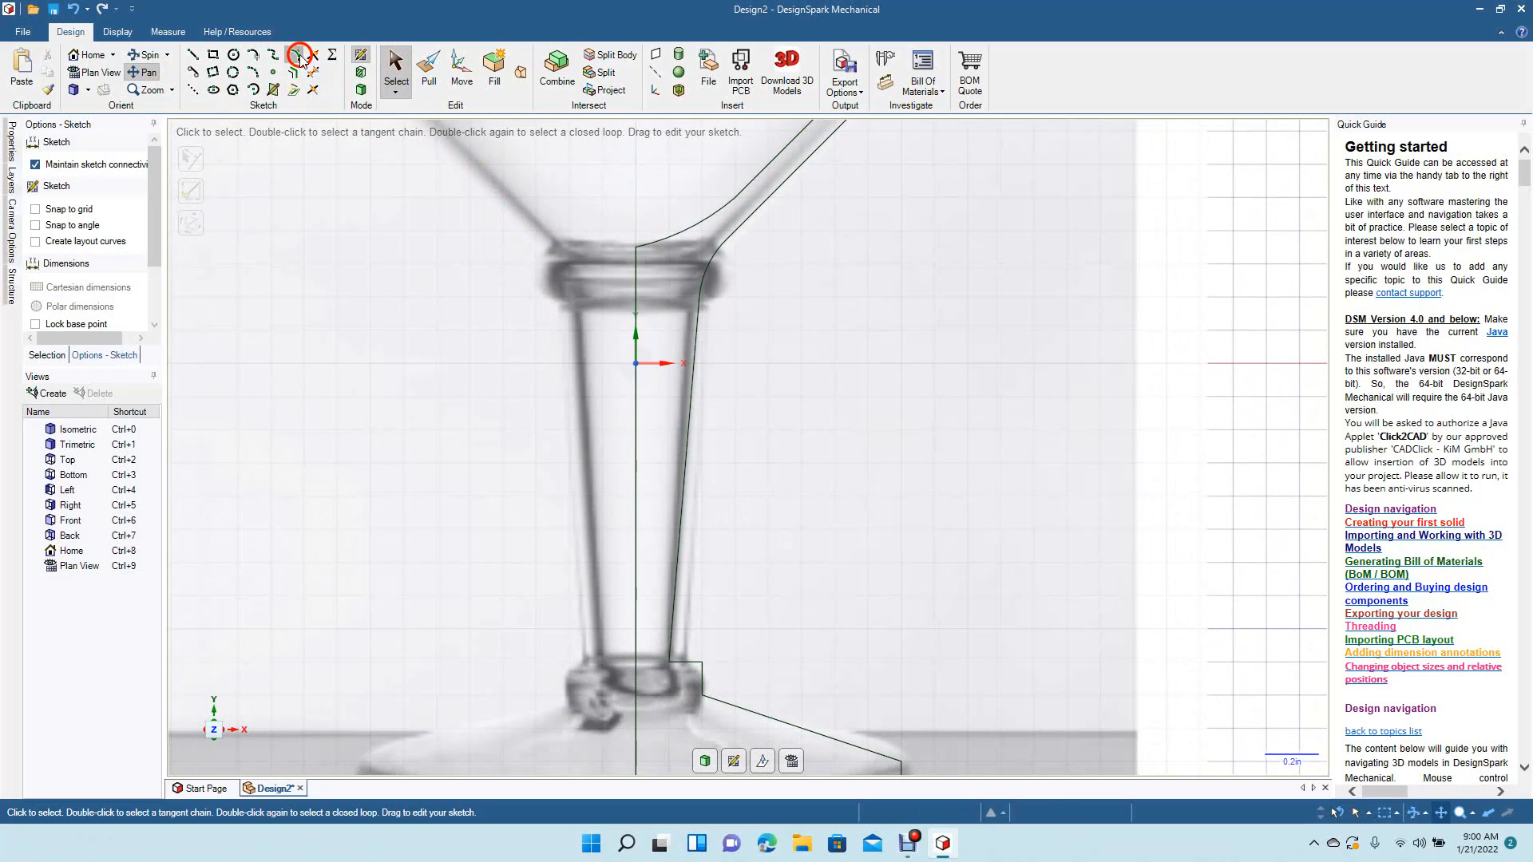
left_click(673, 639)
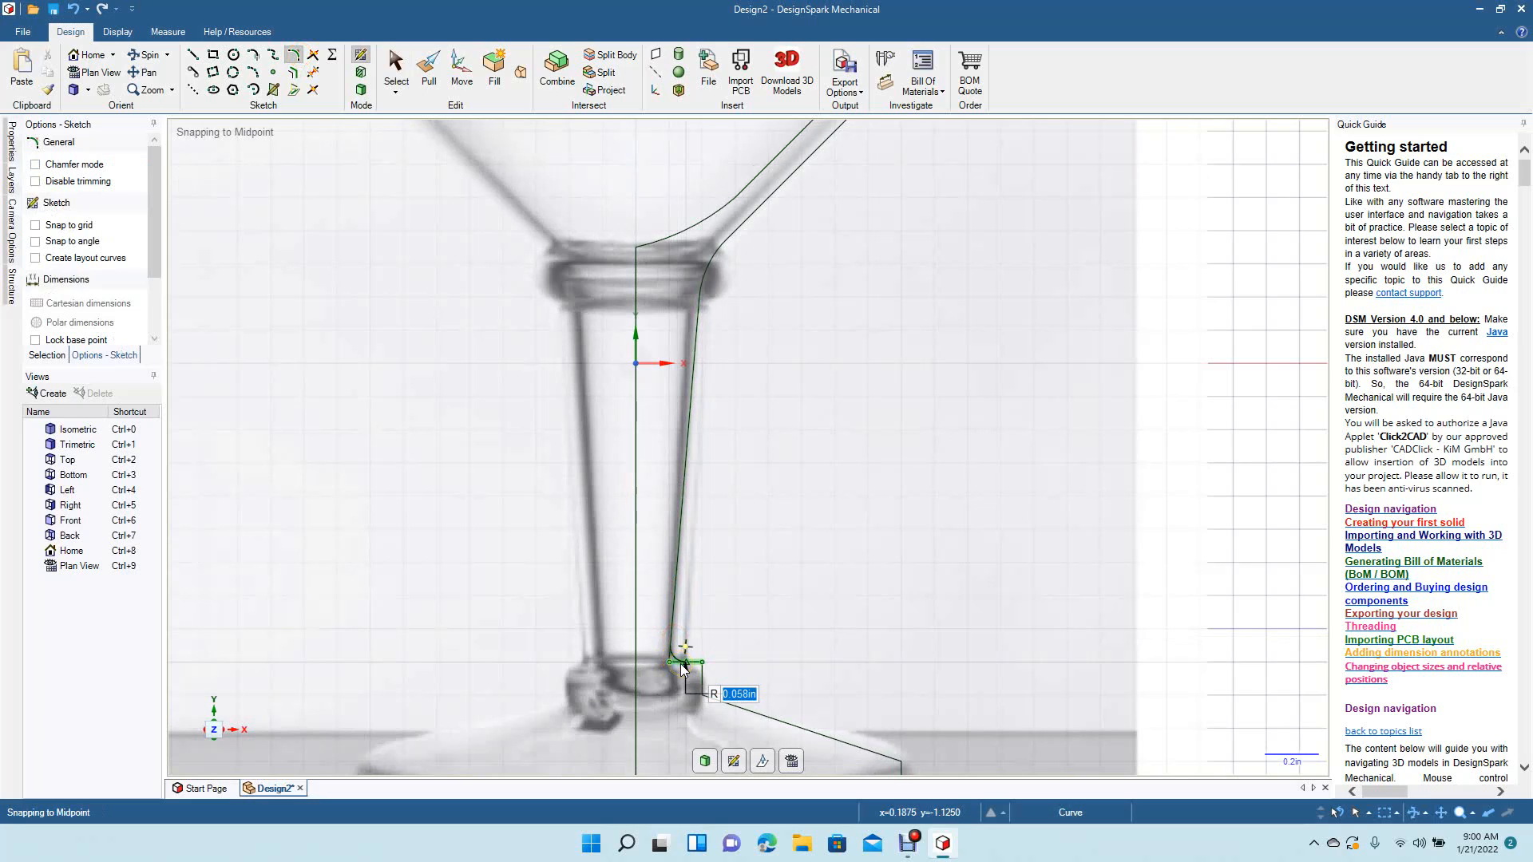
left_click(683, 664)
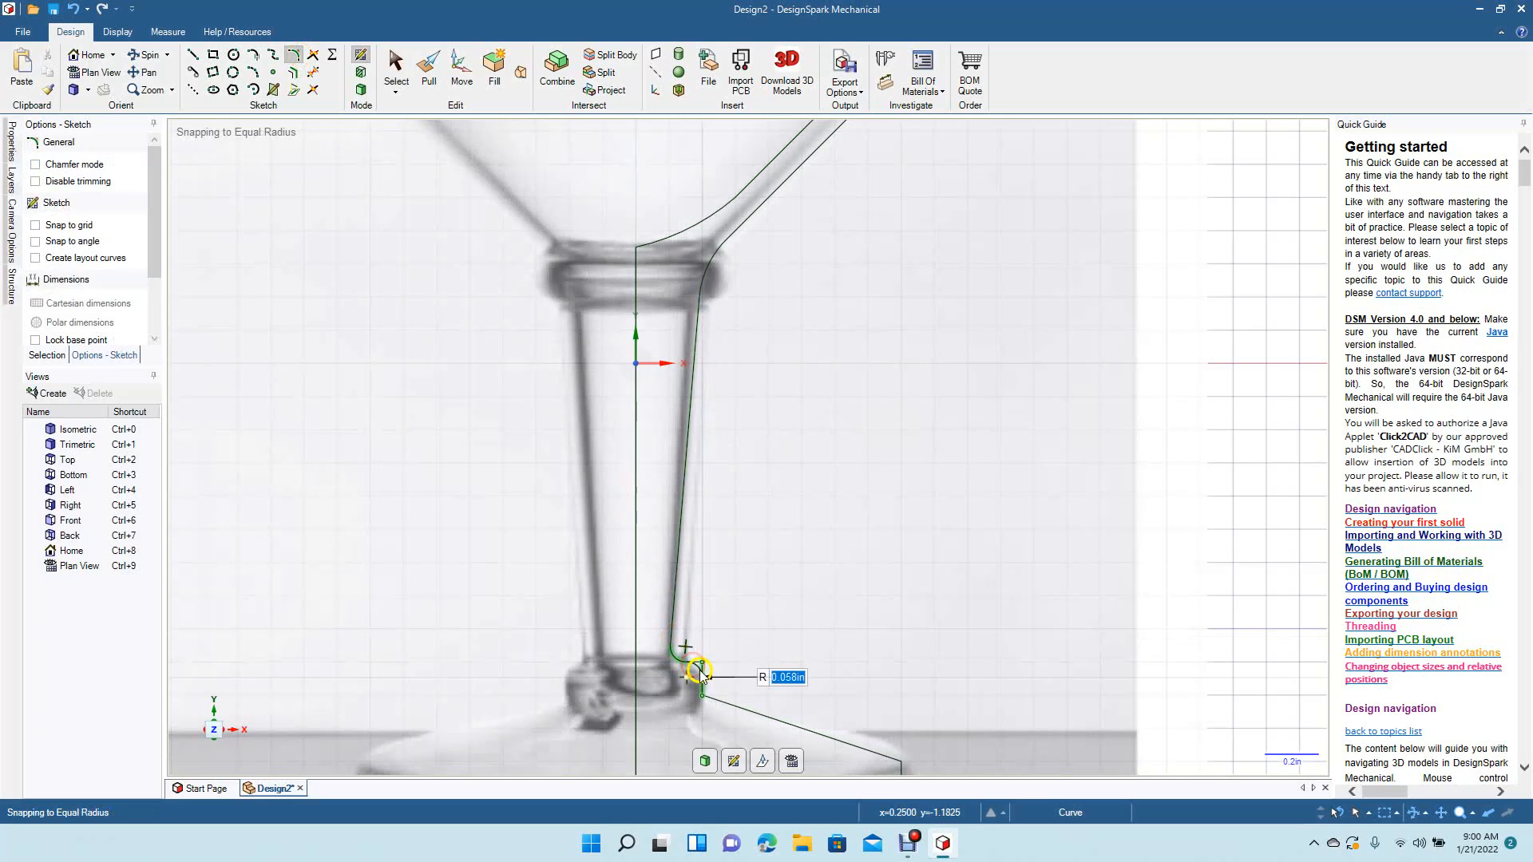
left_click(702, 677)
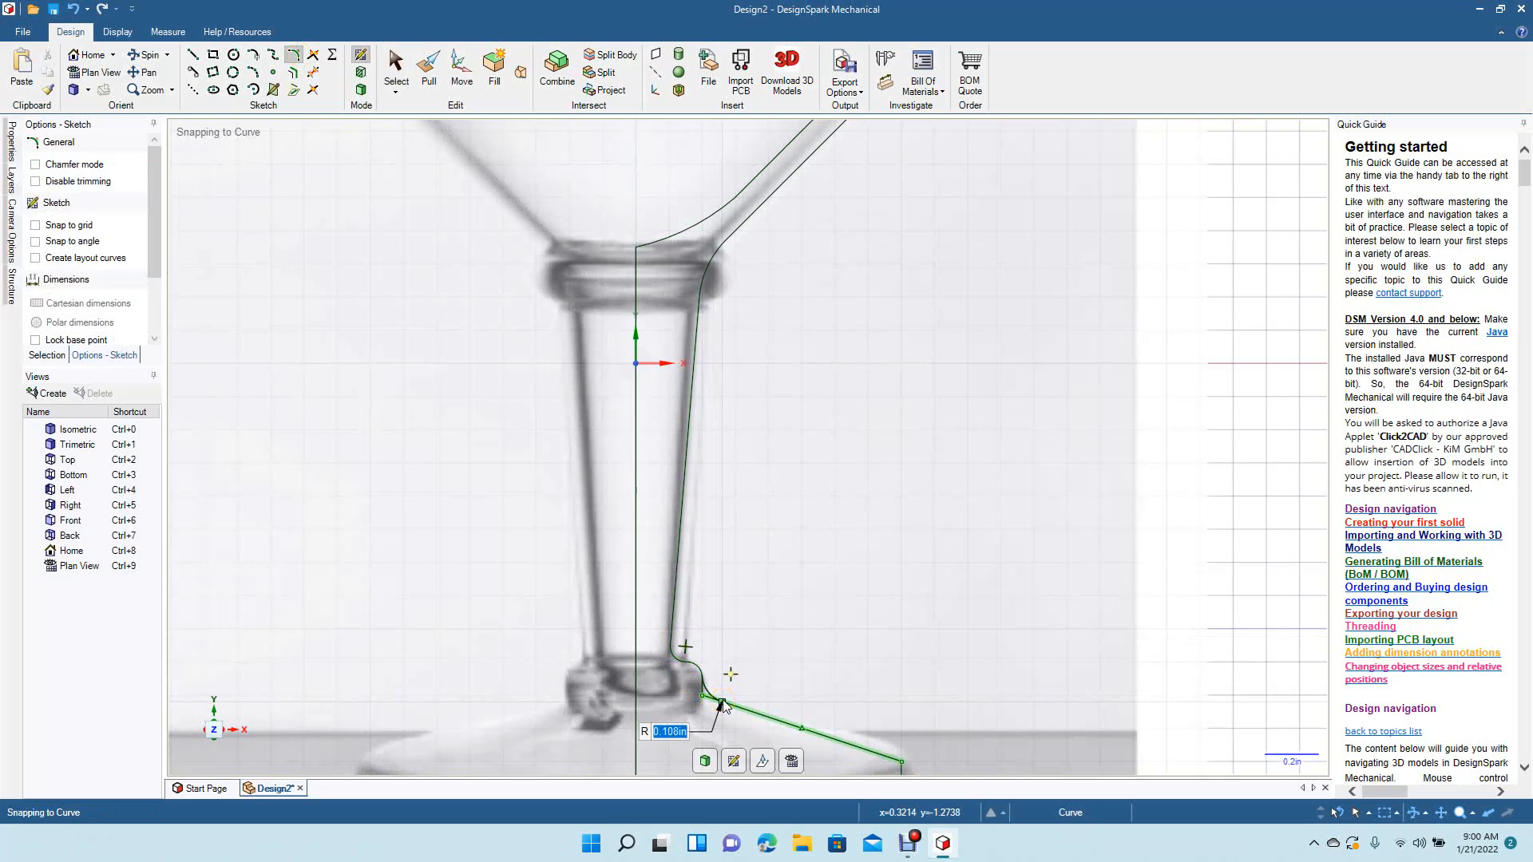
left_click(723, 705)
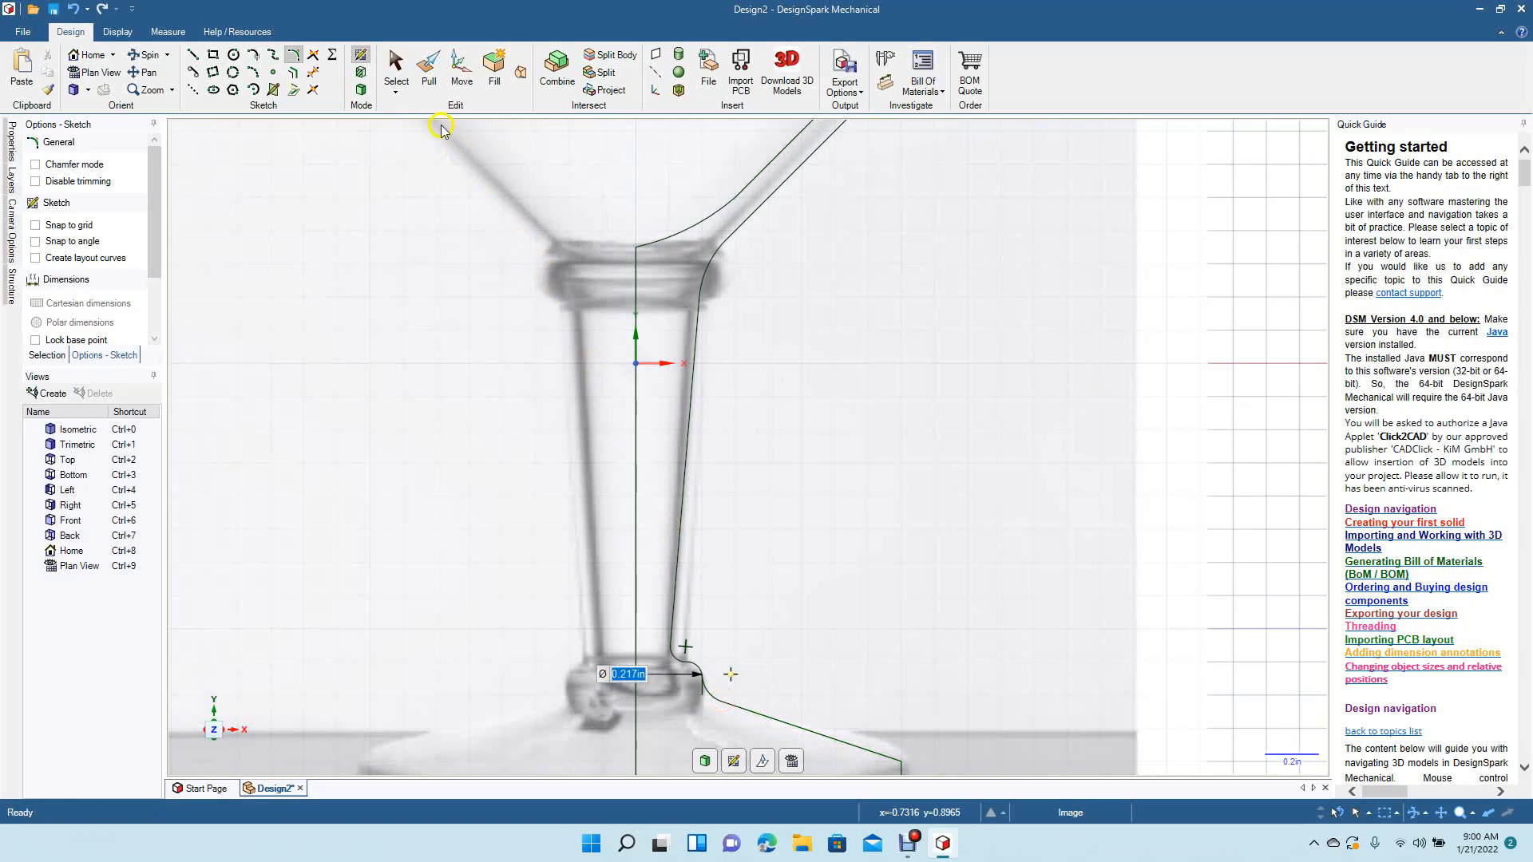
left_click(394, 67)
Trim away the rounded arc joining the lower collar to the sloping foot line.
left_click(312, 72)
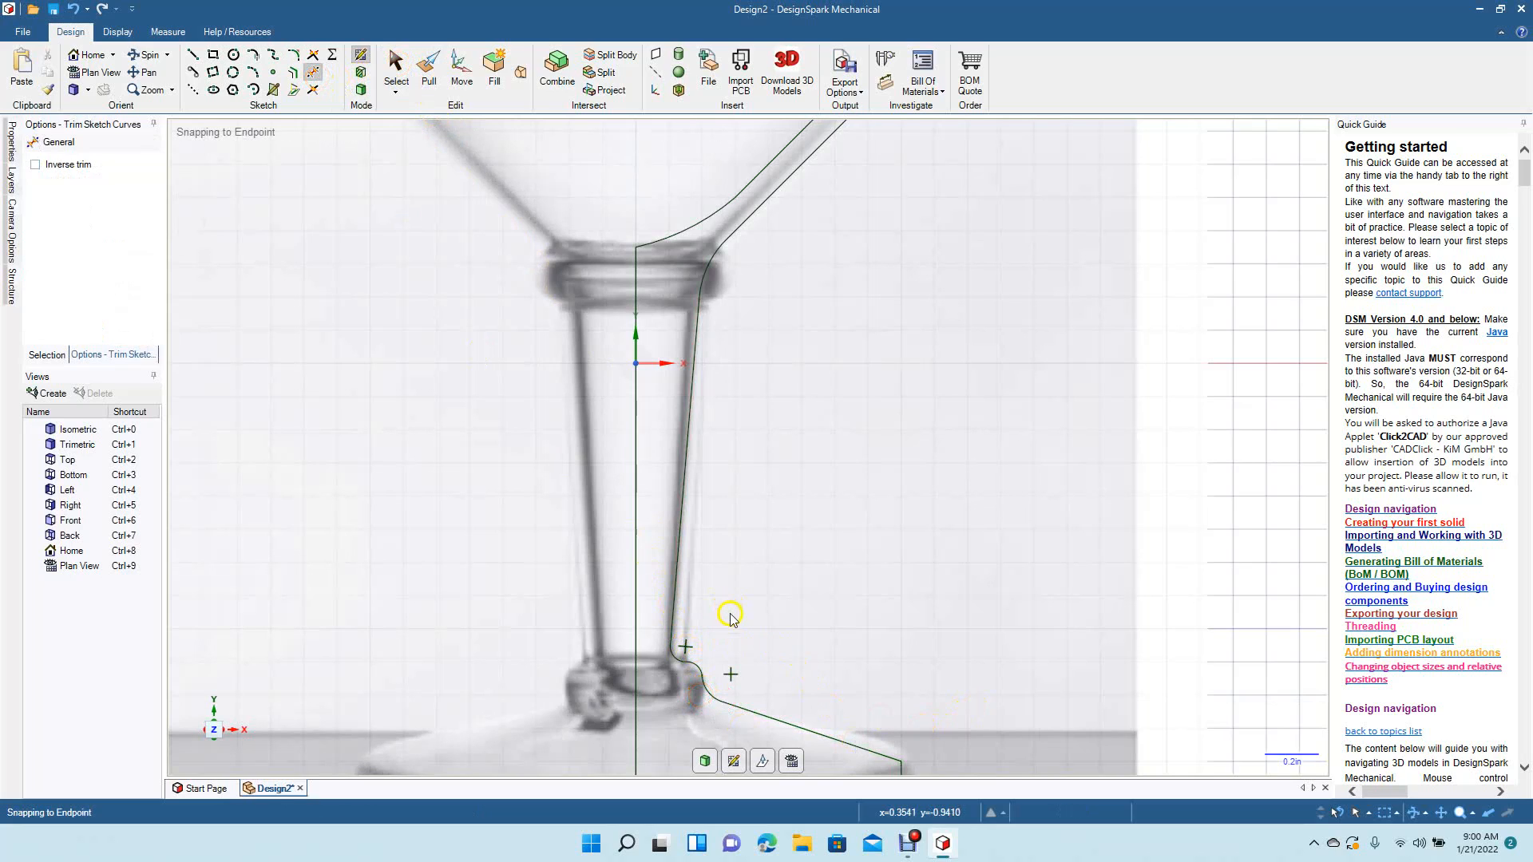
scroll(782, 669, "up", 3)
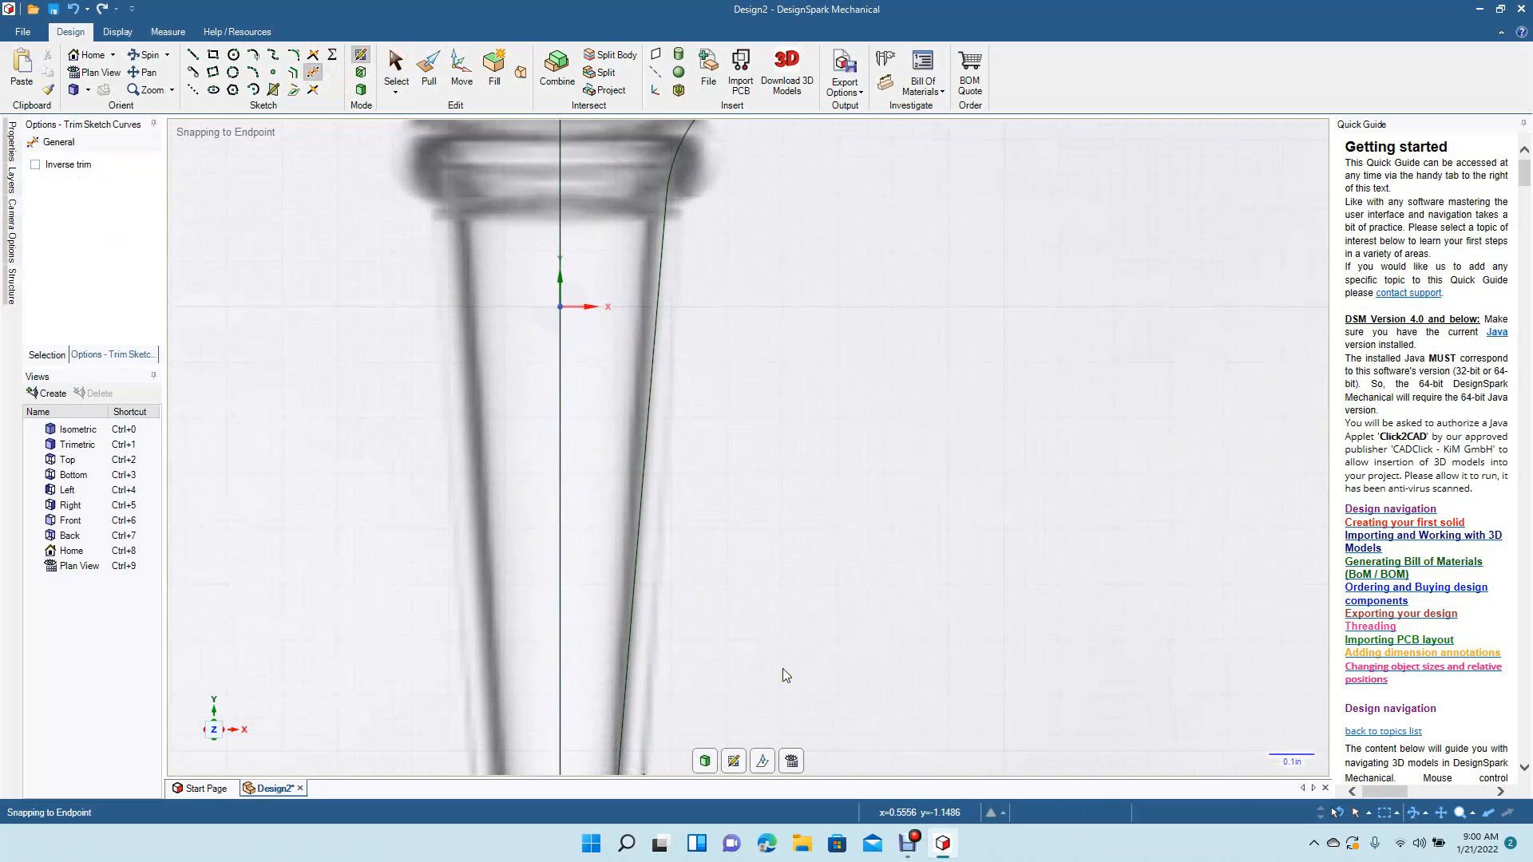
left_click(150, 73)
left_click_drag(335, 497, 380, 271)
left_click_drag(369, 459, 370, 412)
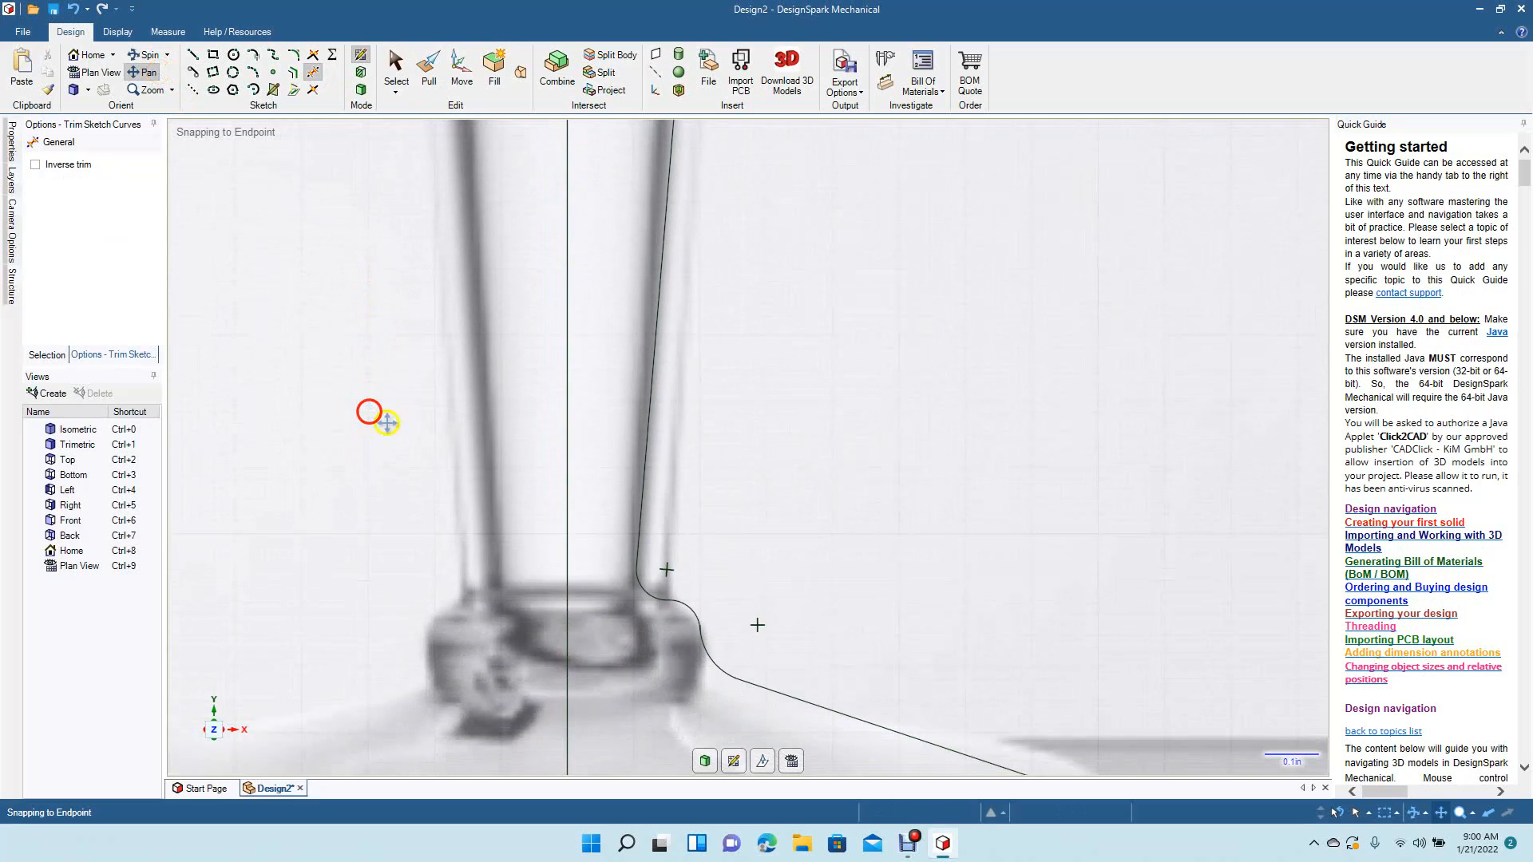
scroll(675, 693, "up", 3)
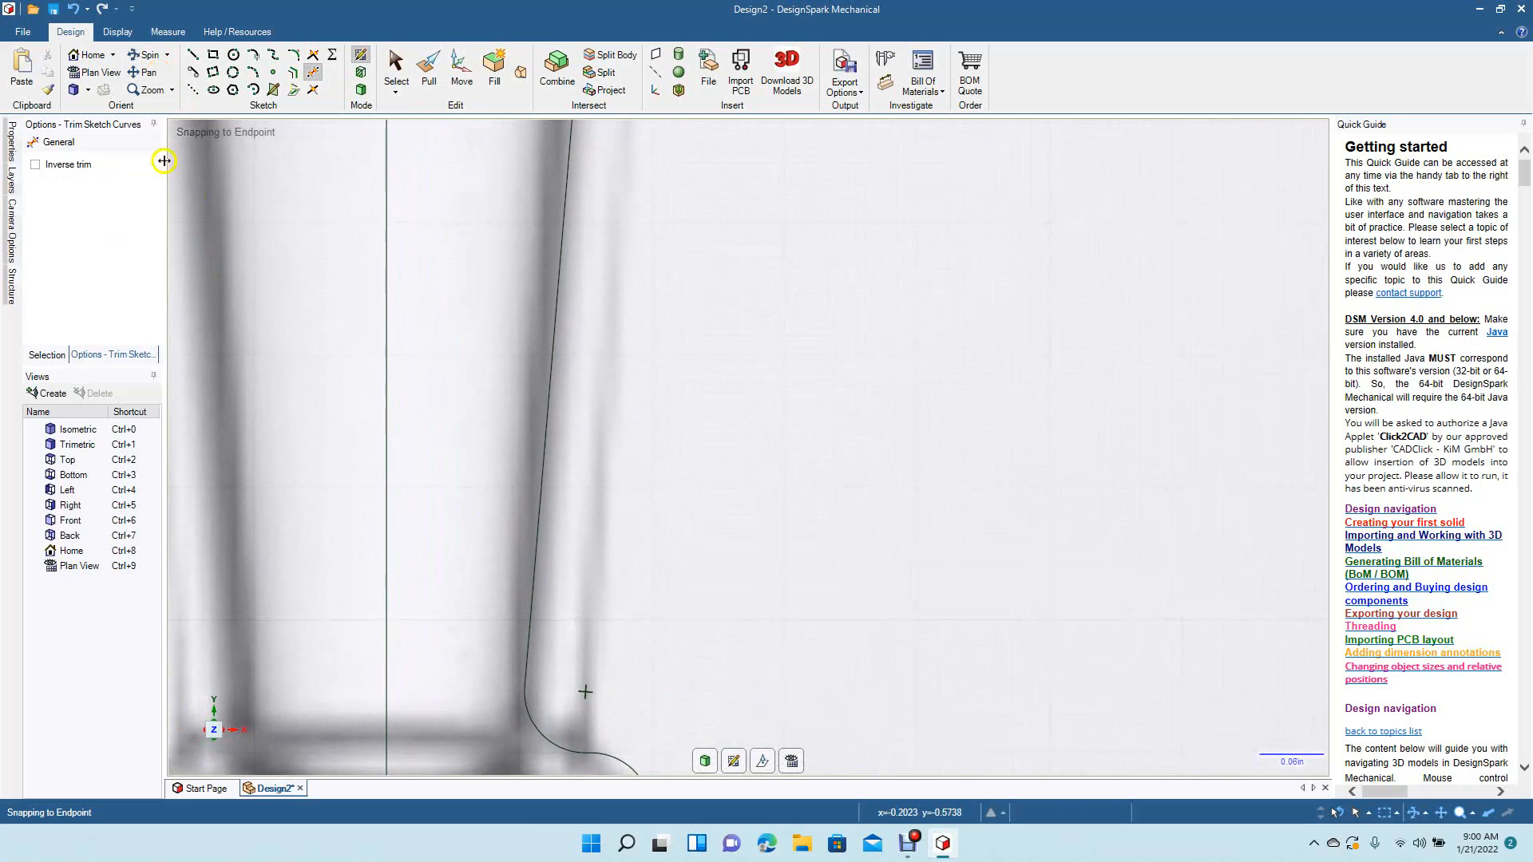
left_click(148, 73)
left_click_drag(315, 510, 434, 308)
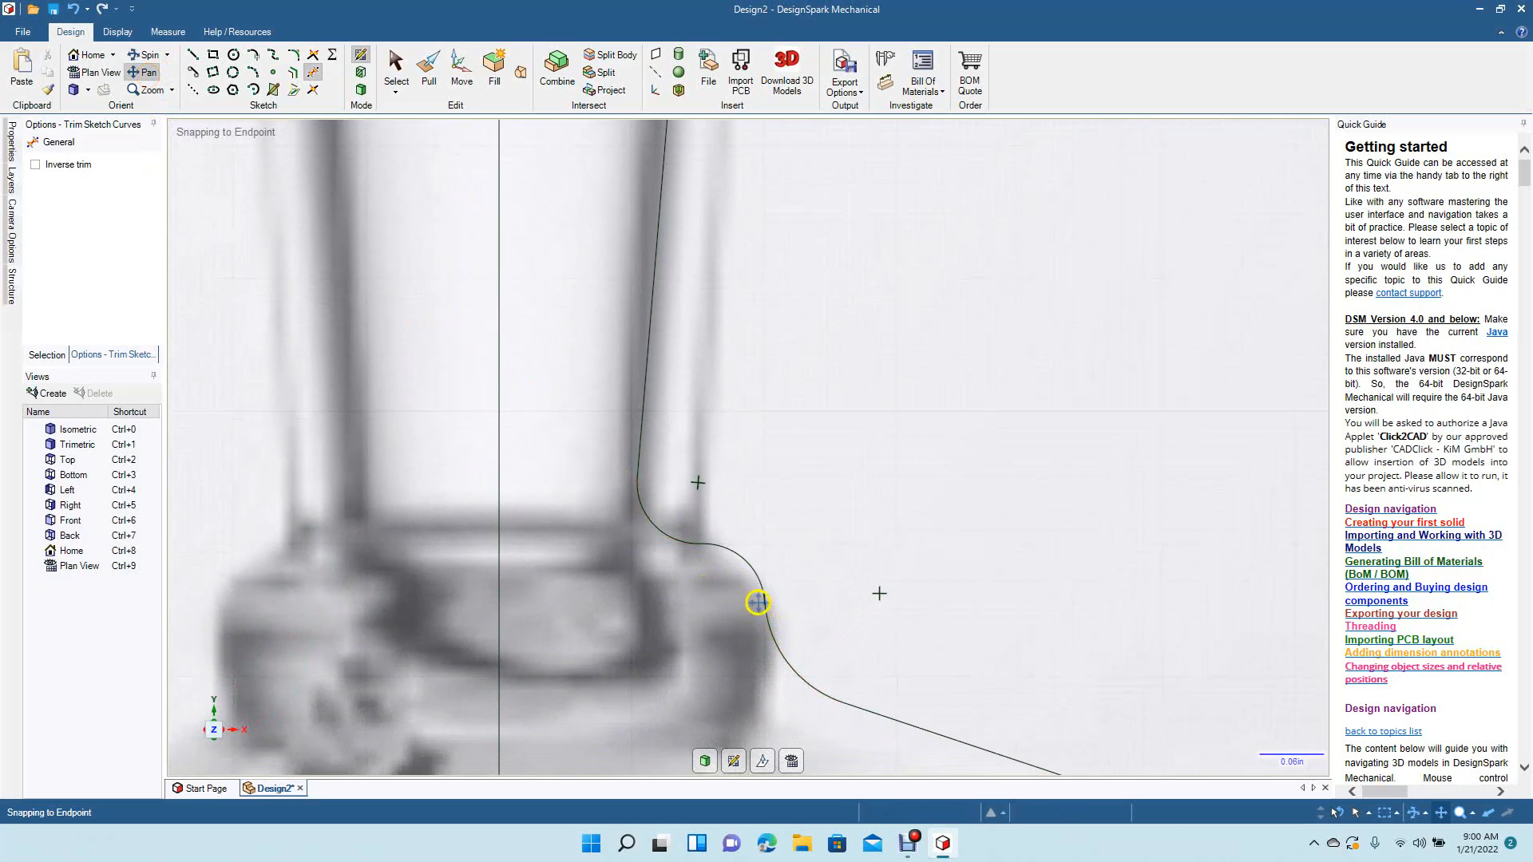
left_click(315, 74)
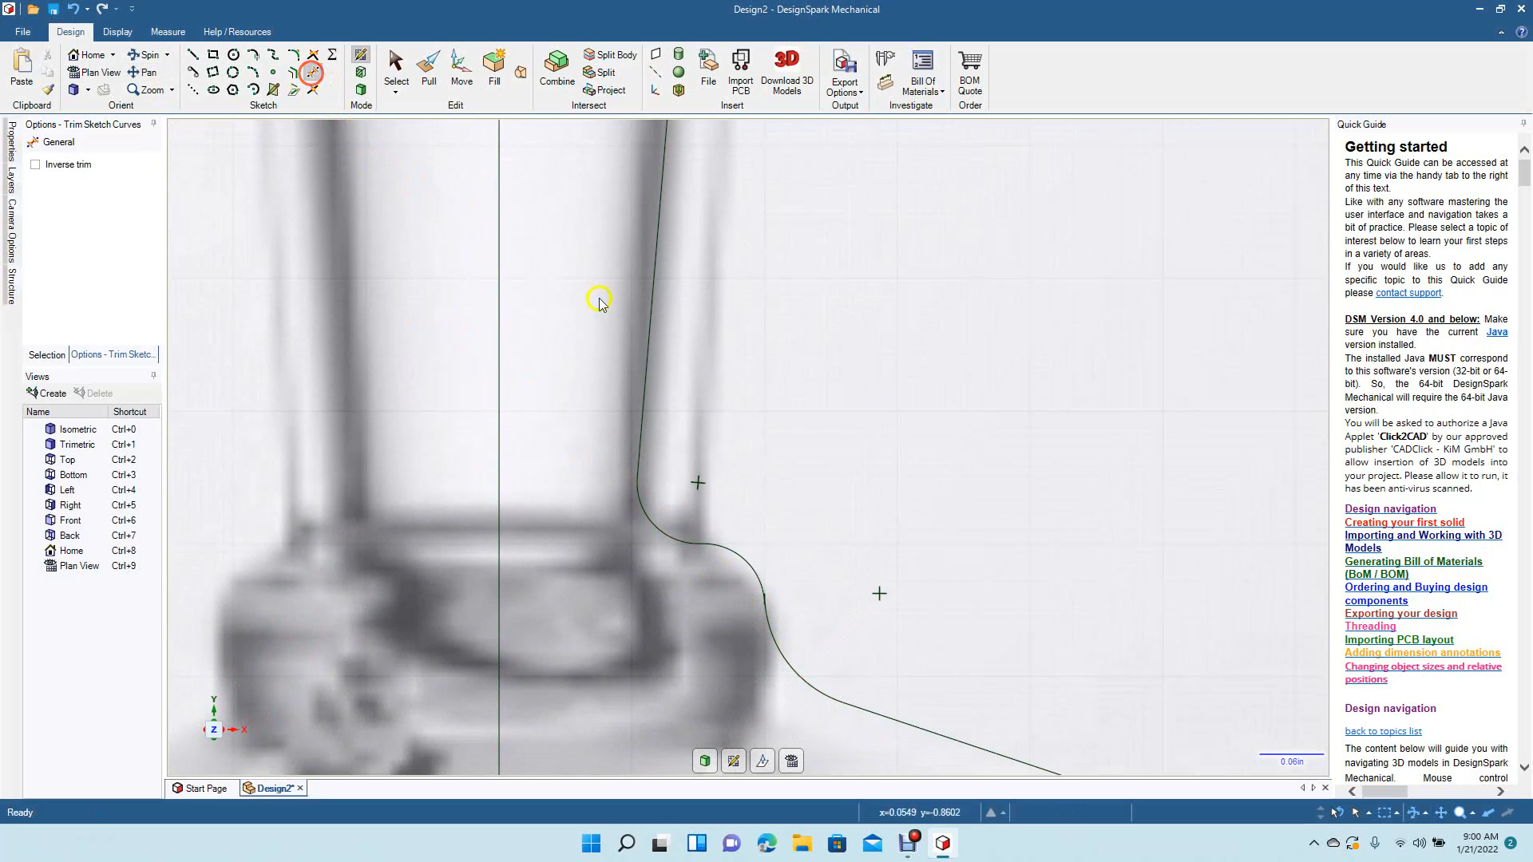
left_click(767, 616)
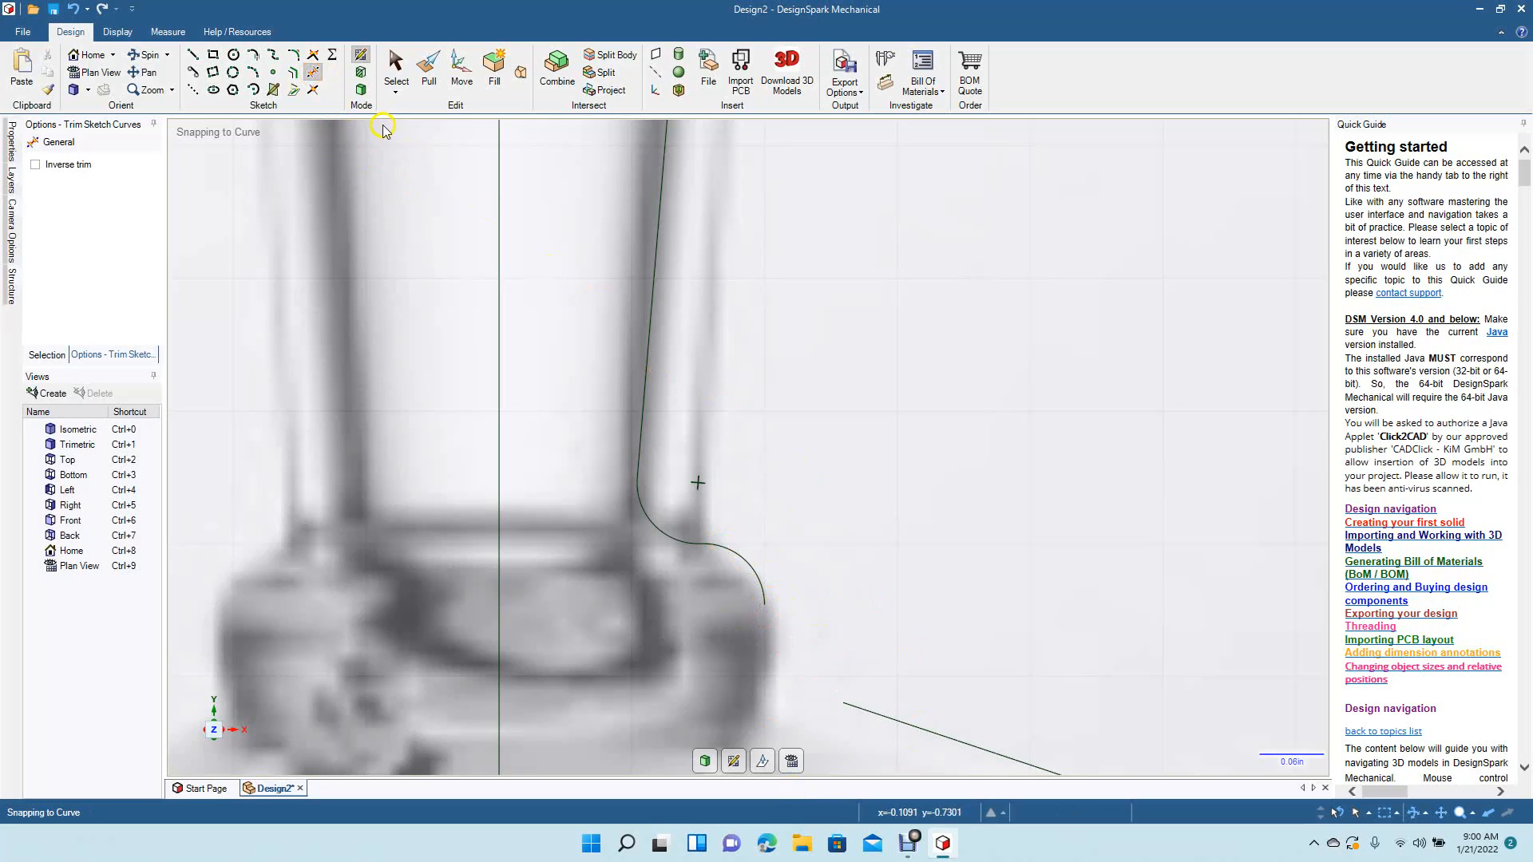
Bridge the gap between the lower collar and the foot slope with a three-point arc of about 0.094 in radius.
left_click(253, 72)
left_click(765, 607)
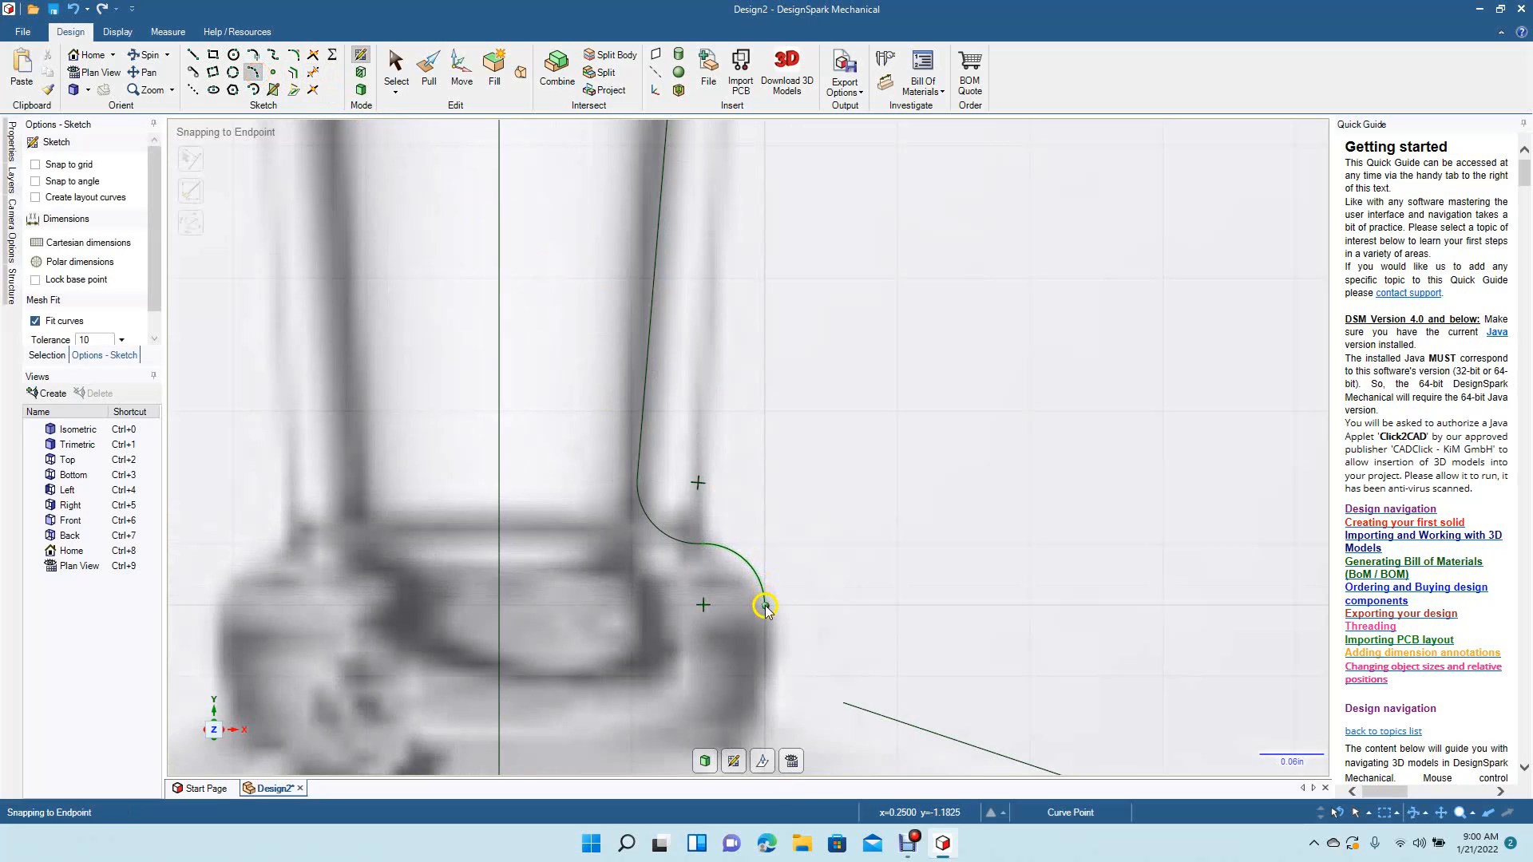
left_click(764, 607)
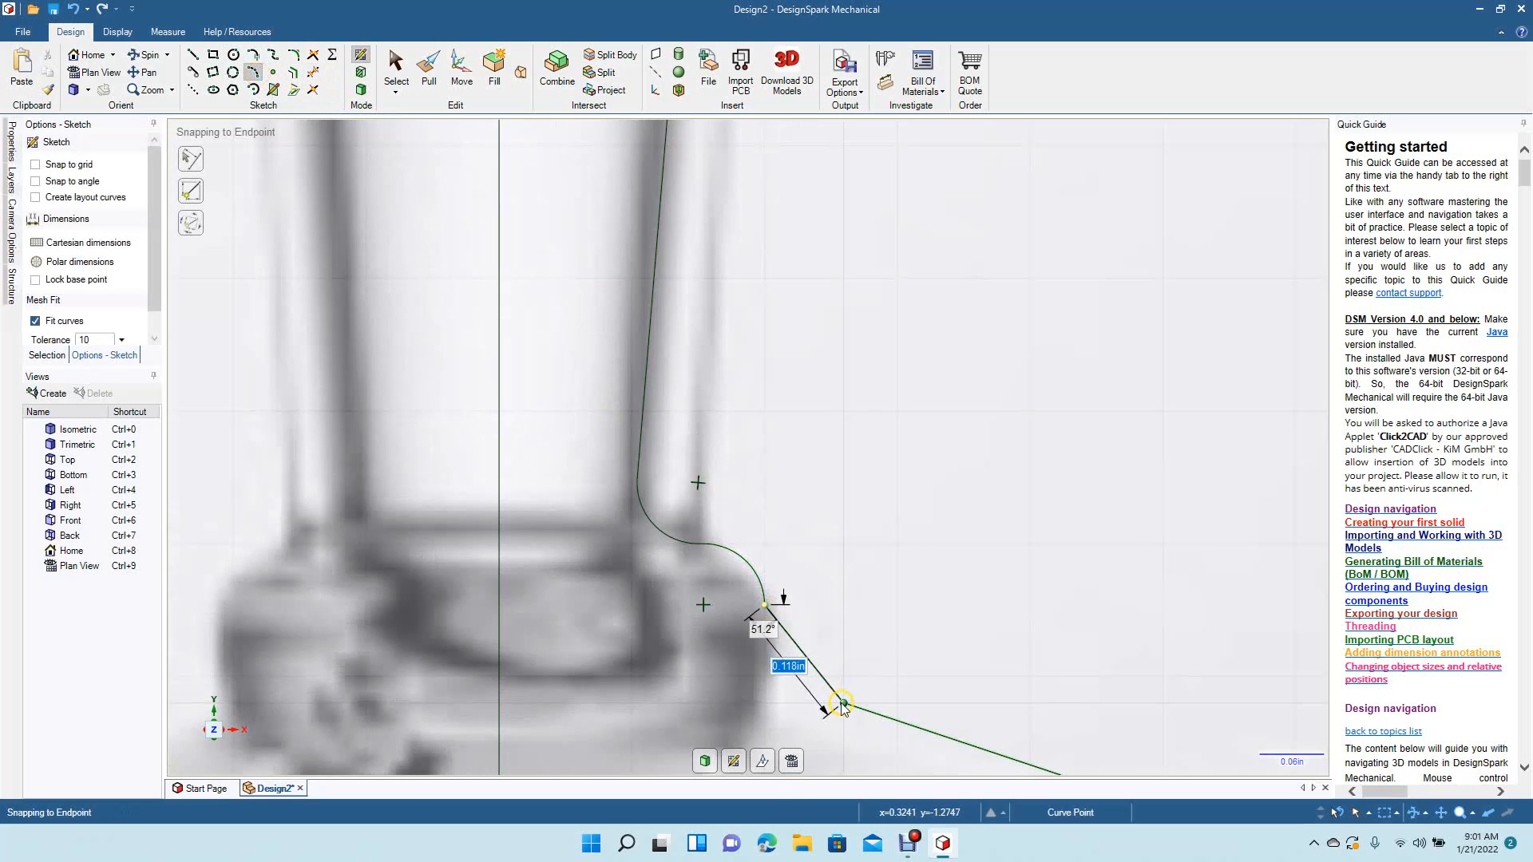
left_click(785, 667)
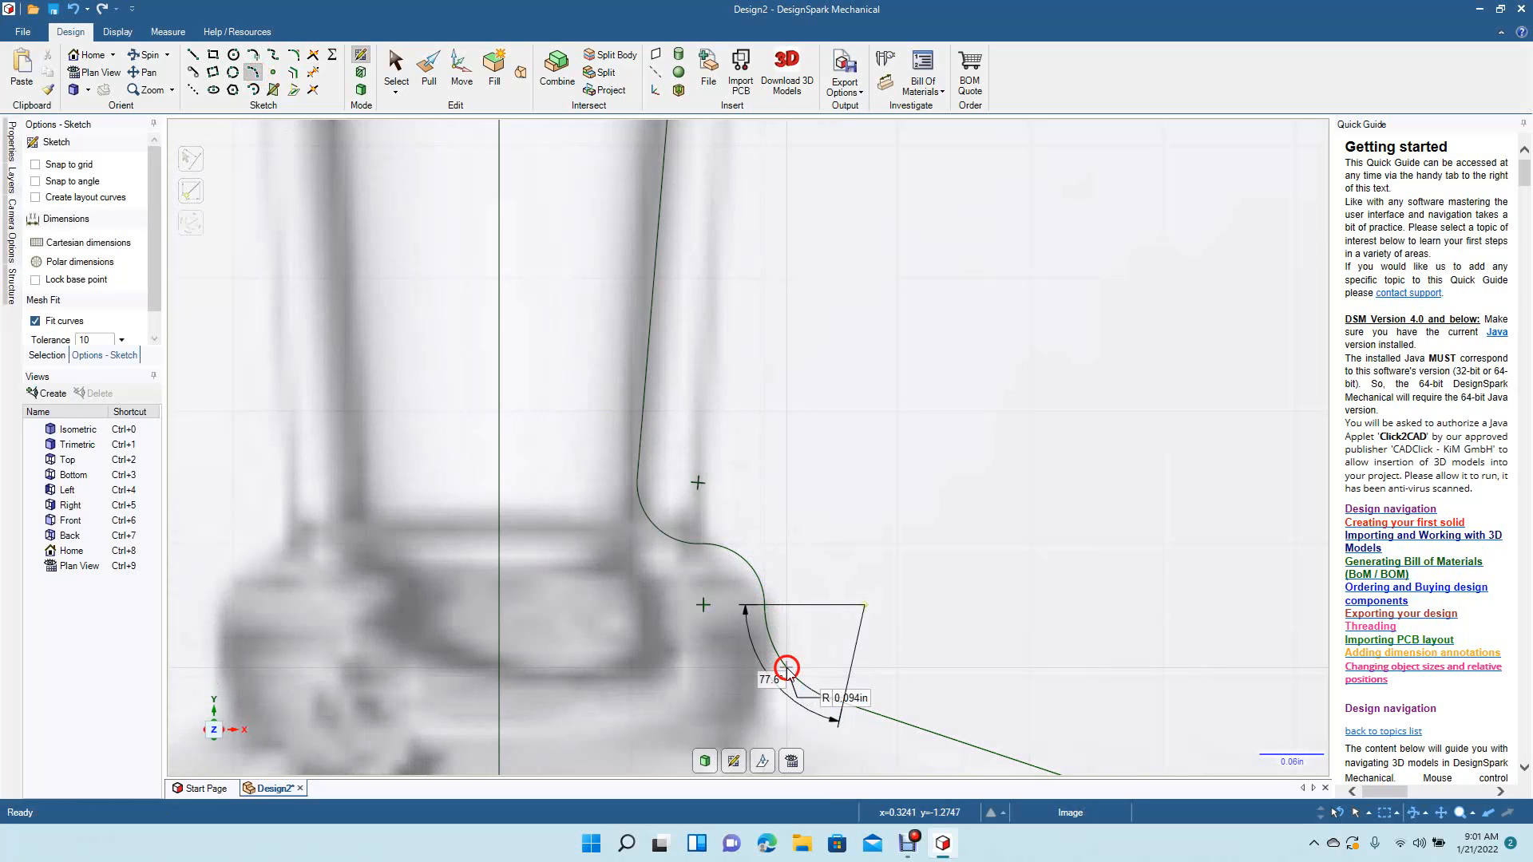
left_click(396, 68)
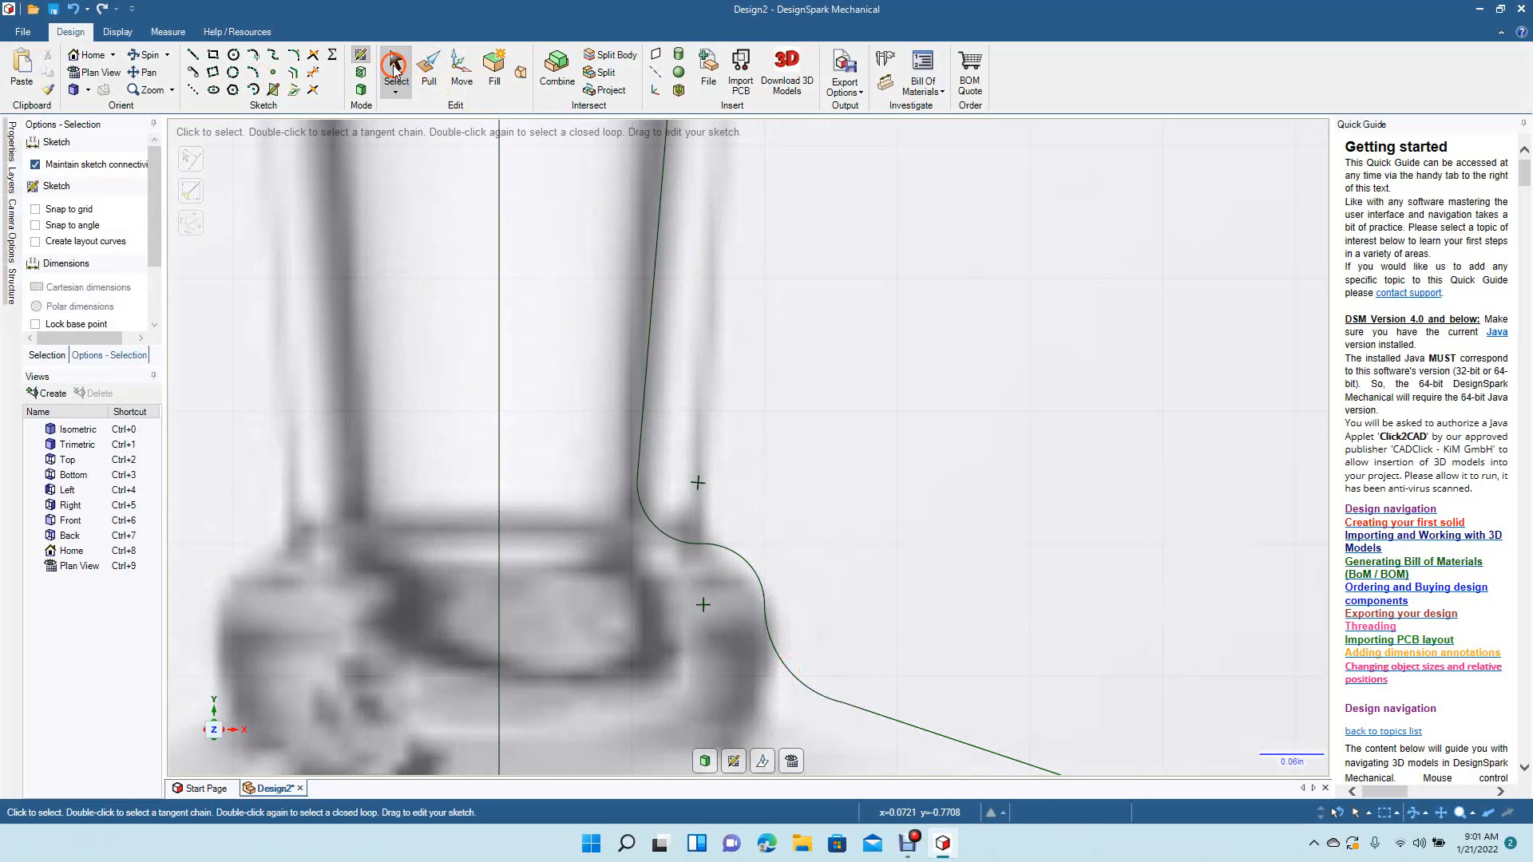
Round the foot's outer upper corner with a 0.061 in radius.
scroll(758, 399, "down", 3)
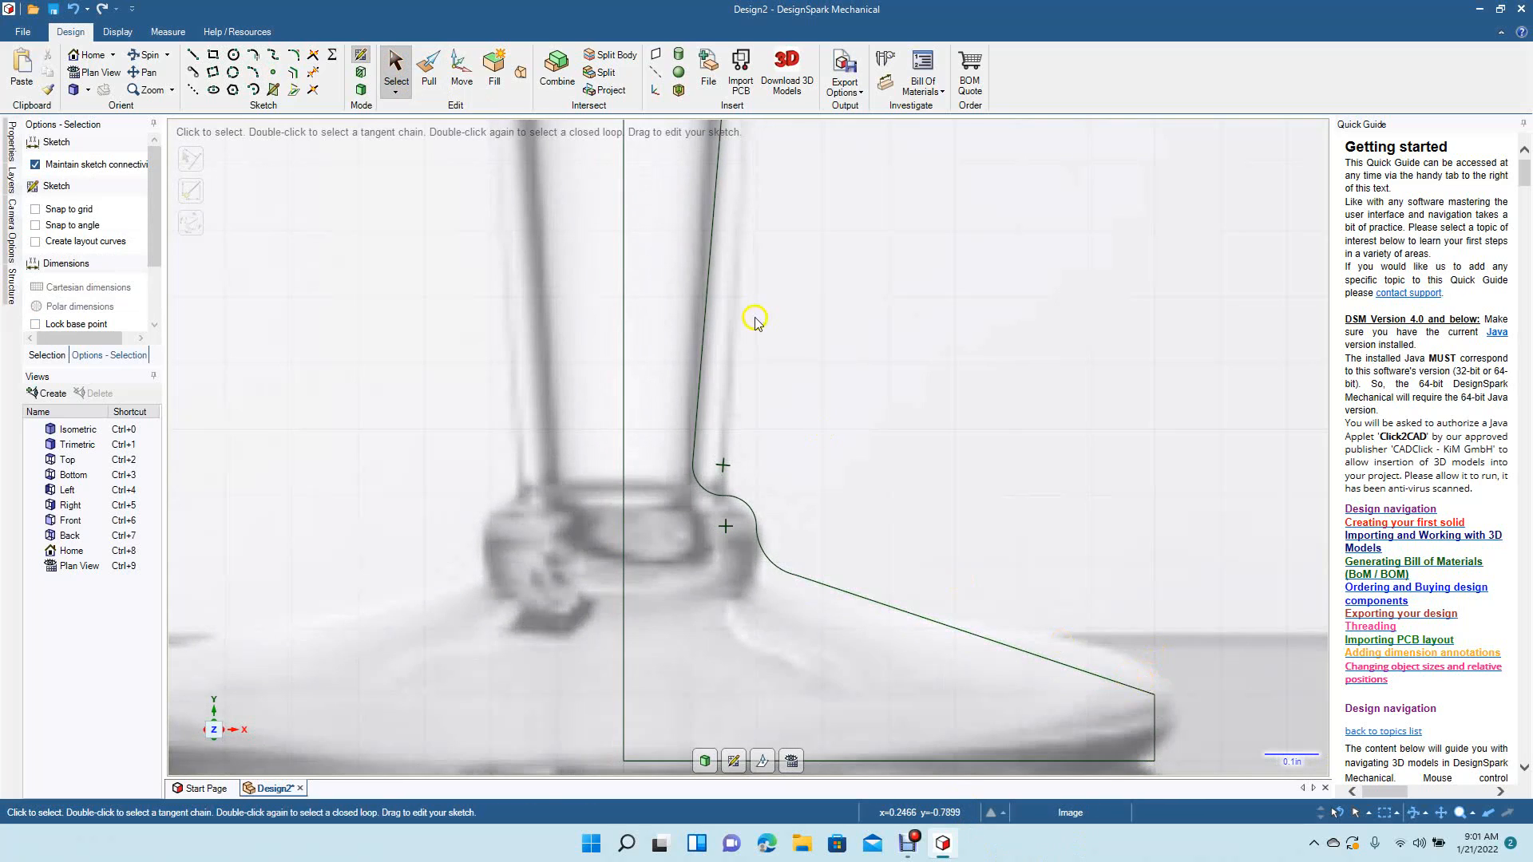
left_click(294, 54)
left_click(1129, 687)
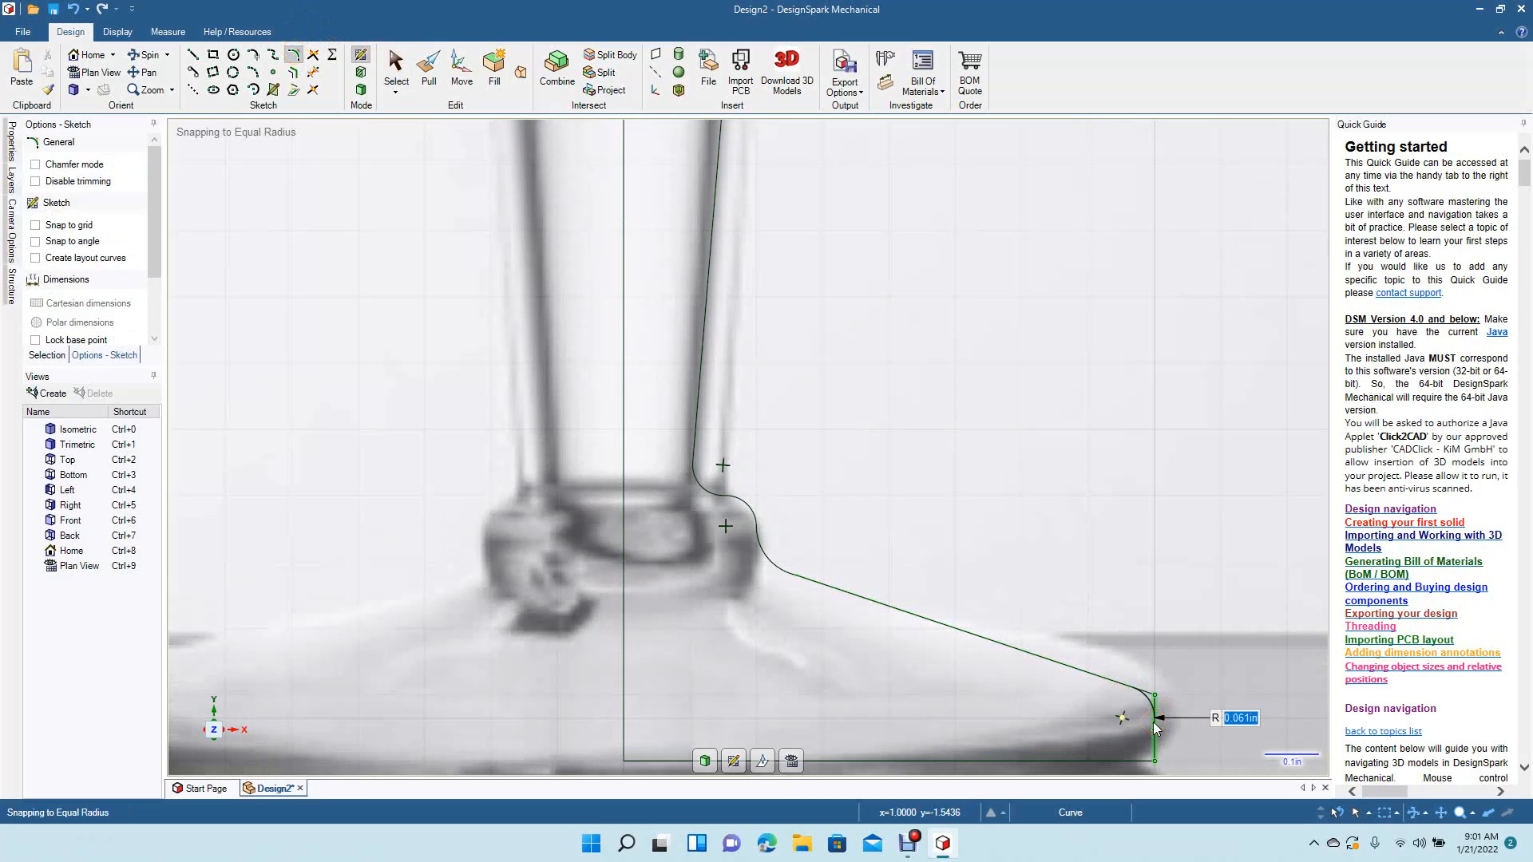
left_click(1154, 723)
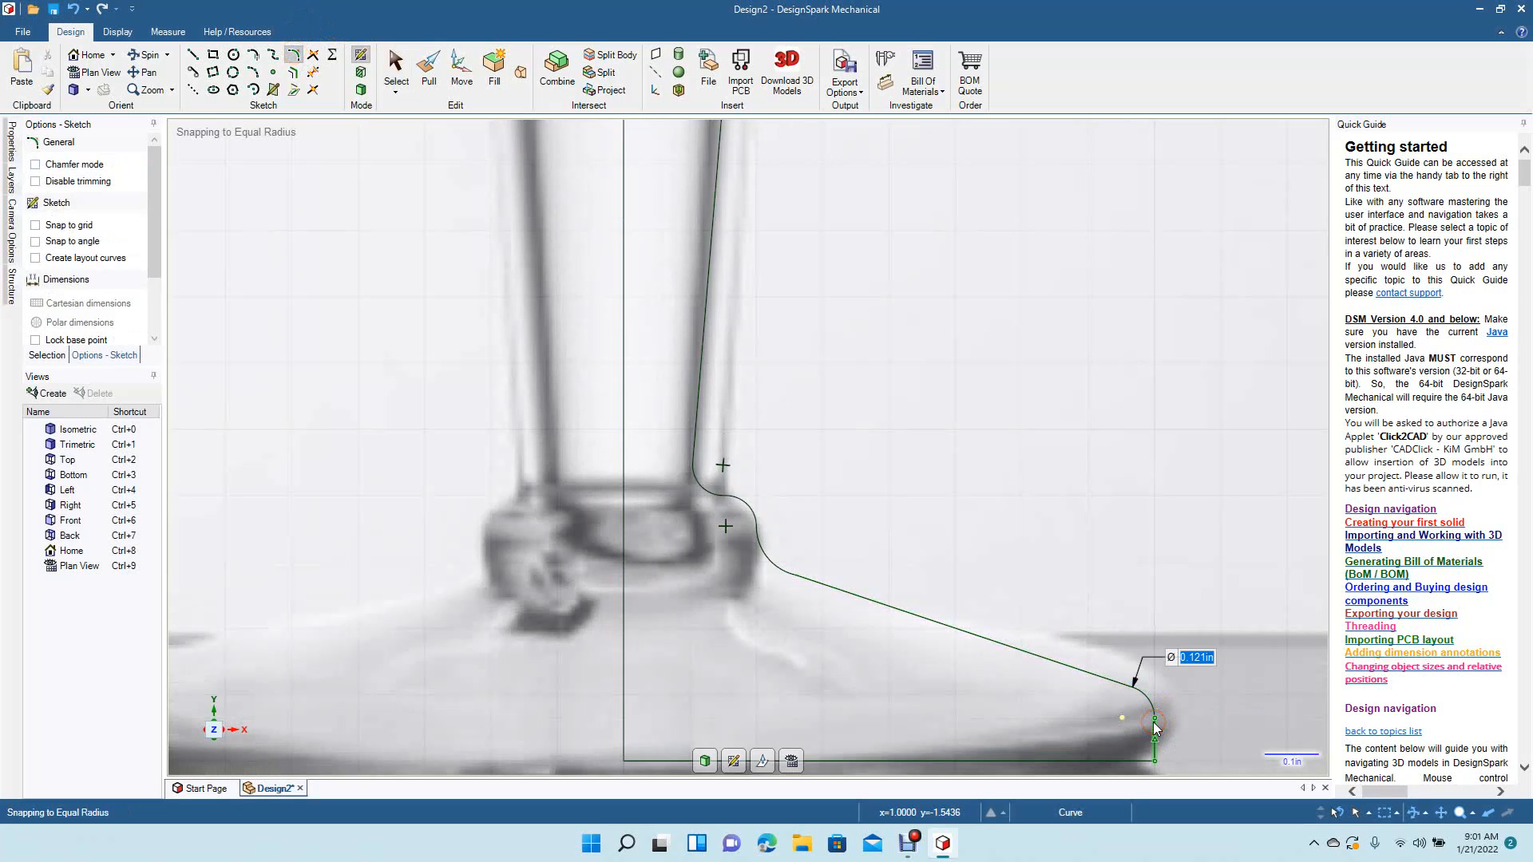
scroll(624, 450, "down", 5)
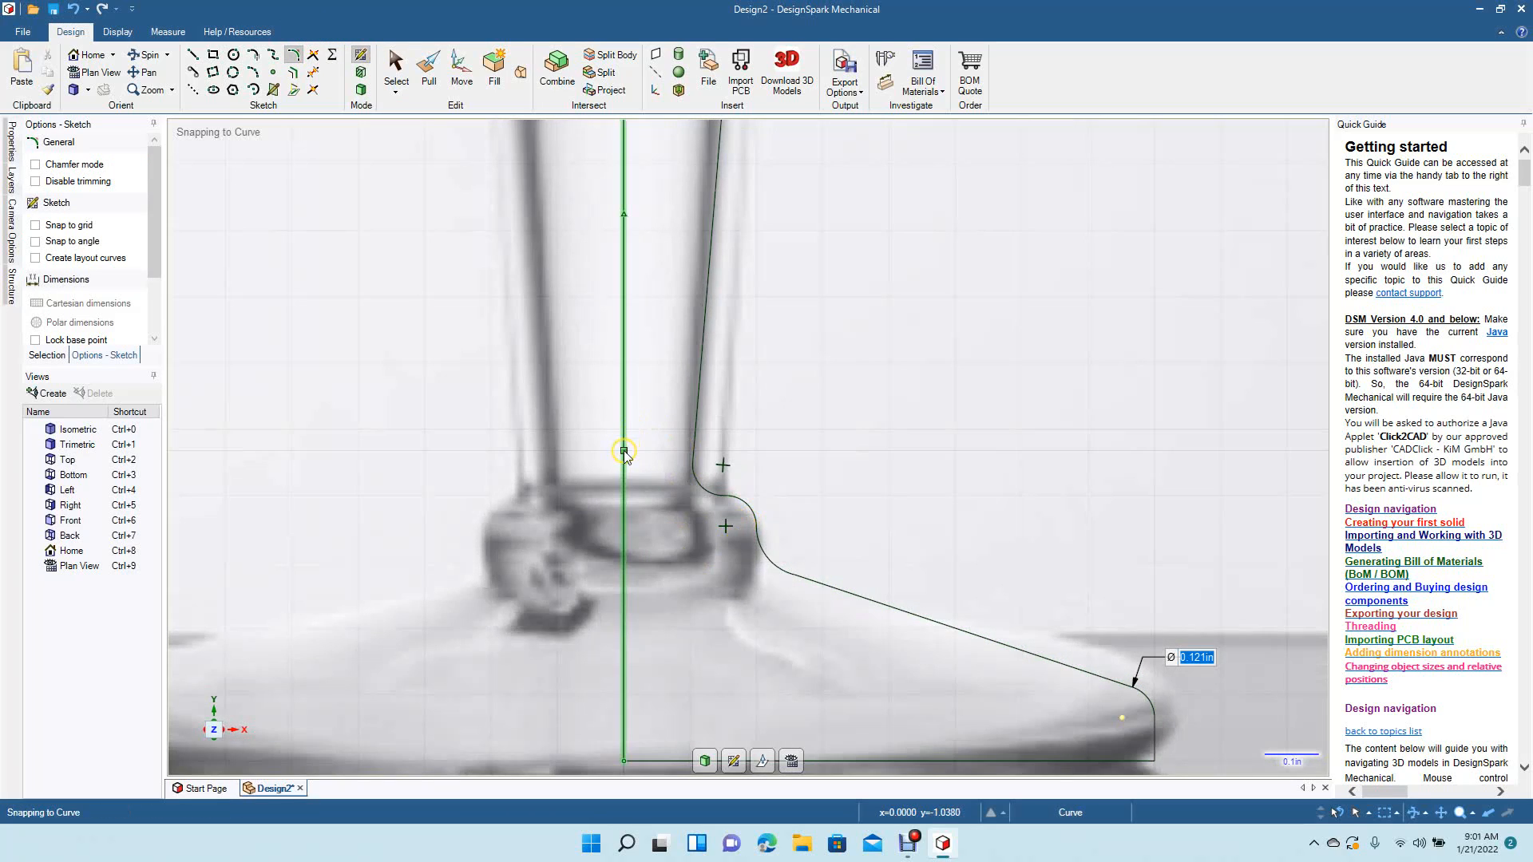
scroll(624, 450, "down", 2)
left_click(415, 135)
left_click(391, 70)
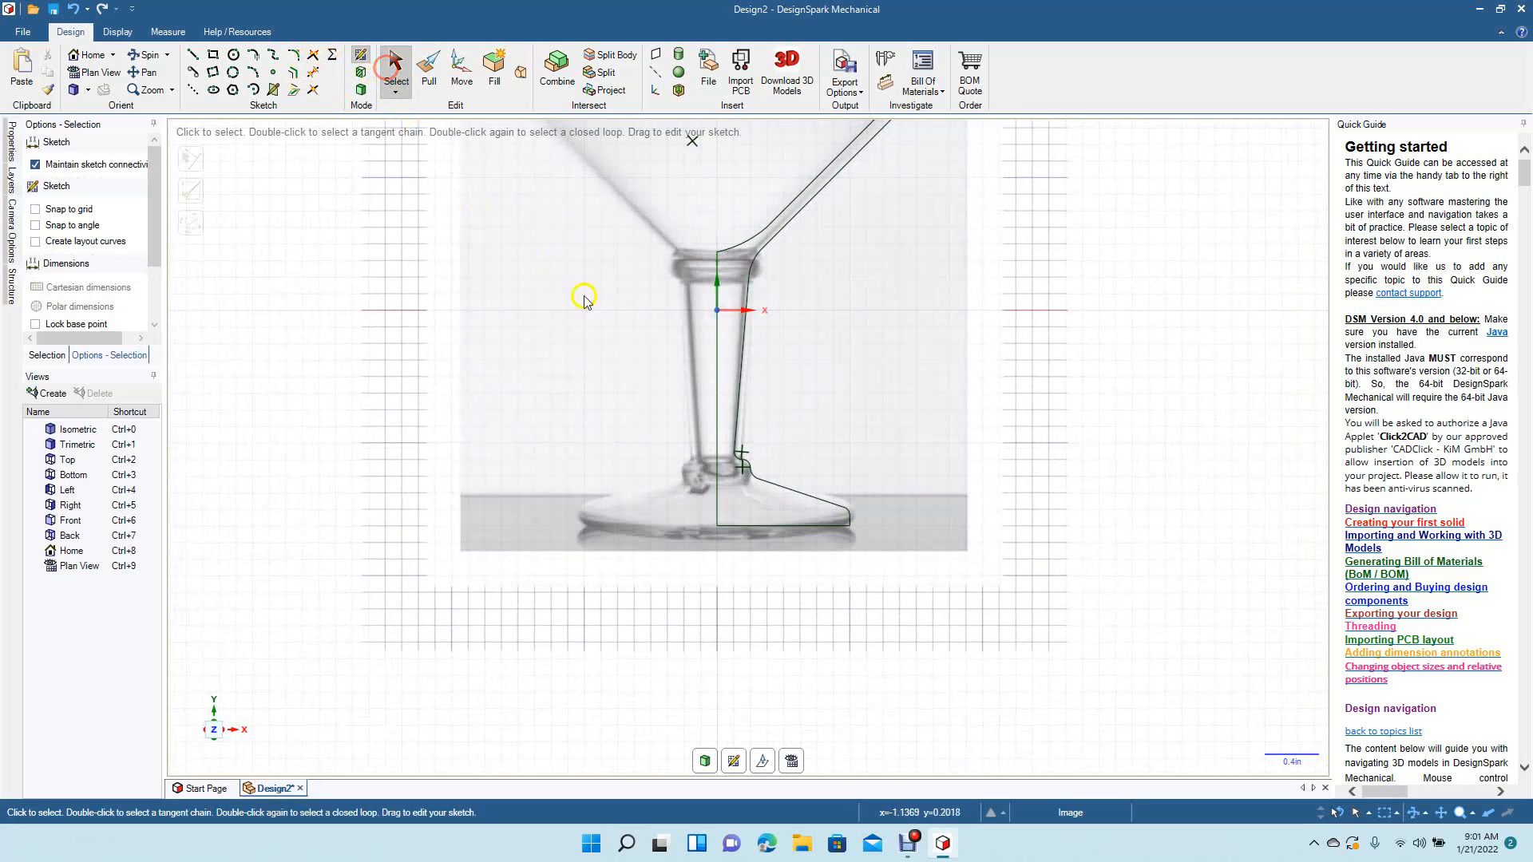
Draw a rectangle about 0.361 in wide and 0.183 in high from the centre axis across the stem, just below the bowl.
left_click(760, 266)
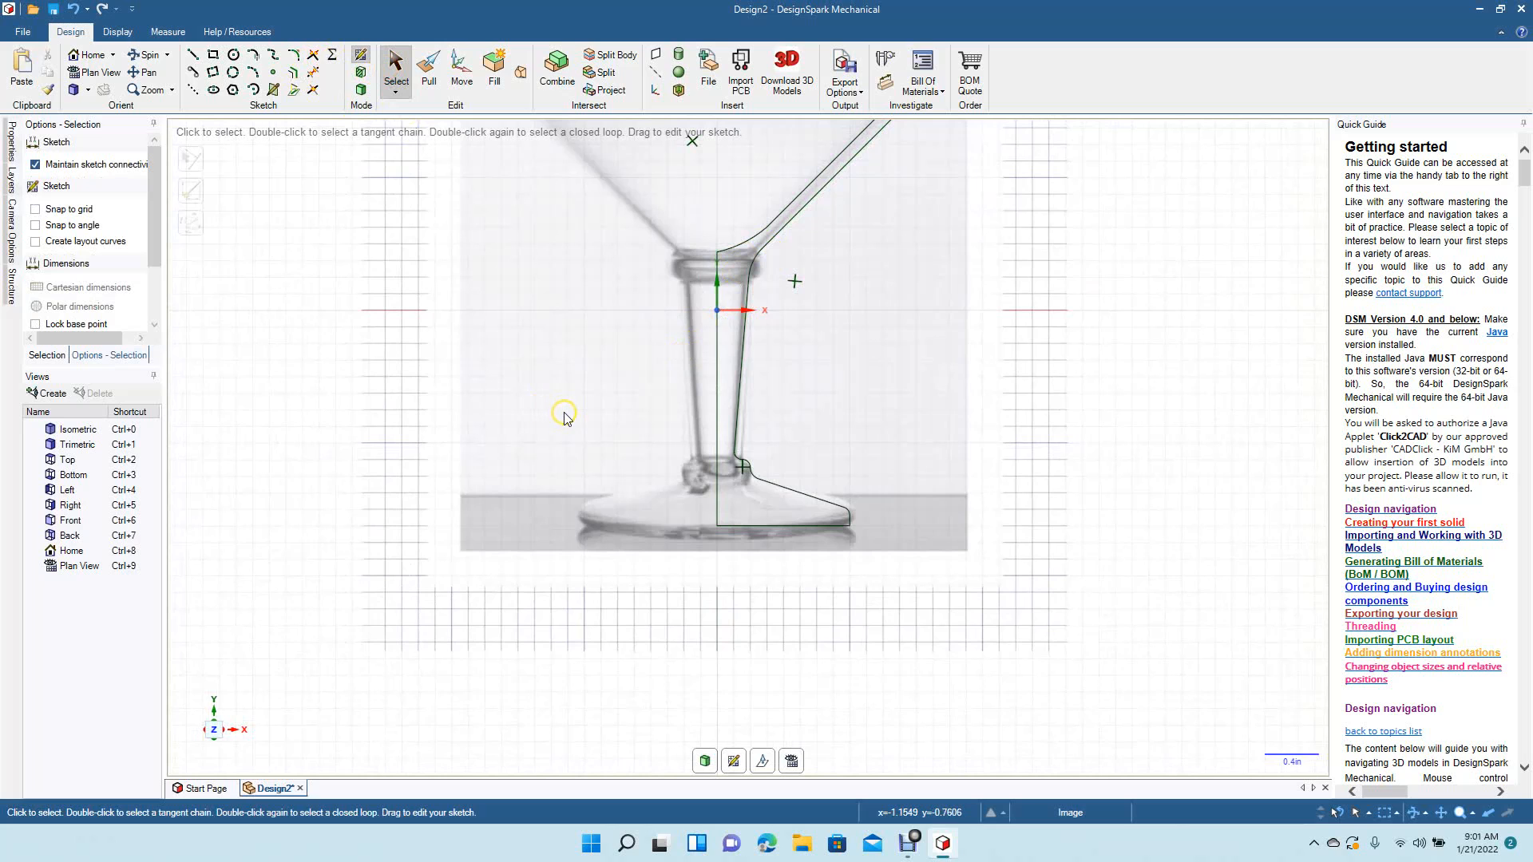
scroll(563, 419, "up", 6, "ctrl")
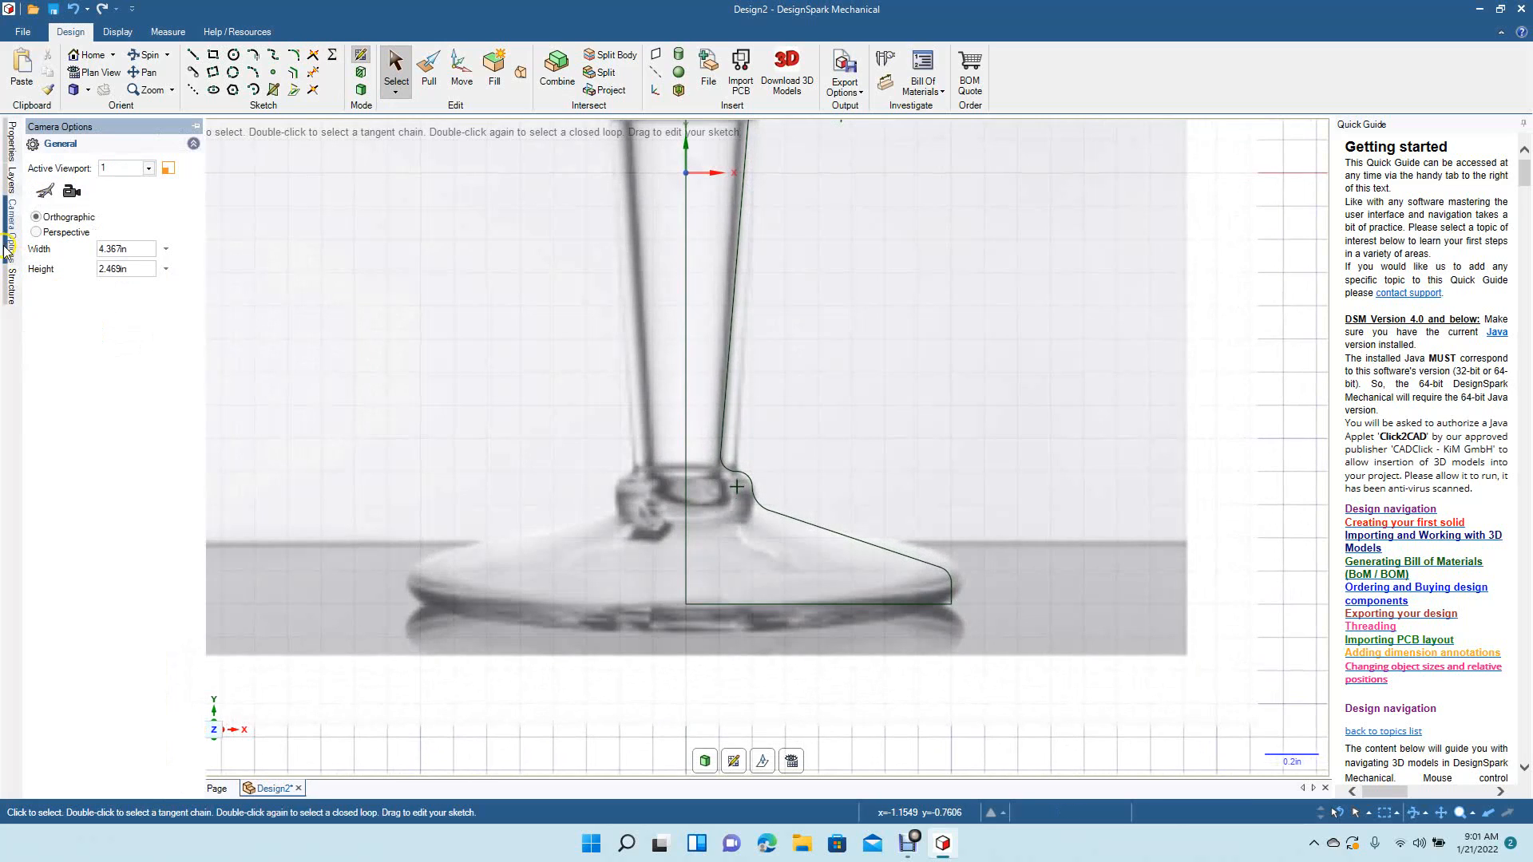
left_click(143, 72)
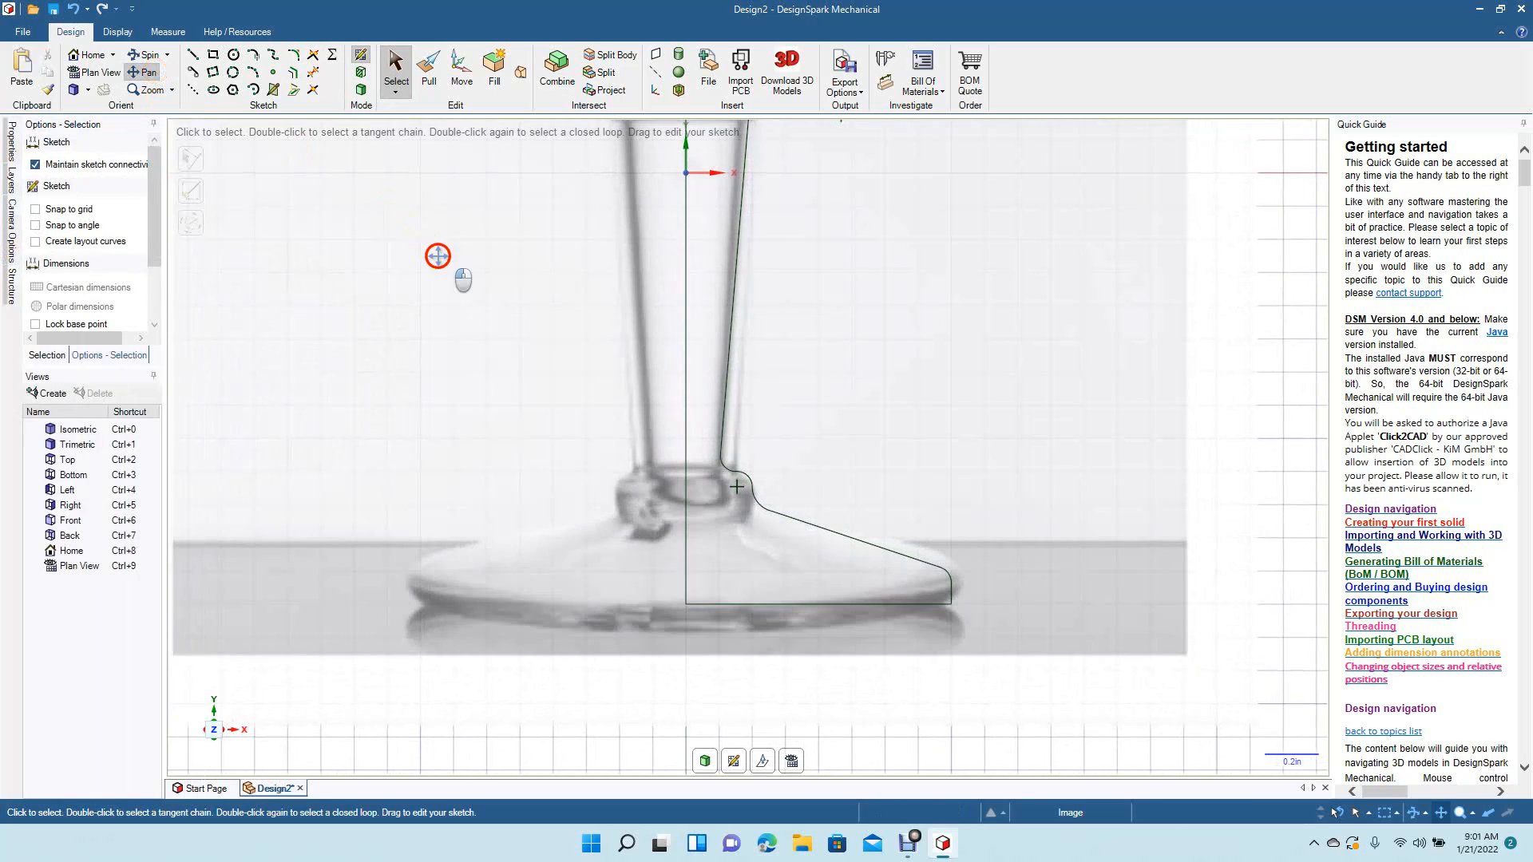
left_click_drag(438, 256, 431, 600)
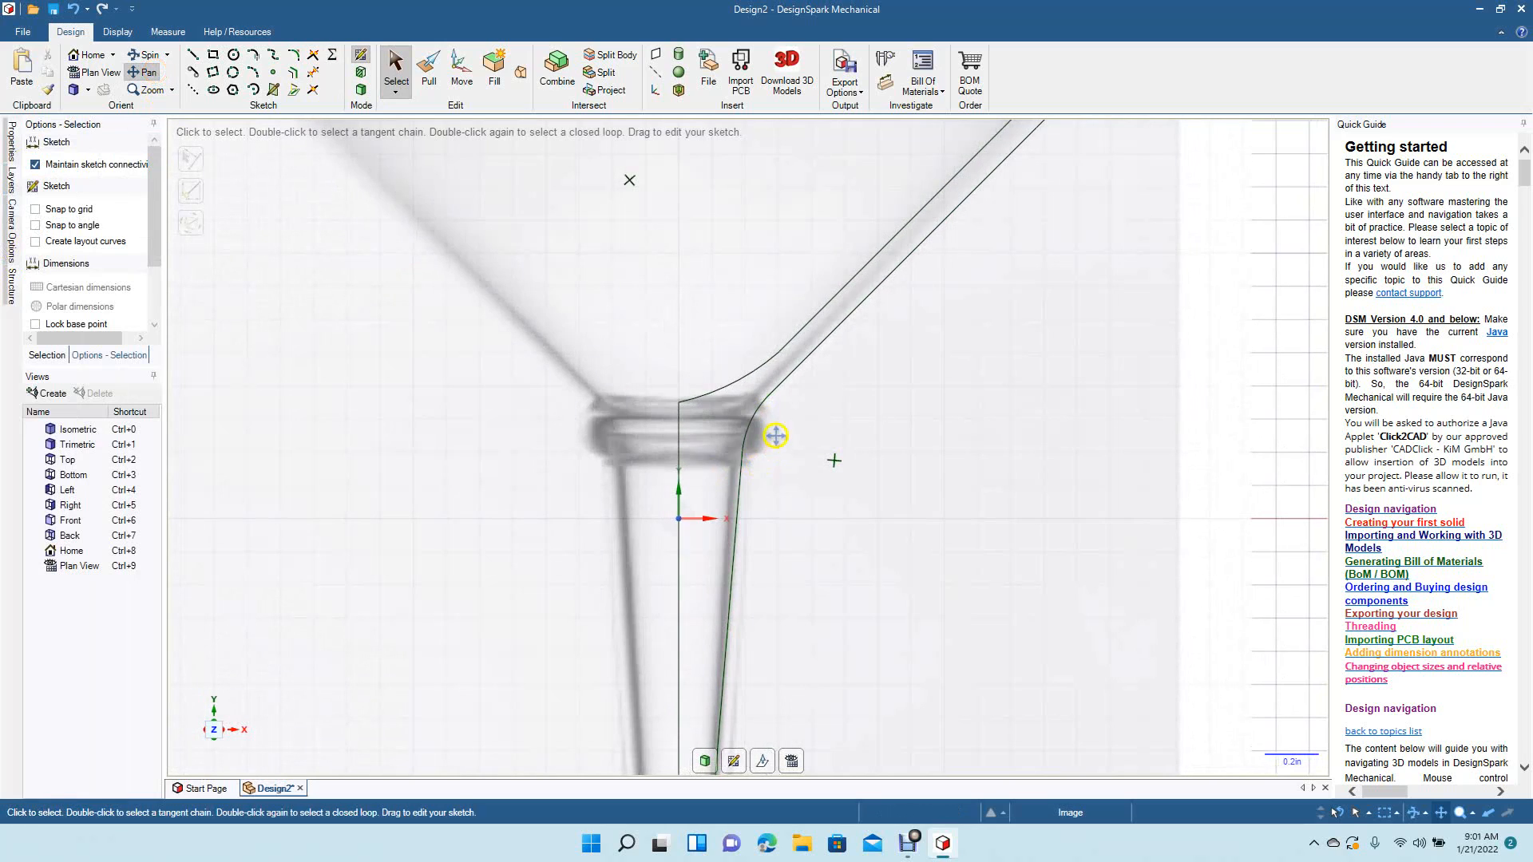
left_click(746, 432)
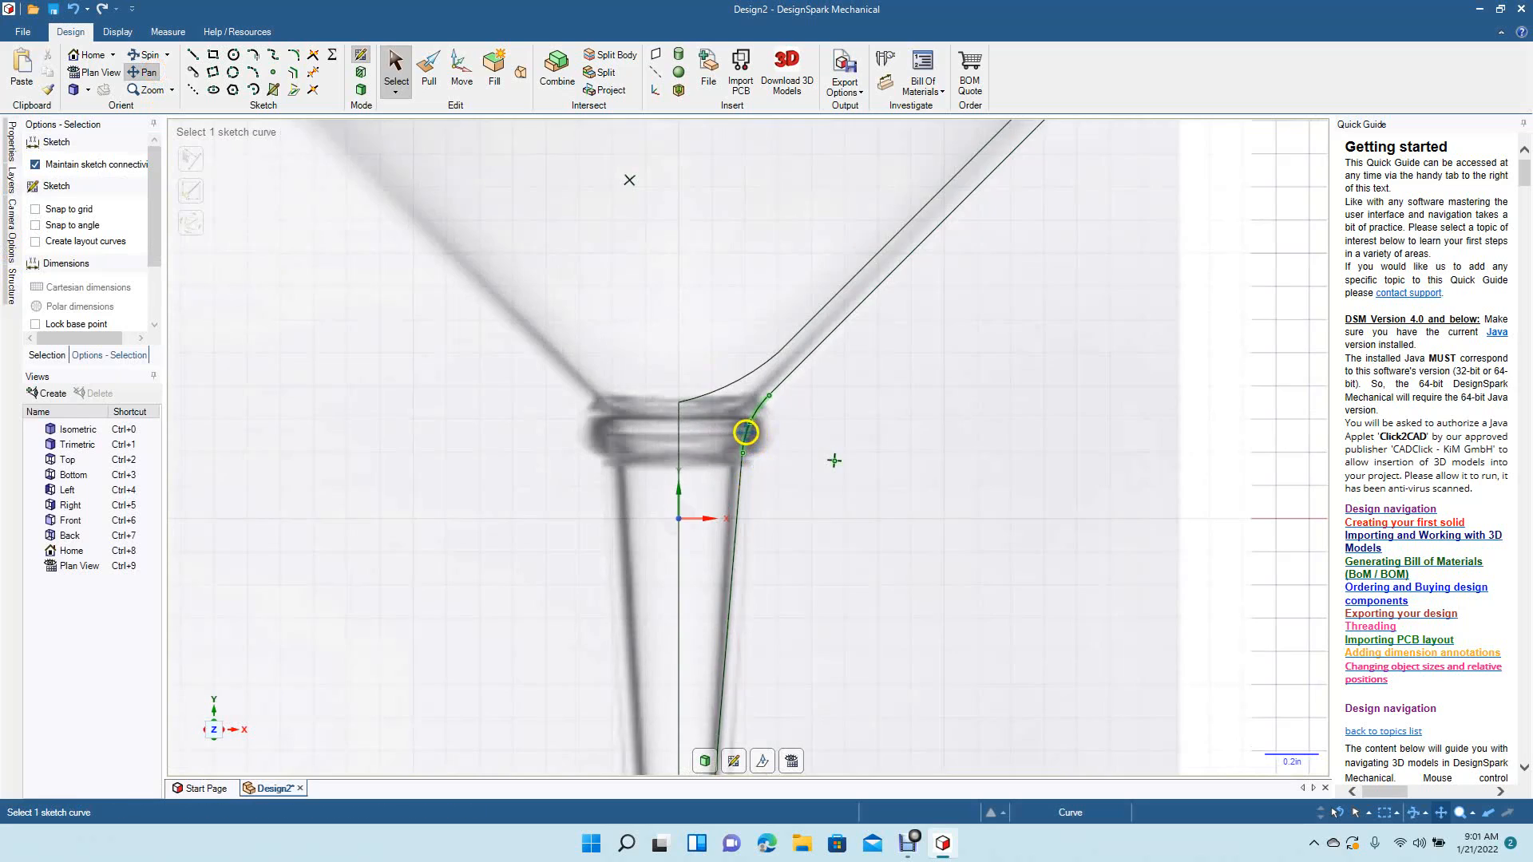
left_click(213, 56)
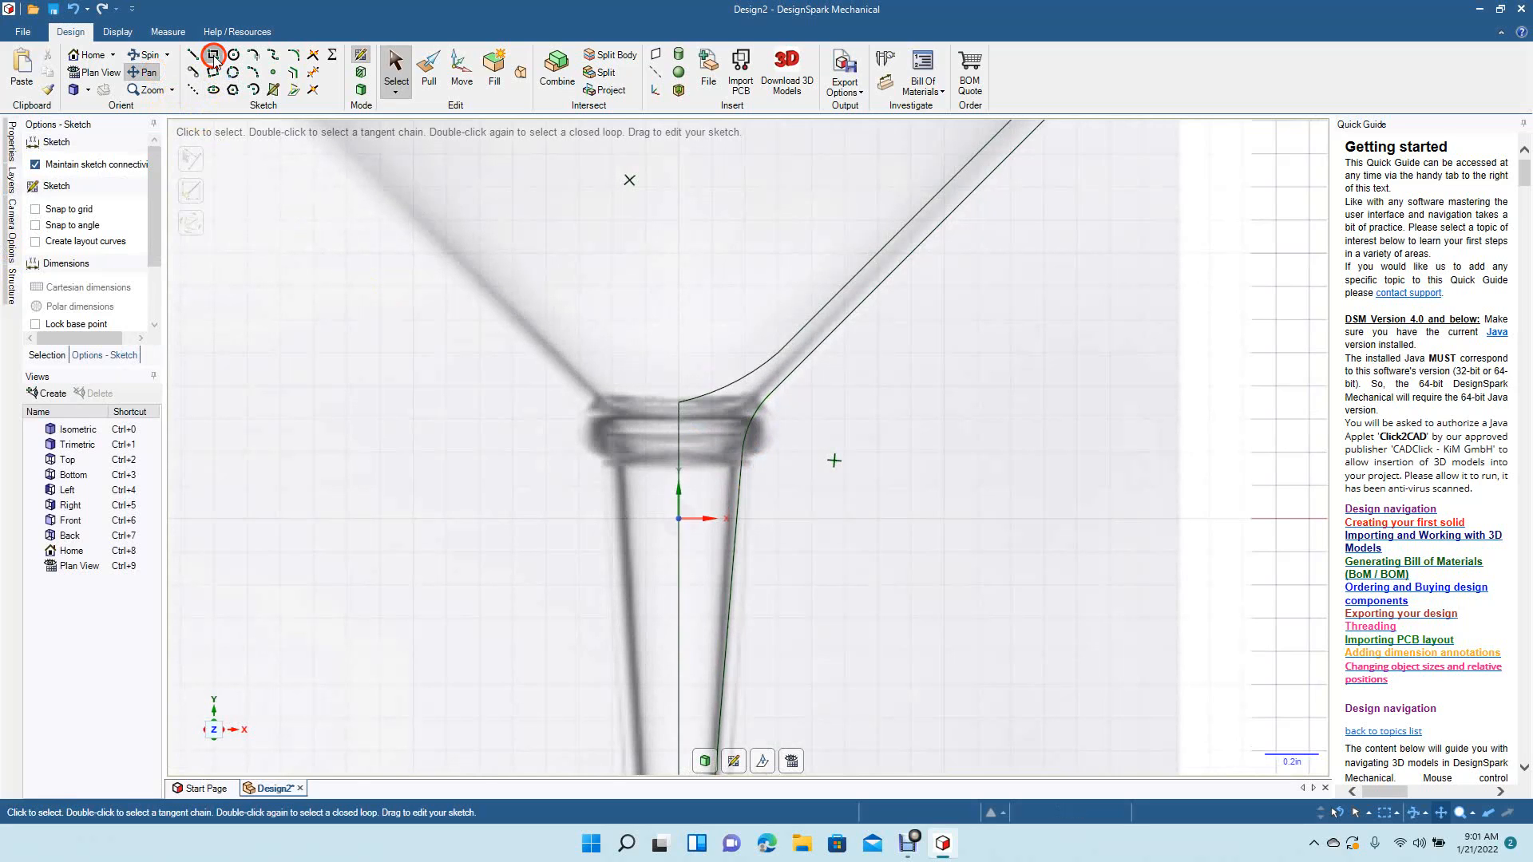
left_click(679, 444)
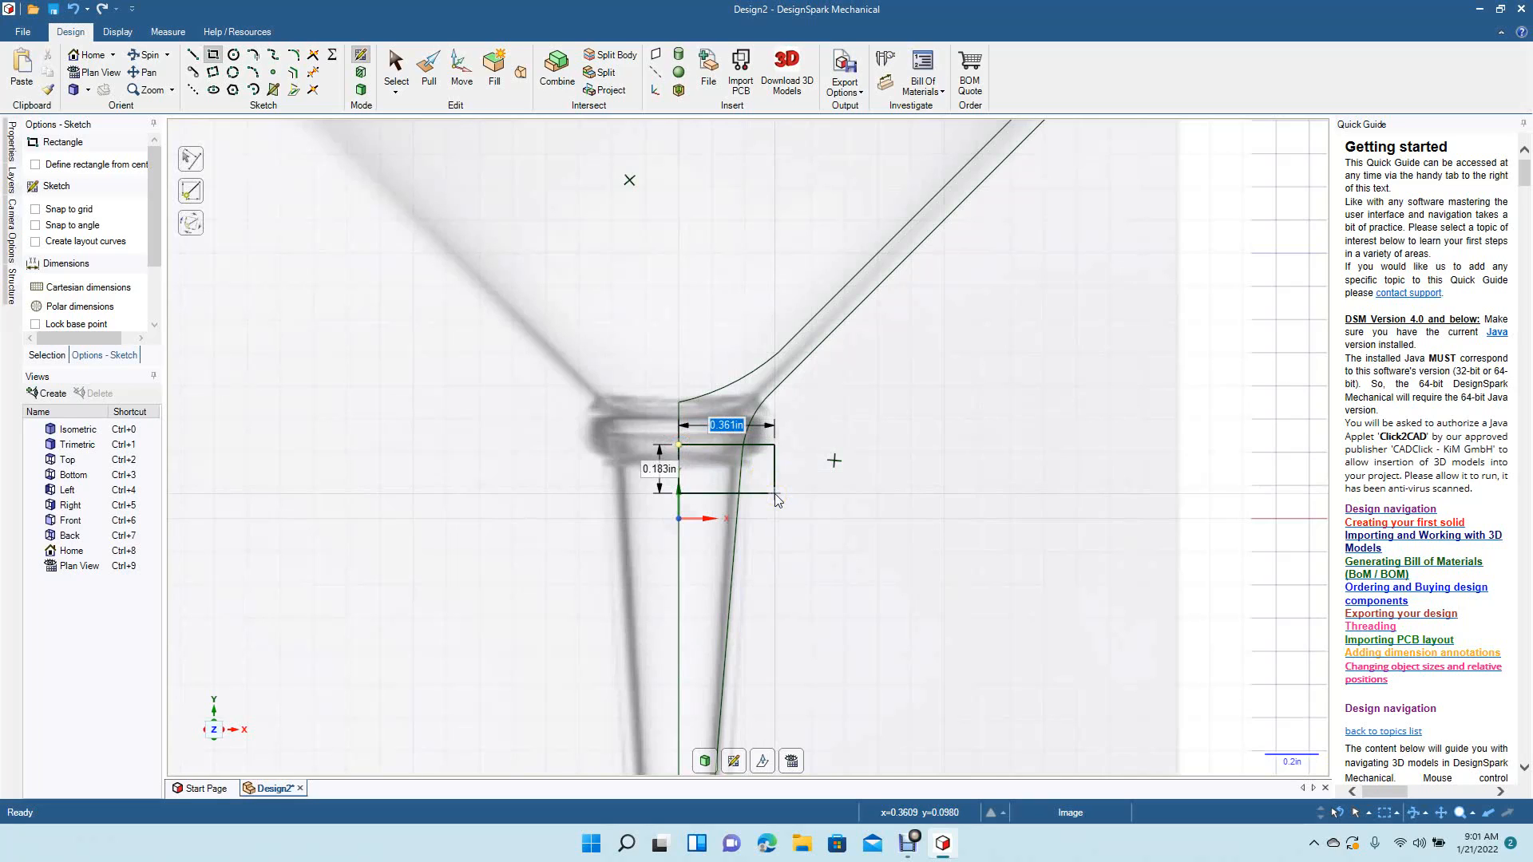
left_click(774, 493)
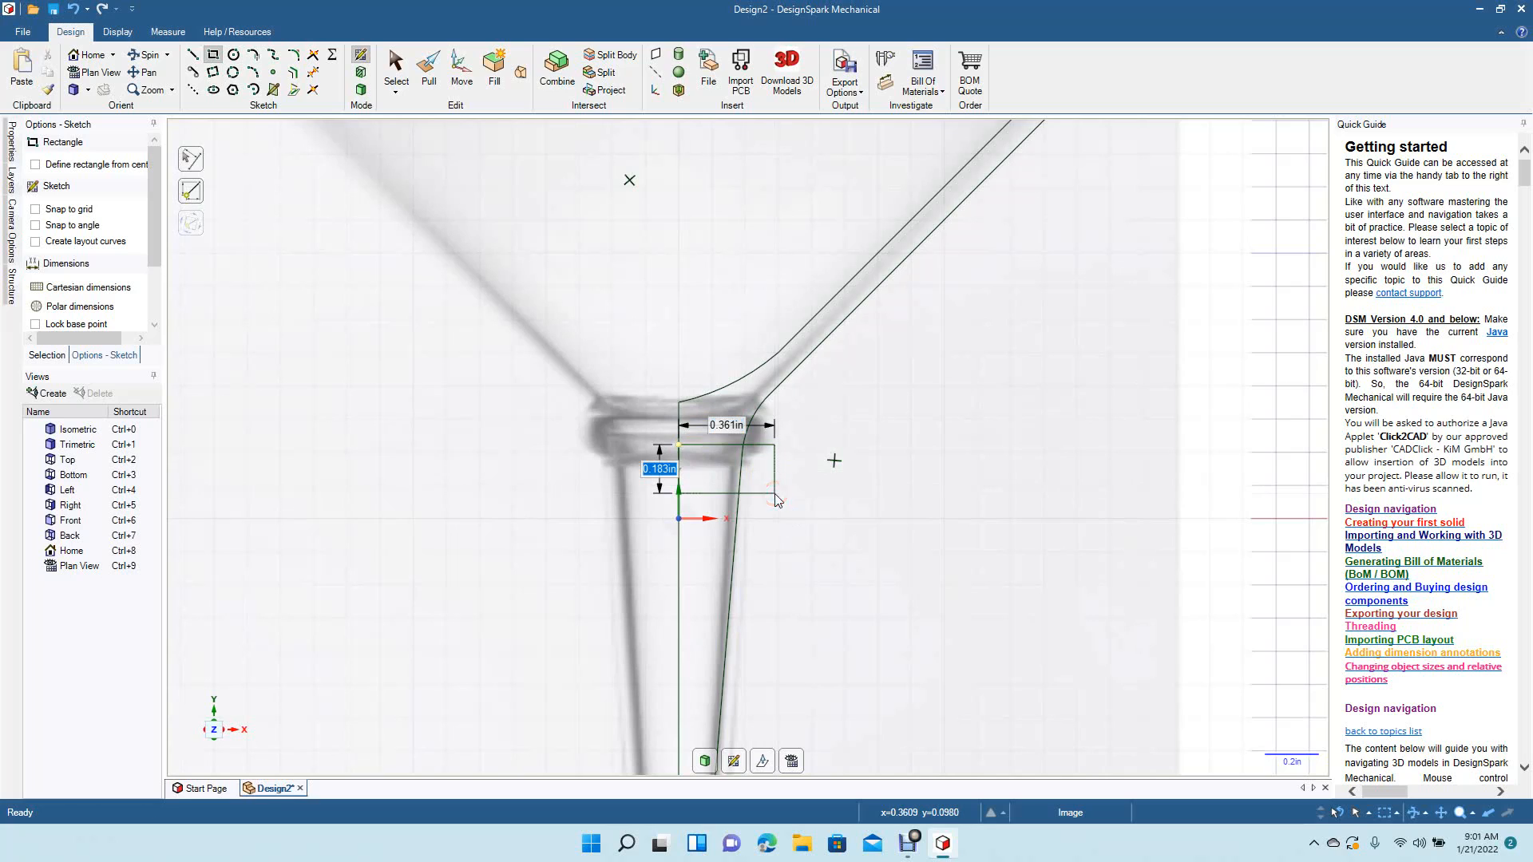
left_click(396, 71)
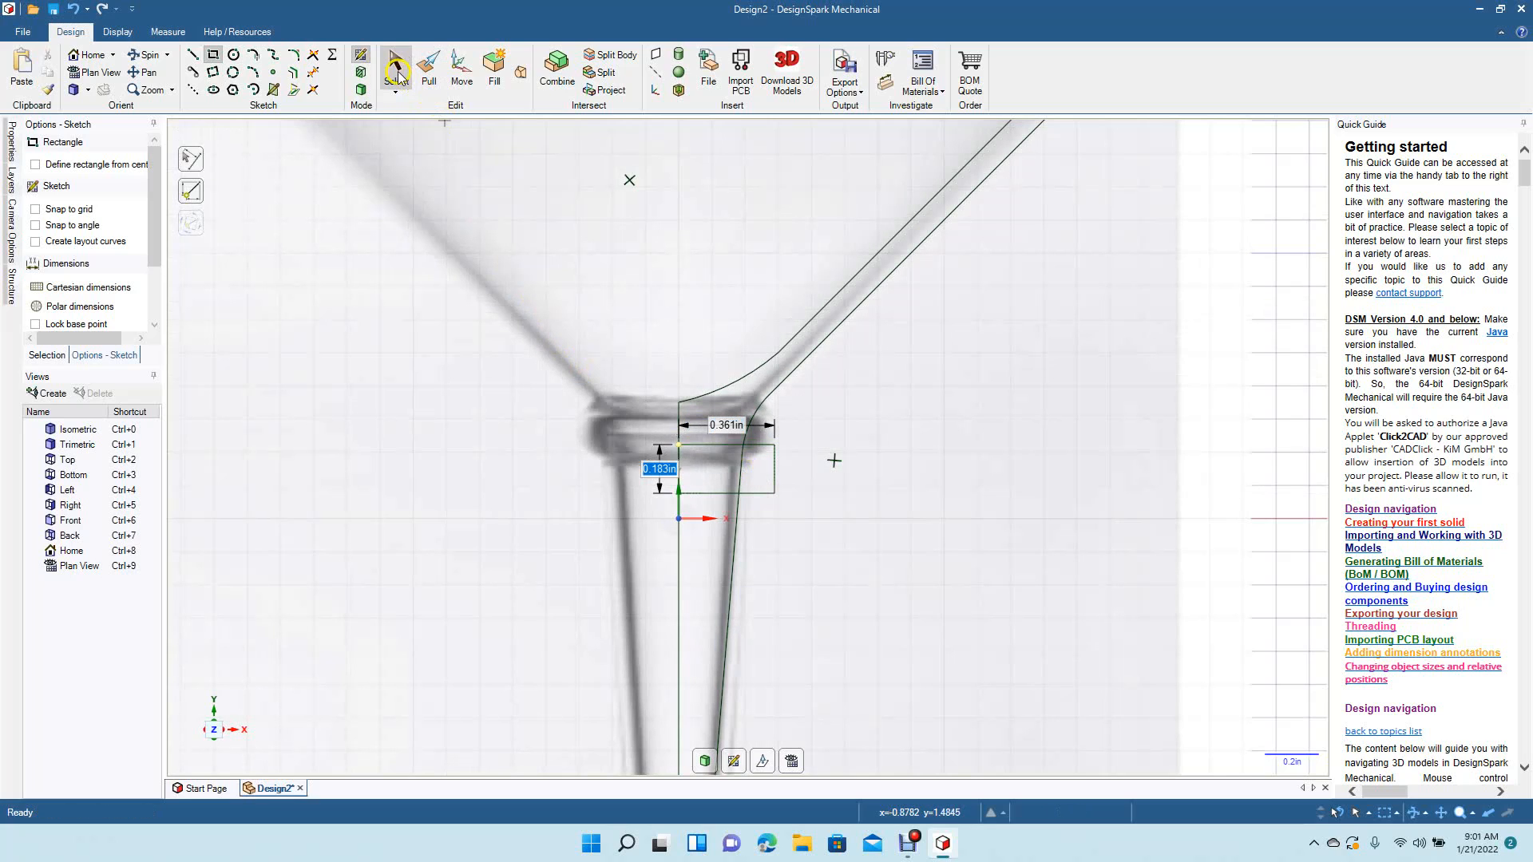
Round the rectangle's upper outer corner to 0.115 in diameter and its lower outer corner to 0.126 in diameter.
left_click(295, 54)
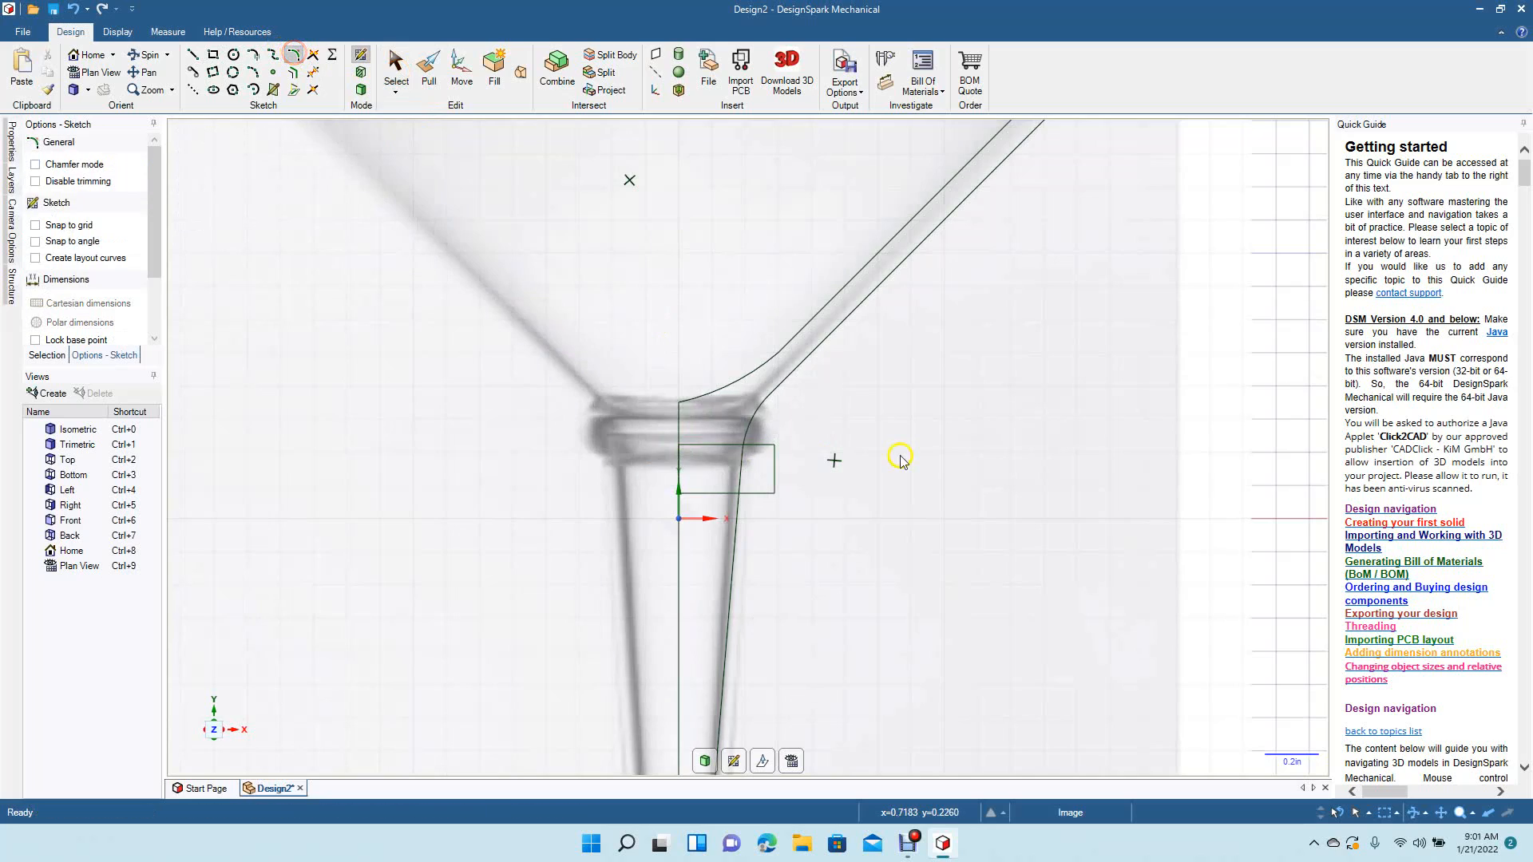
left_click(759, 445)
left_click(771, 463)
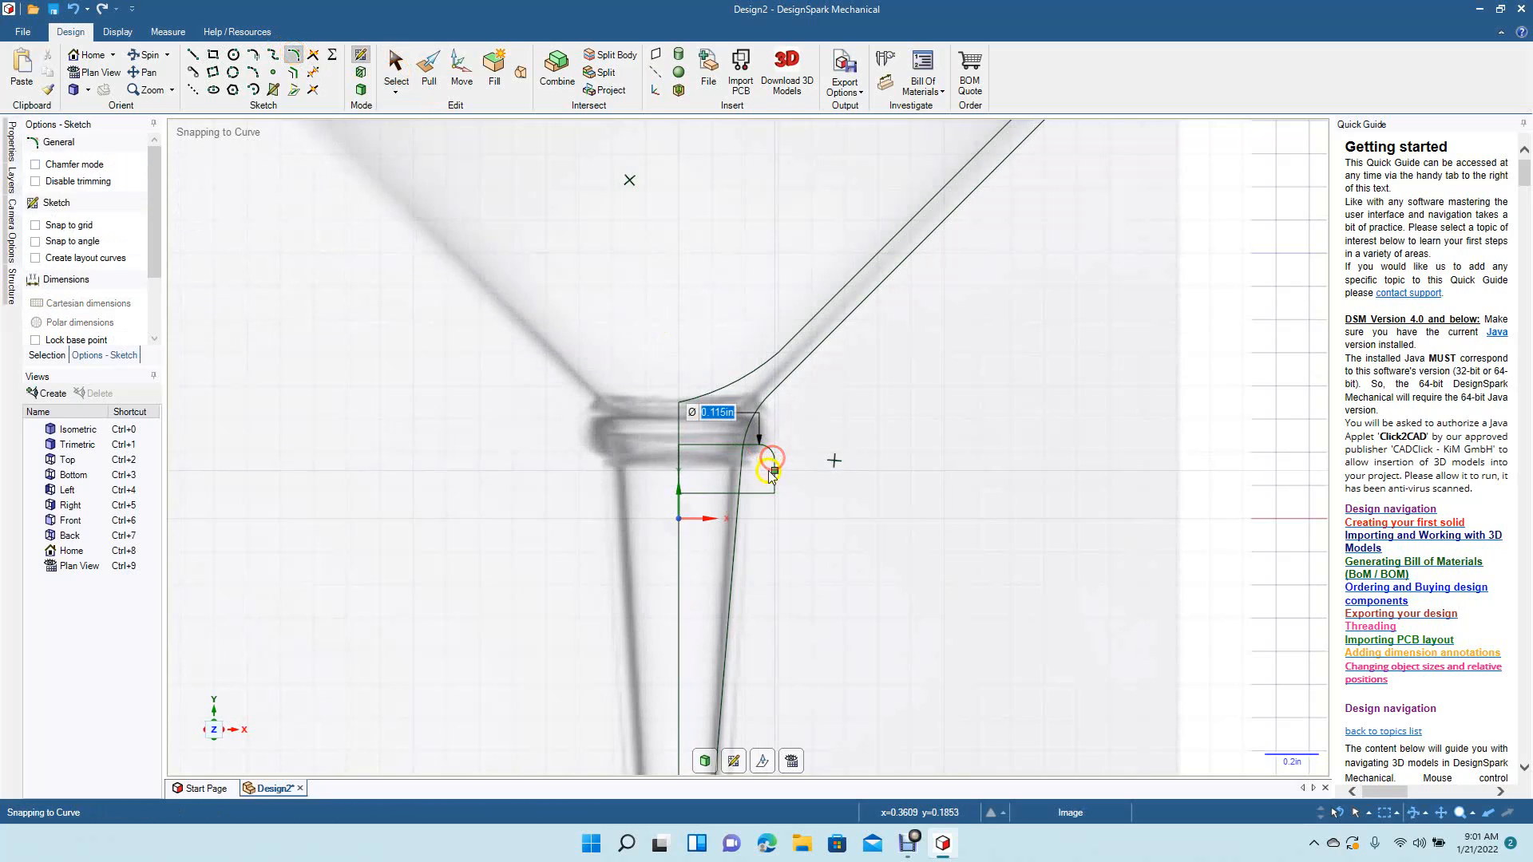
left_click(758, 492)
left_click(774, 478)
left_click(821, 563)
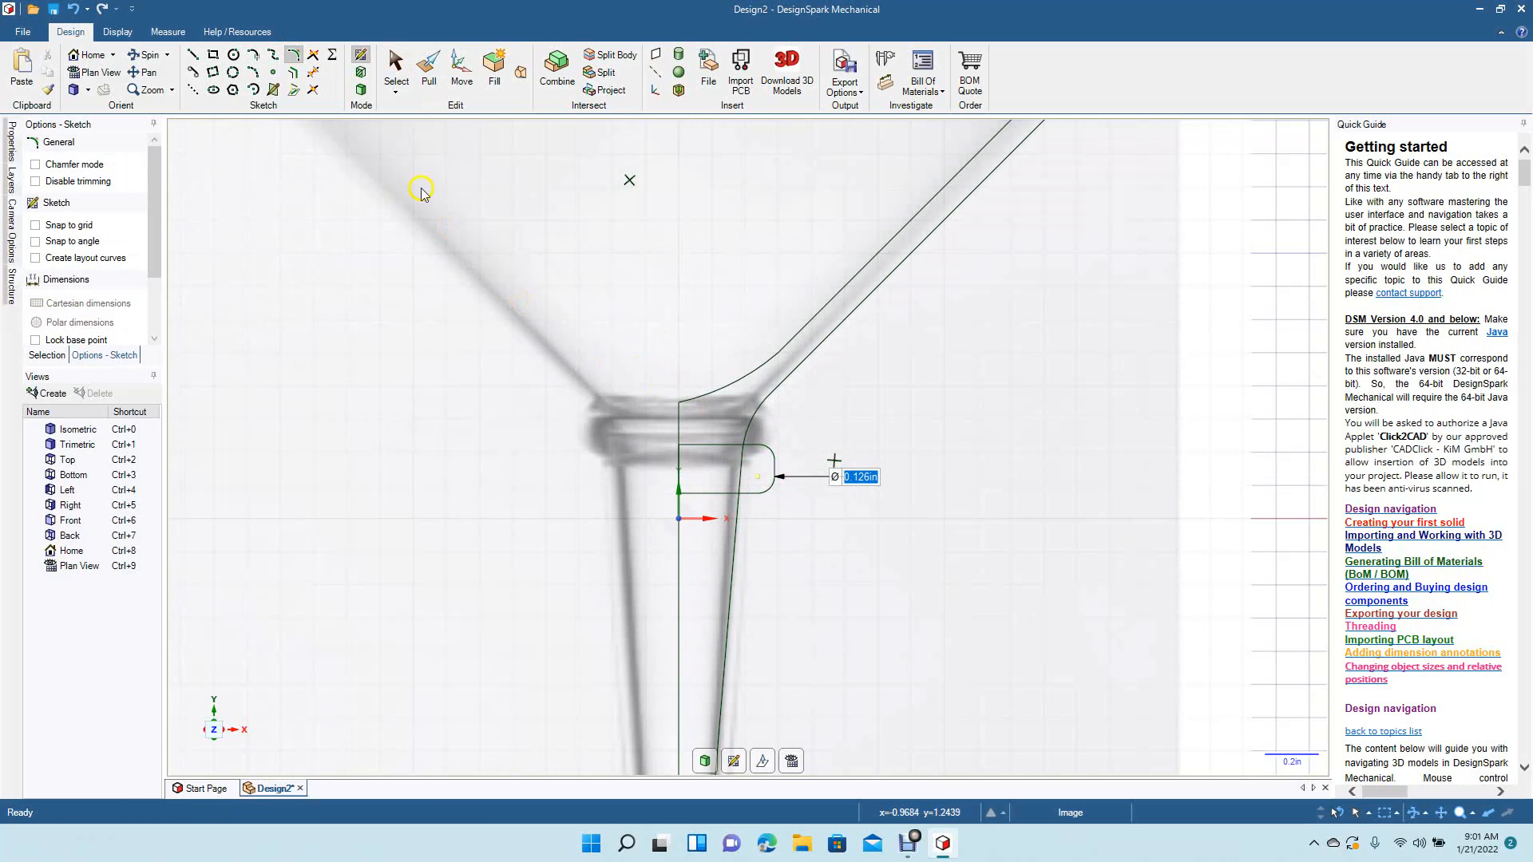
Trim the rectangle's lines inside the stem and the stem segment it crosses, leaving an open upper collar outline.
left_click(312, 75)
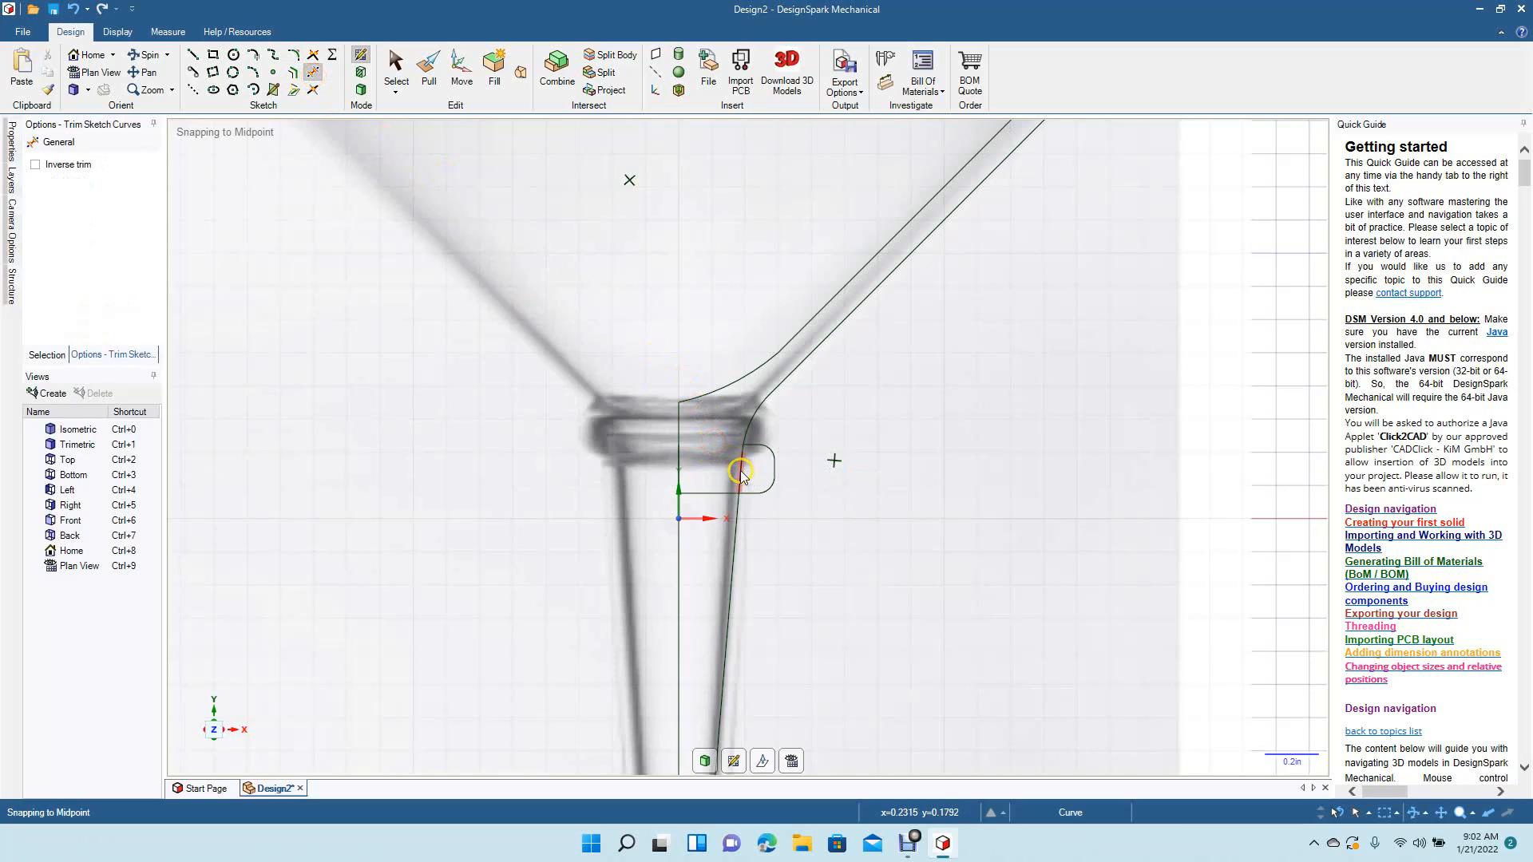
left_click(719, 495)
left_click(752, 490)
Round the corners where the upper collar meets the bowl curve above and the stem below with 0.024 in radii.
scroll(769, 517, "up", 5)
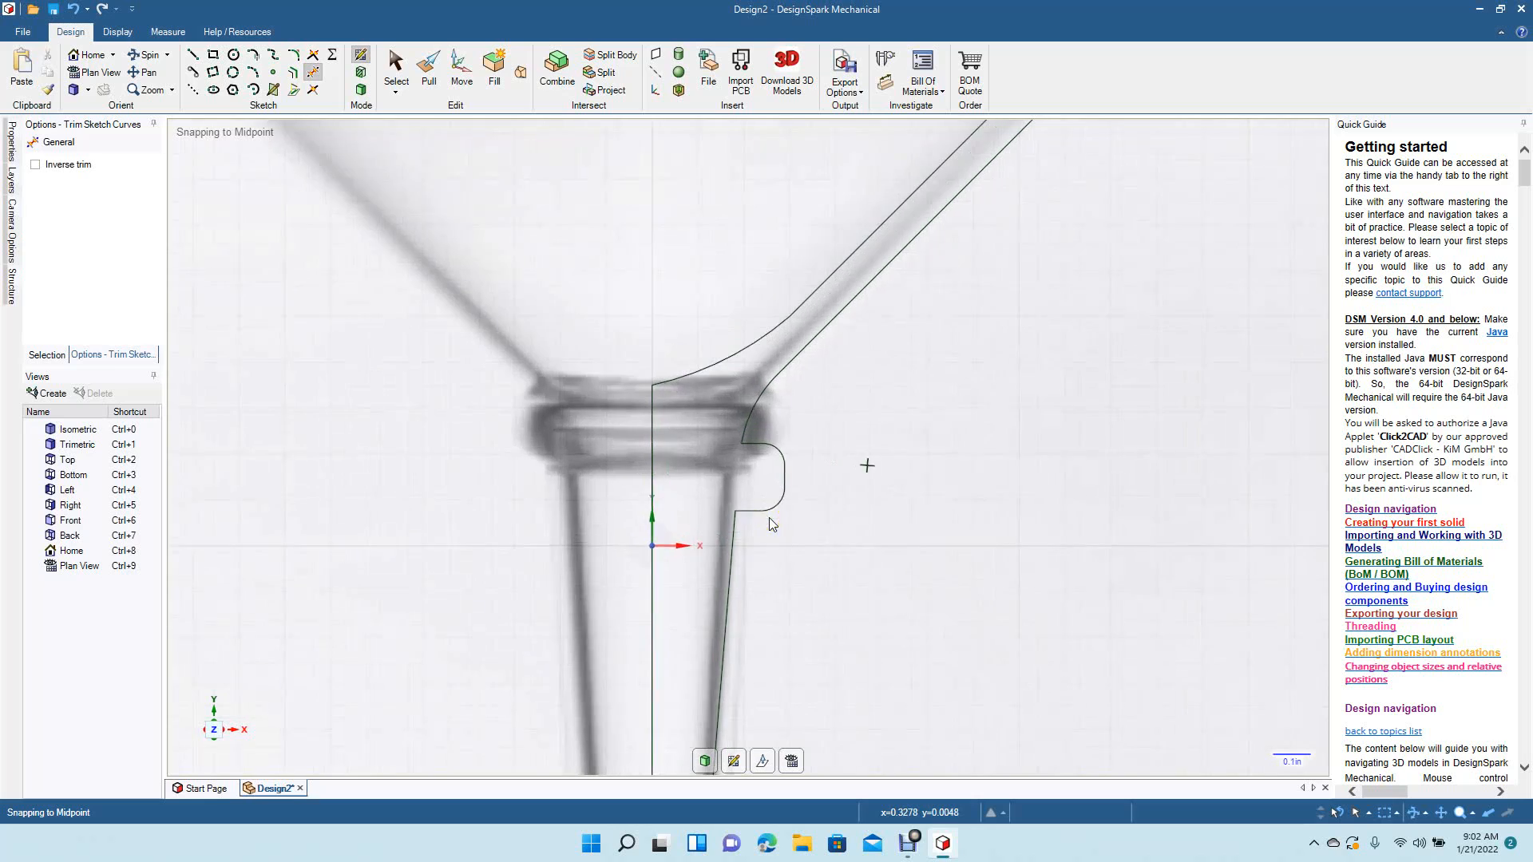
left_click(311, 54)
left_click(293, 54)
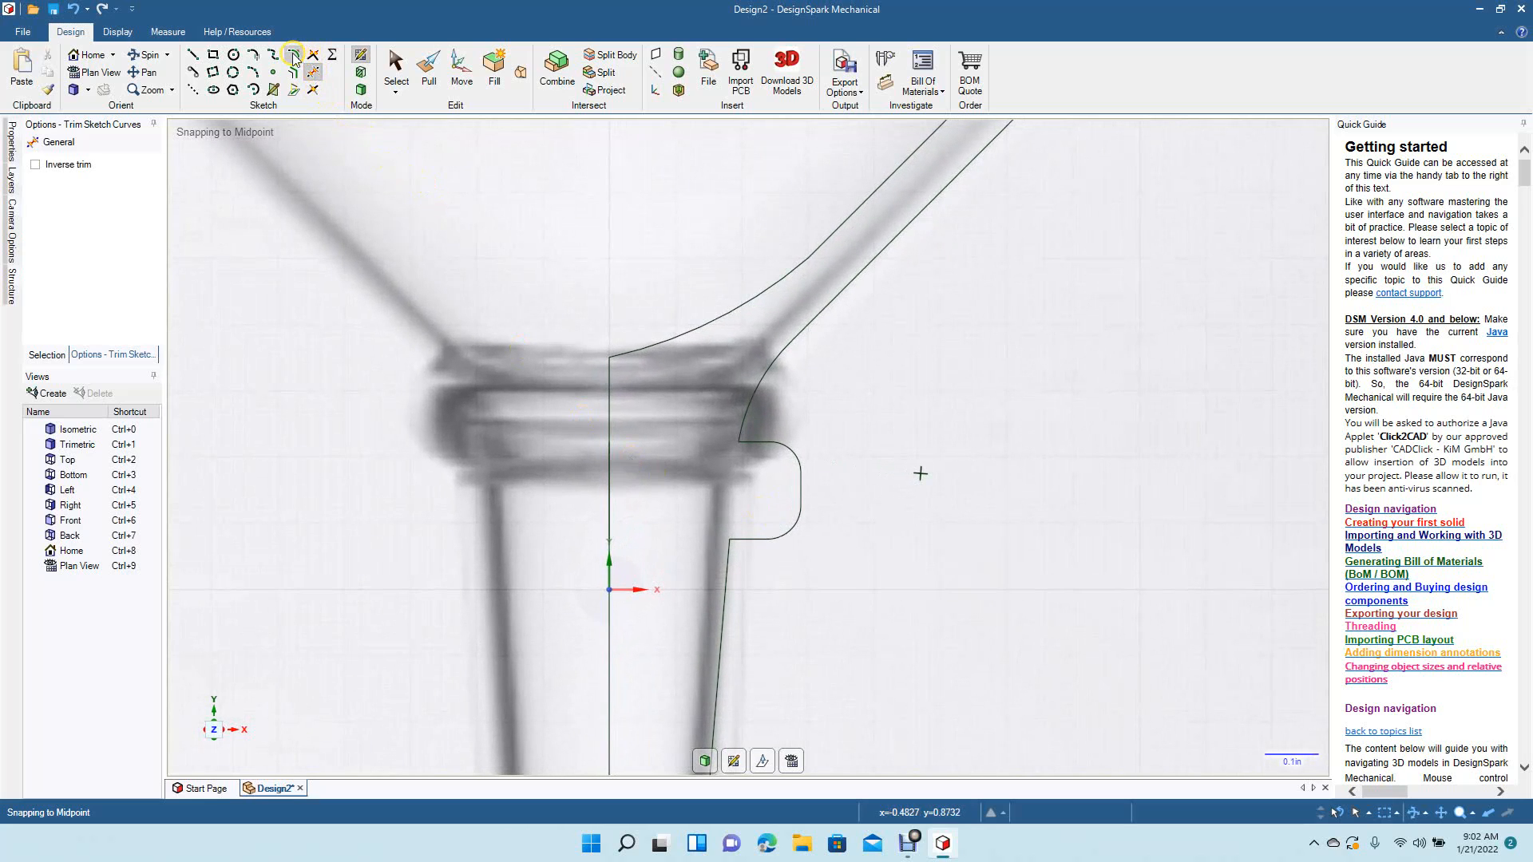
left_click(750, 412)
left_click(755, 440)
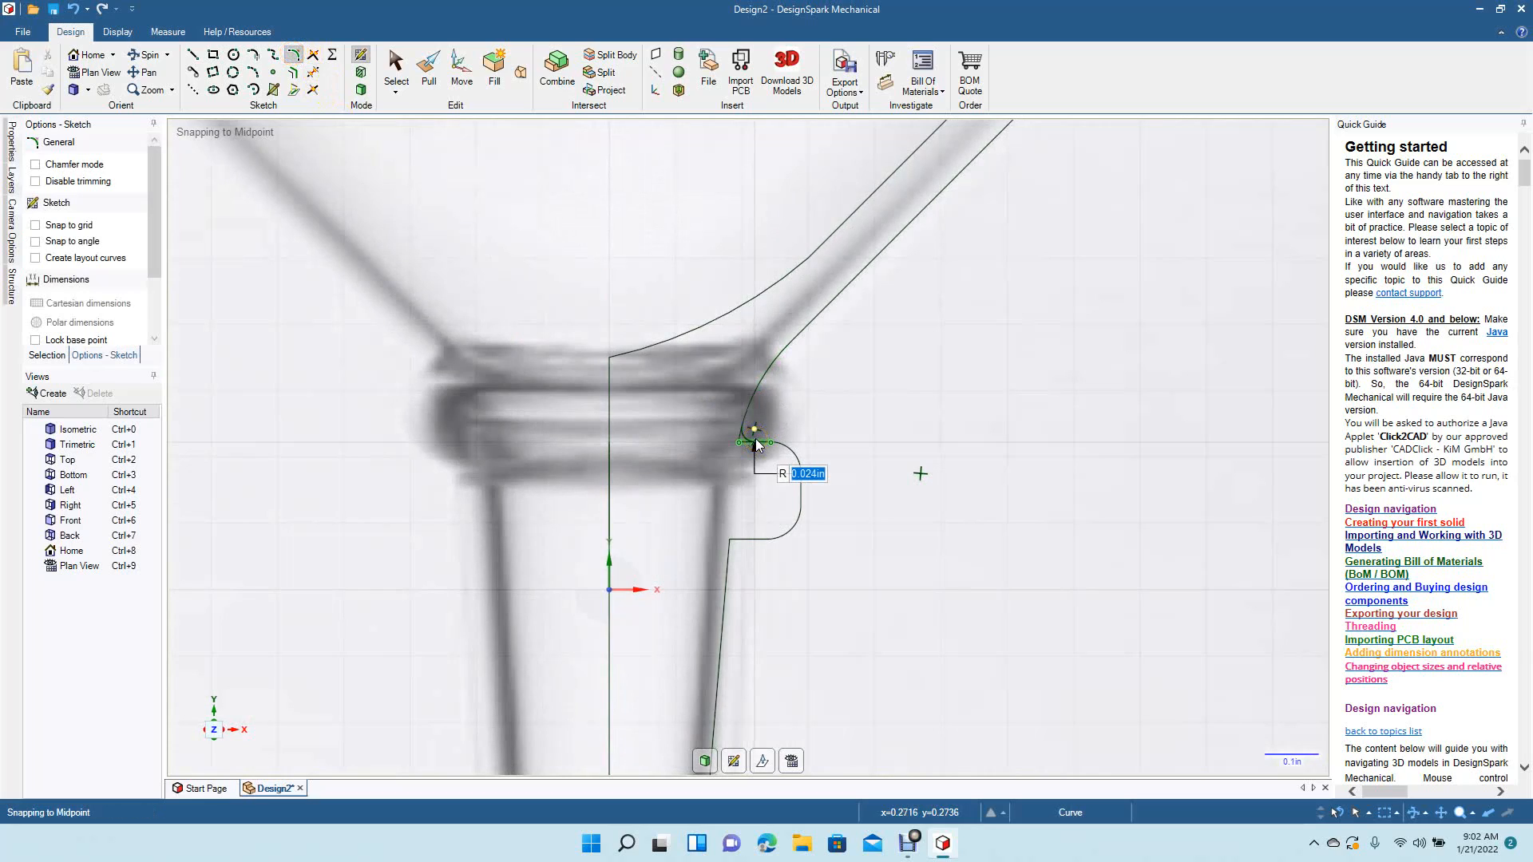
left_click(756, 440)
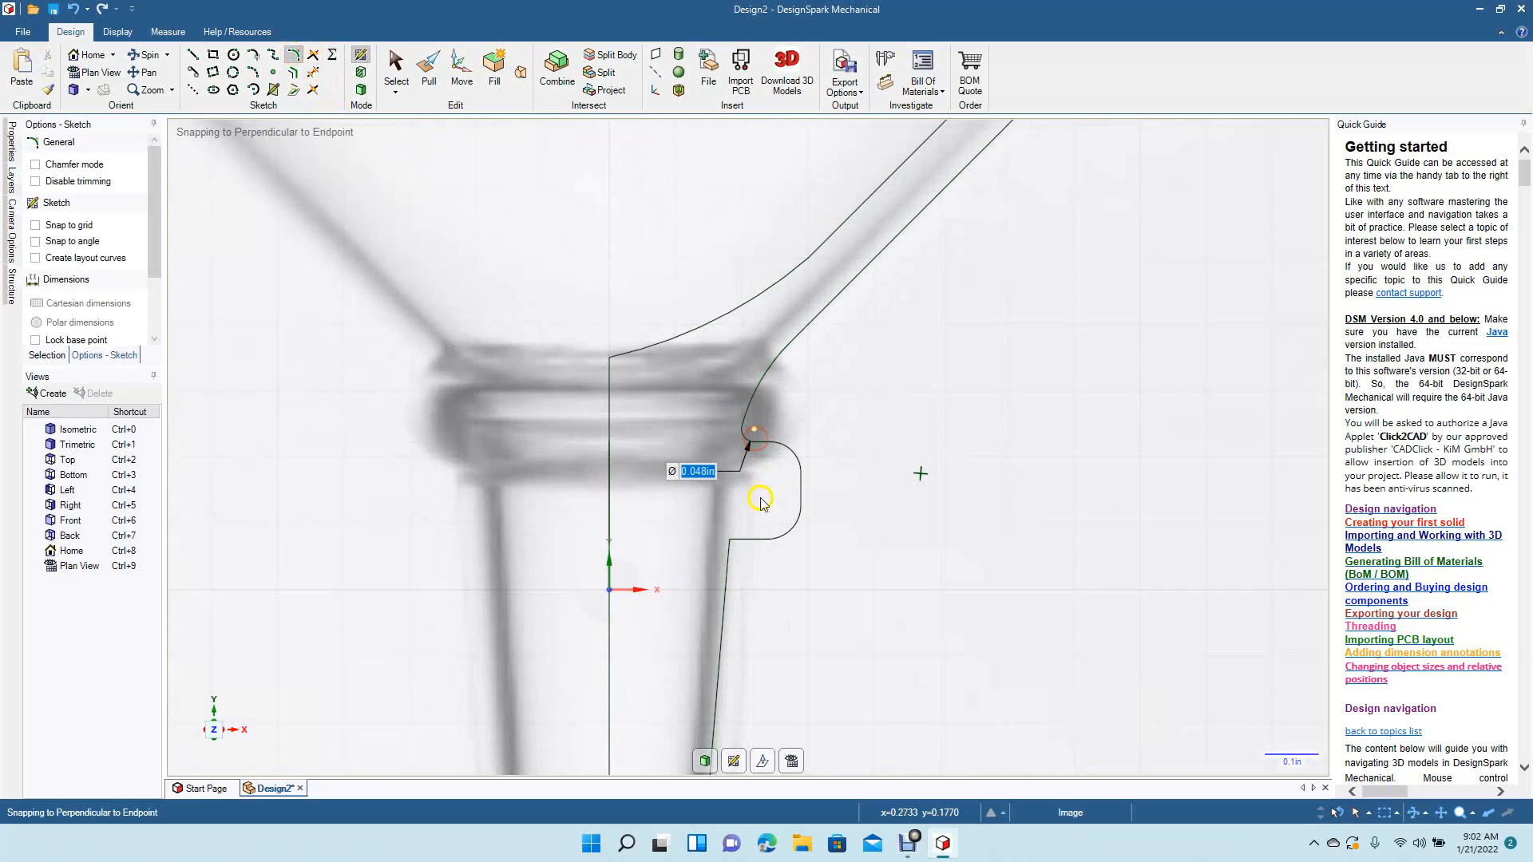
left_click(741, 537)
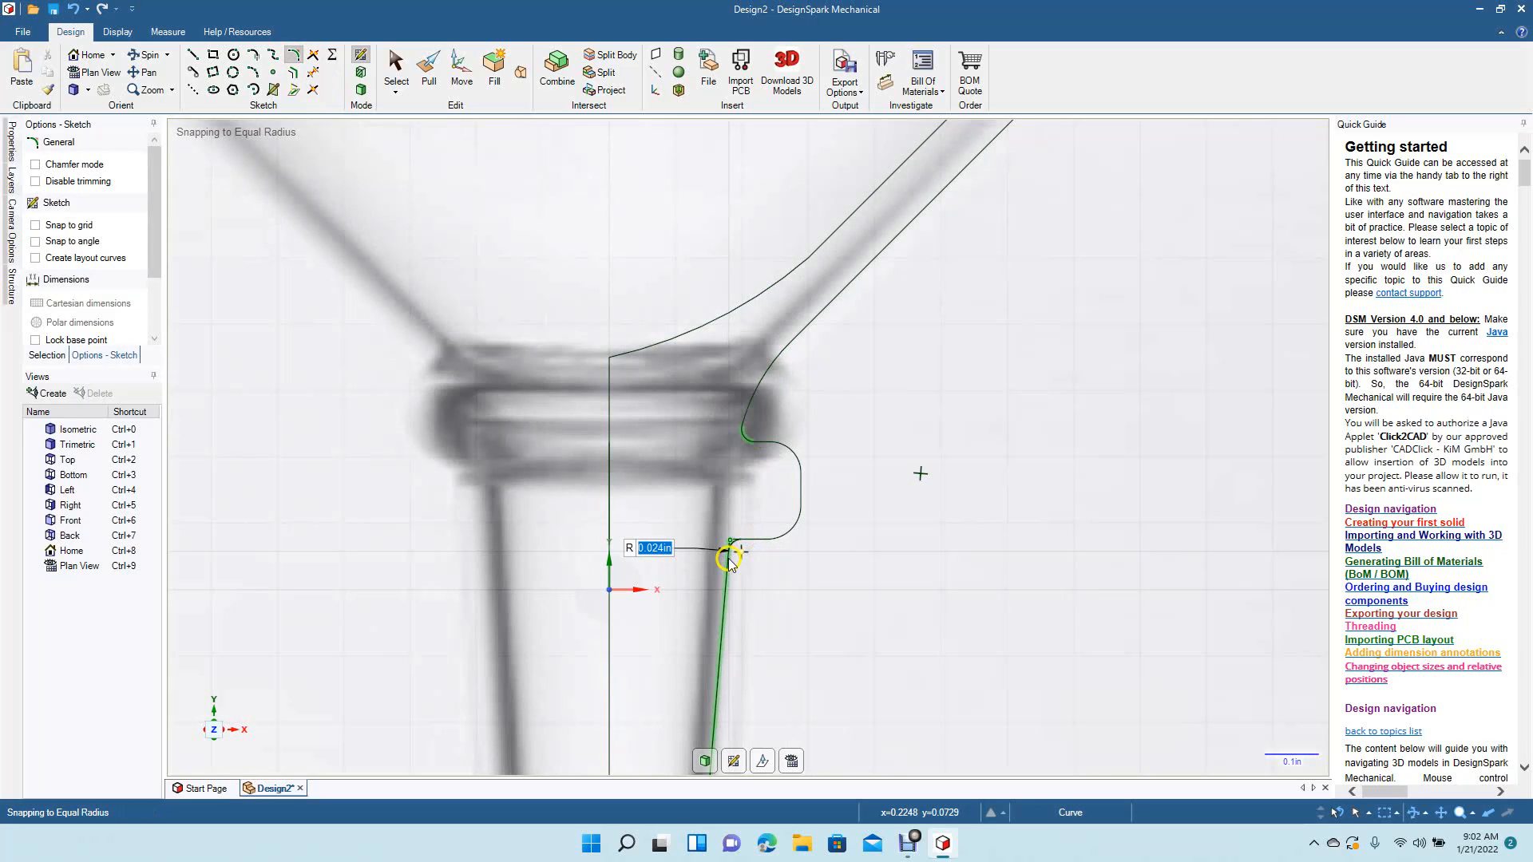
left_click(728, 559)
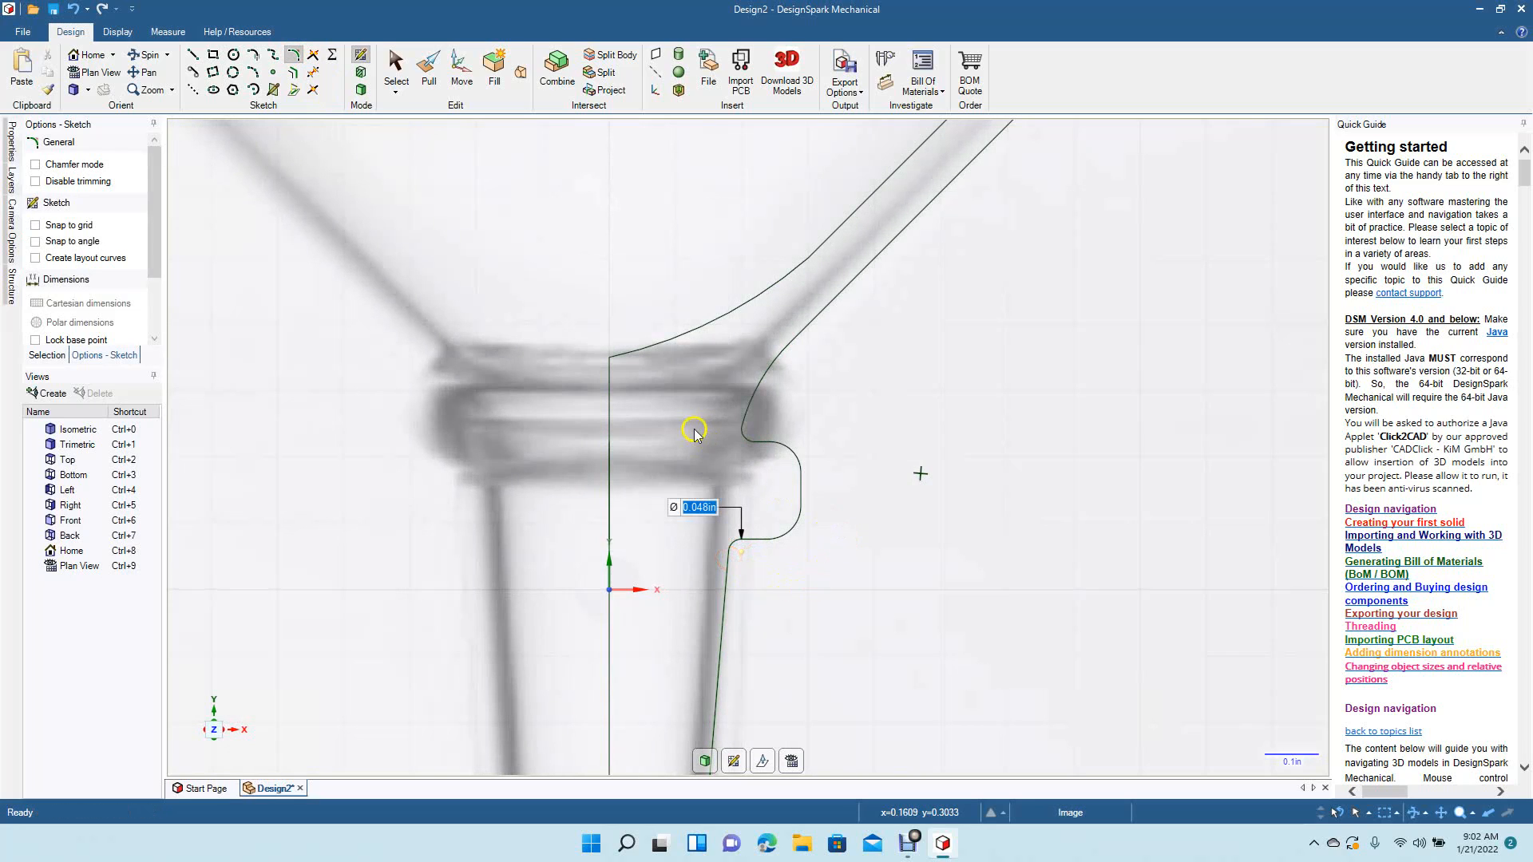
Delete the martini glass reference image from behind the sketched profile.
scroll(530, 475, "down", 6)
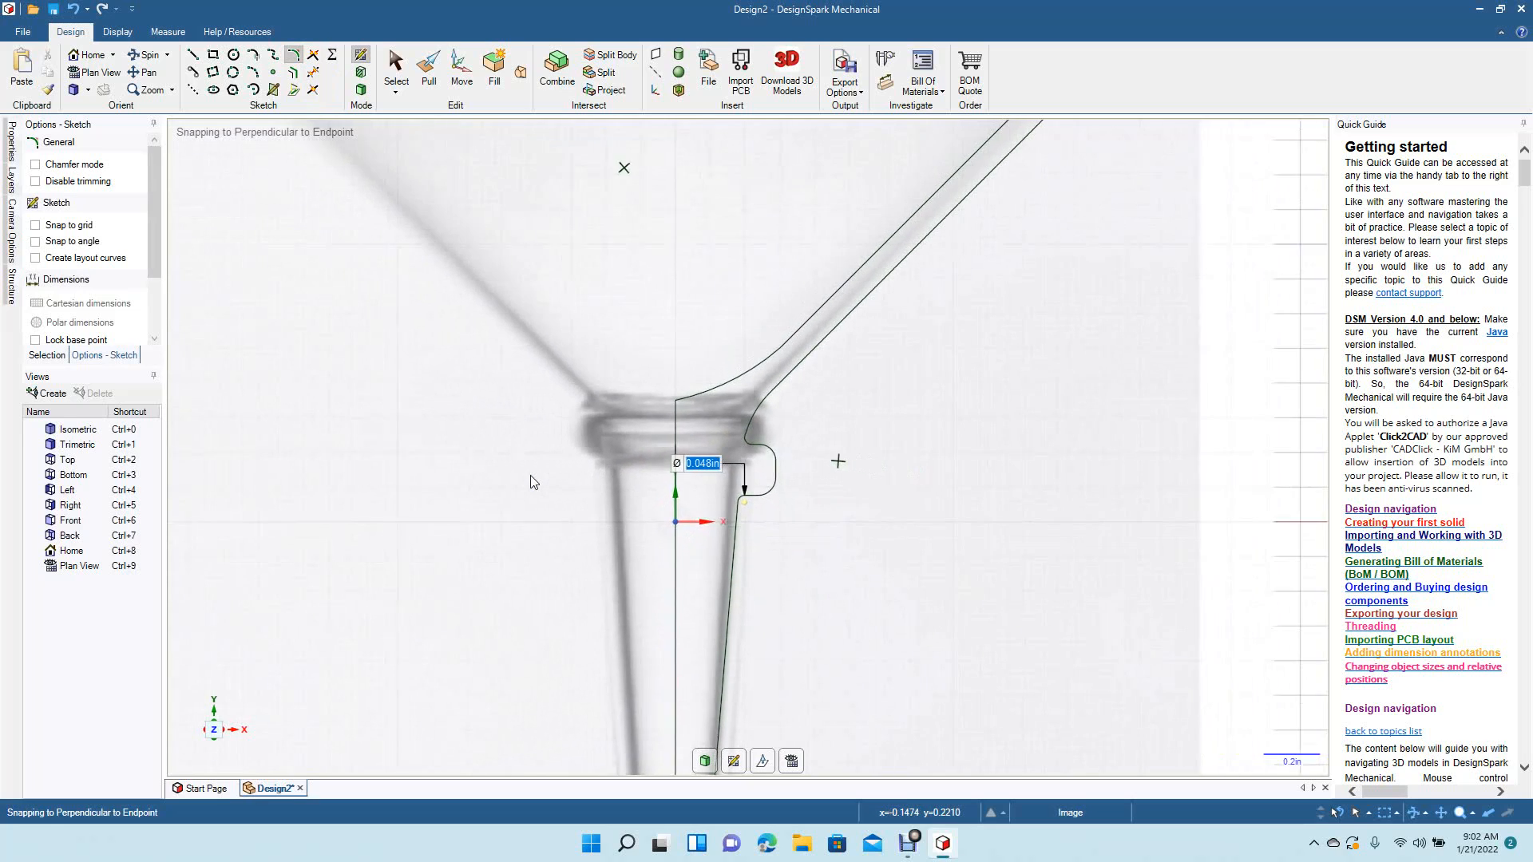
left_click(395, 68)
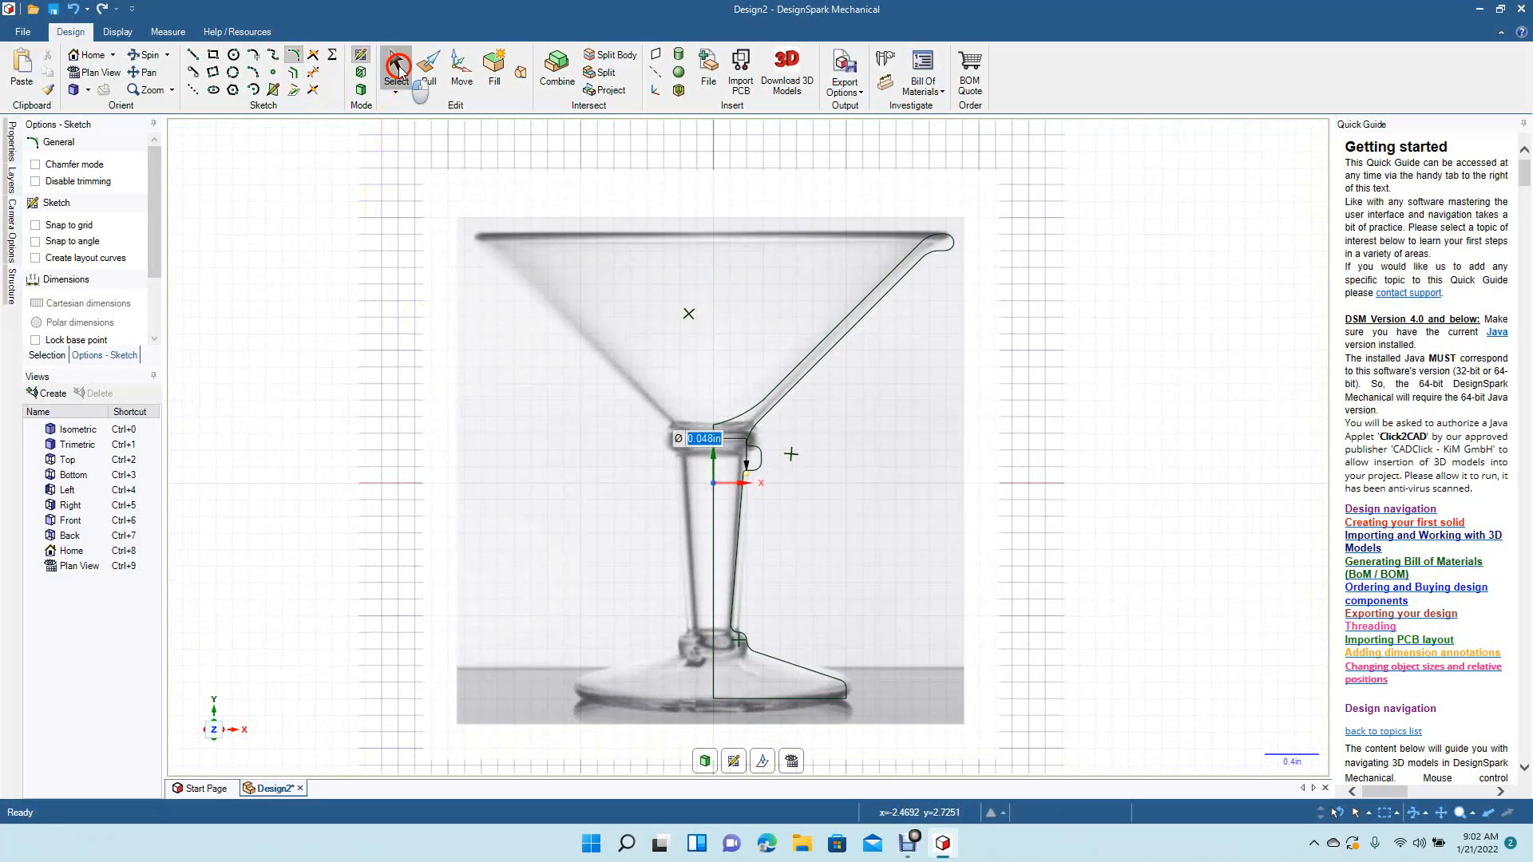
left_click(481, 356)
key("Delete")
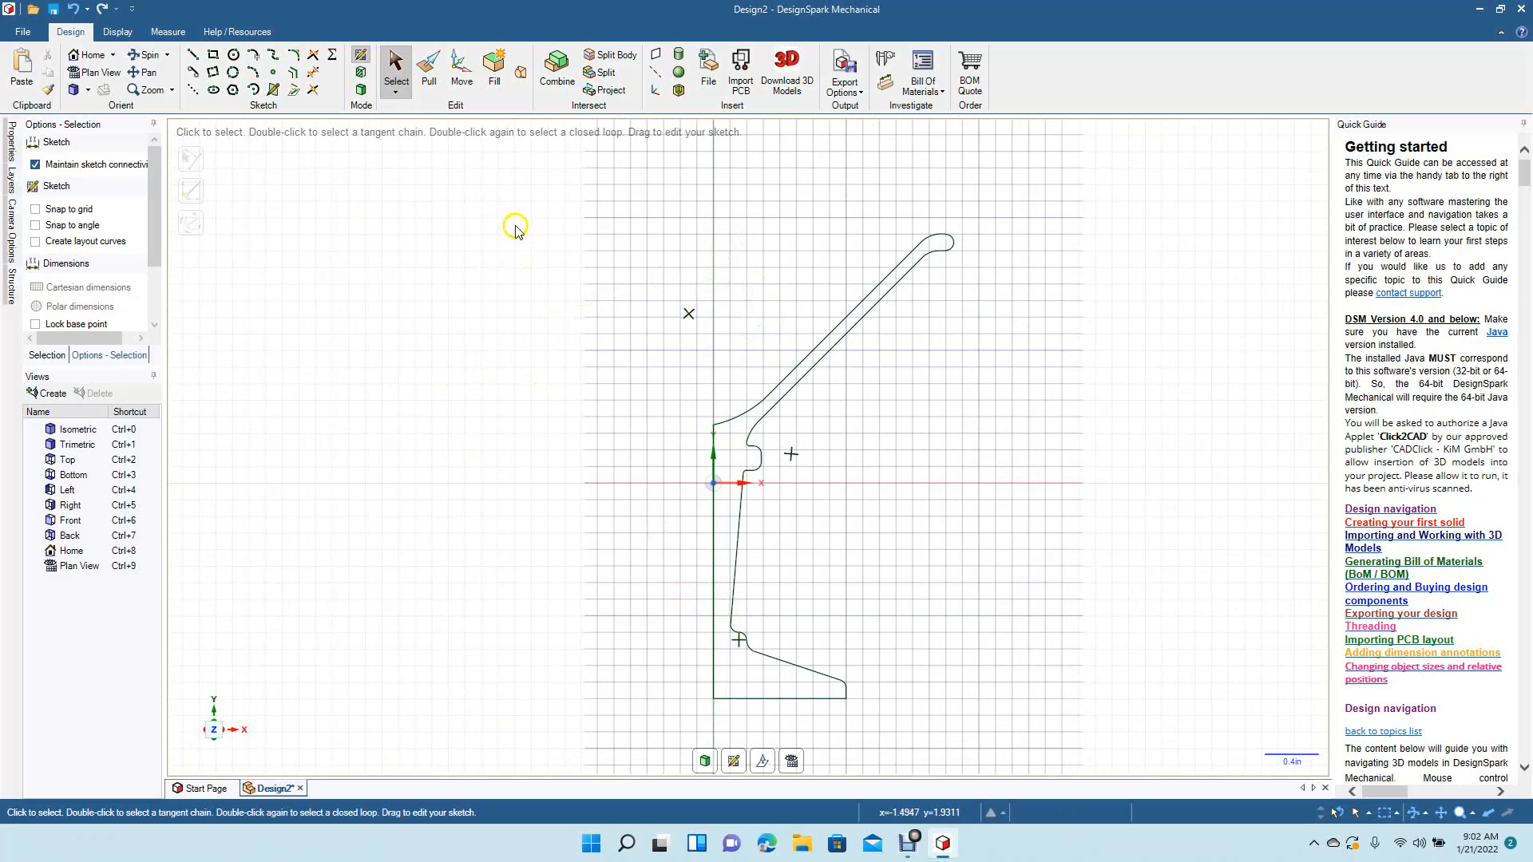
Revolve the closed half-profile a full turn about its straight centre edge to form the solid martini glass.
left_click(430, 81)
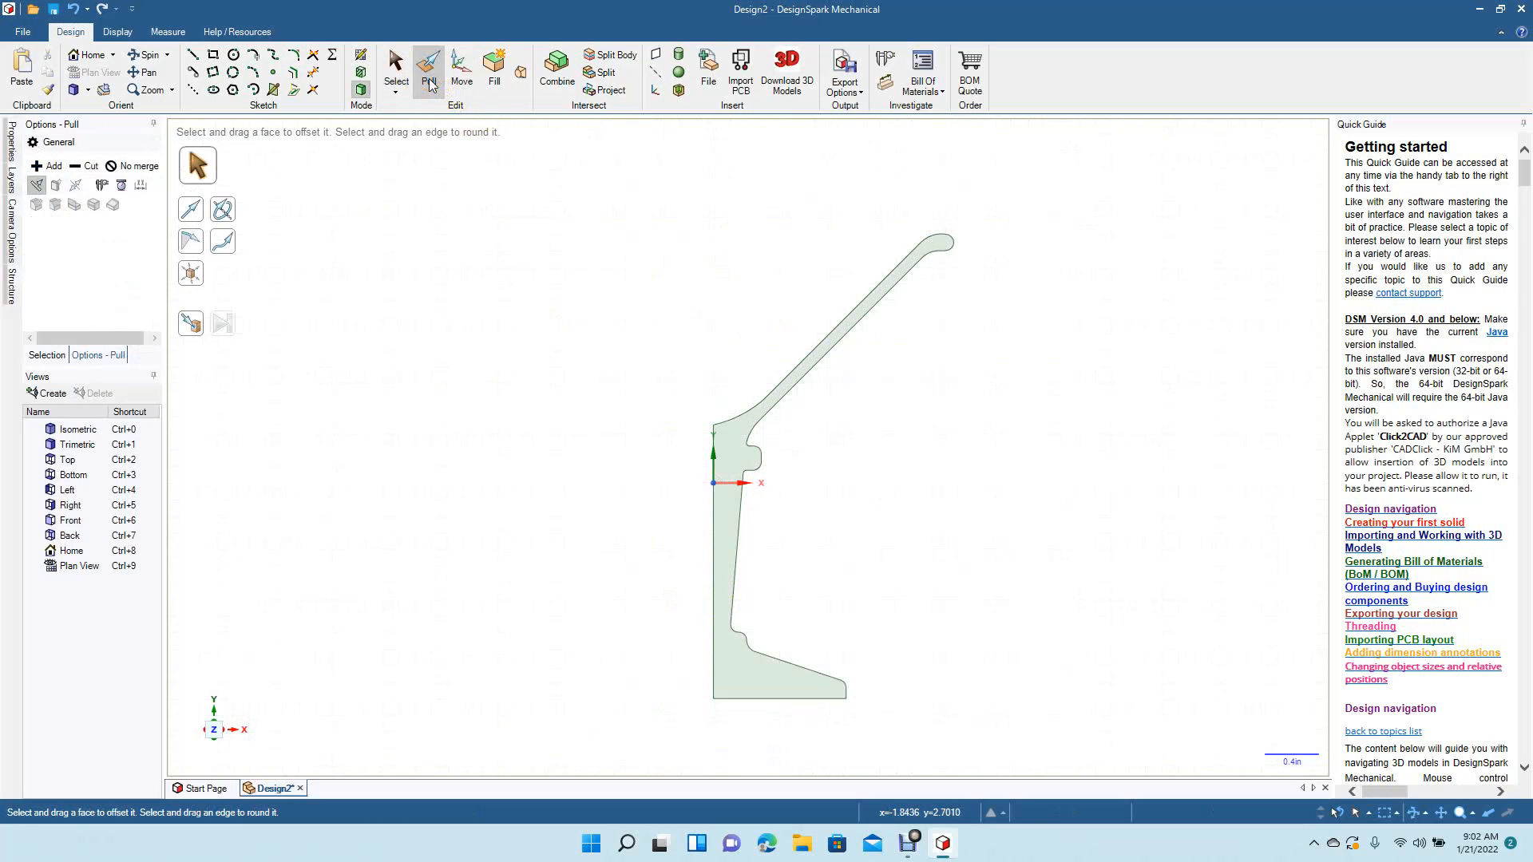
left_click(729, 471)
left_click(732, 469)
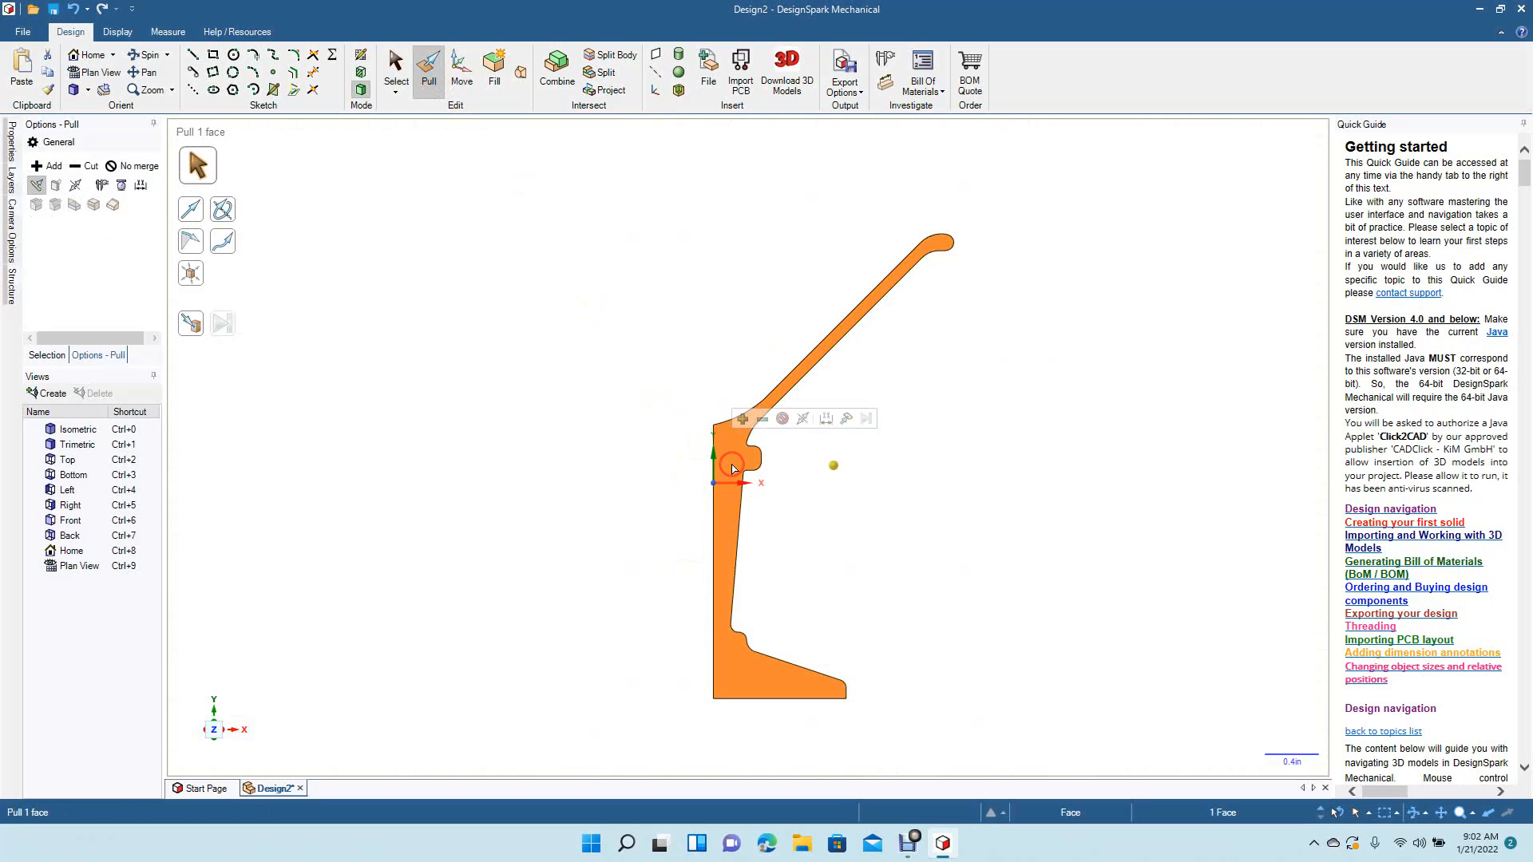
left_click(227, 210)
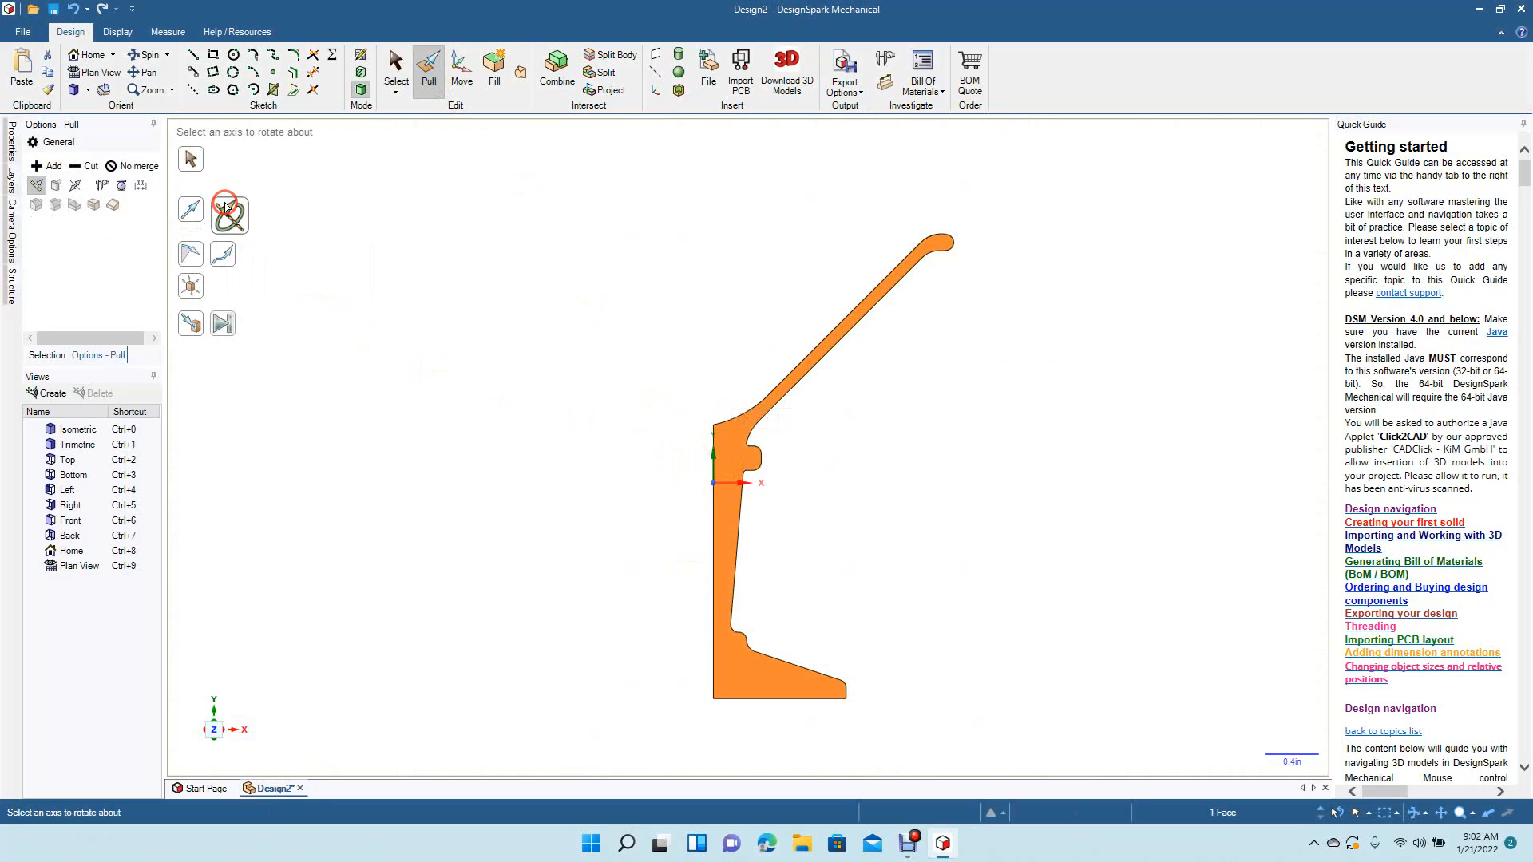
left_click(713, 552)
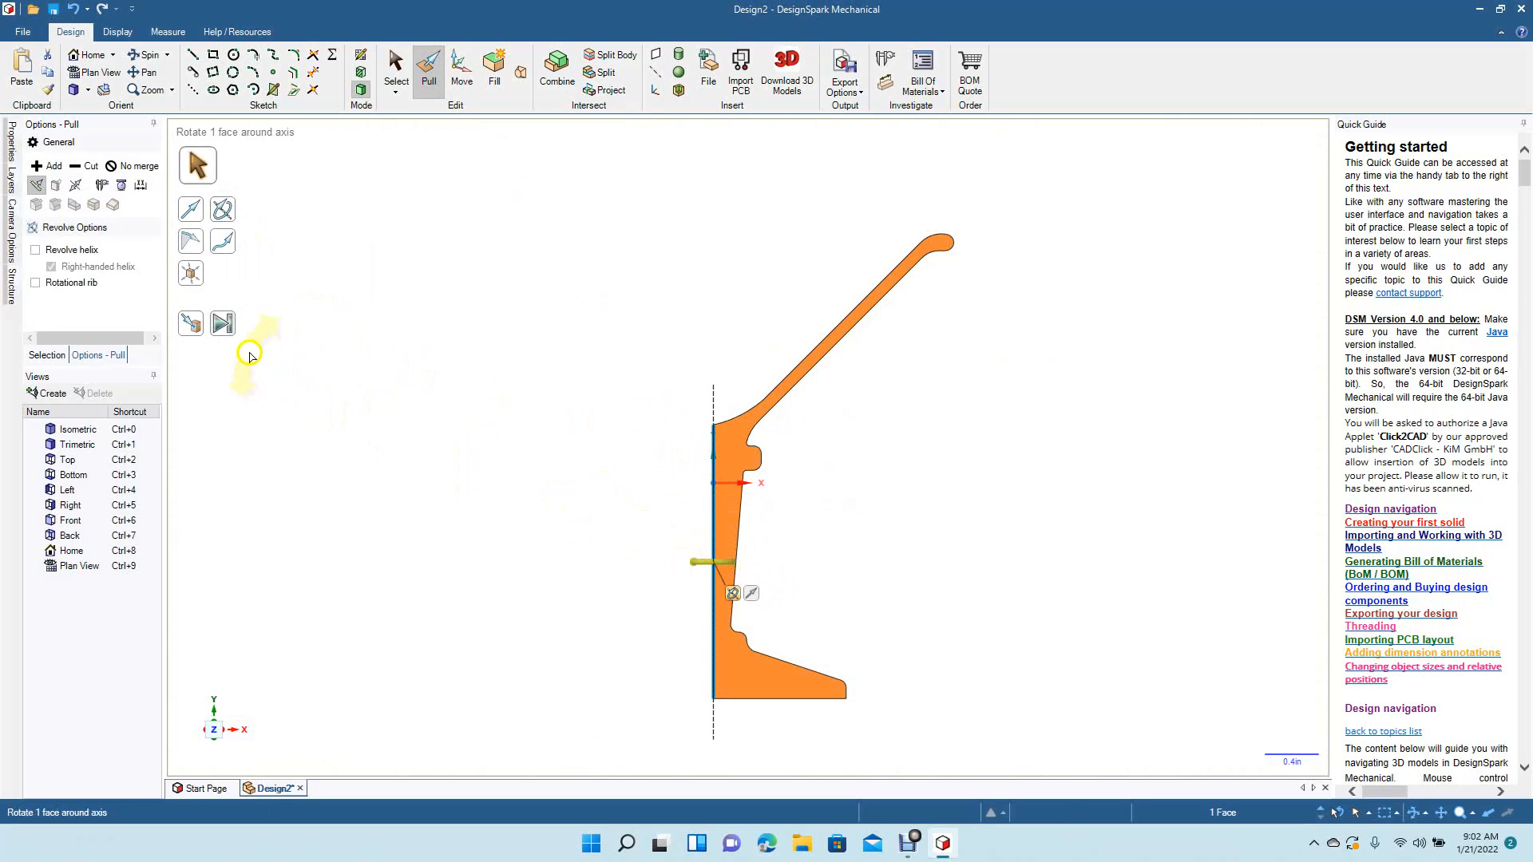
left_click(226, 324)
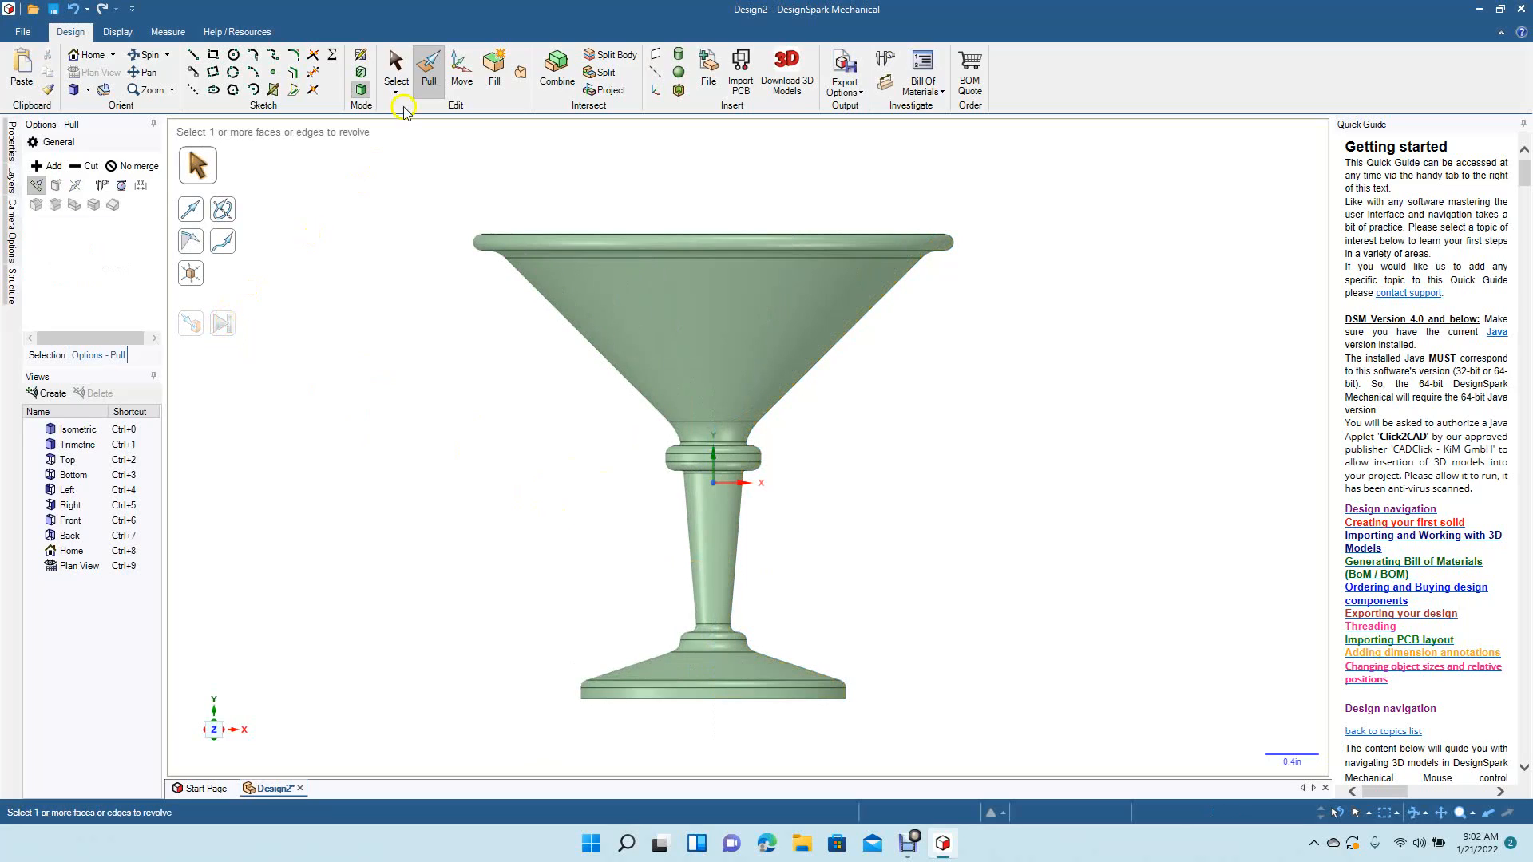
Start a sketch on a vertical plane picked from the stem's tapered face and turn the view squarely onto it.
left_click(396, 64)
left_click(395, 64)
left_click(397, 330)
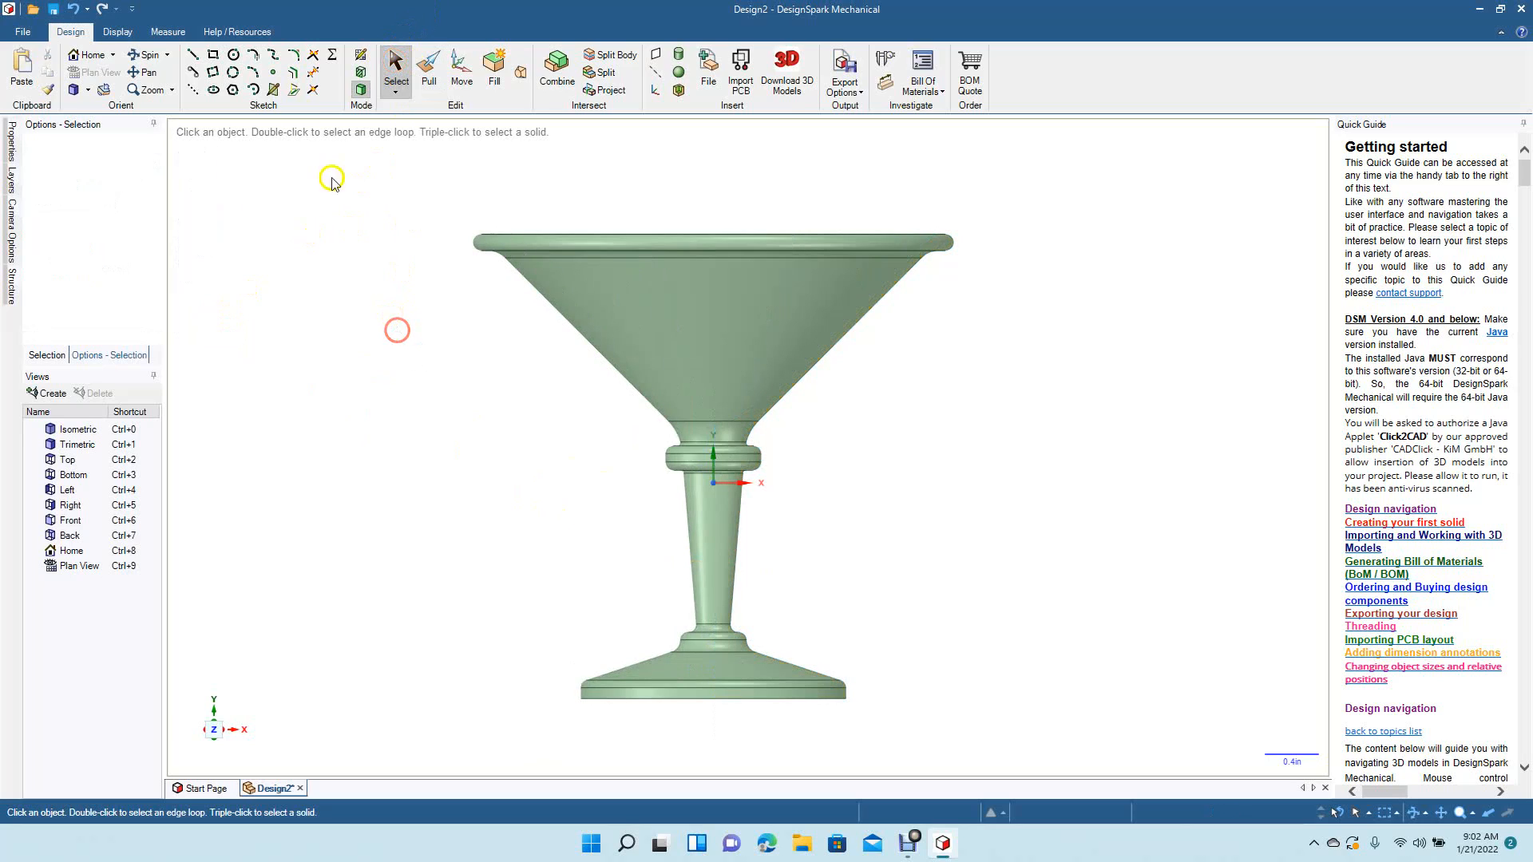
left_click_drag(390, 390, 387, 373)
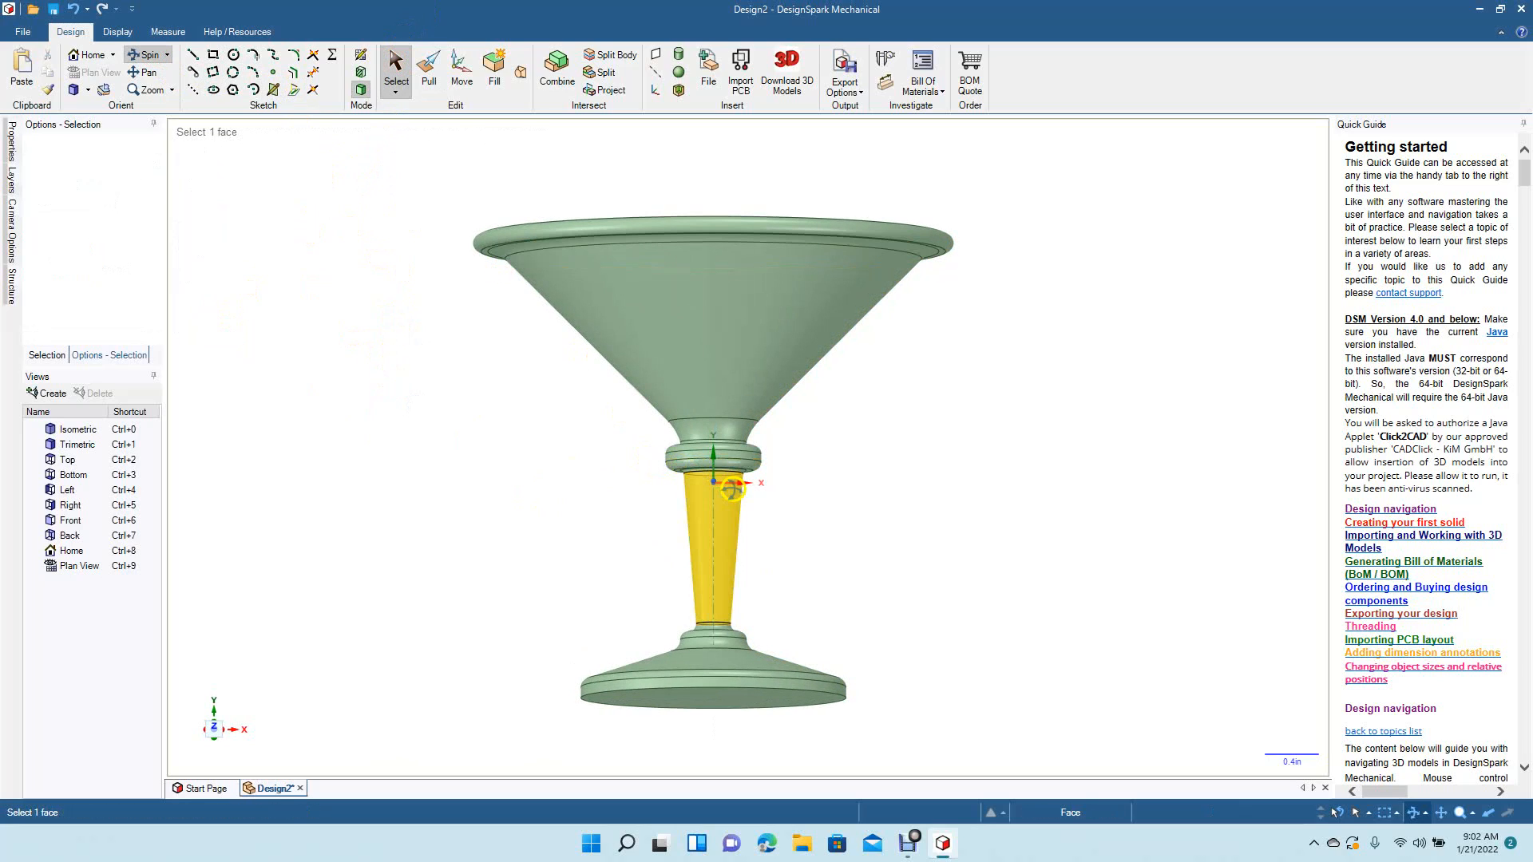
left_click(391, 84)
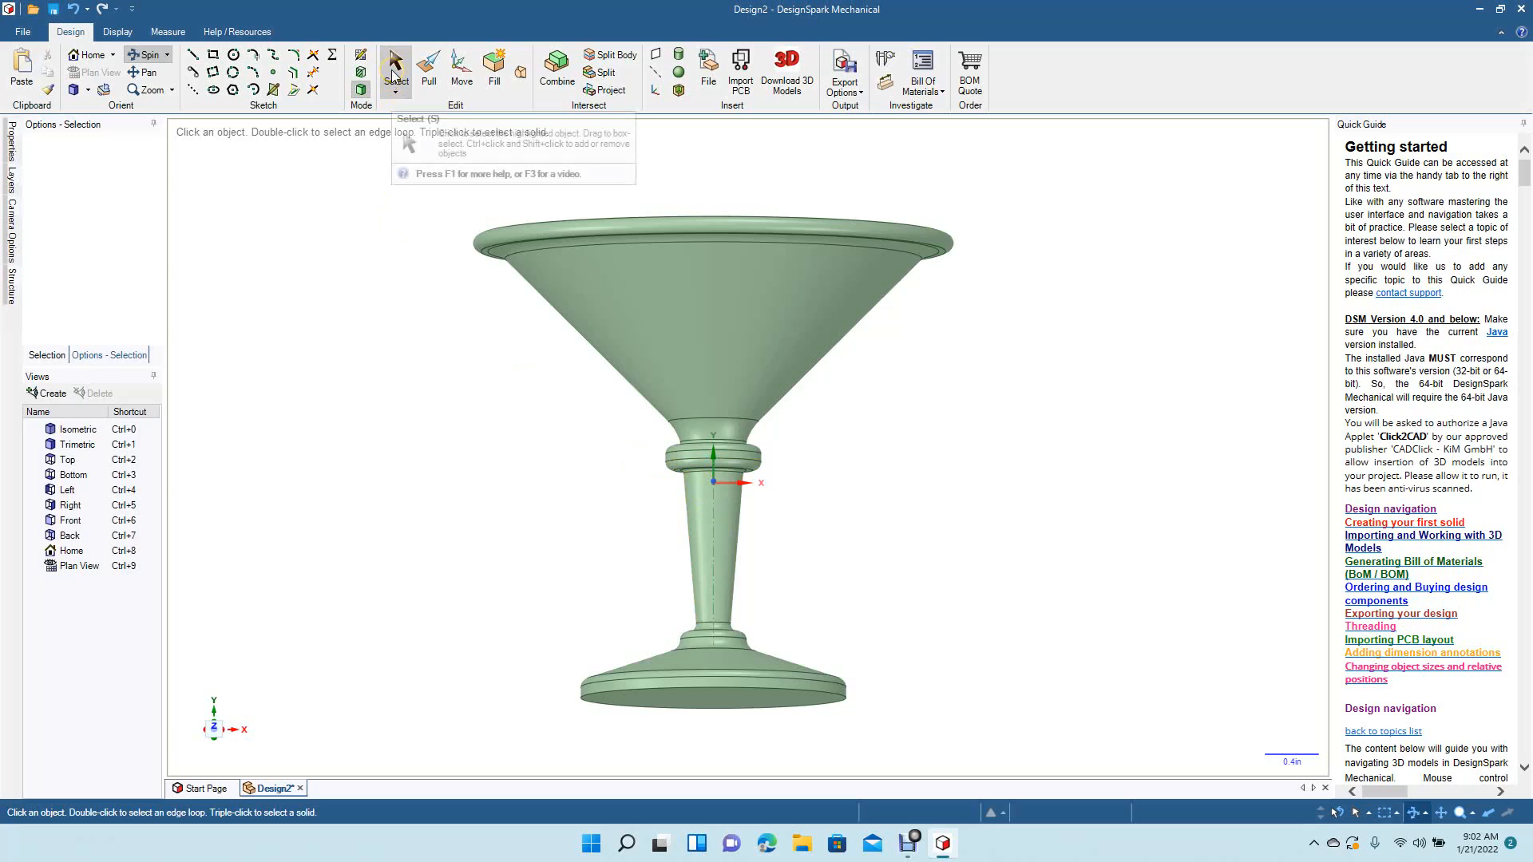
left_click(713, 533)
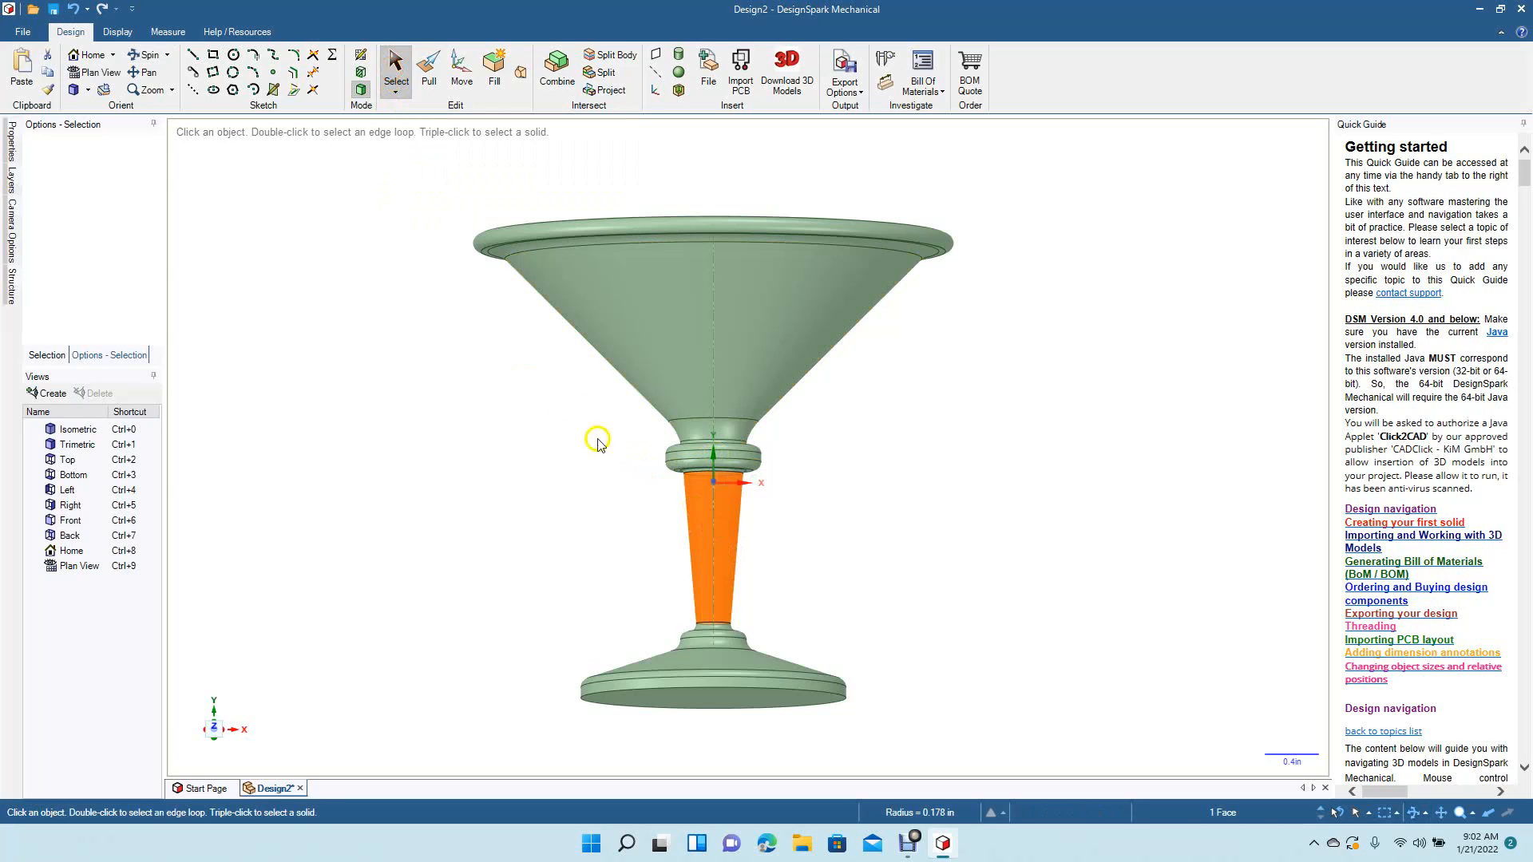
key("k")
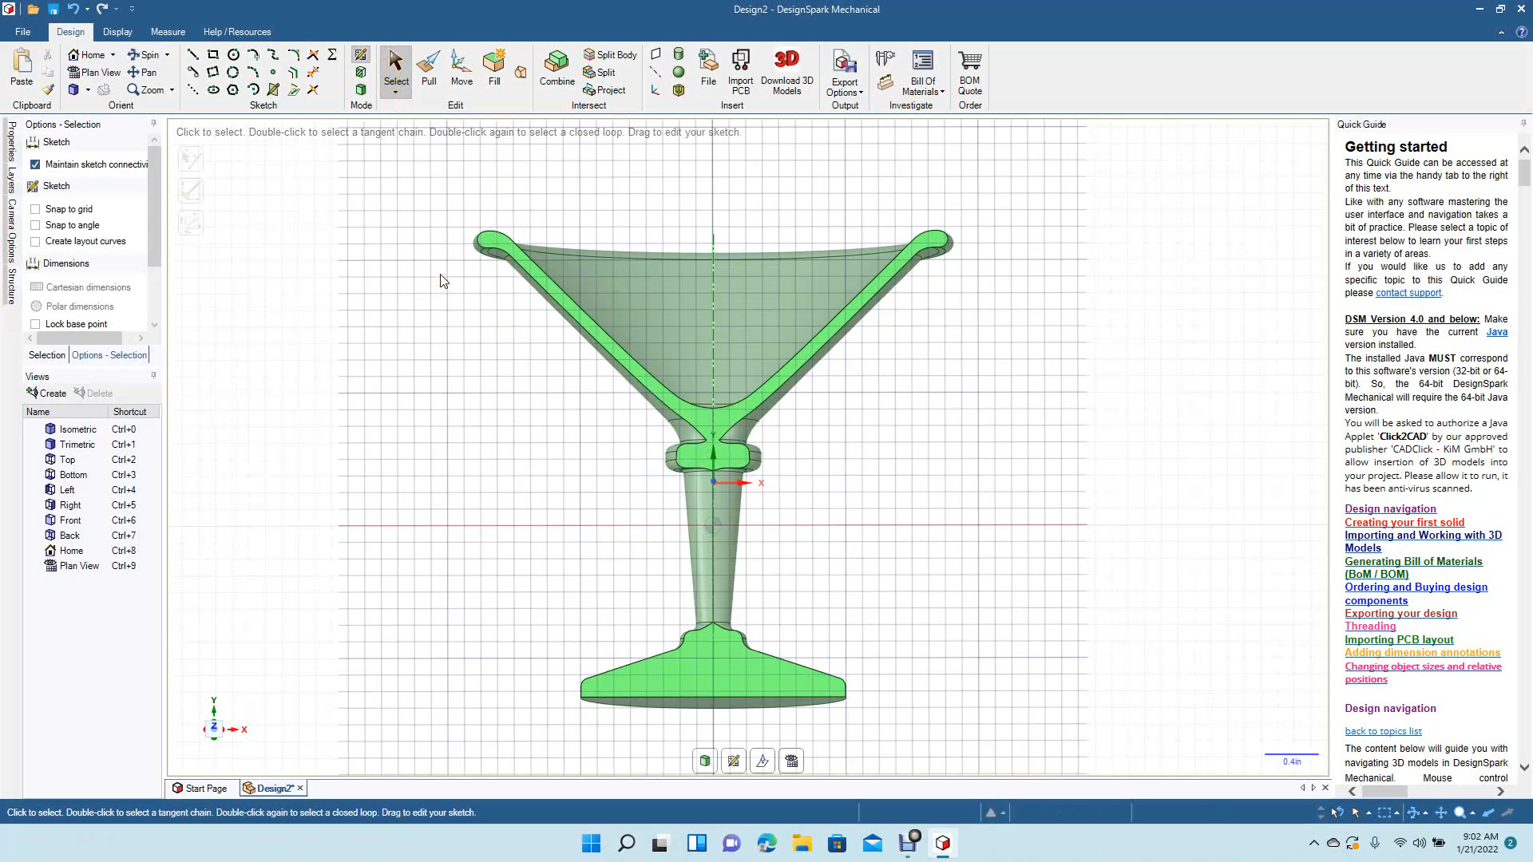
left_click(102, 72)
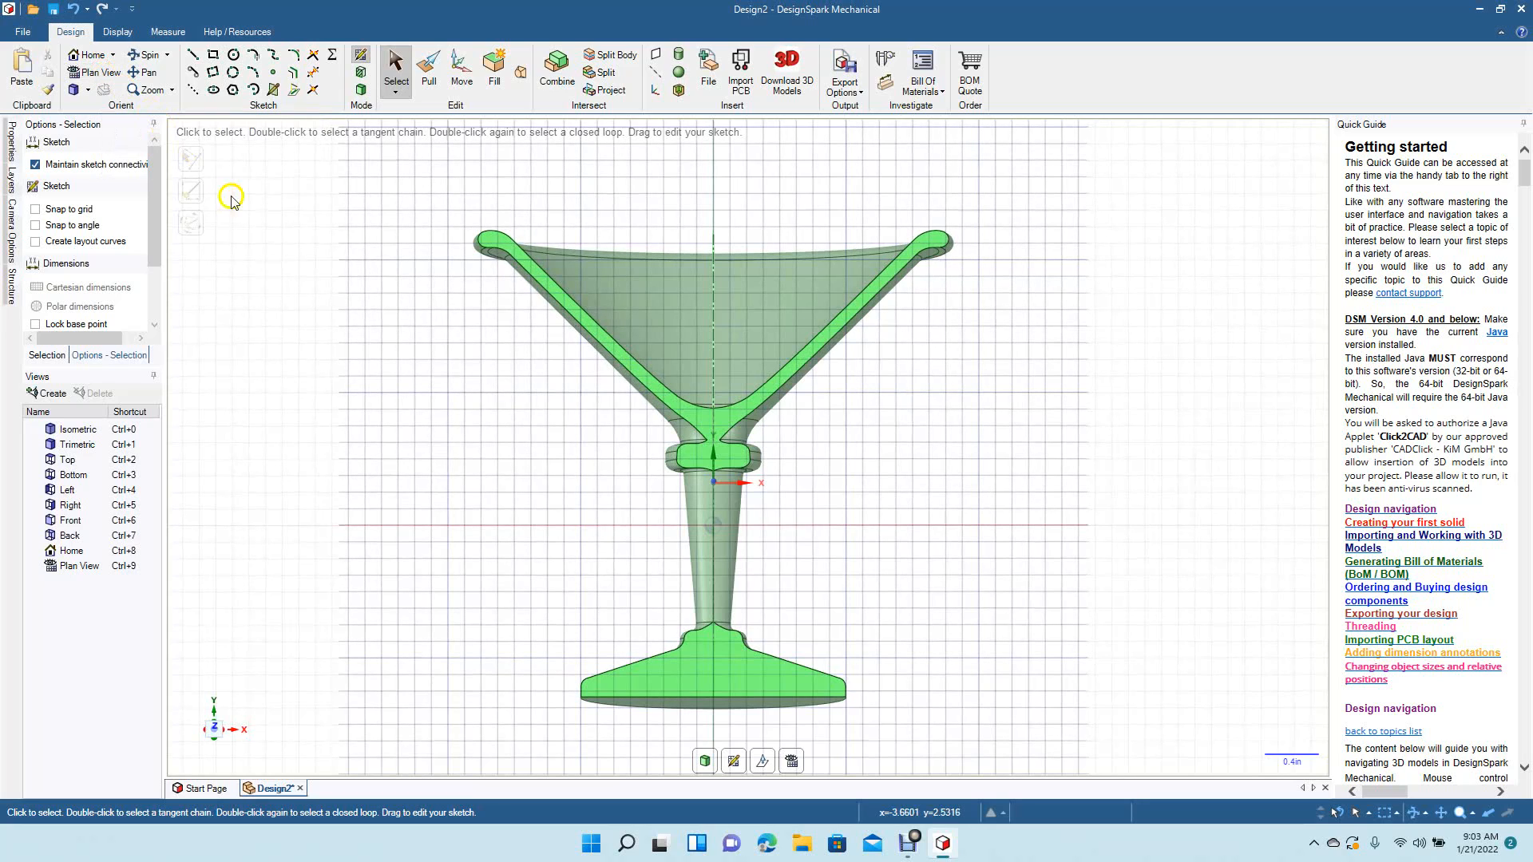
left_click(88, 89)
left_click(97, 144)
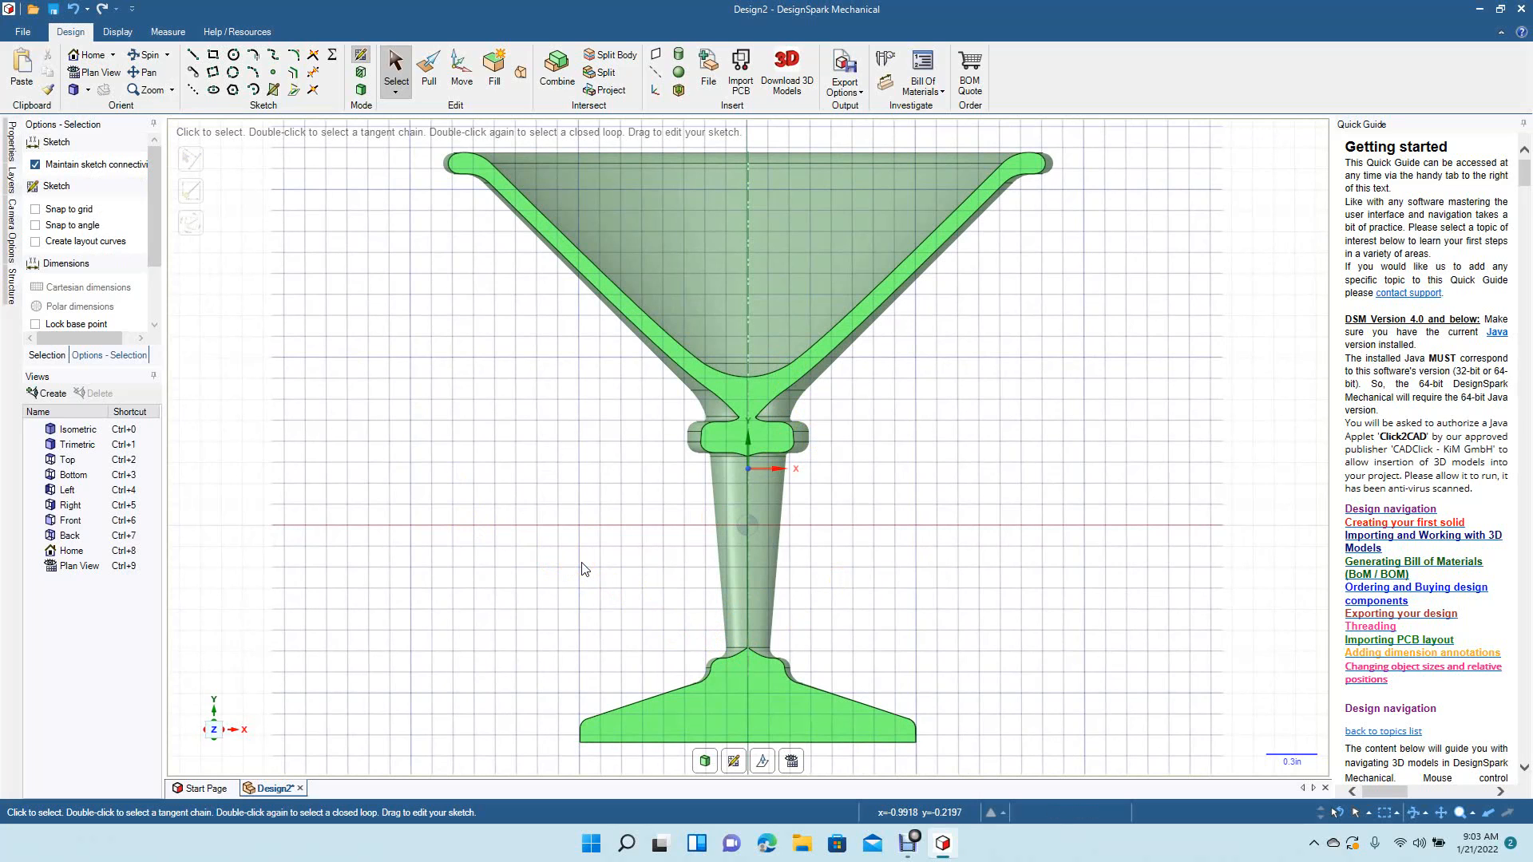
Draw two circles about 0.113 in in diameter, centred on the stem's opposite side edges just above the lower collar.
scroll(583, 568, "up", 4)
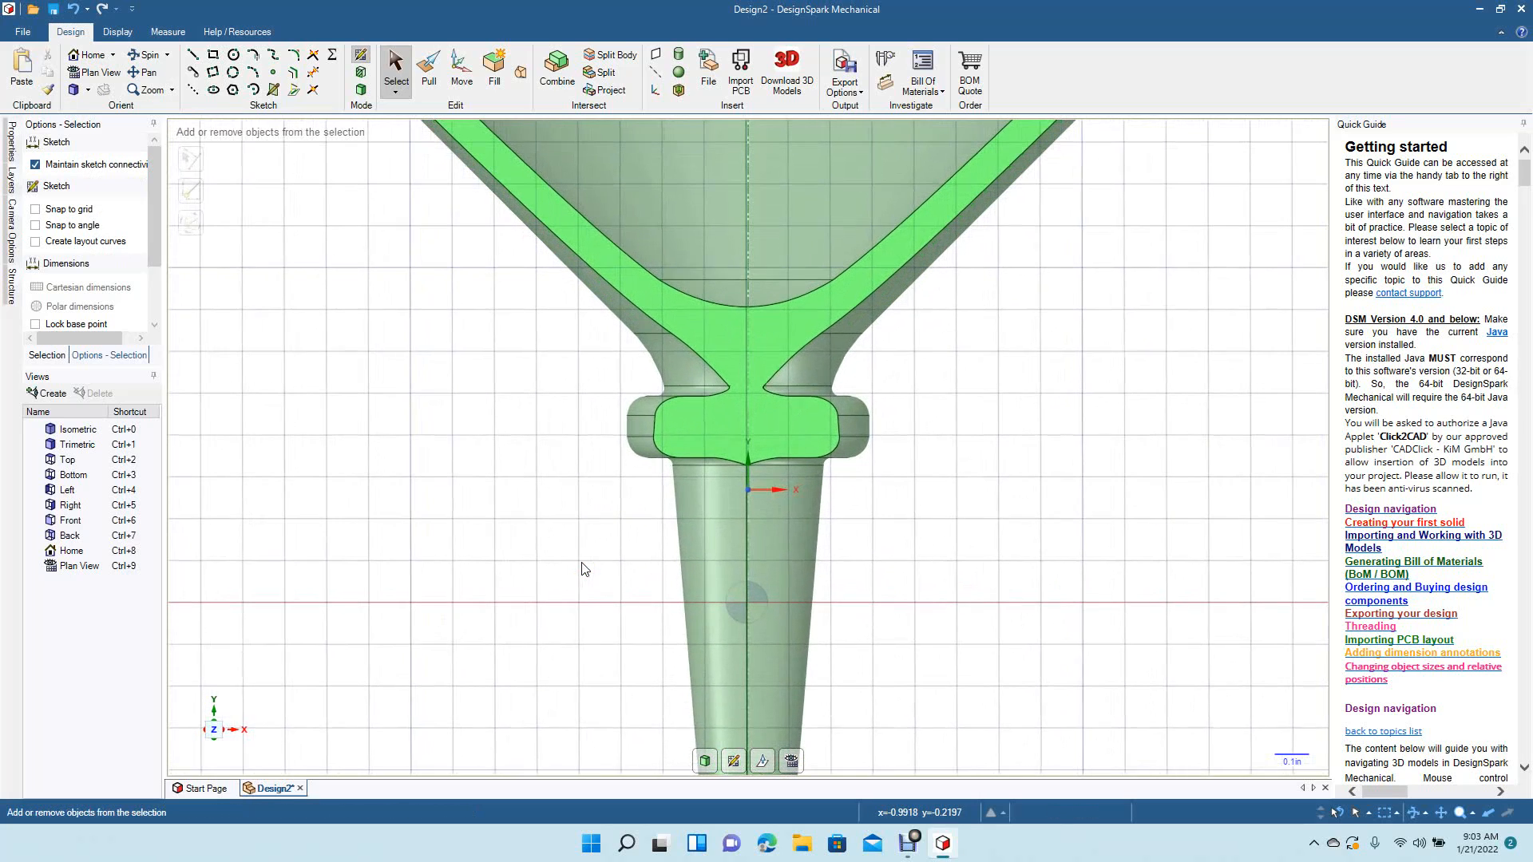
left_click(144, 73)
left_click_drag(468, 520, 487, 356)
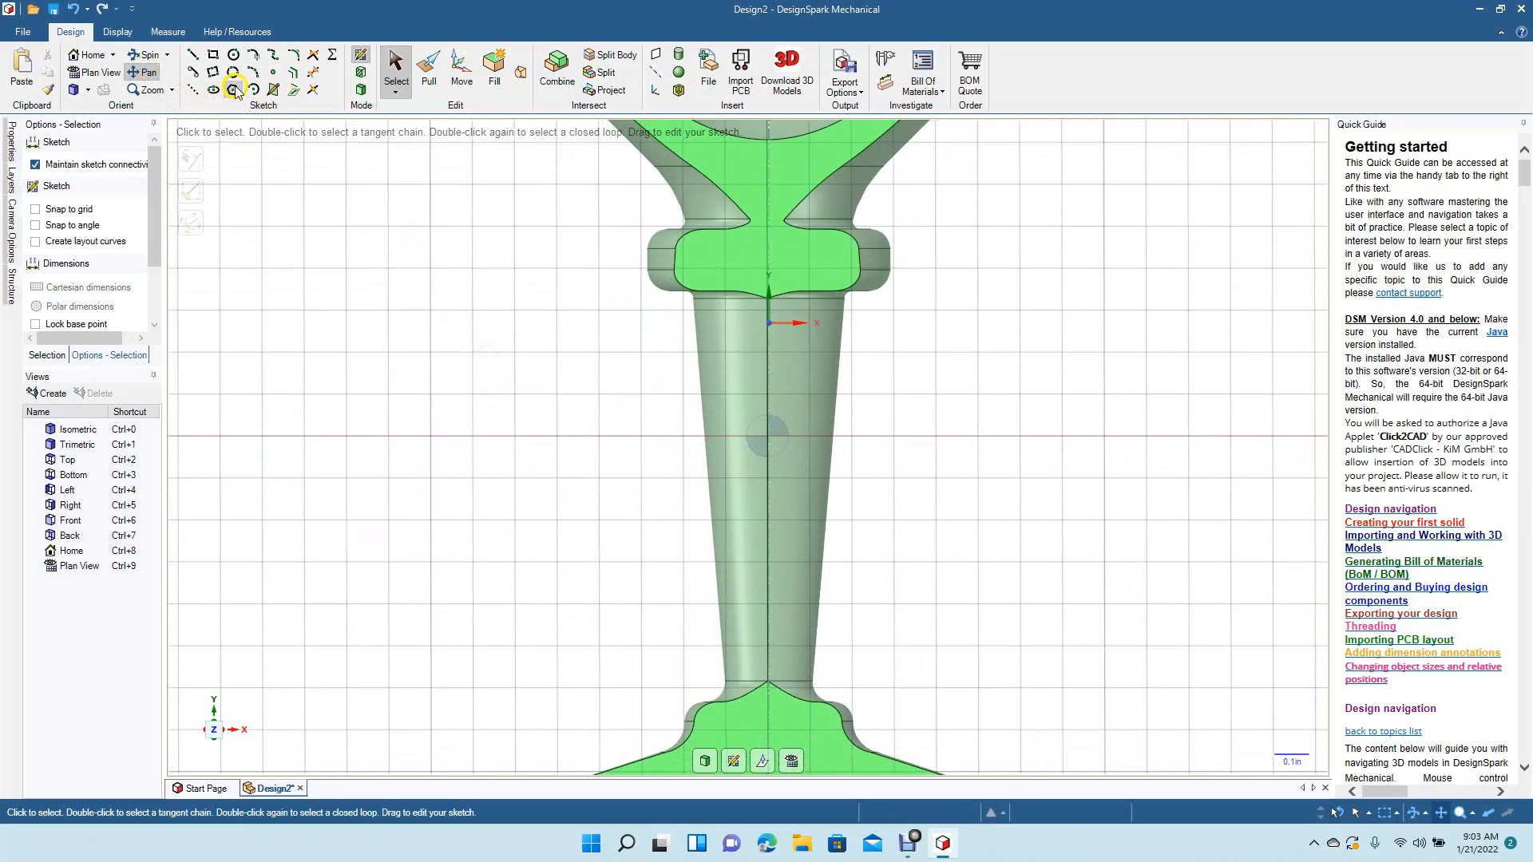
left_click(233, 54)
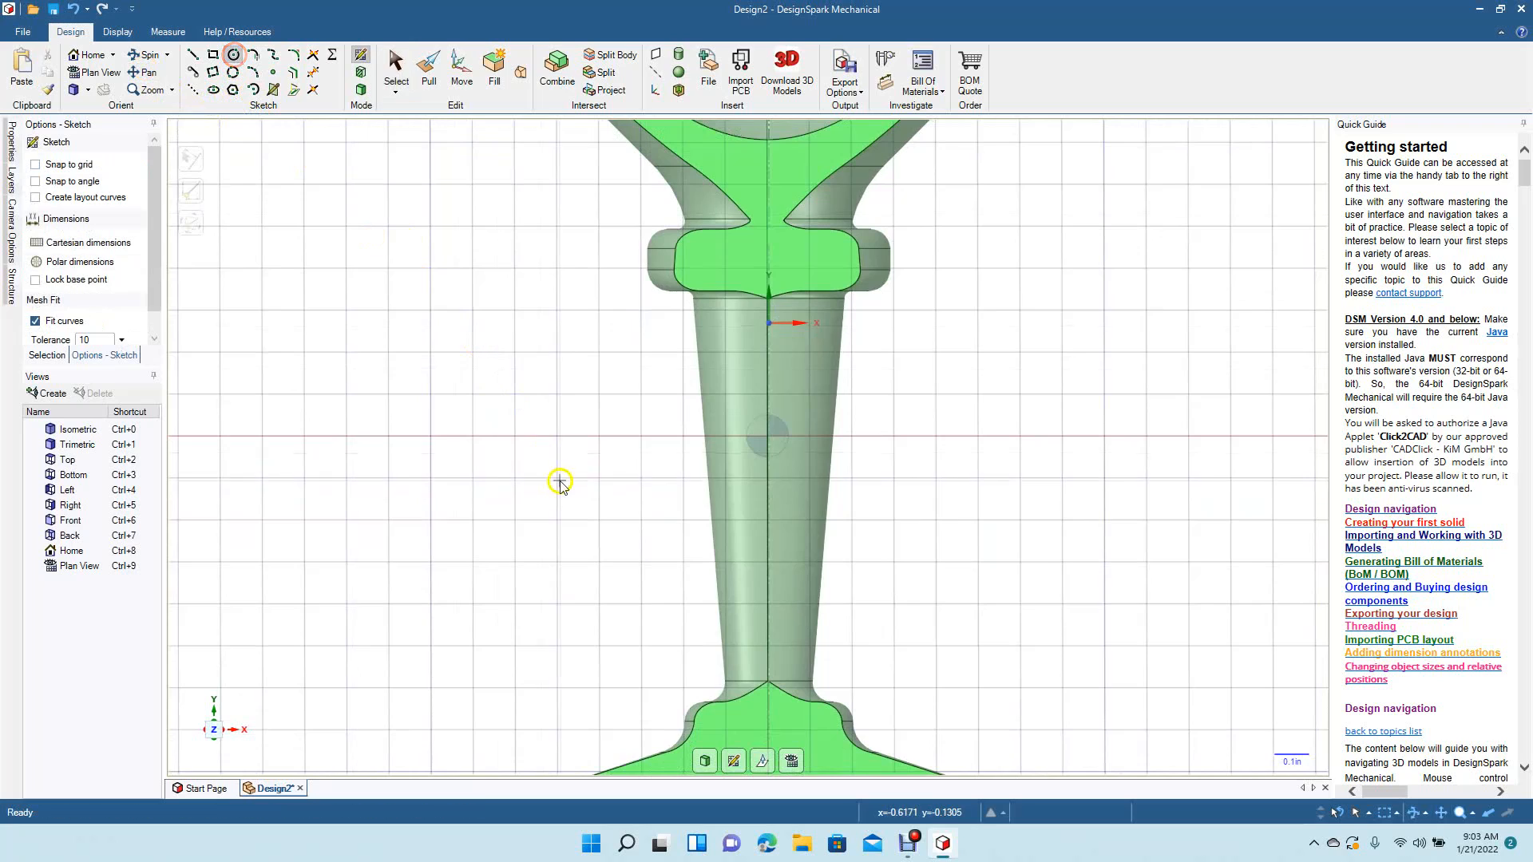
left_click(721, 645)
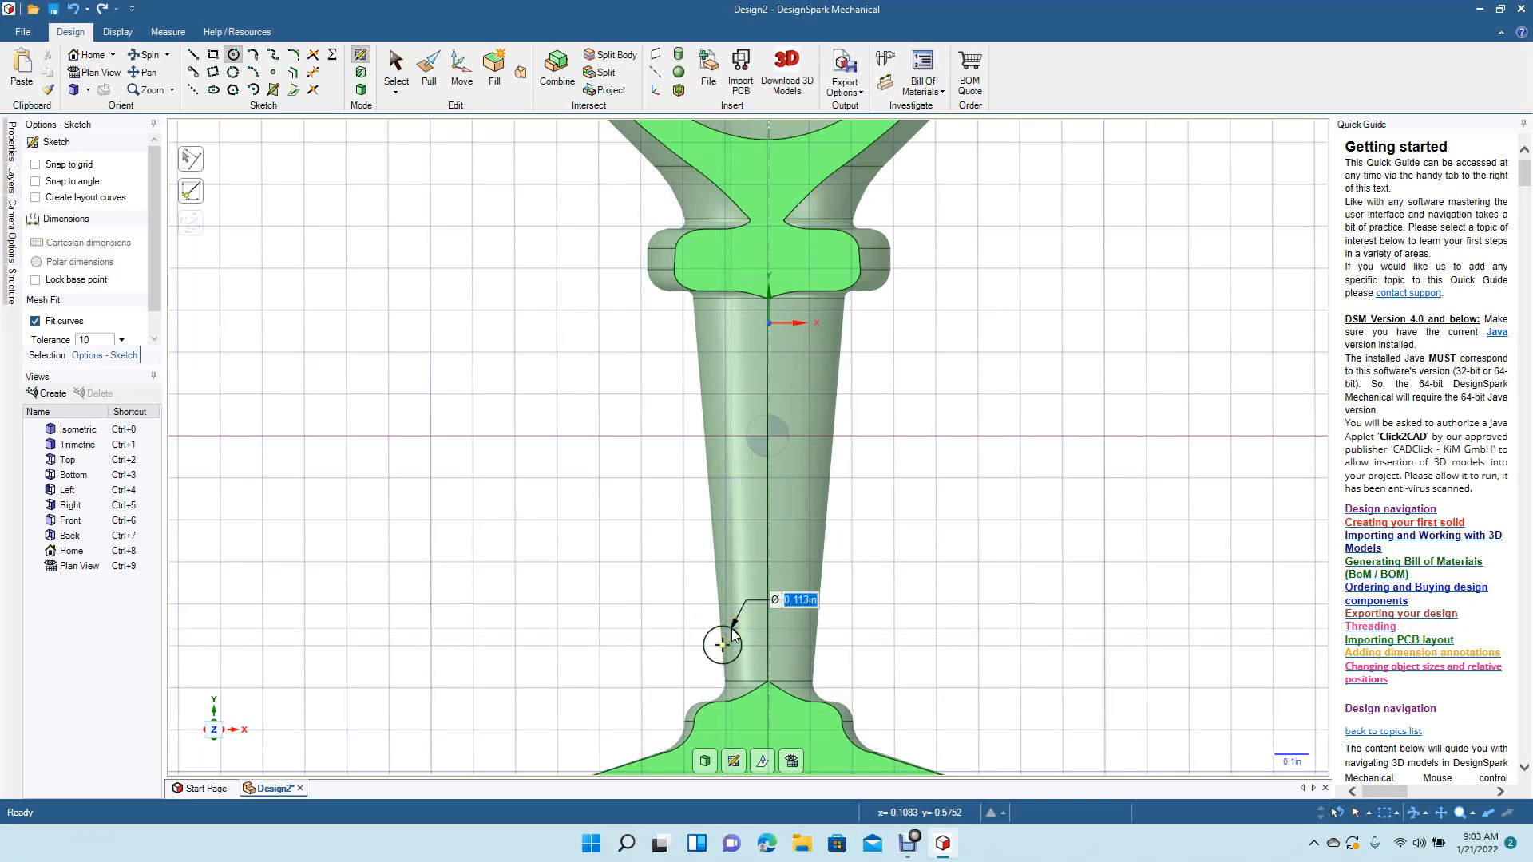
left_click(733, 634)
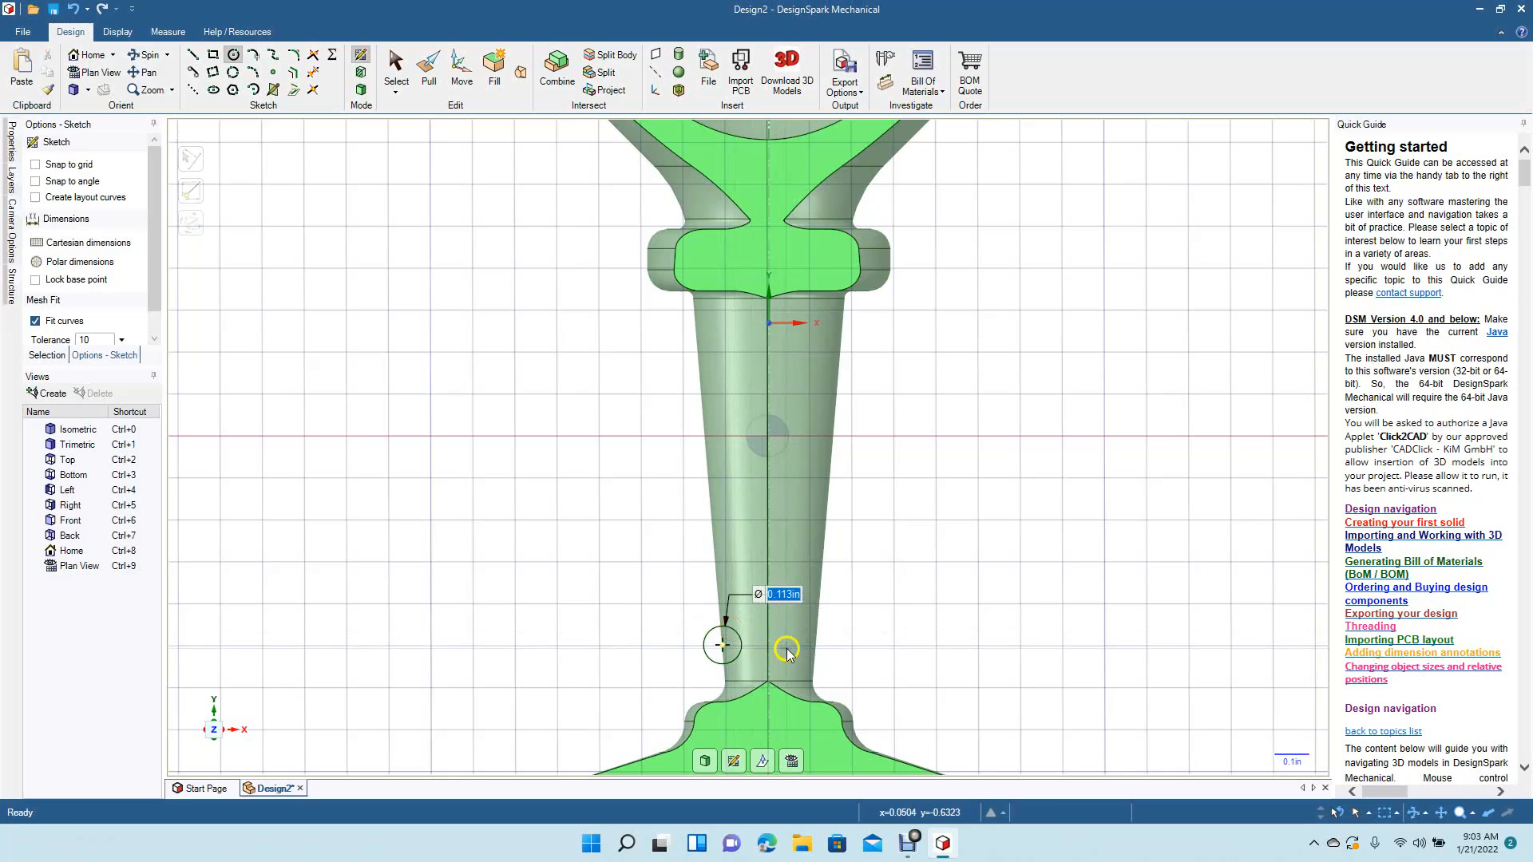
left_click(810, 646)
left_click(824, 640)
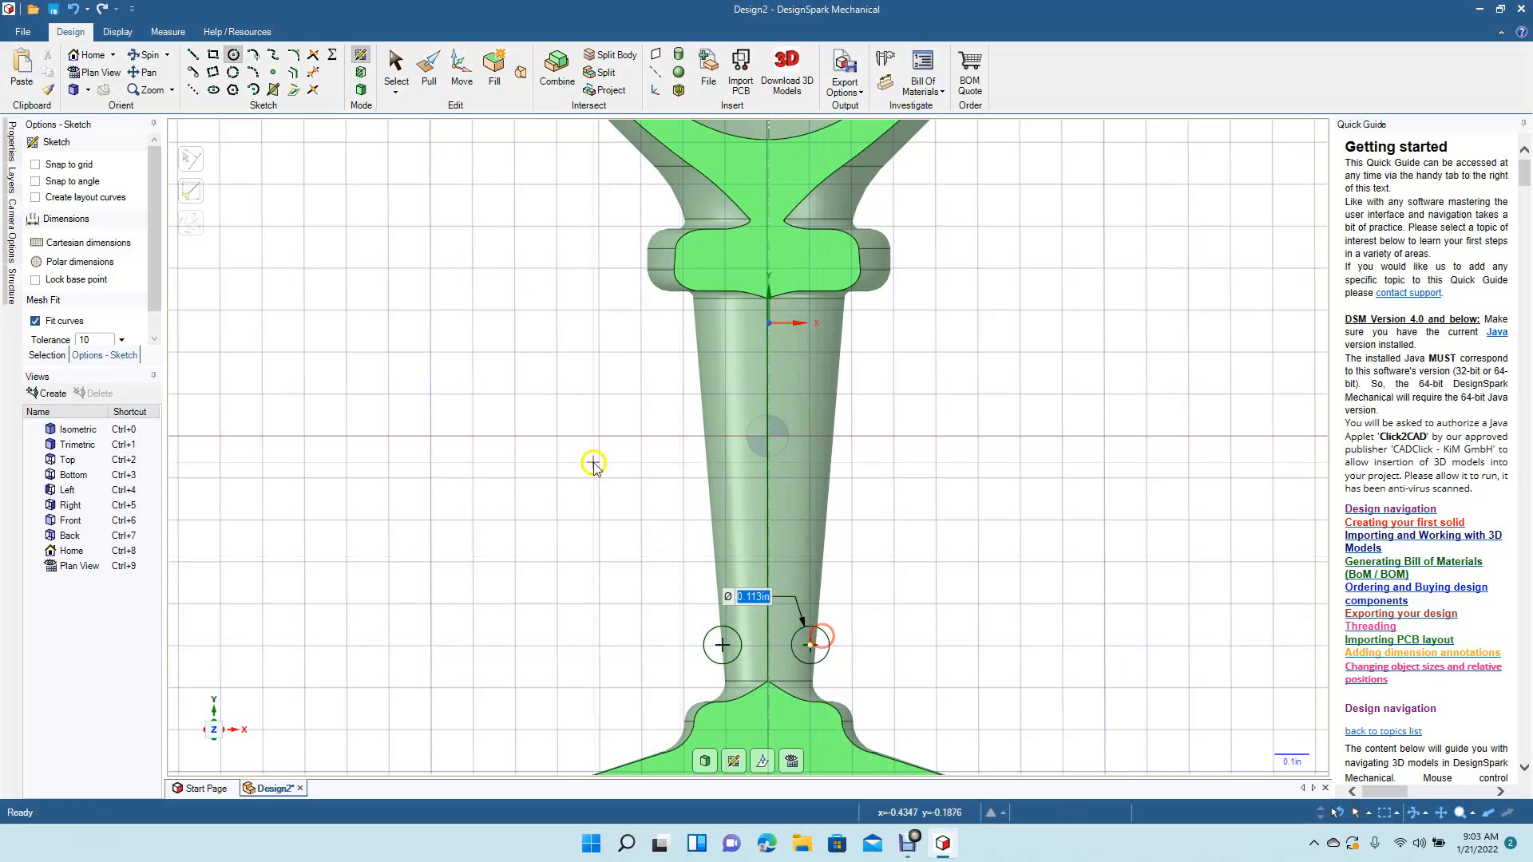
Try to revolve the left circle about the stem's axis into a right-handed helix with 0.197 in pitch up to the upper collar.
left_click(396, 68)
left_click(429, 70)
left_click(734, 595)
left_click(731, 650)
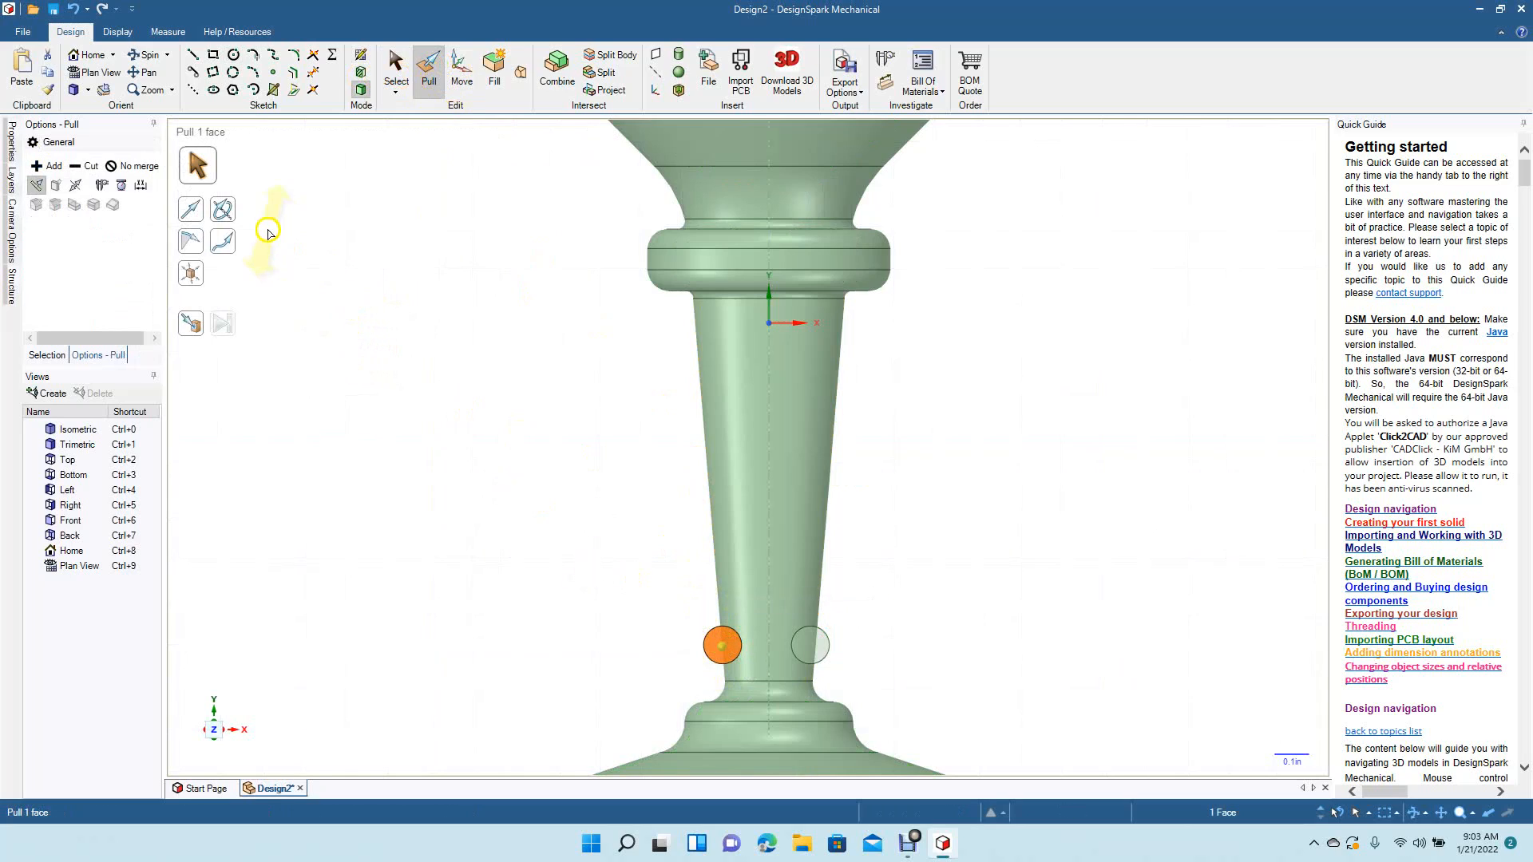
left_click(226, 212)
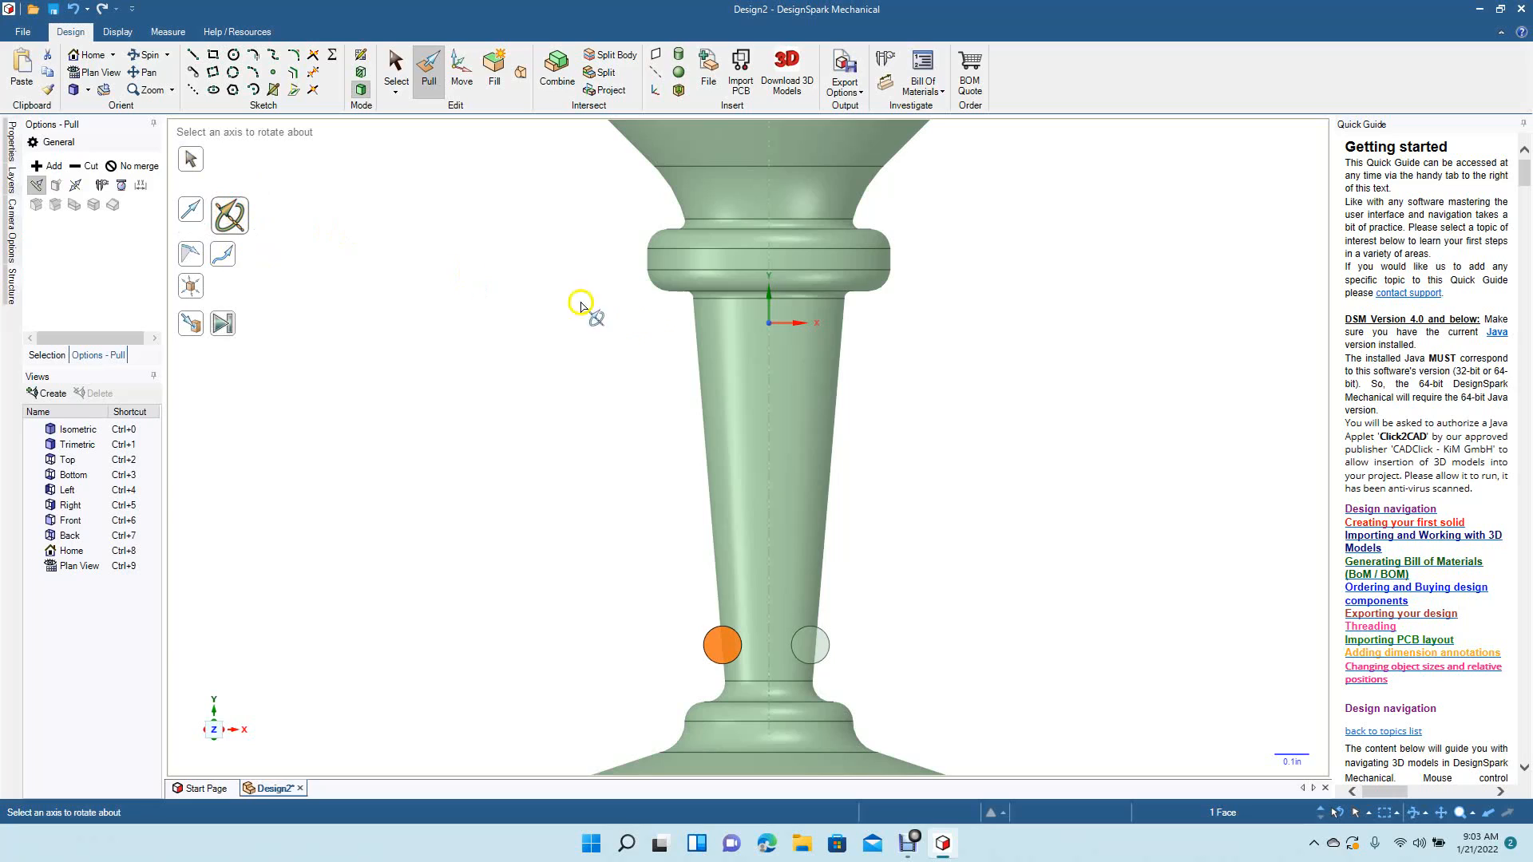
left_click(766, 431)
left_click(766, 431)
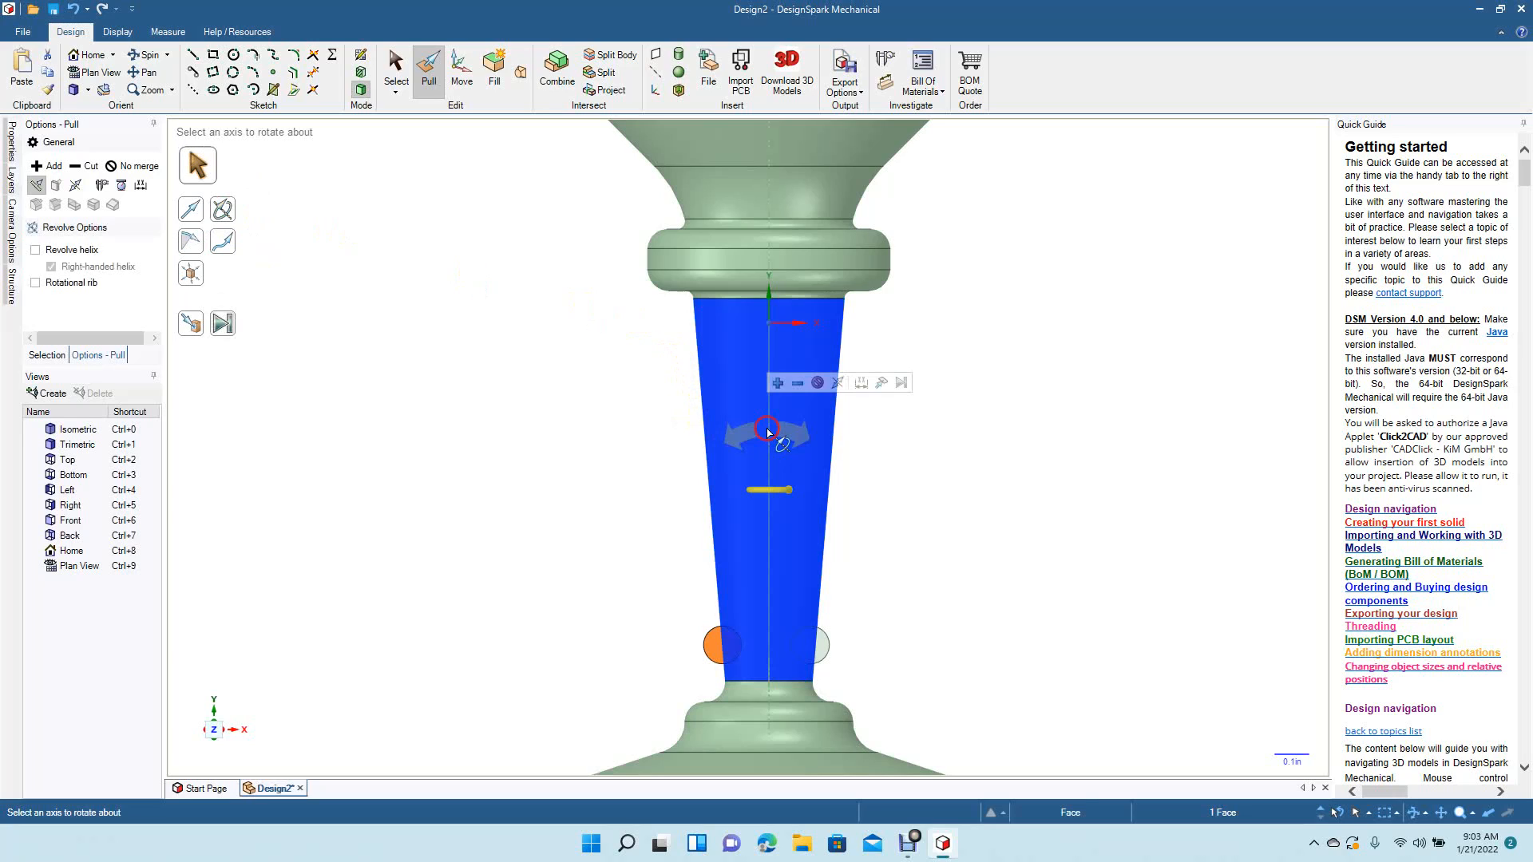
left_click(72, 249)
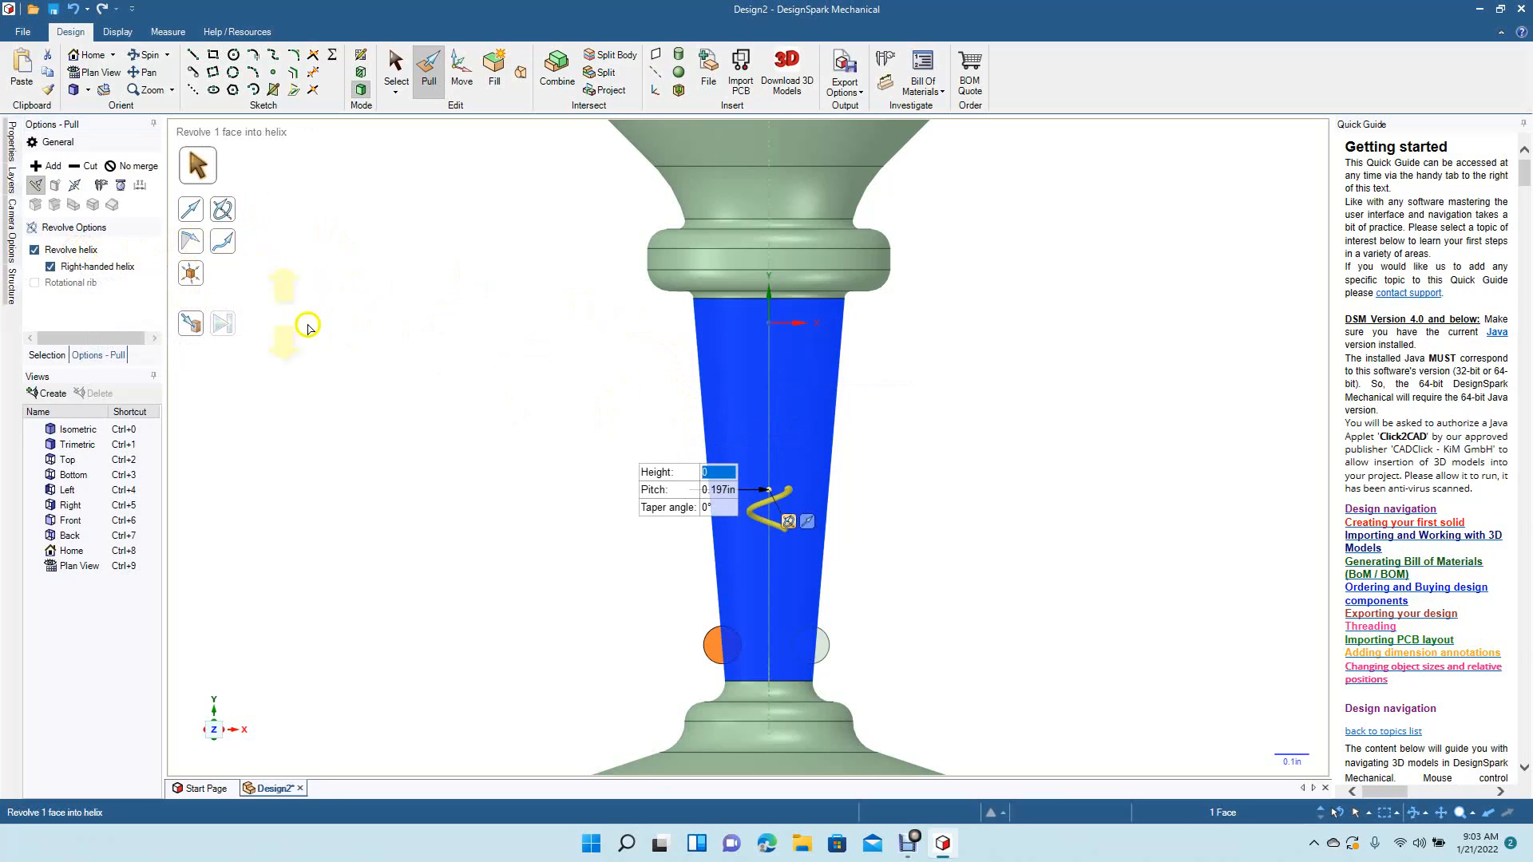
left_click_drag(716, 643, 641, 286)
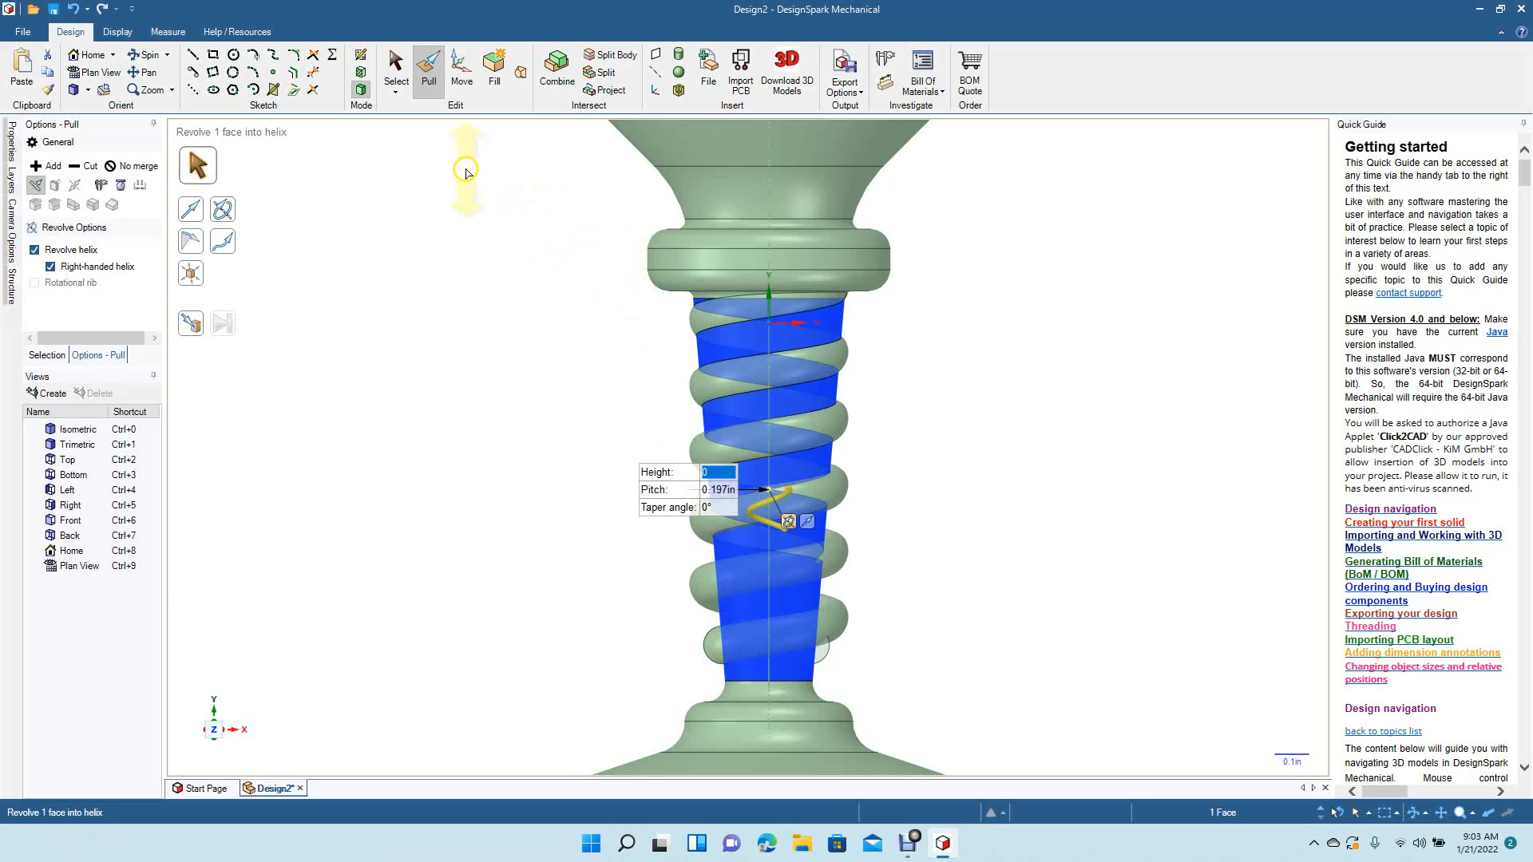
Try to revolve the right circle into a second right-handed helix with 0.197 in pitch up the stem, and undo the helix work.
left_click(396, 84)
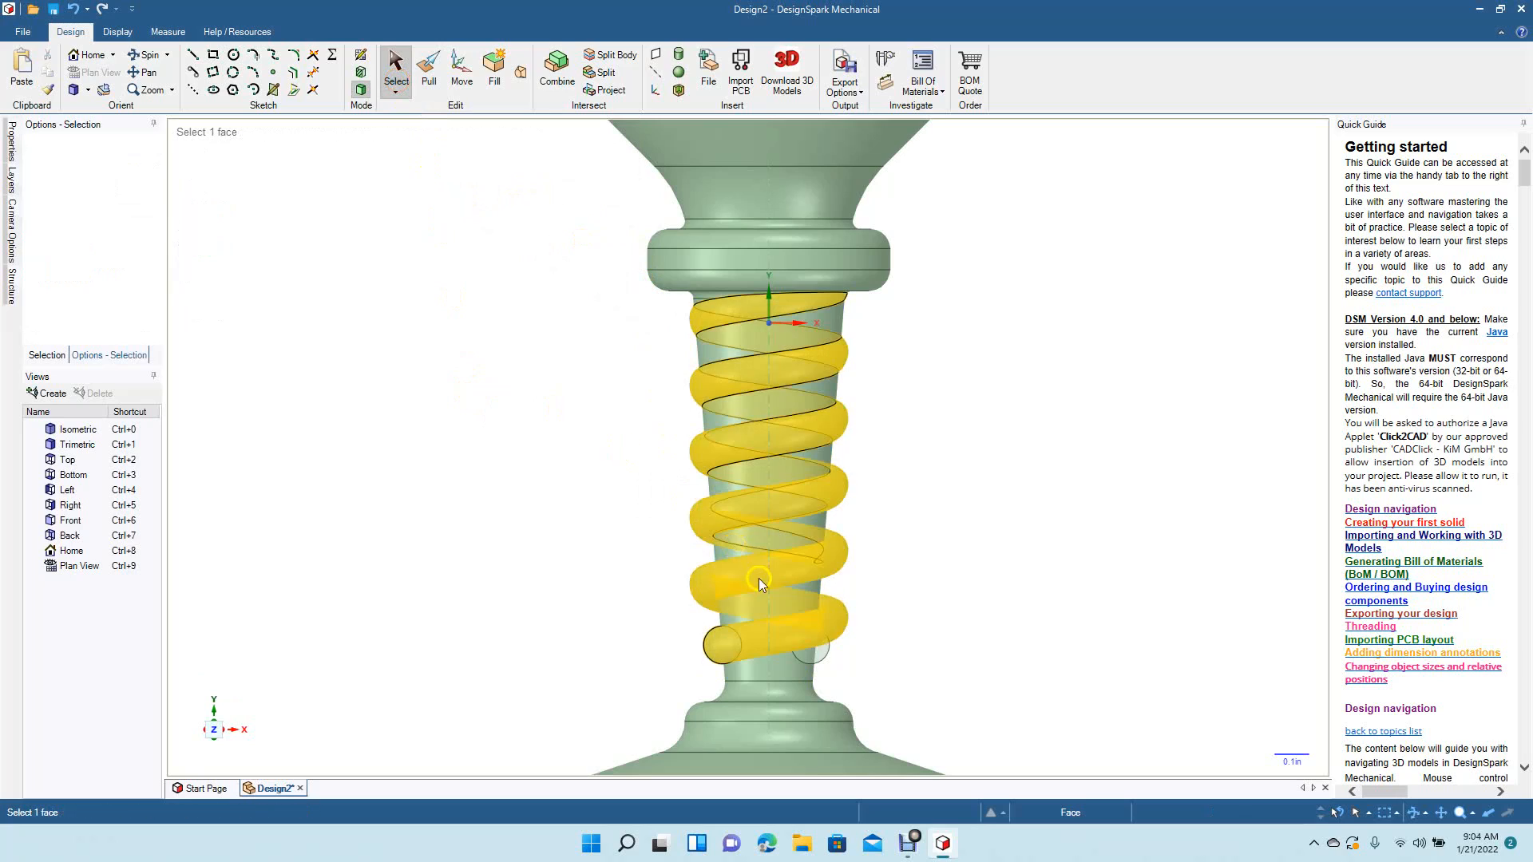
left_click(808, 644)
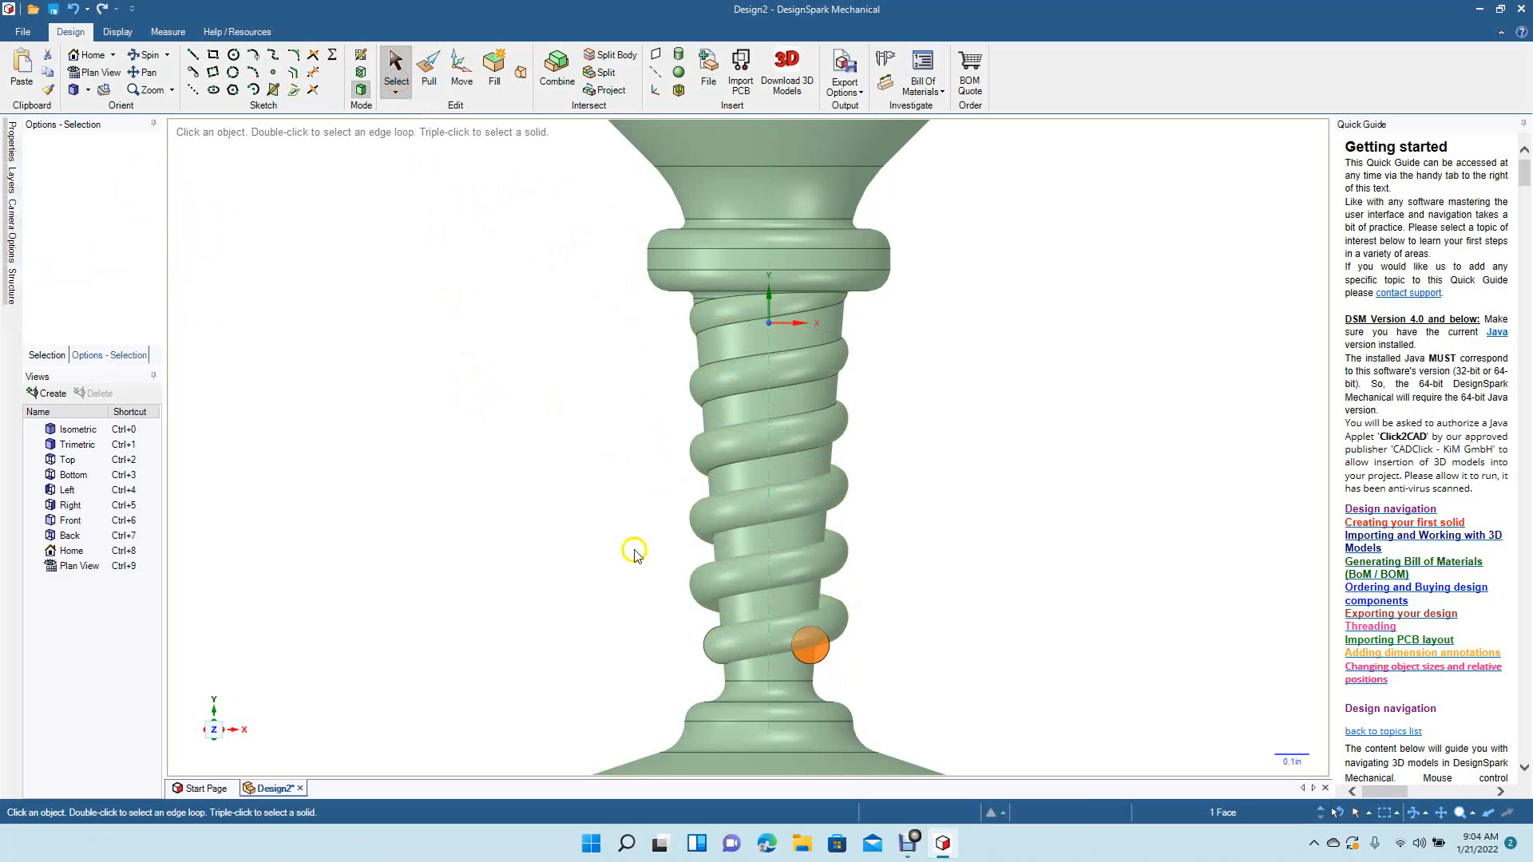
left_click(431, 84)
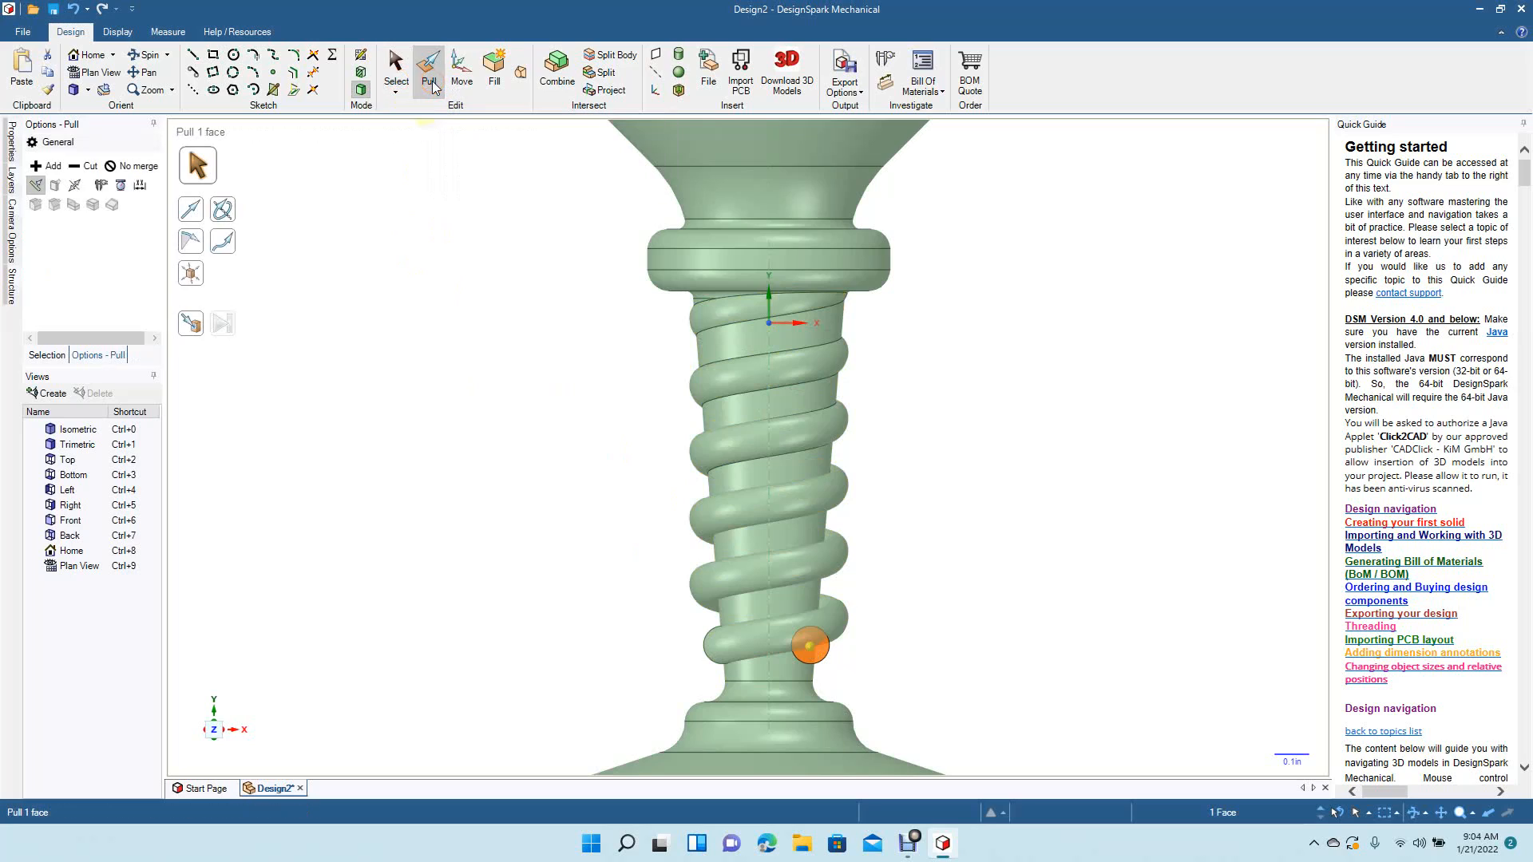
left_click(227, 212)
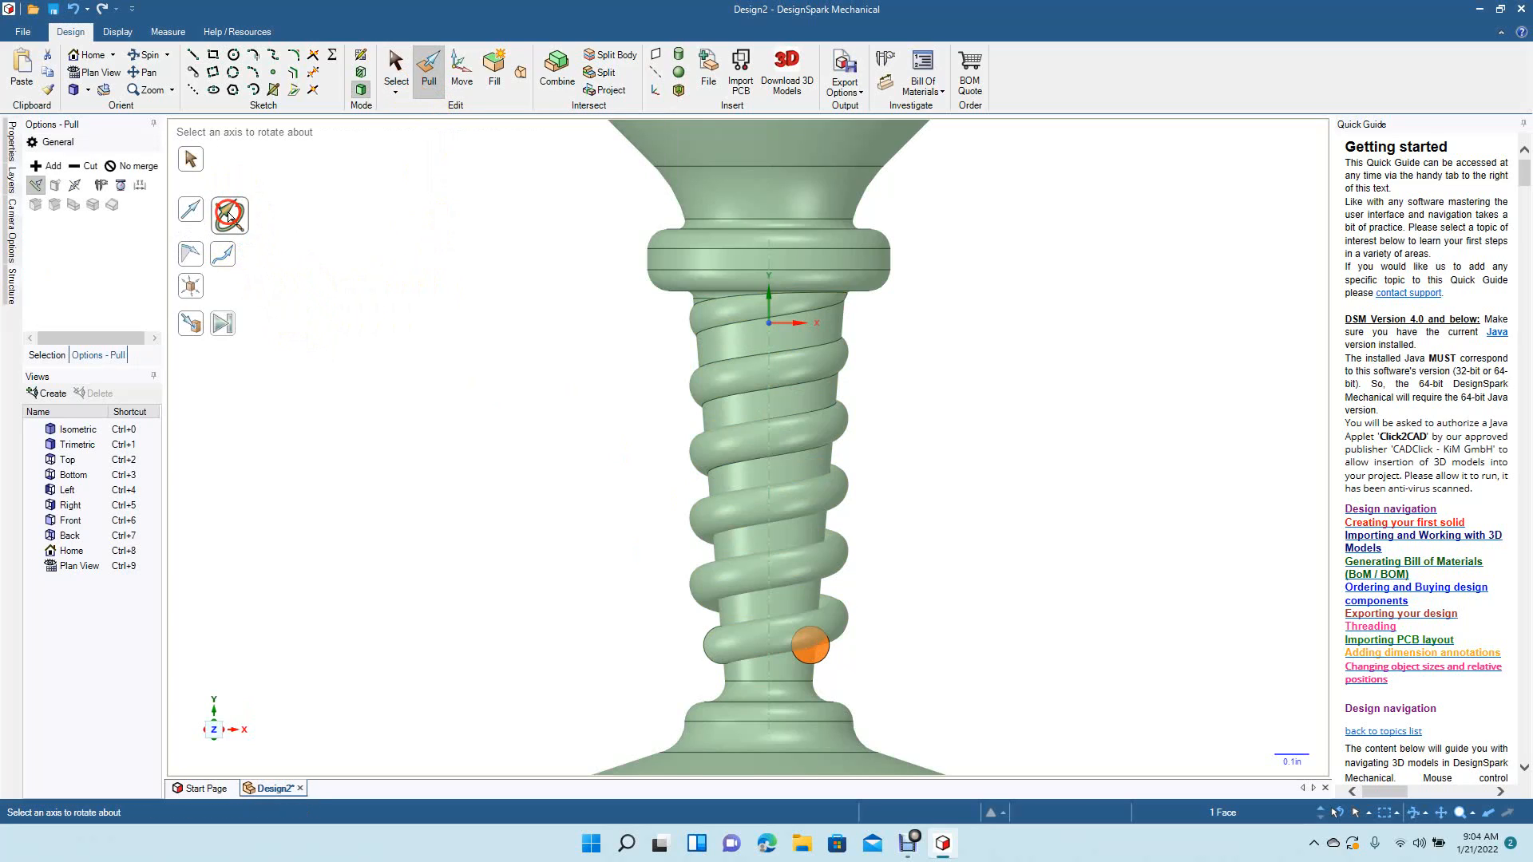
left_click(769, 617)
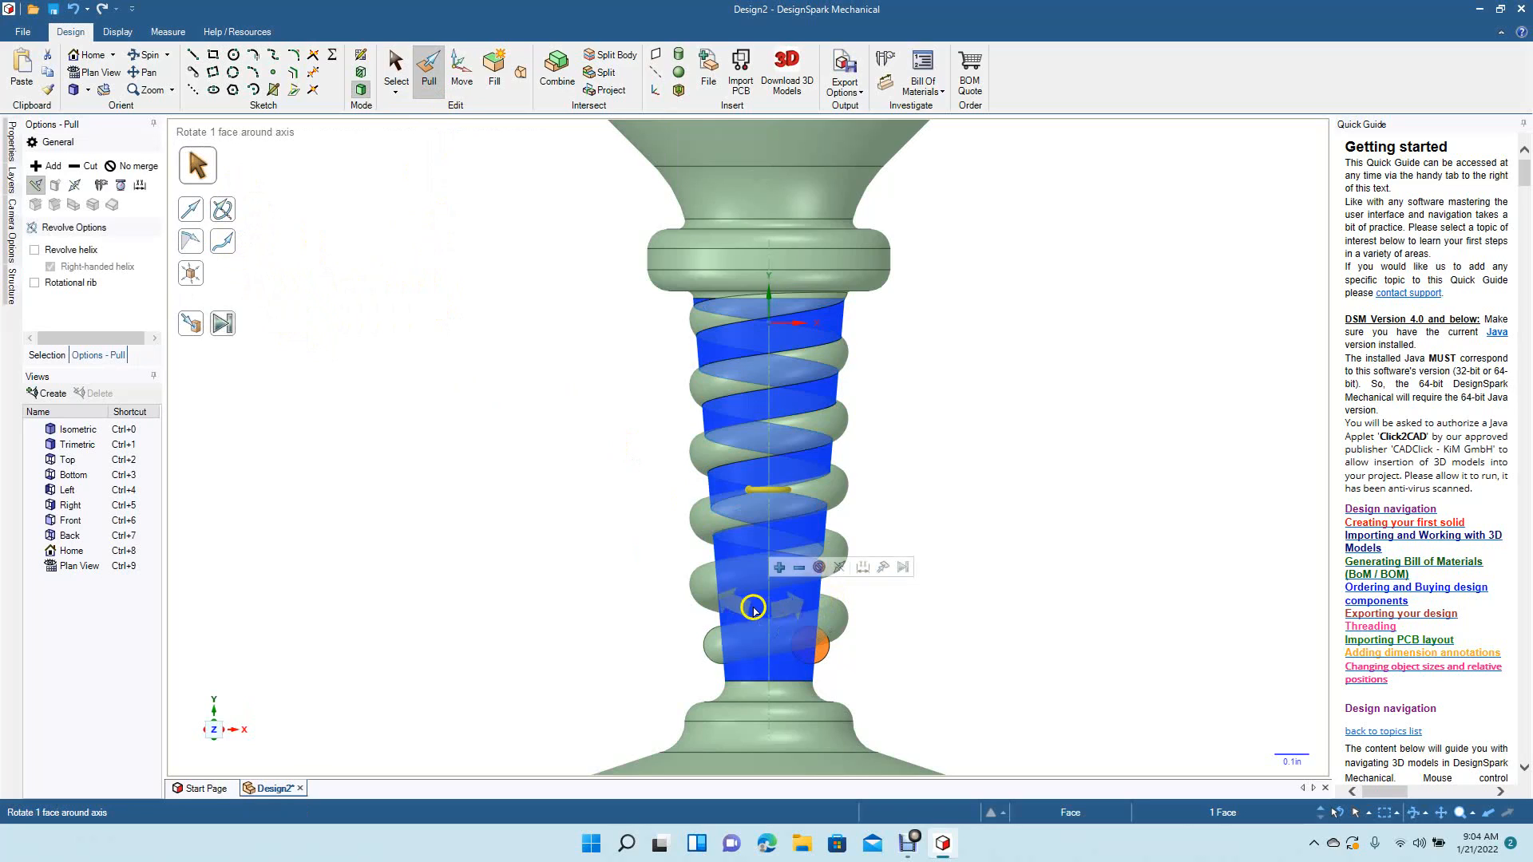
left_click(95, 285)
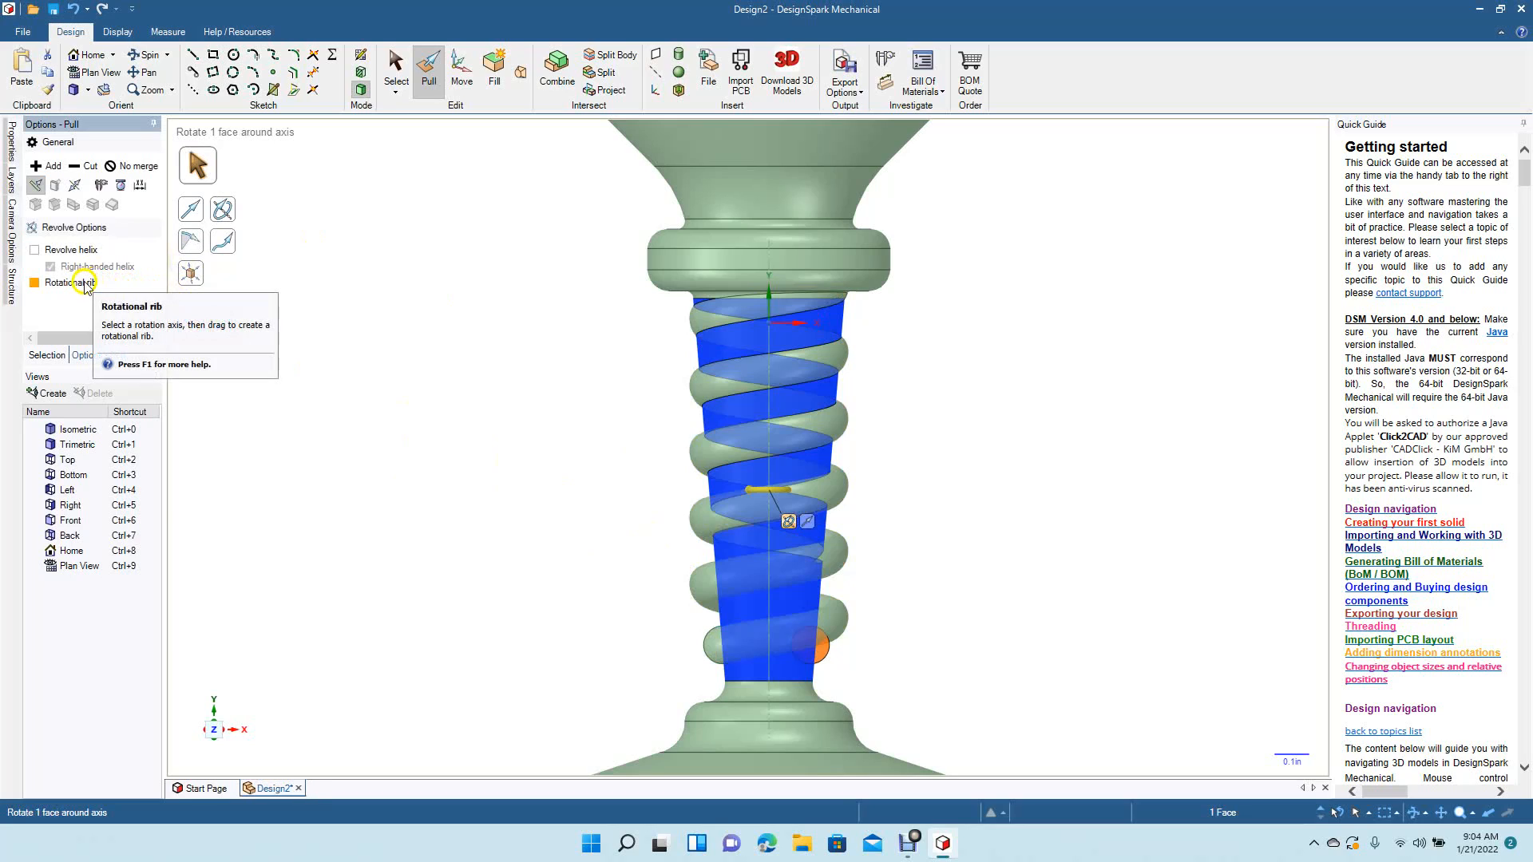
left_click(35, 251)
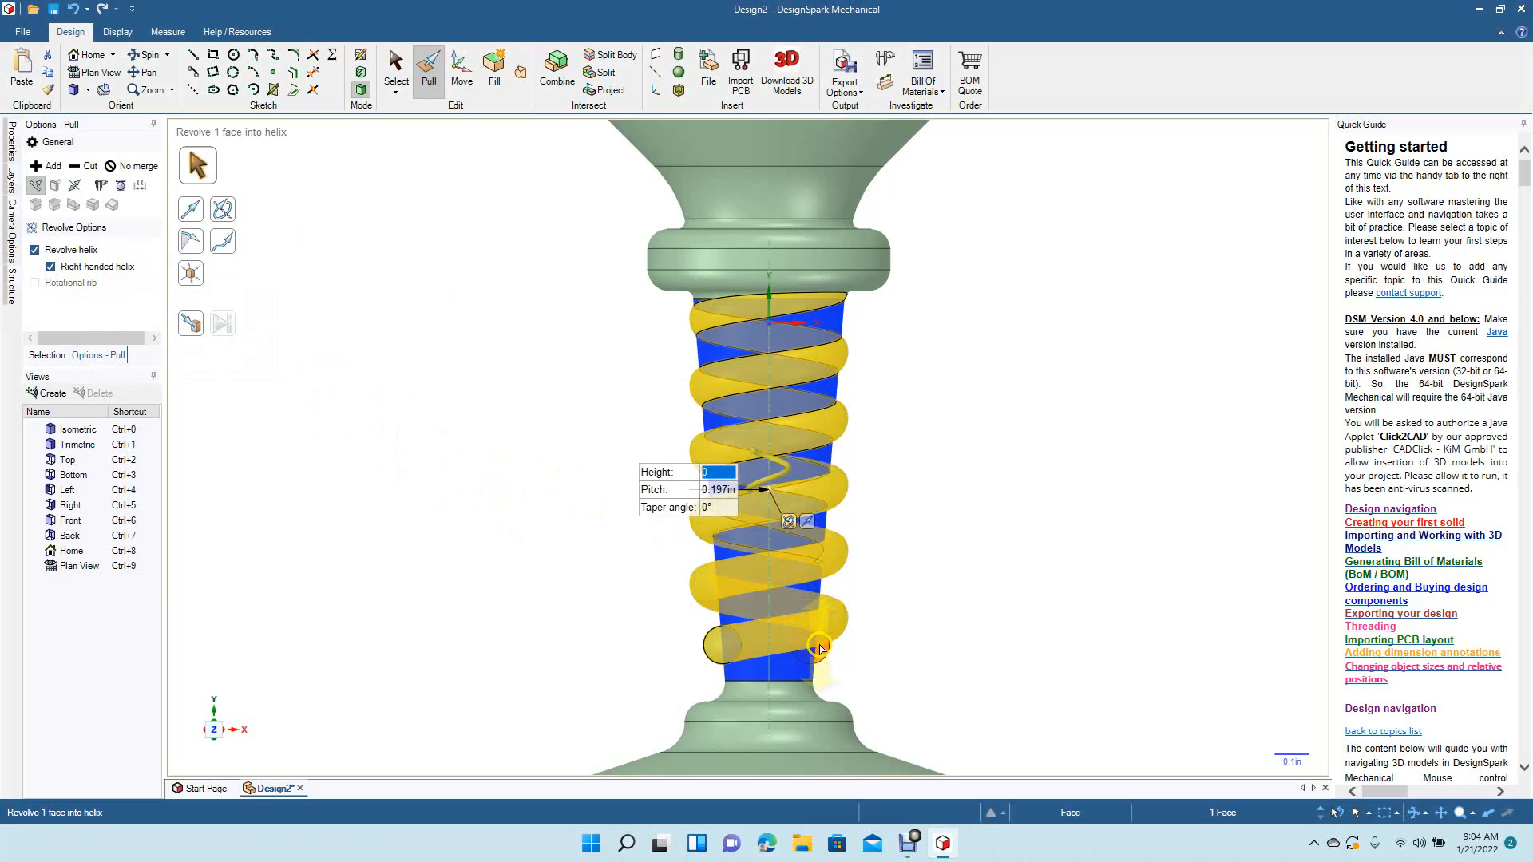
left_click_drag(819, 648, 865, 256)
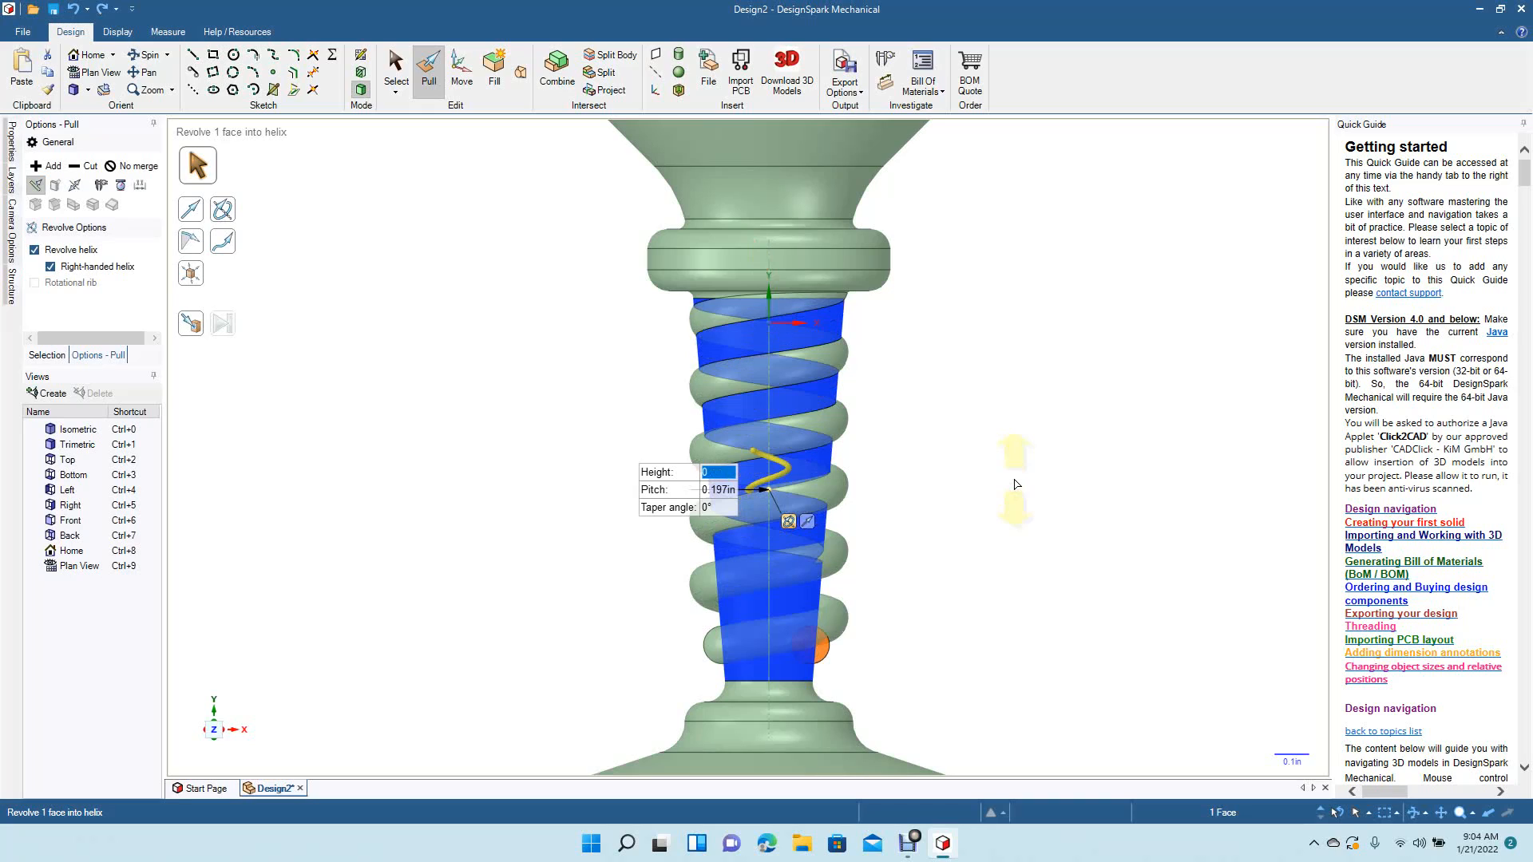
key("ctrl+z")
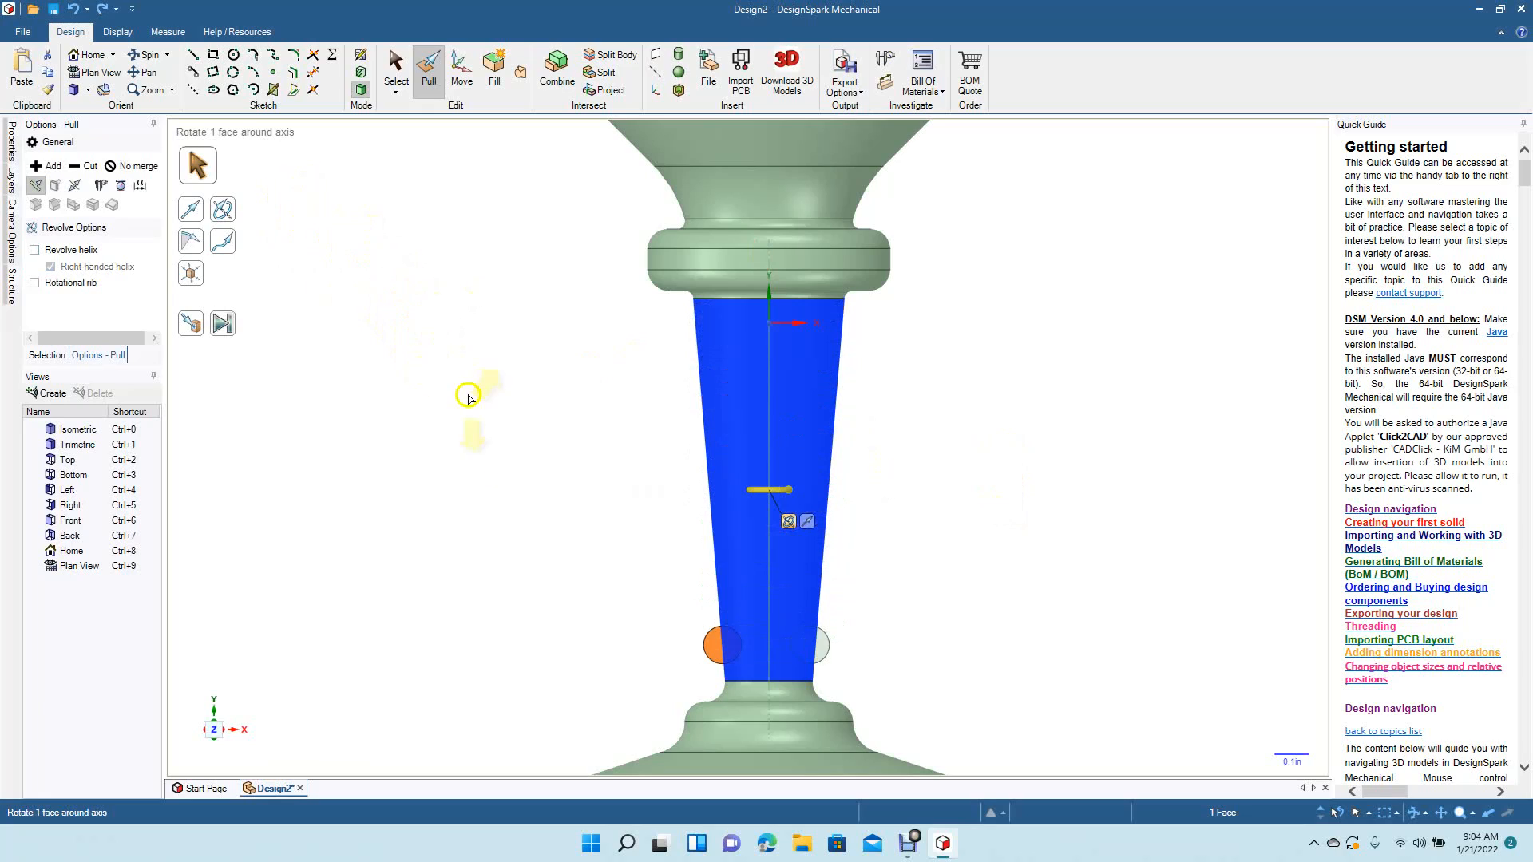
Try to revolve the left circle about the stem's axis into a right-handed helix about 1.05 in high with 0.197 in pitch.
left_click(396, 63)
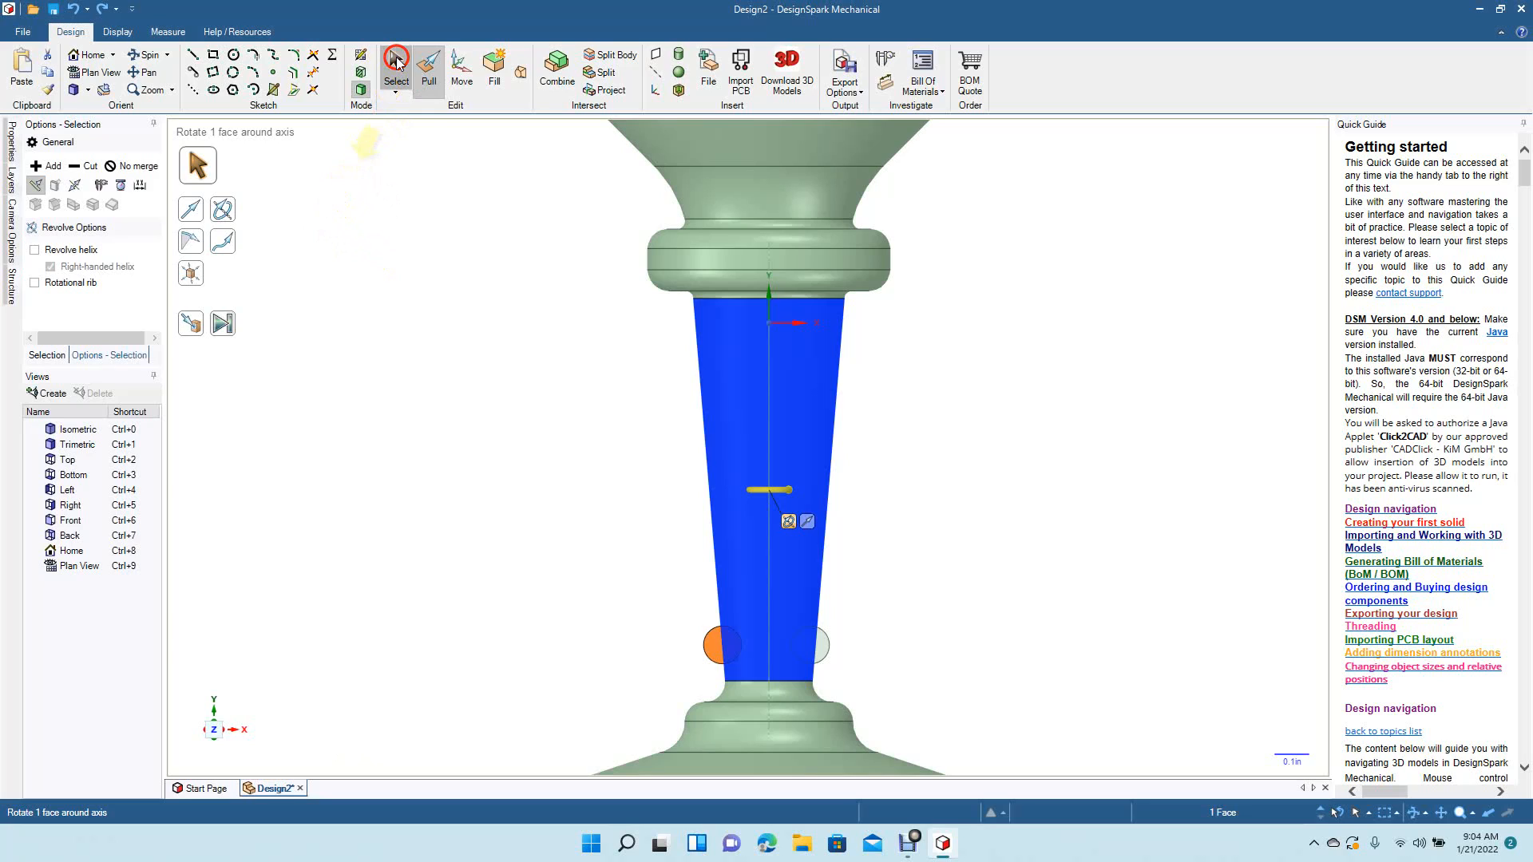
left_click(495, 404)
left_click(721, 646)
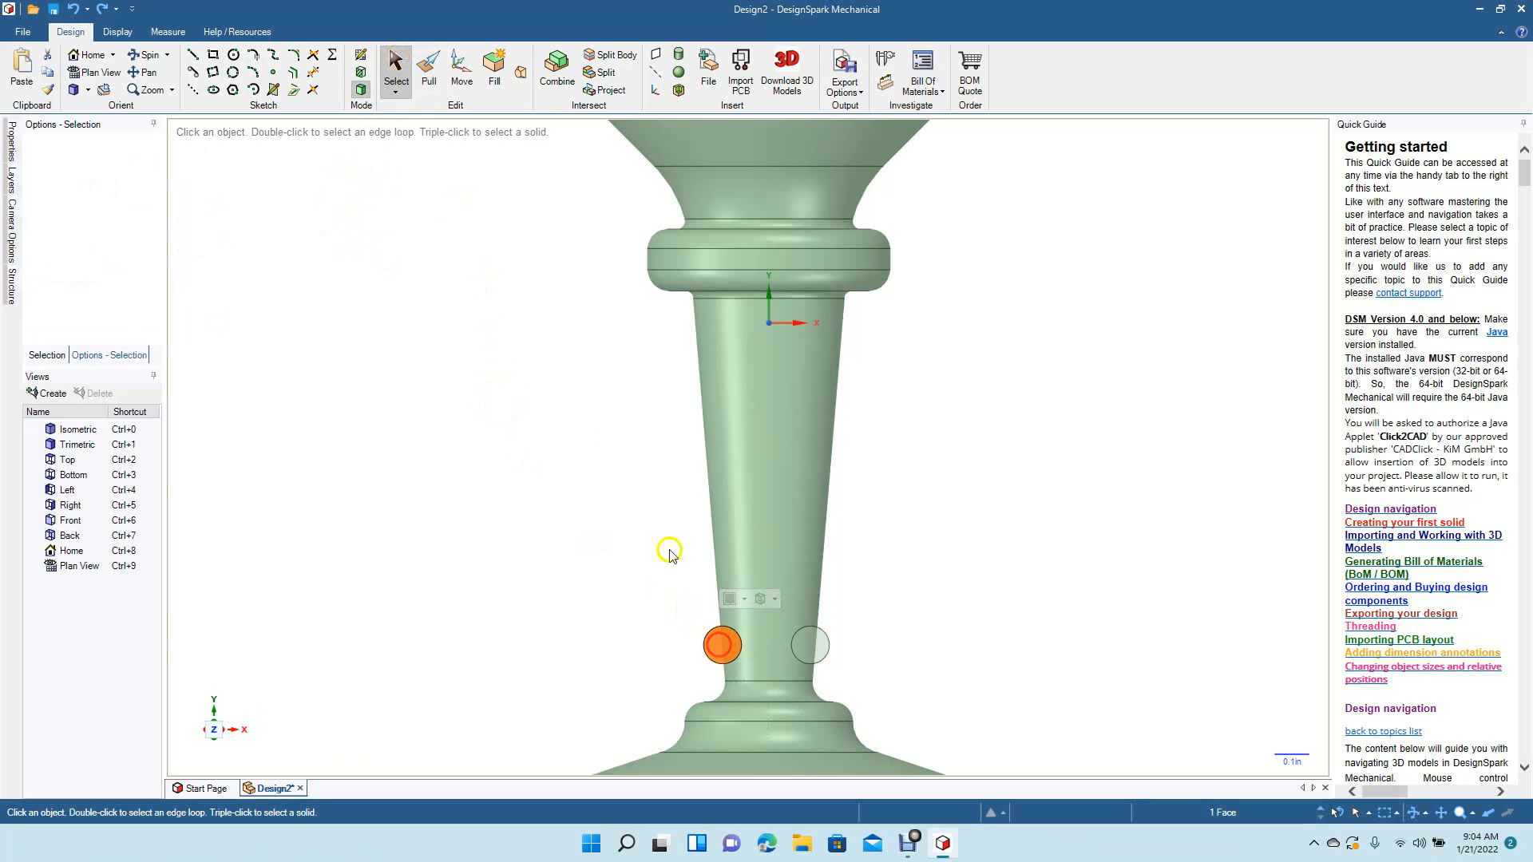
left_click(429, 65)
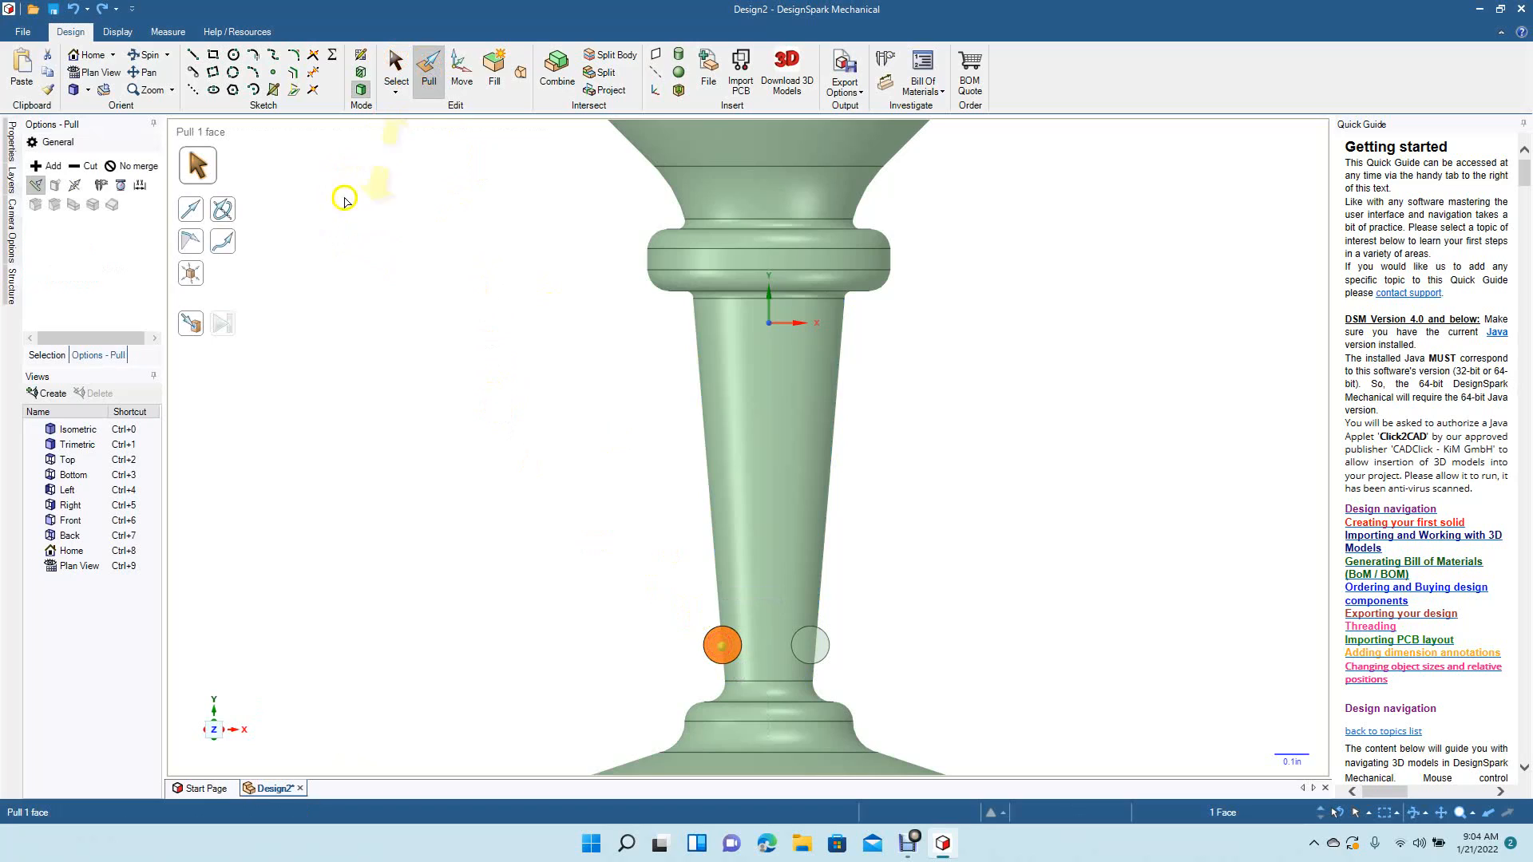
left_click(227, 211)
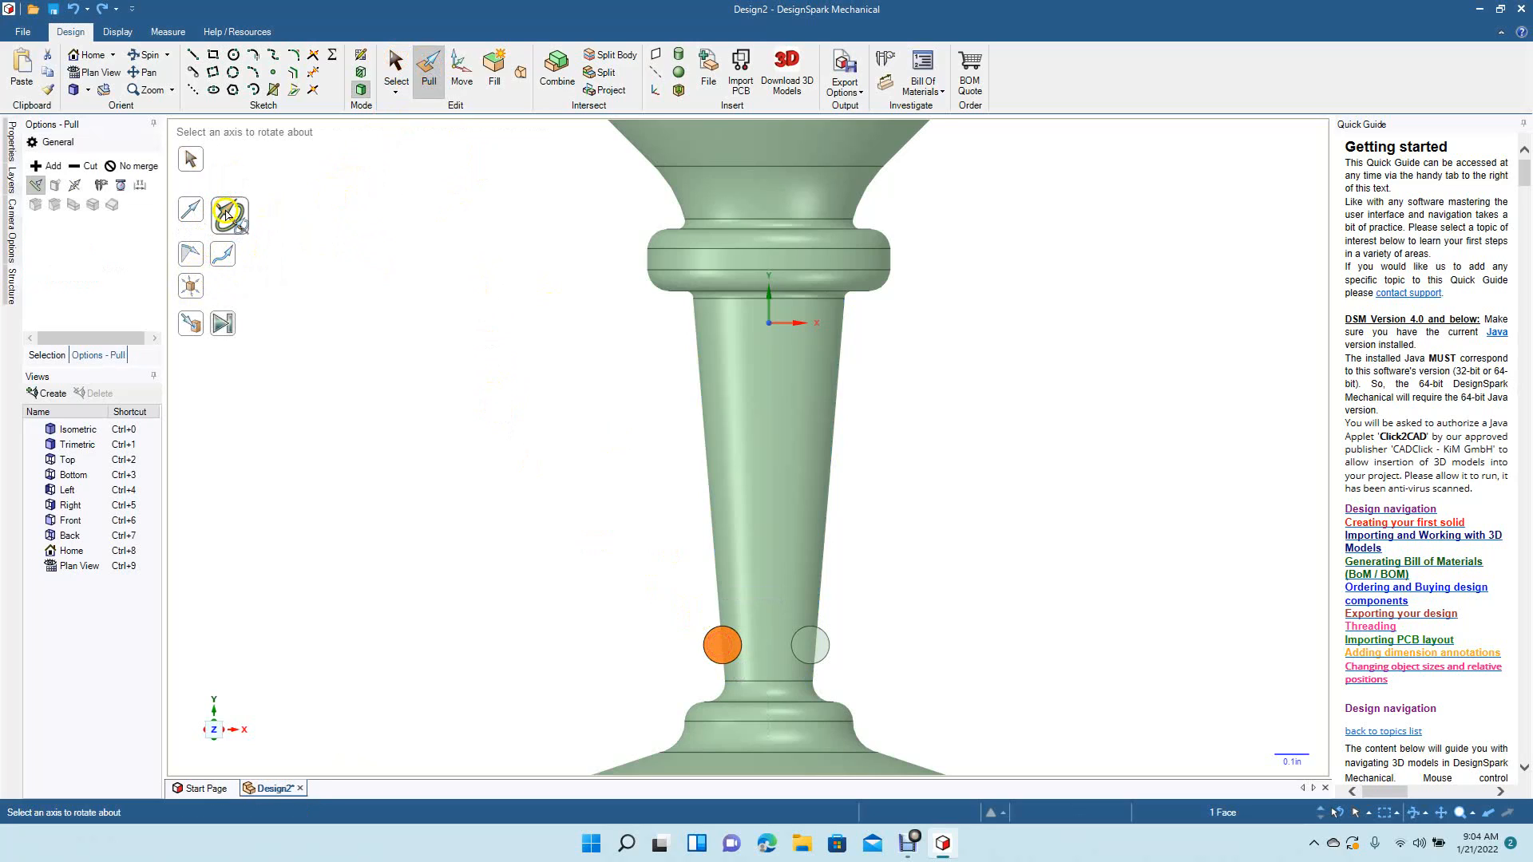
left_click(754, 671)
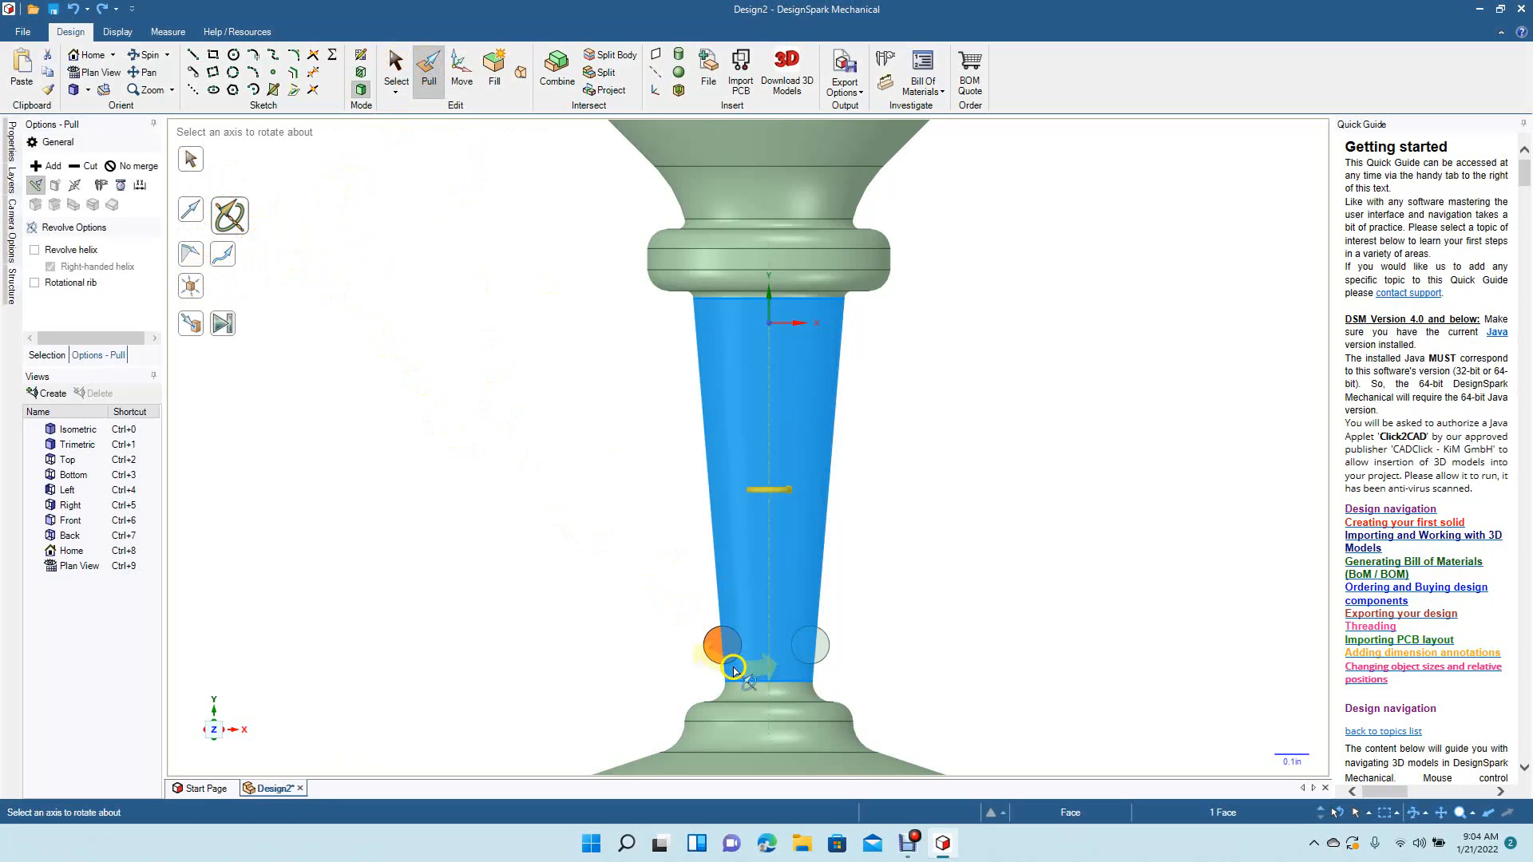
left_click(770, 680)
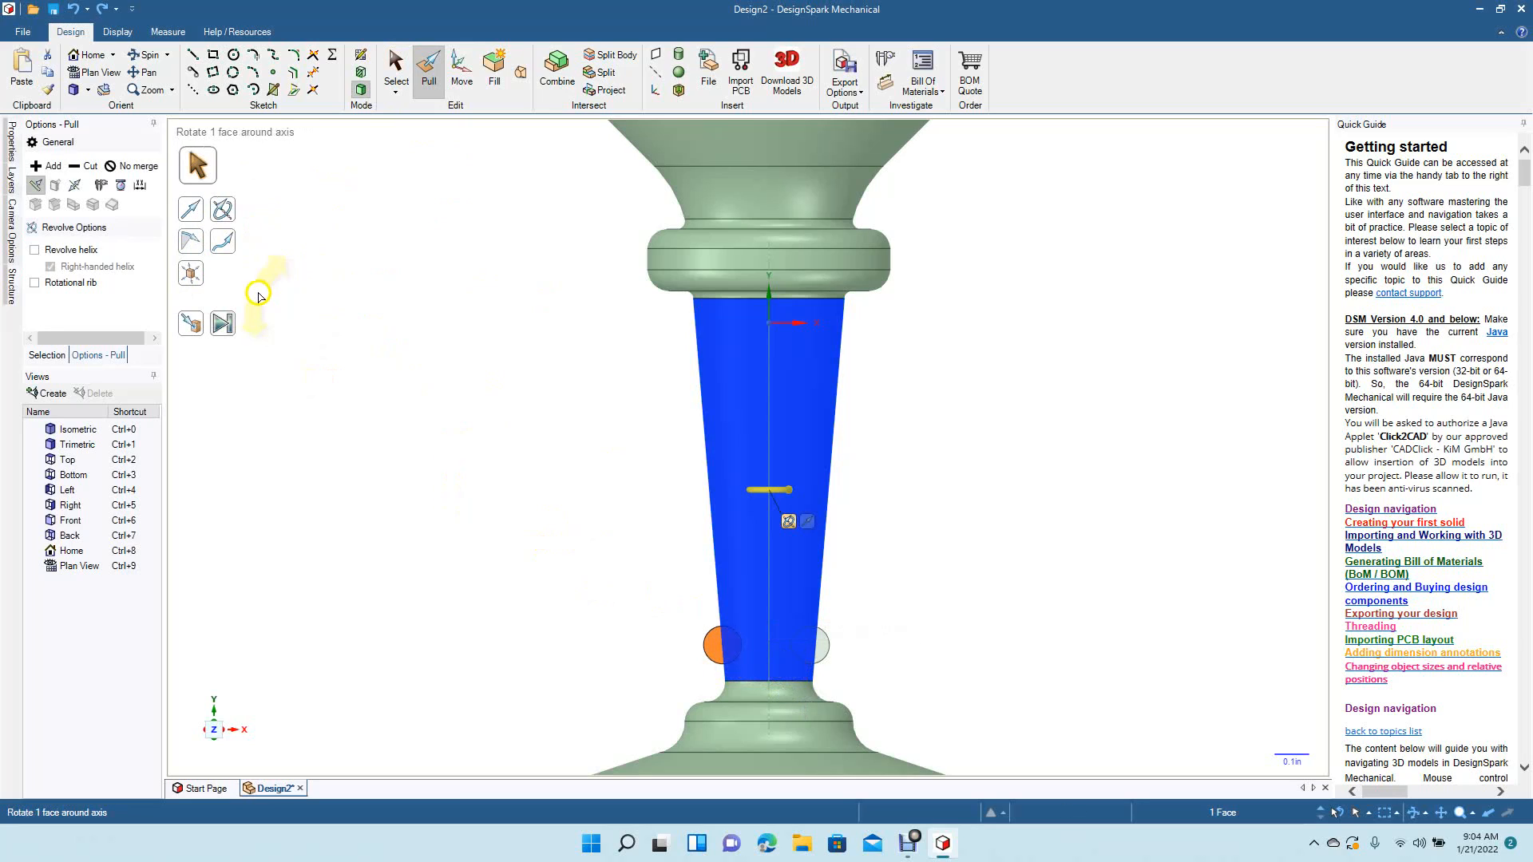
left_click(80, 250)
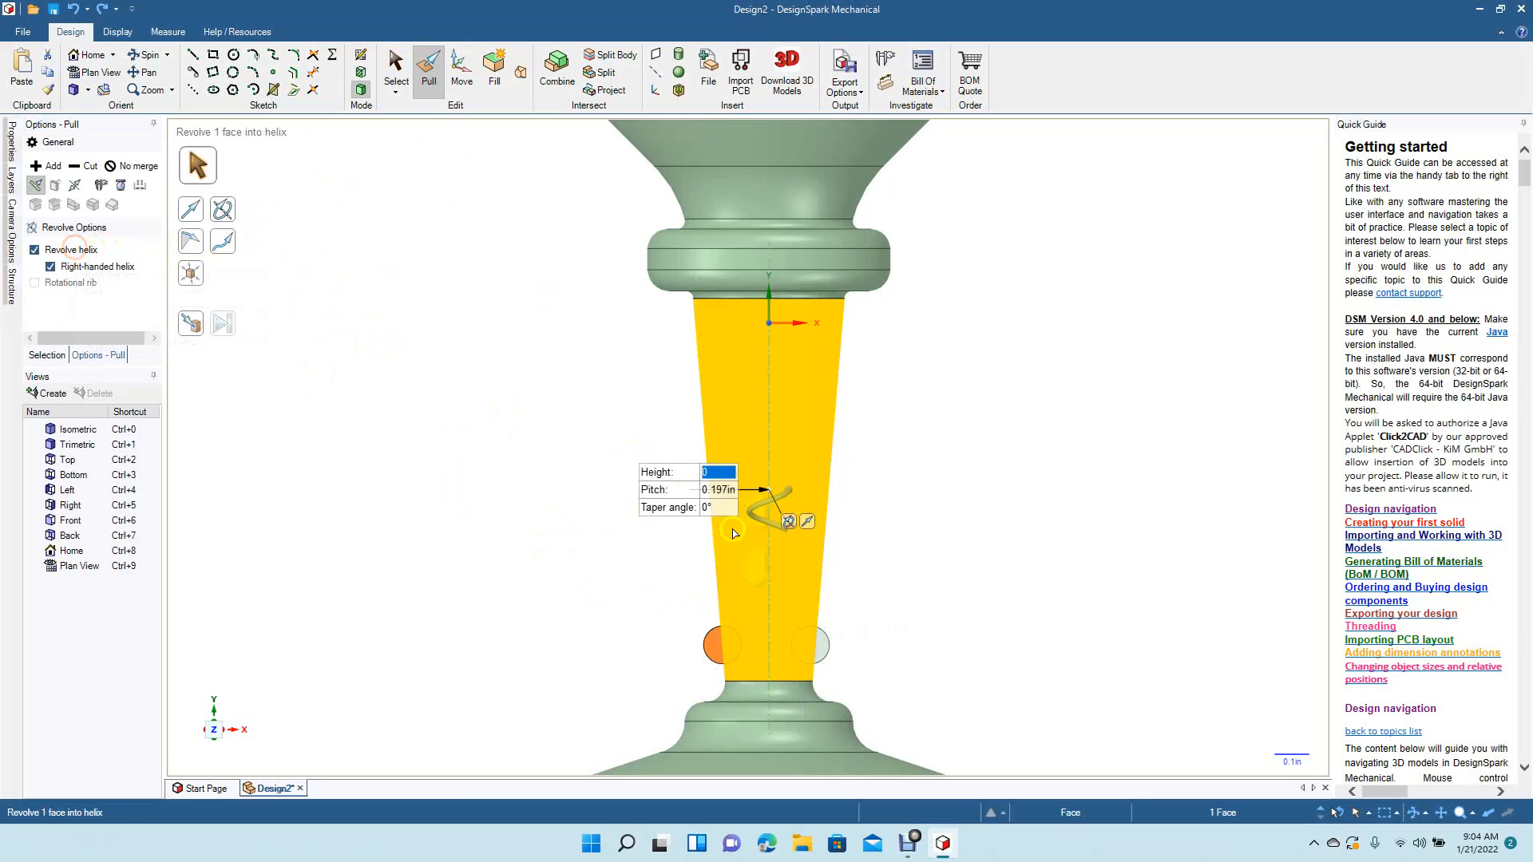
left_click_drag(721, 643, 695, 288)
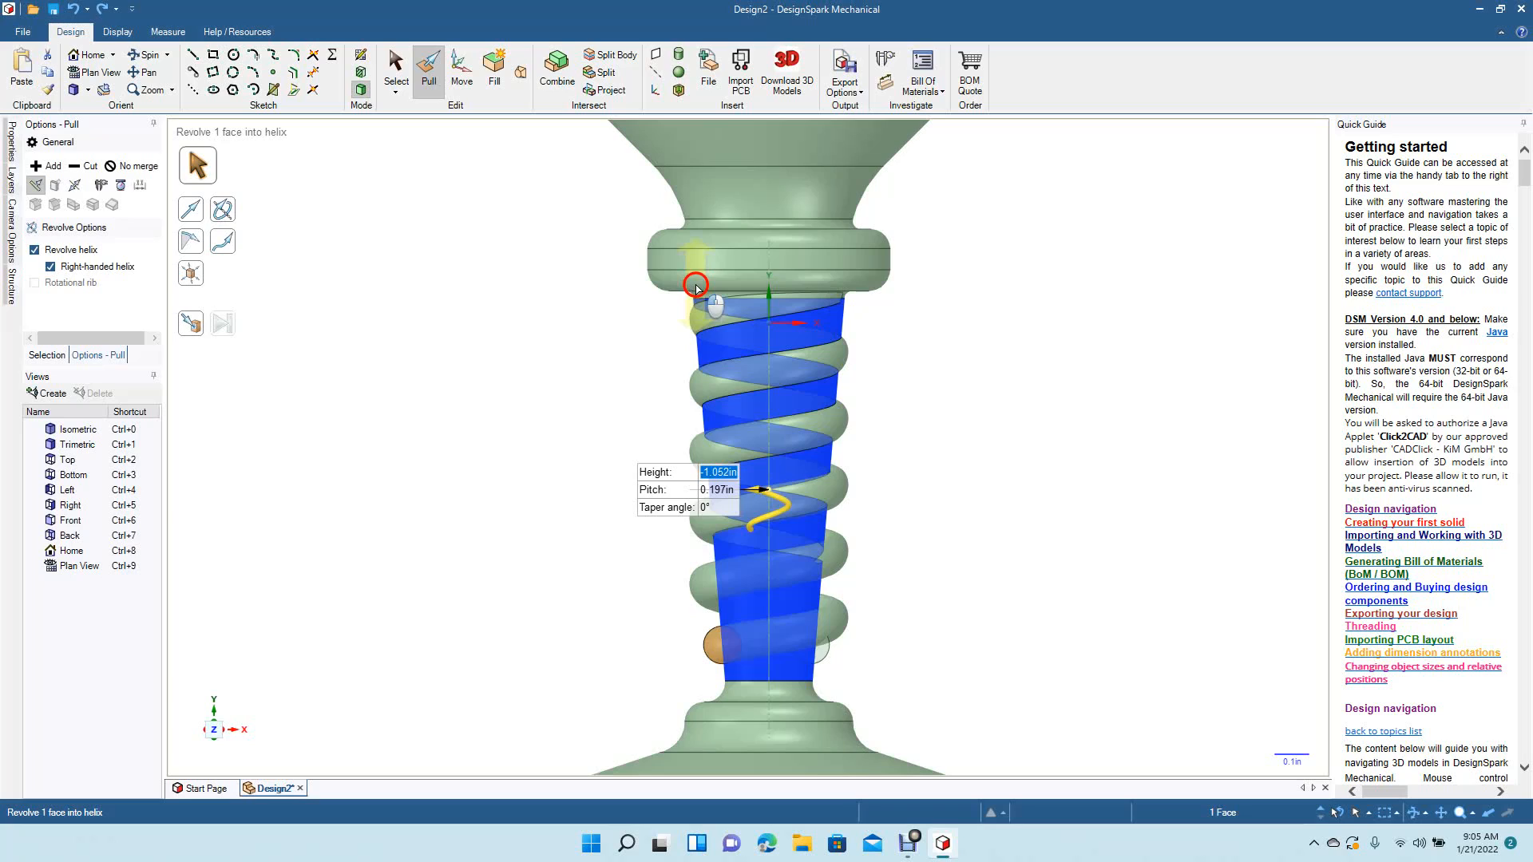
left_click_drag(695, 288, 695, 280)
left_click(399, 80)
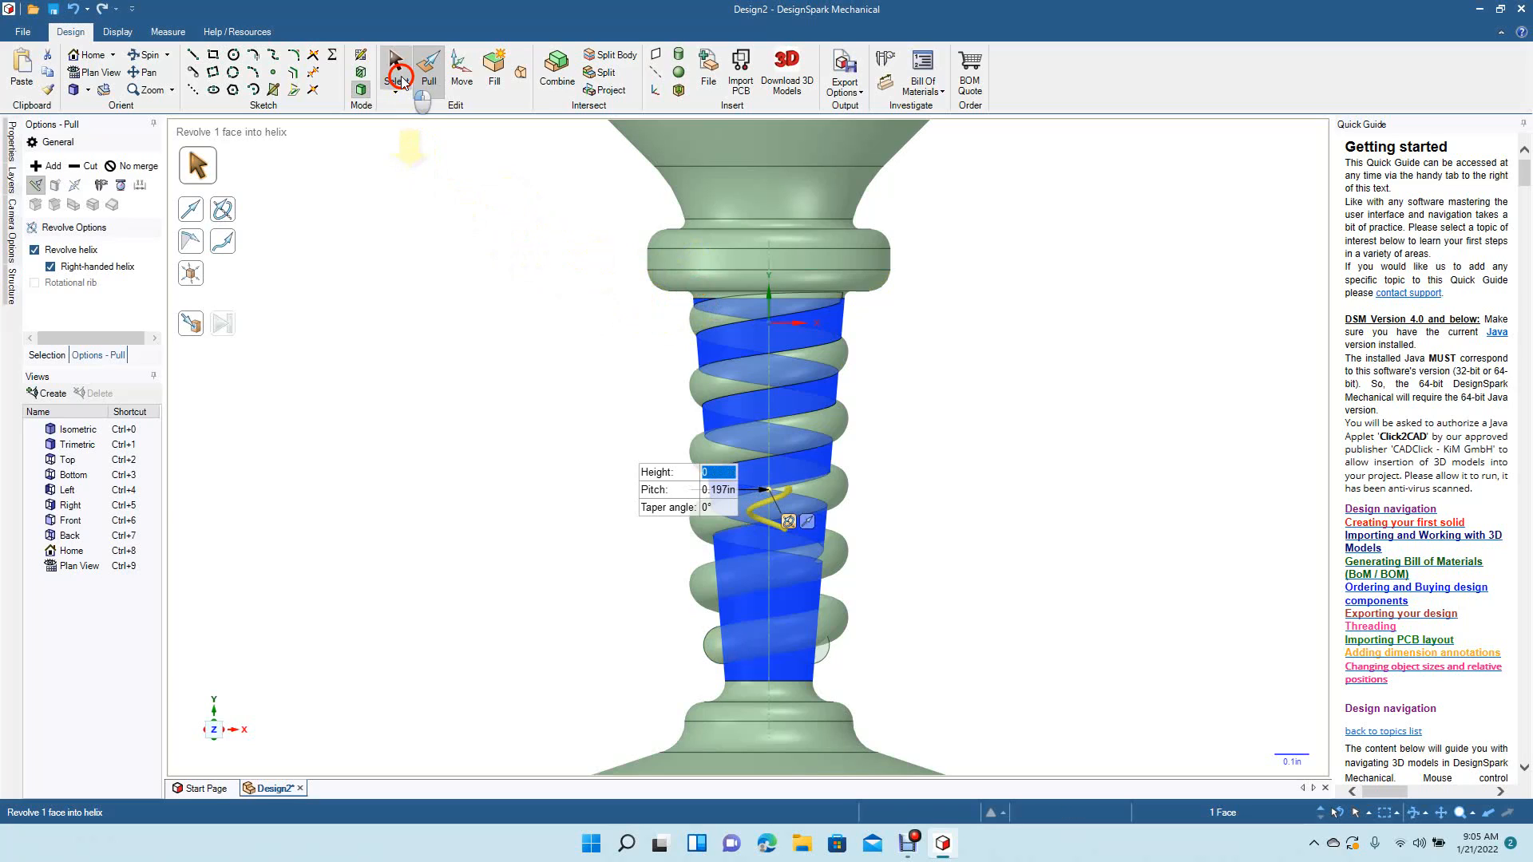
Try to revolve the right circle about the stem's axis with Add into a second right-handed helix with 0.197 in pitch up to the upper collar.
left_click(811, 661)
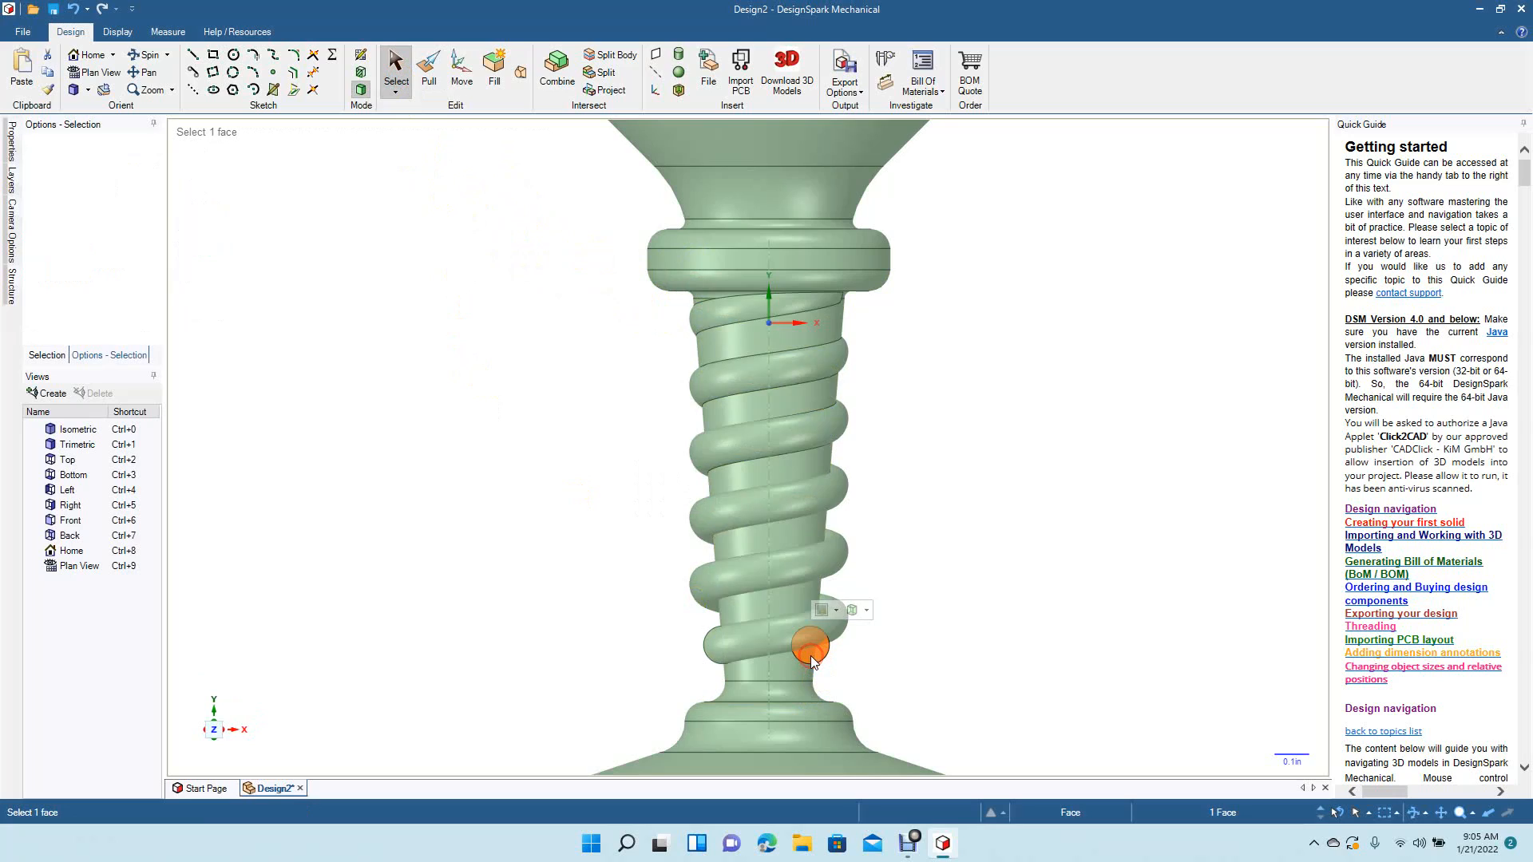
left_click(423, 77)
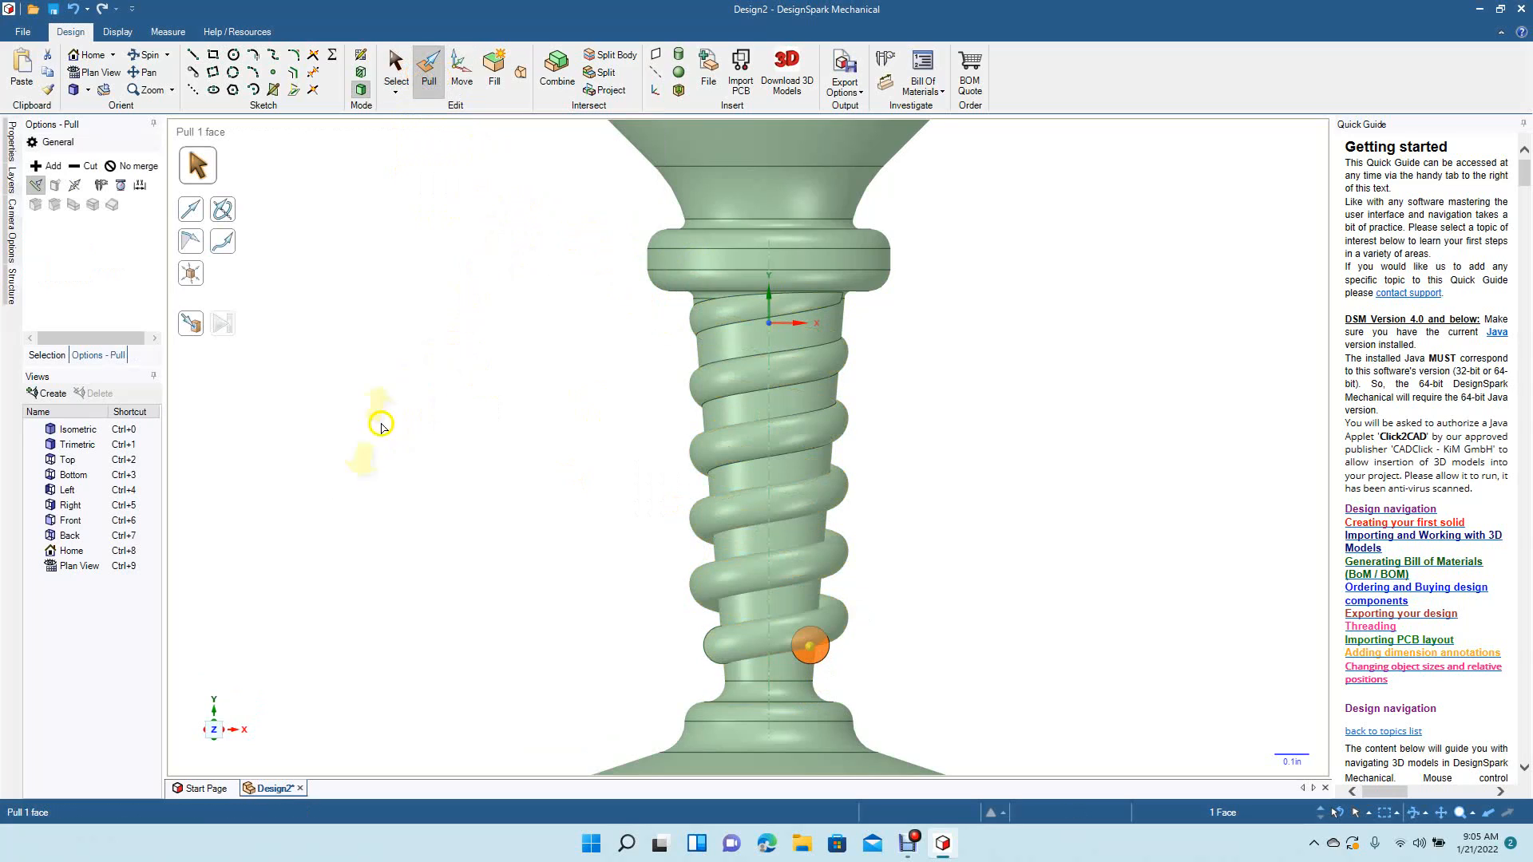
left_click(52, 167)
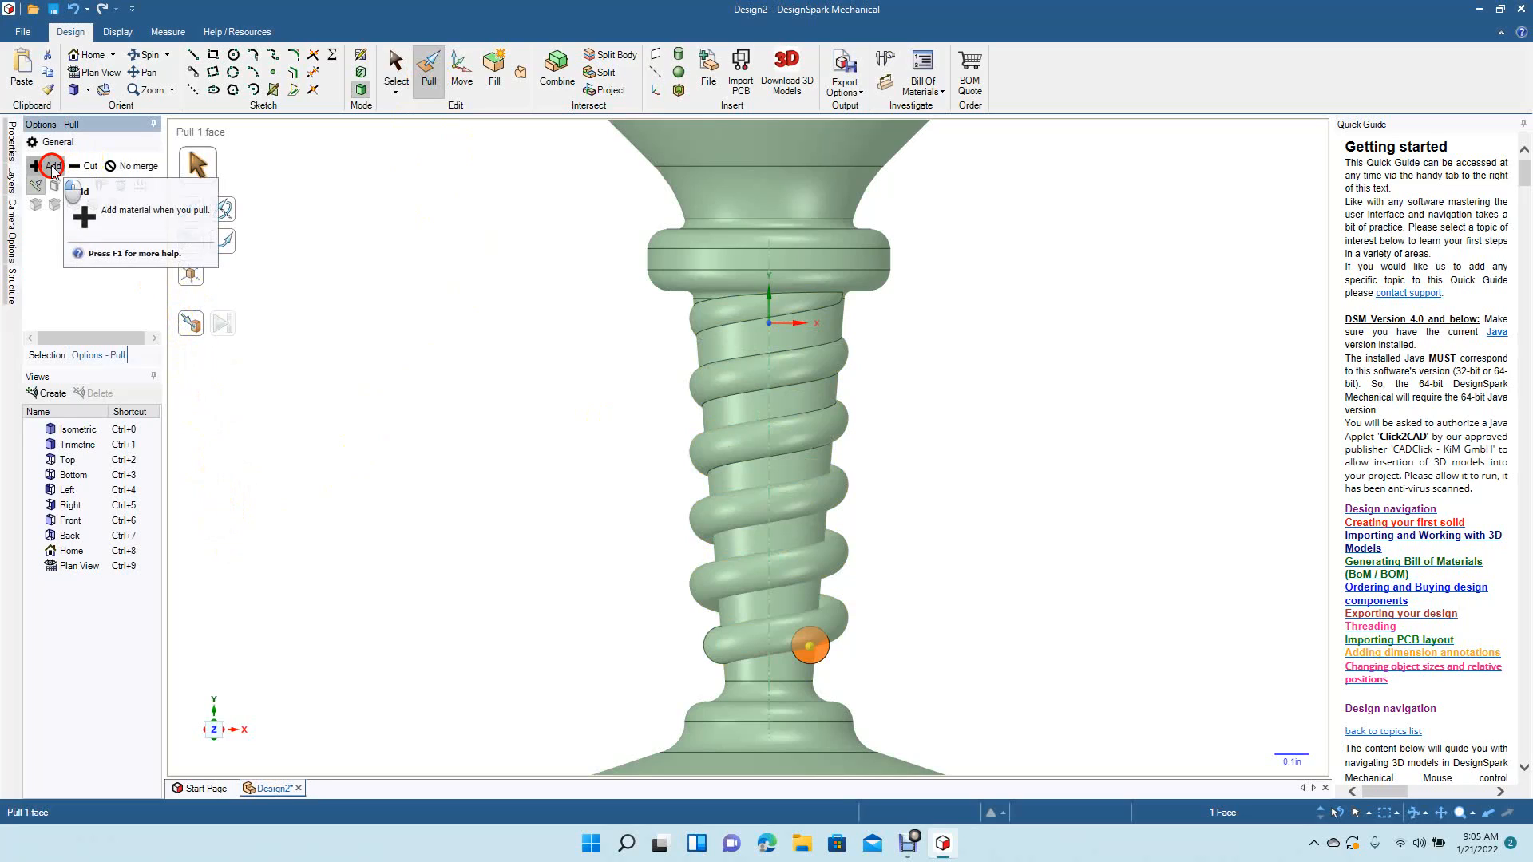
left_click(222, 209)
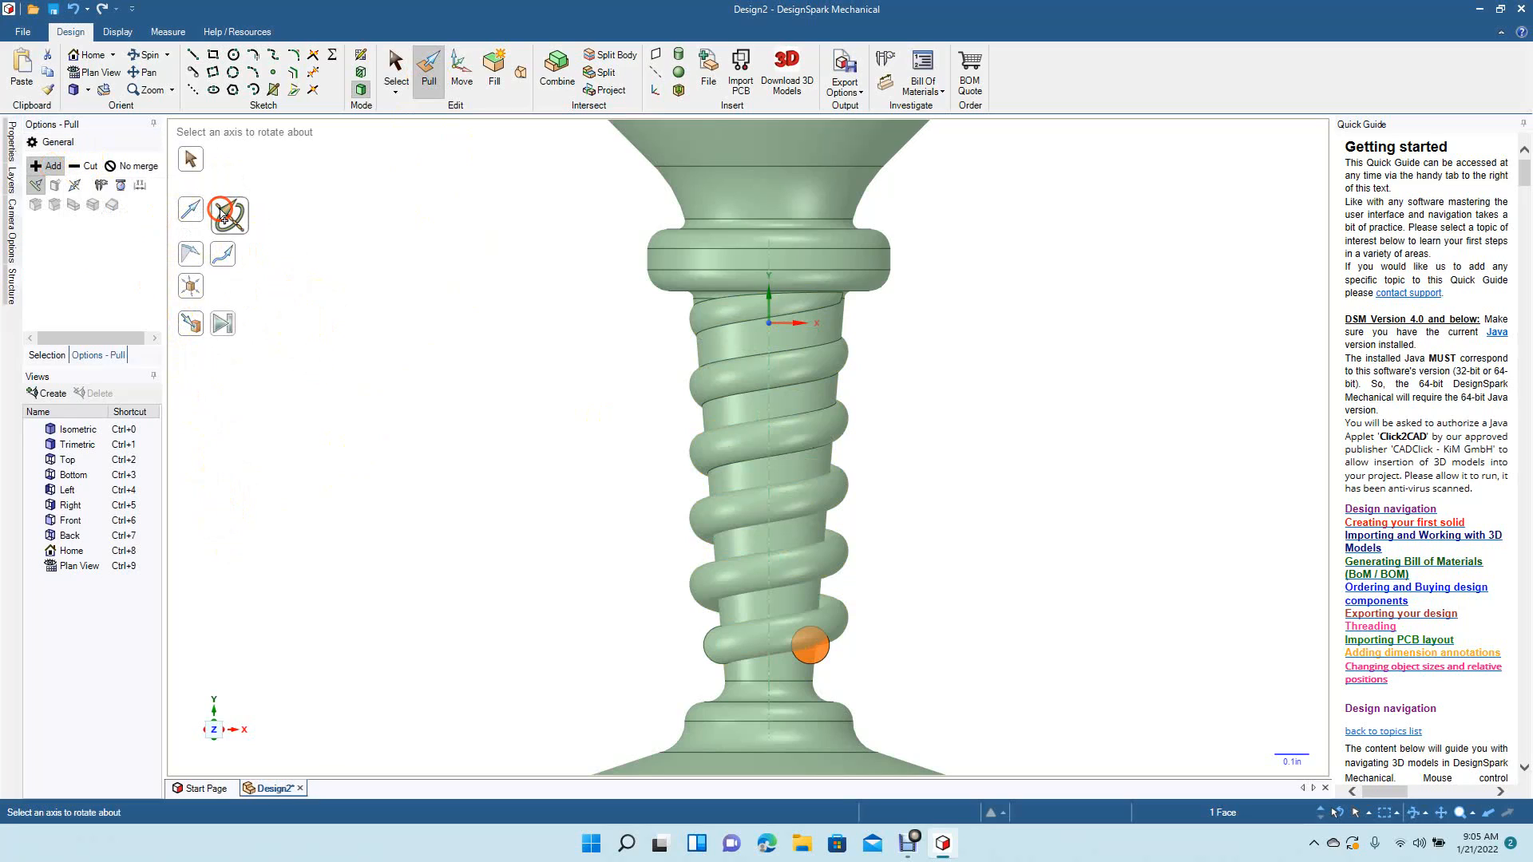
left_click(720, 639)
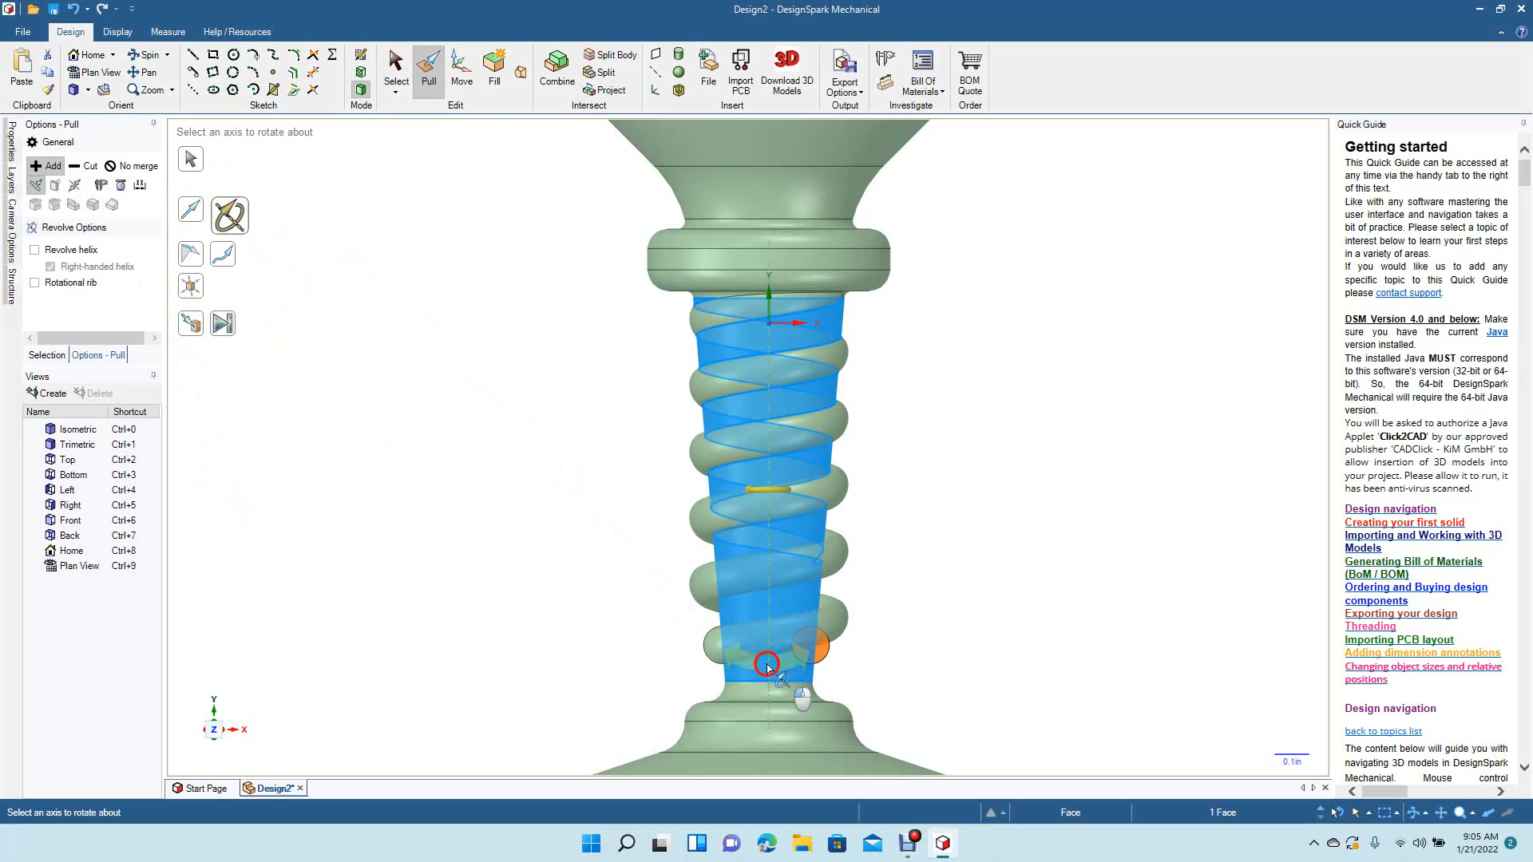
left_click(767, 667)
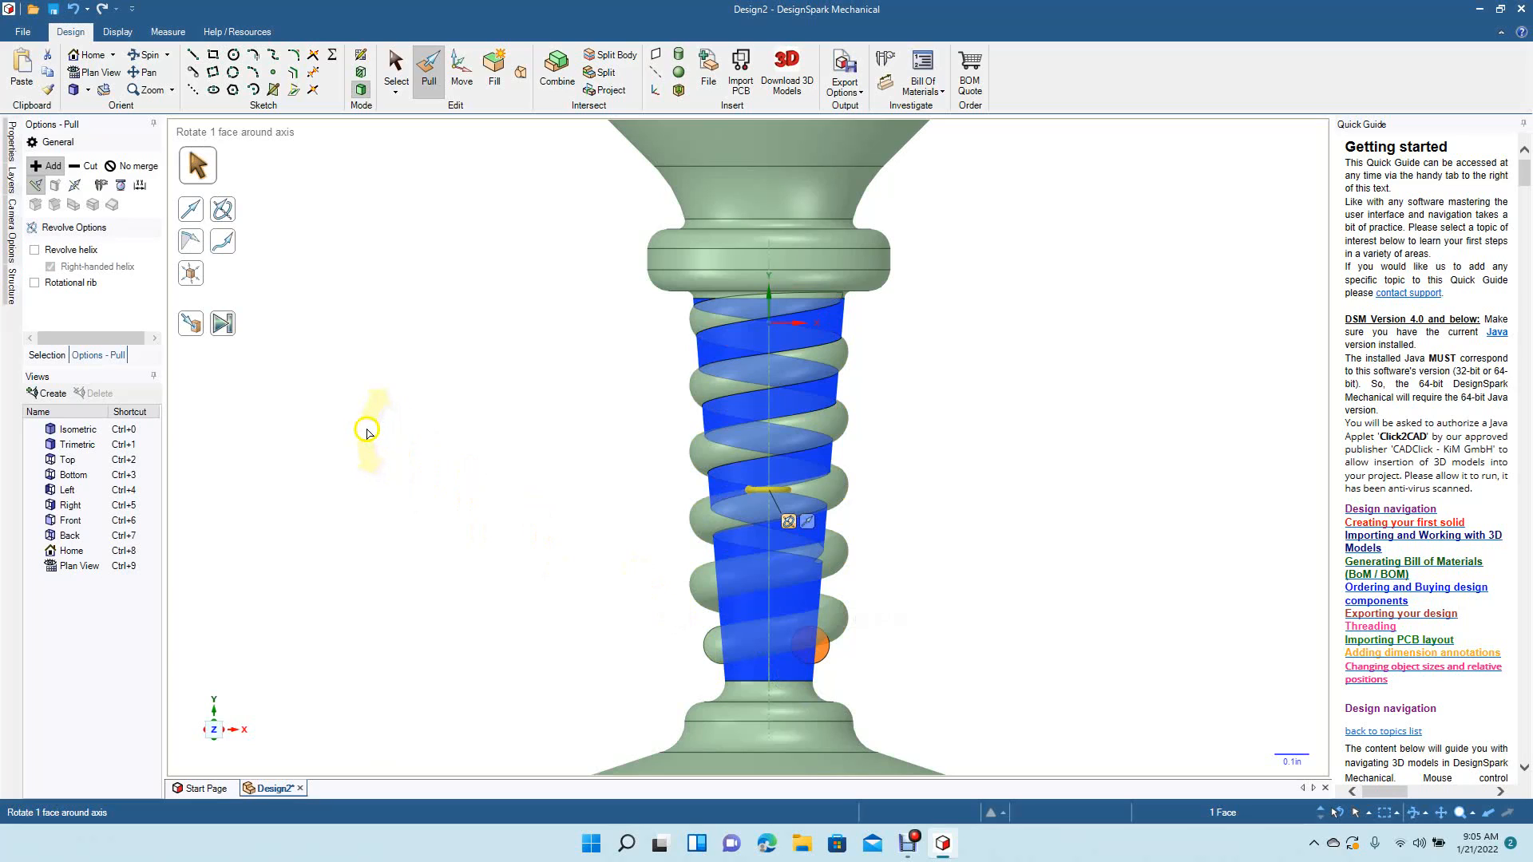
left_click(67, 252)
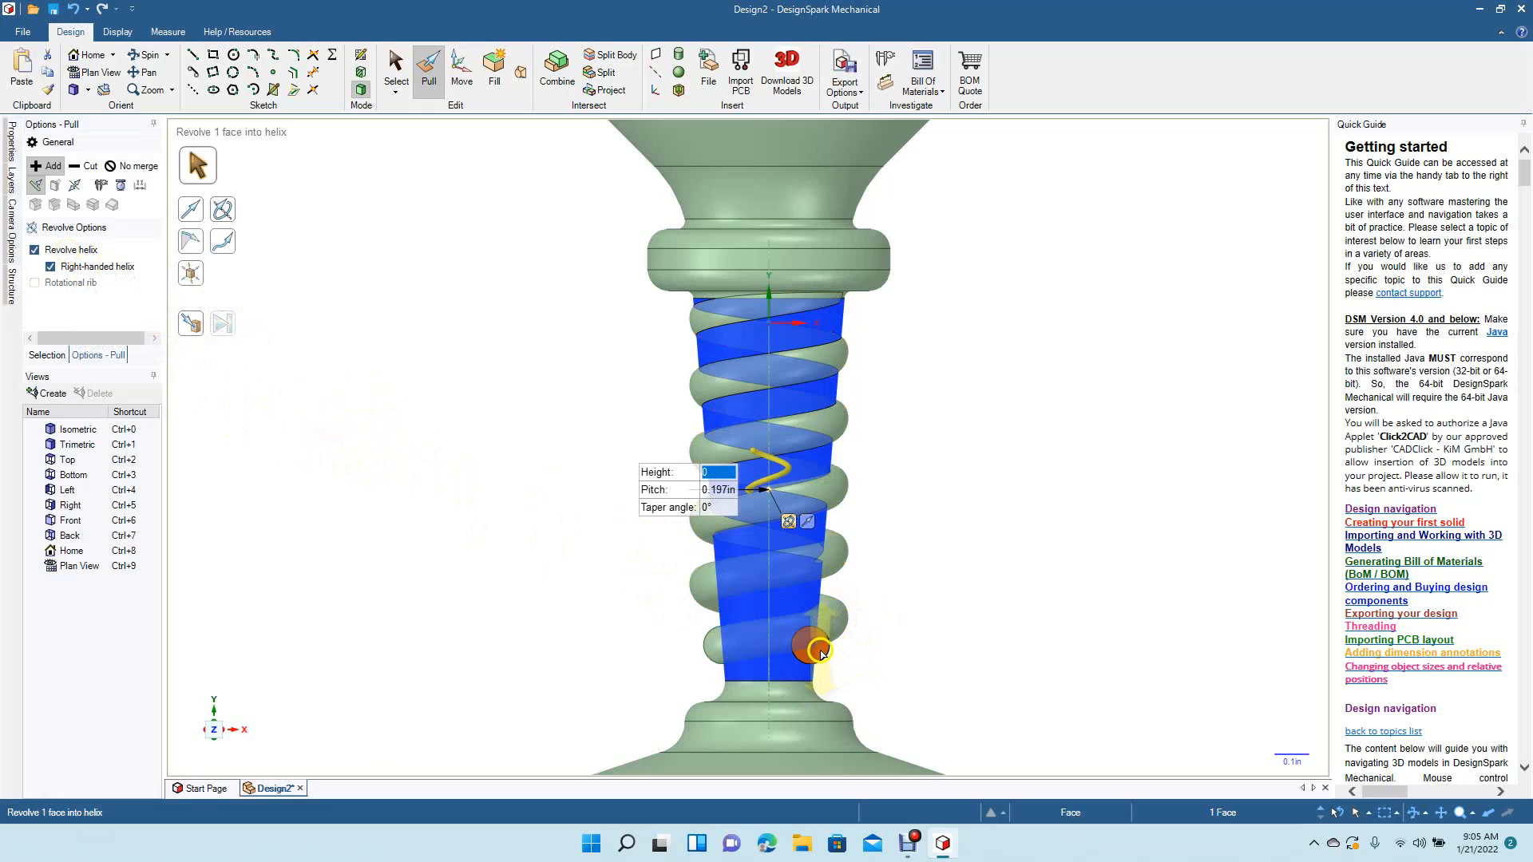
left_click_drag(822, 650, 809, 308)
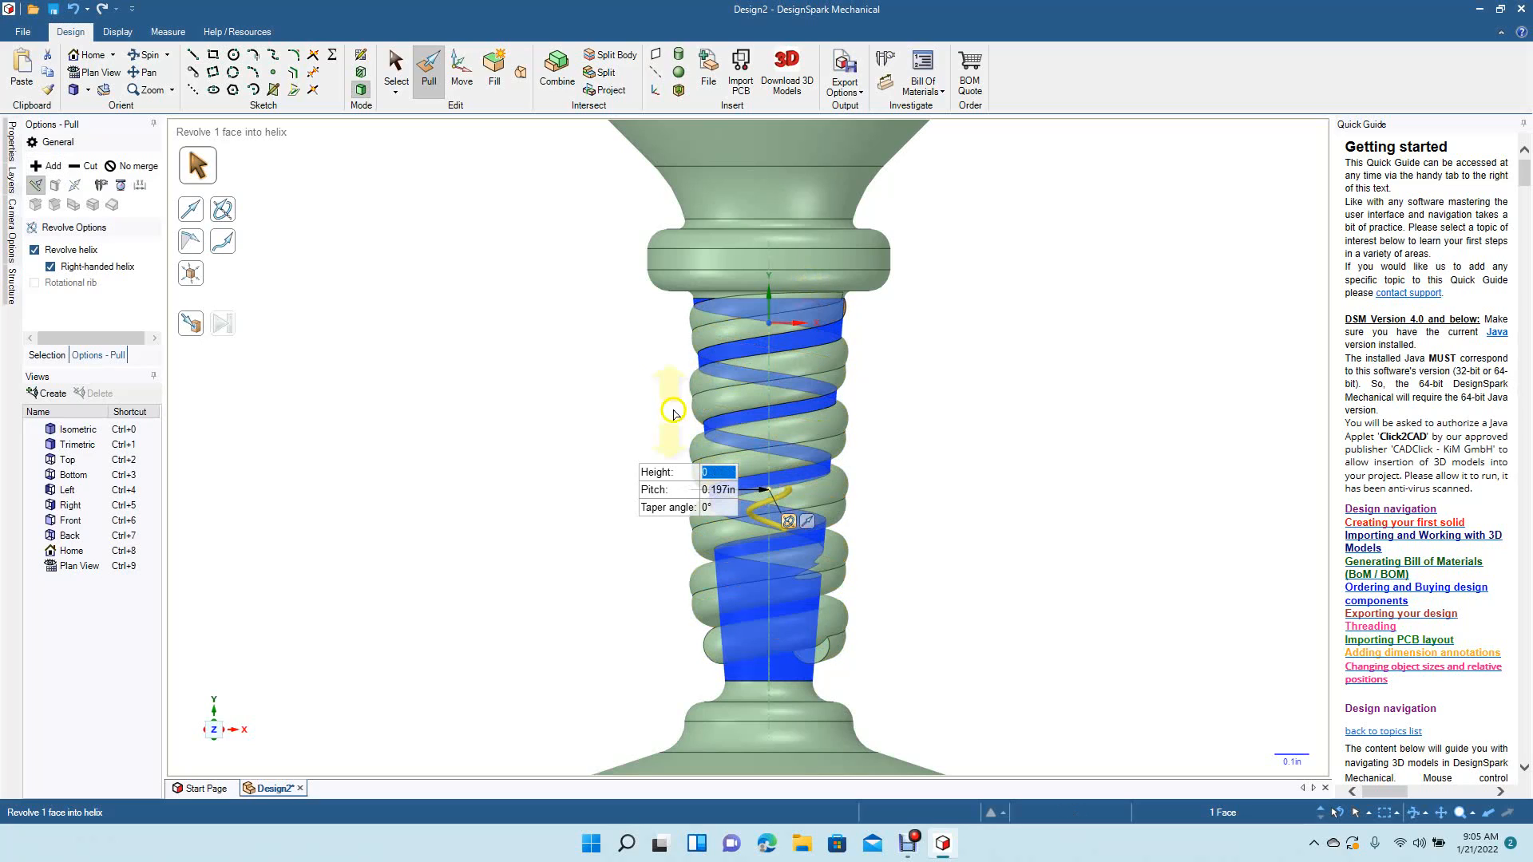
left_click(396, 70)
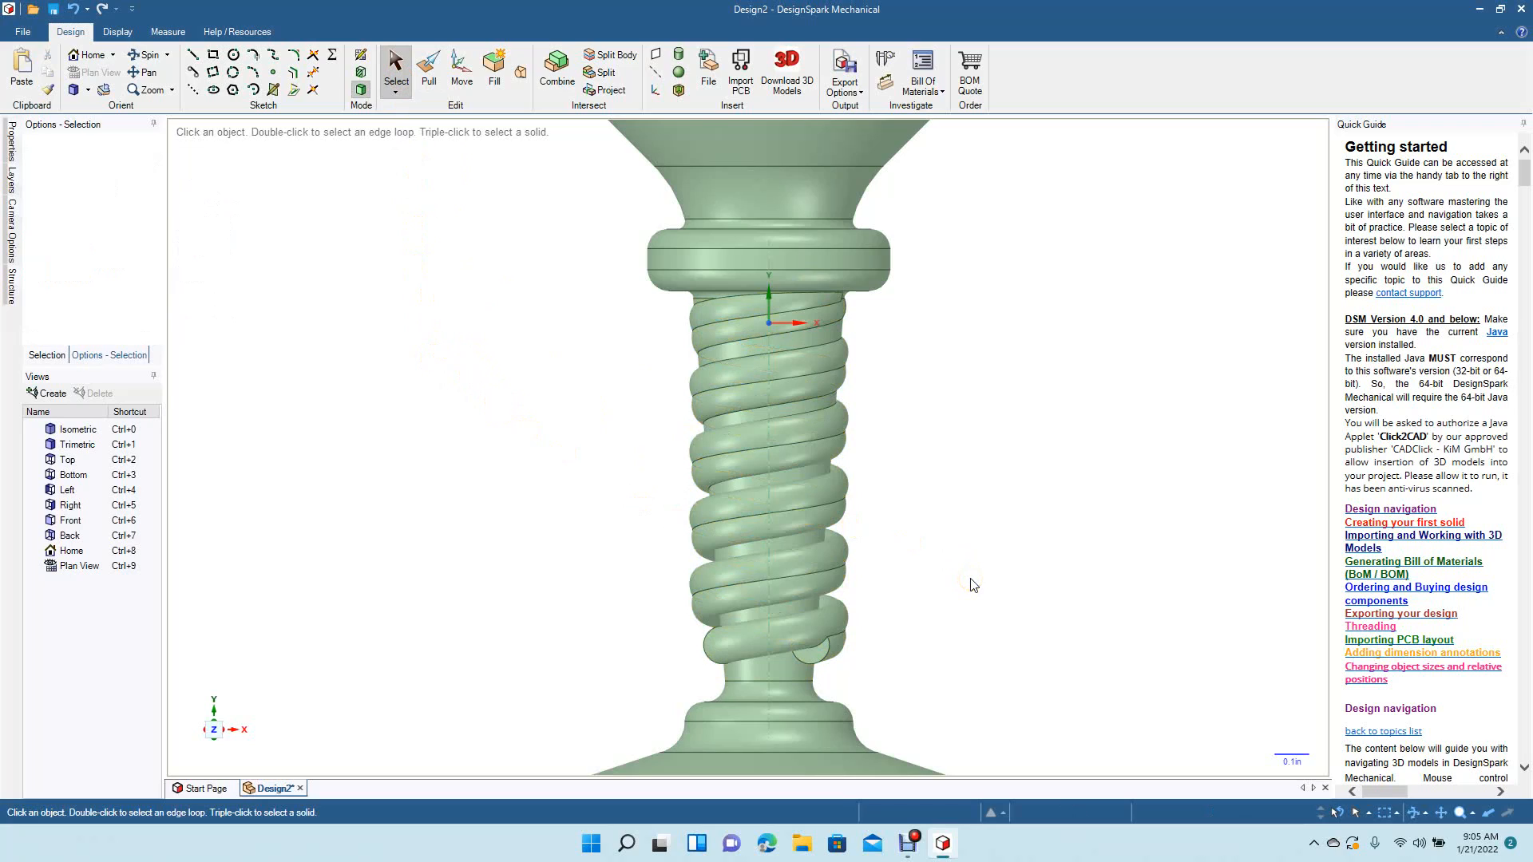
Undo both helices and delete the right circle beside the stem.
key("p")
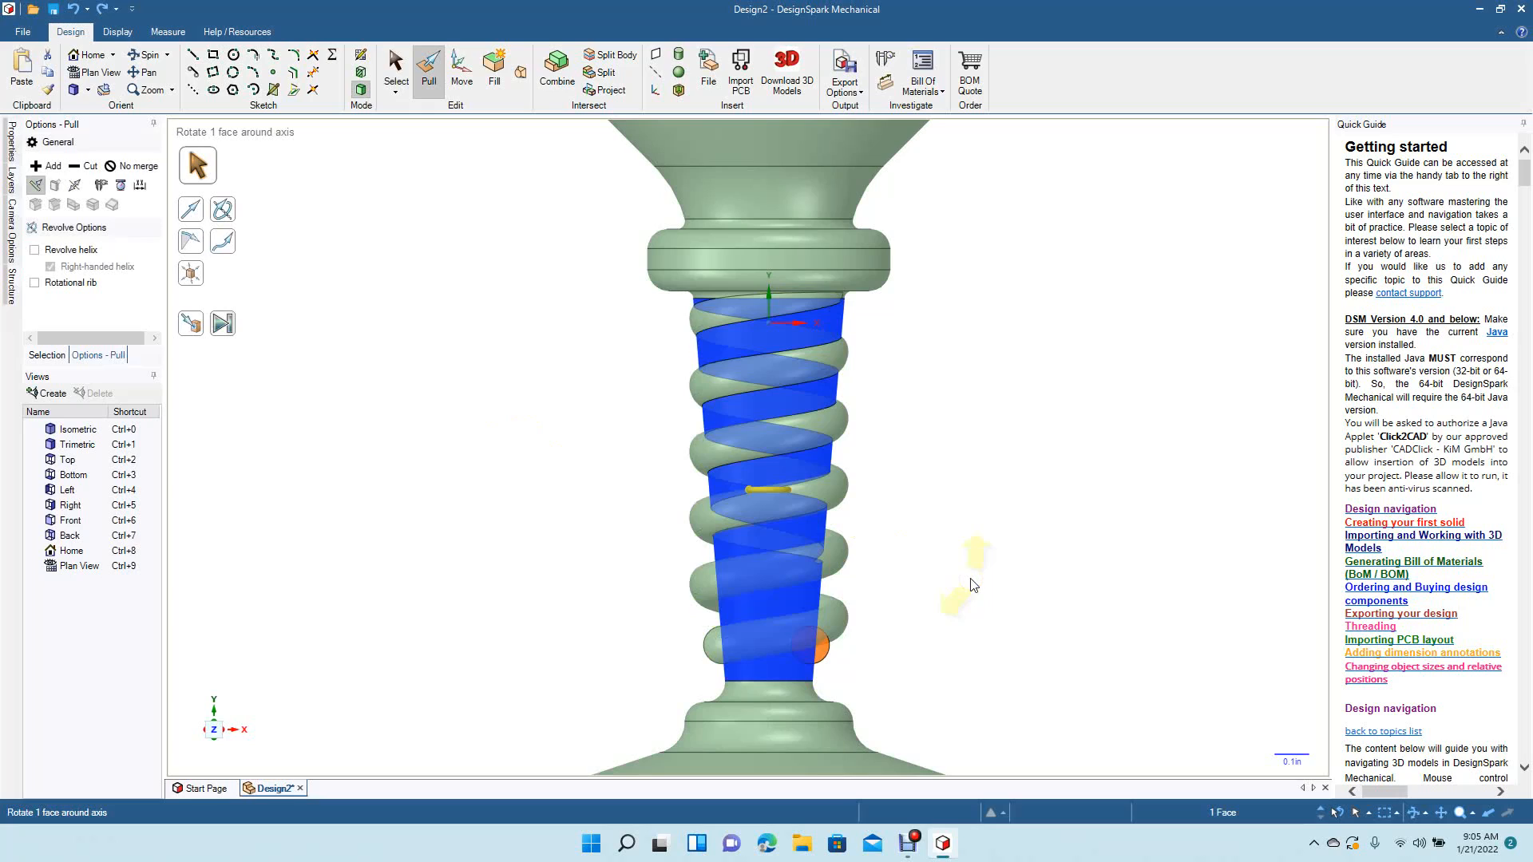
key("ctrl+z")
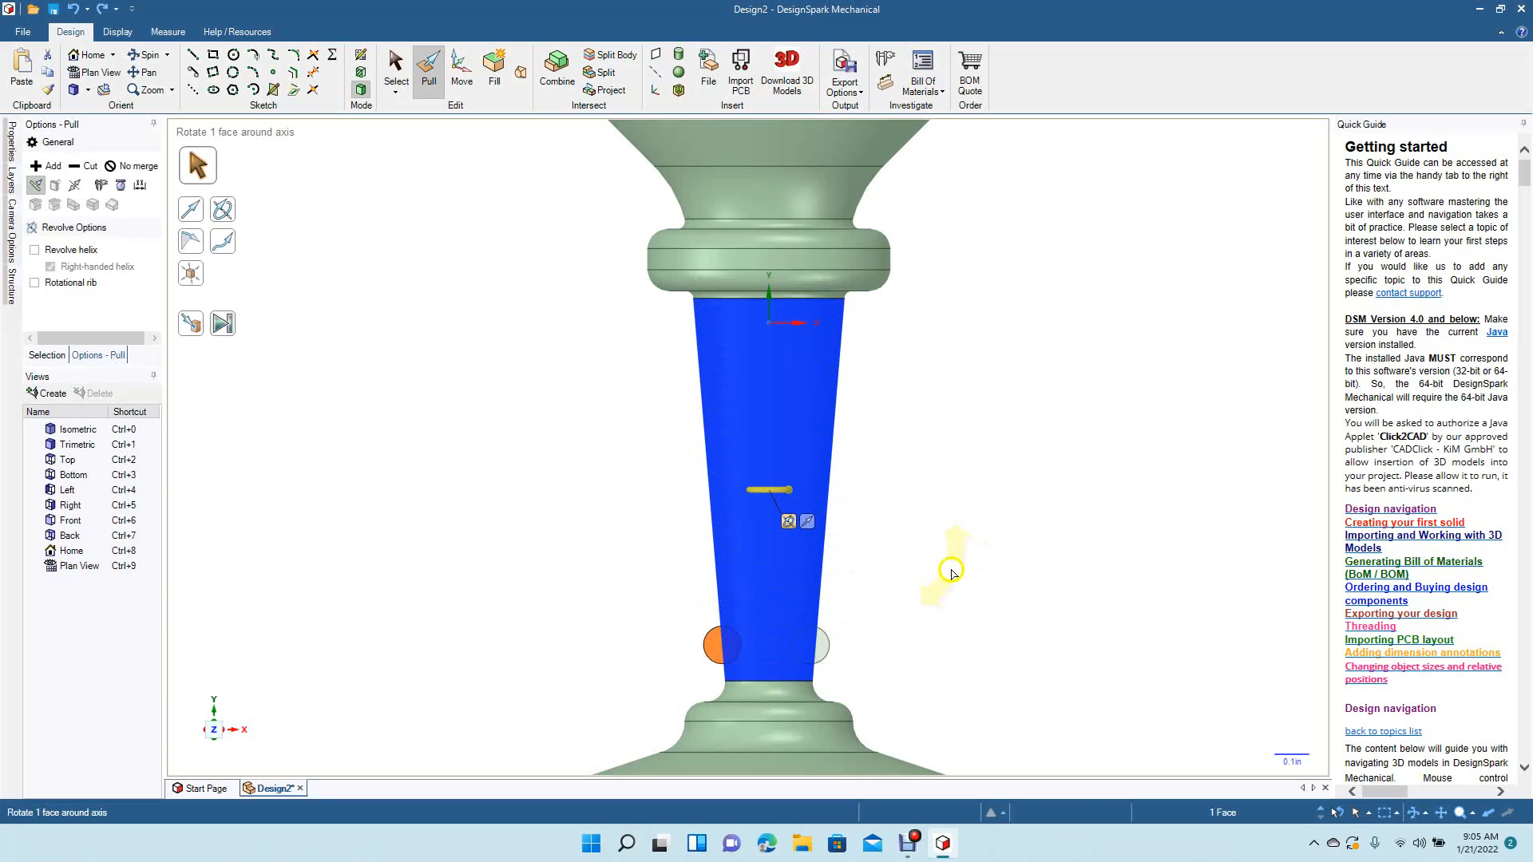
left_click(396, 69)
left_click(821, 530)
left_click(821, 646)
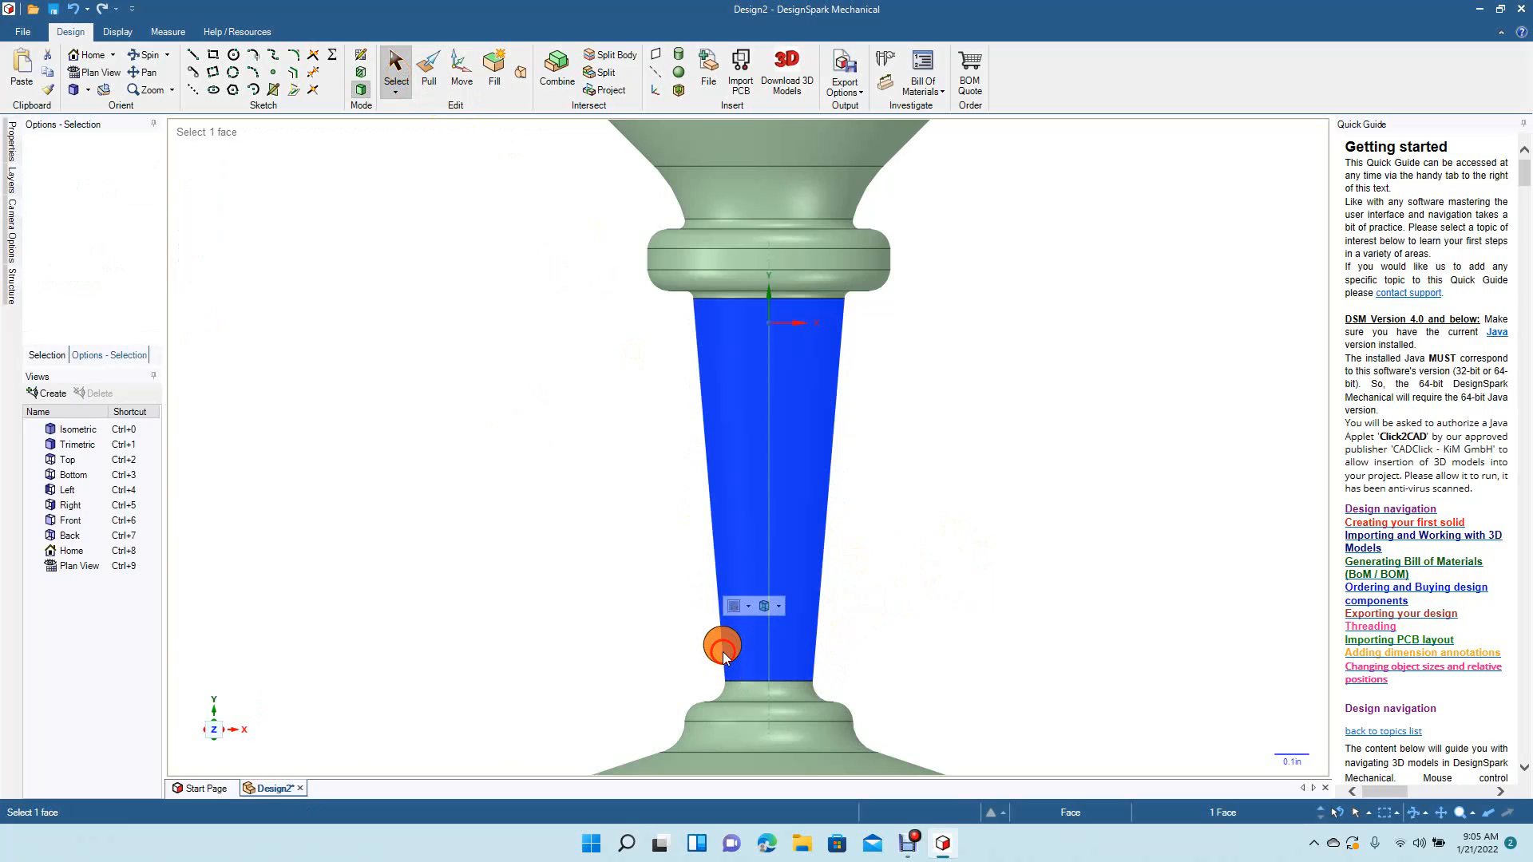
left_click(427, 80)
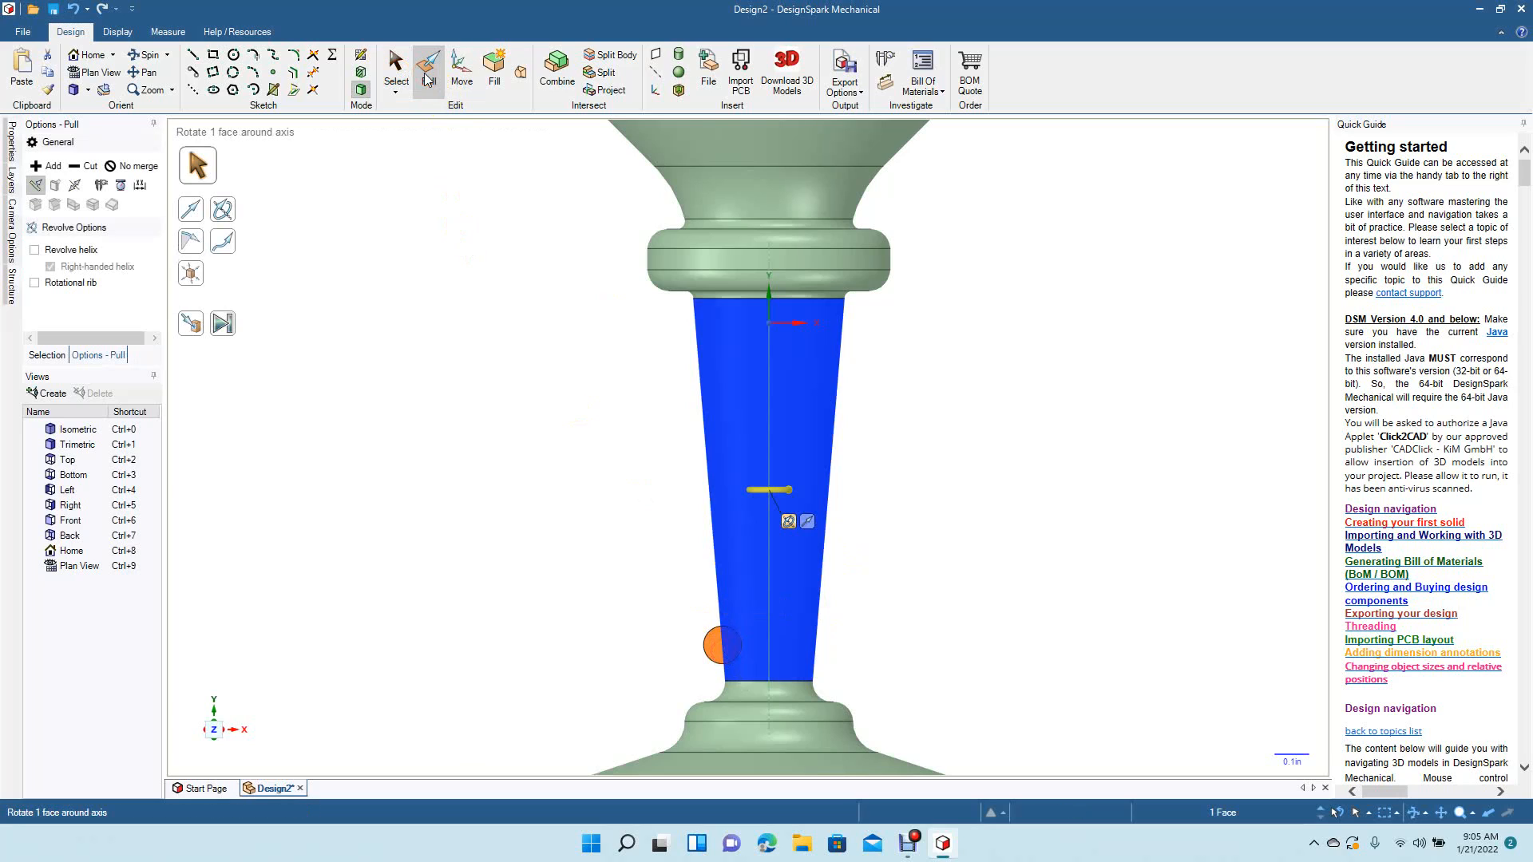
left_click(64, 252)
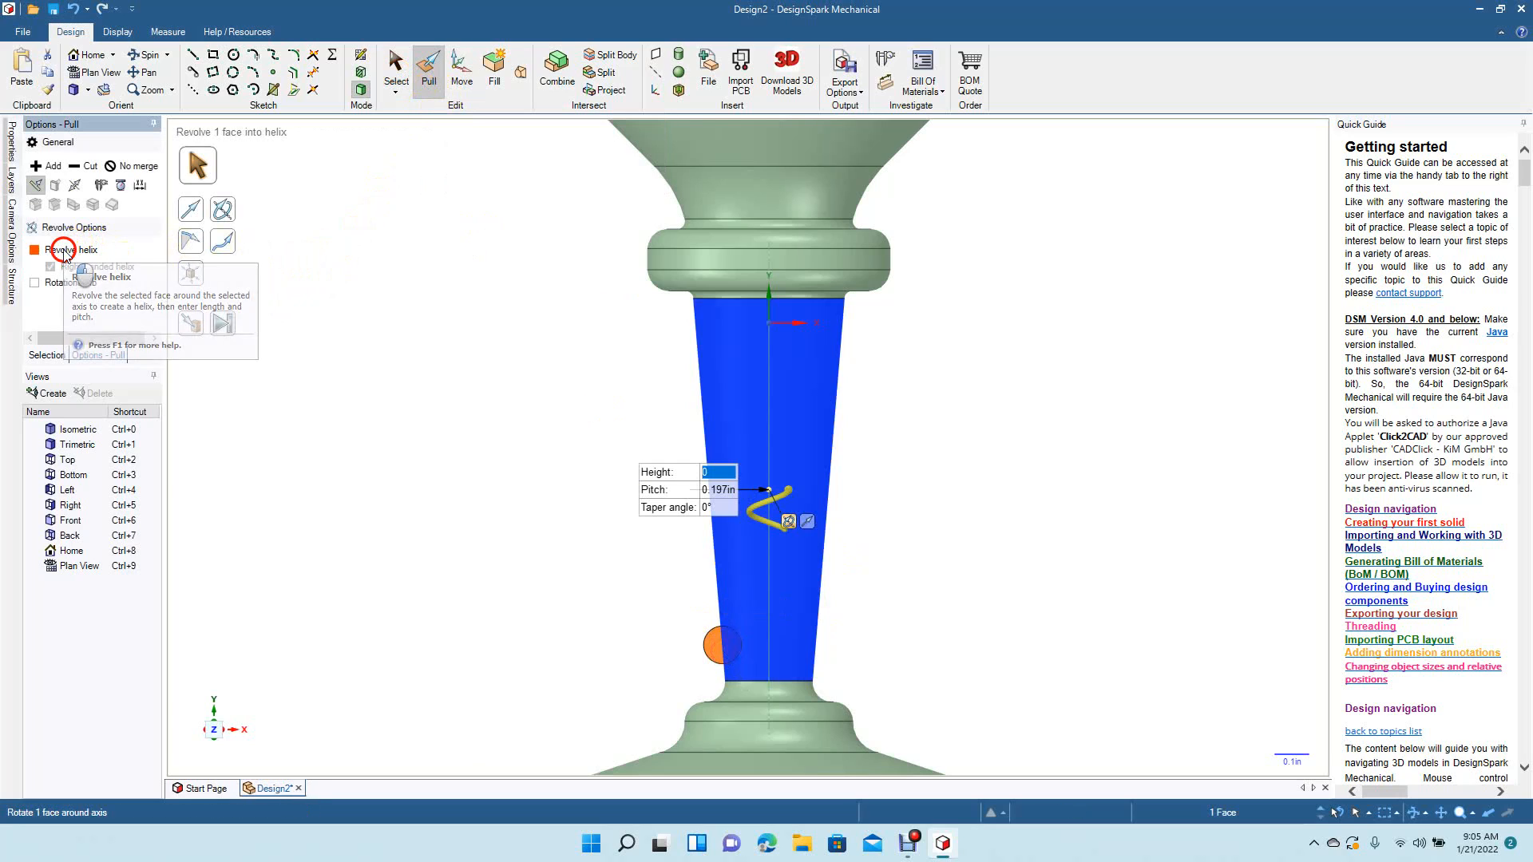
left_click(228, 215)
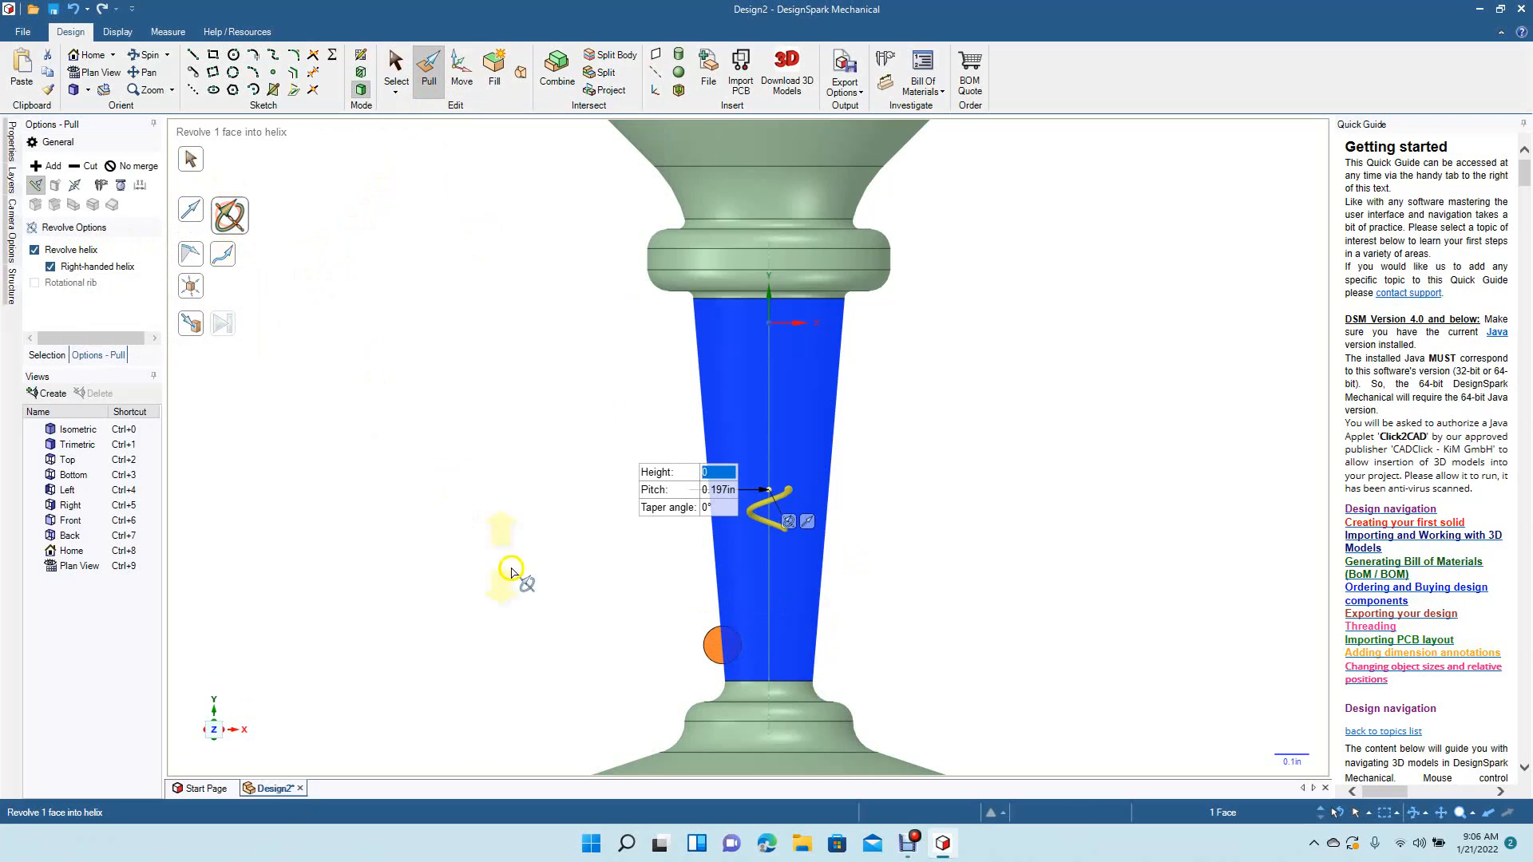
left_click(771, 612)
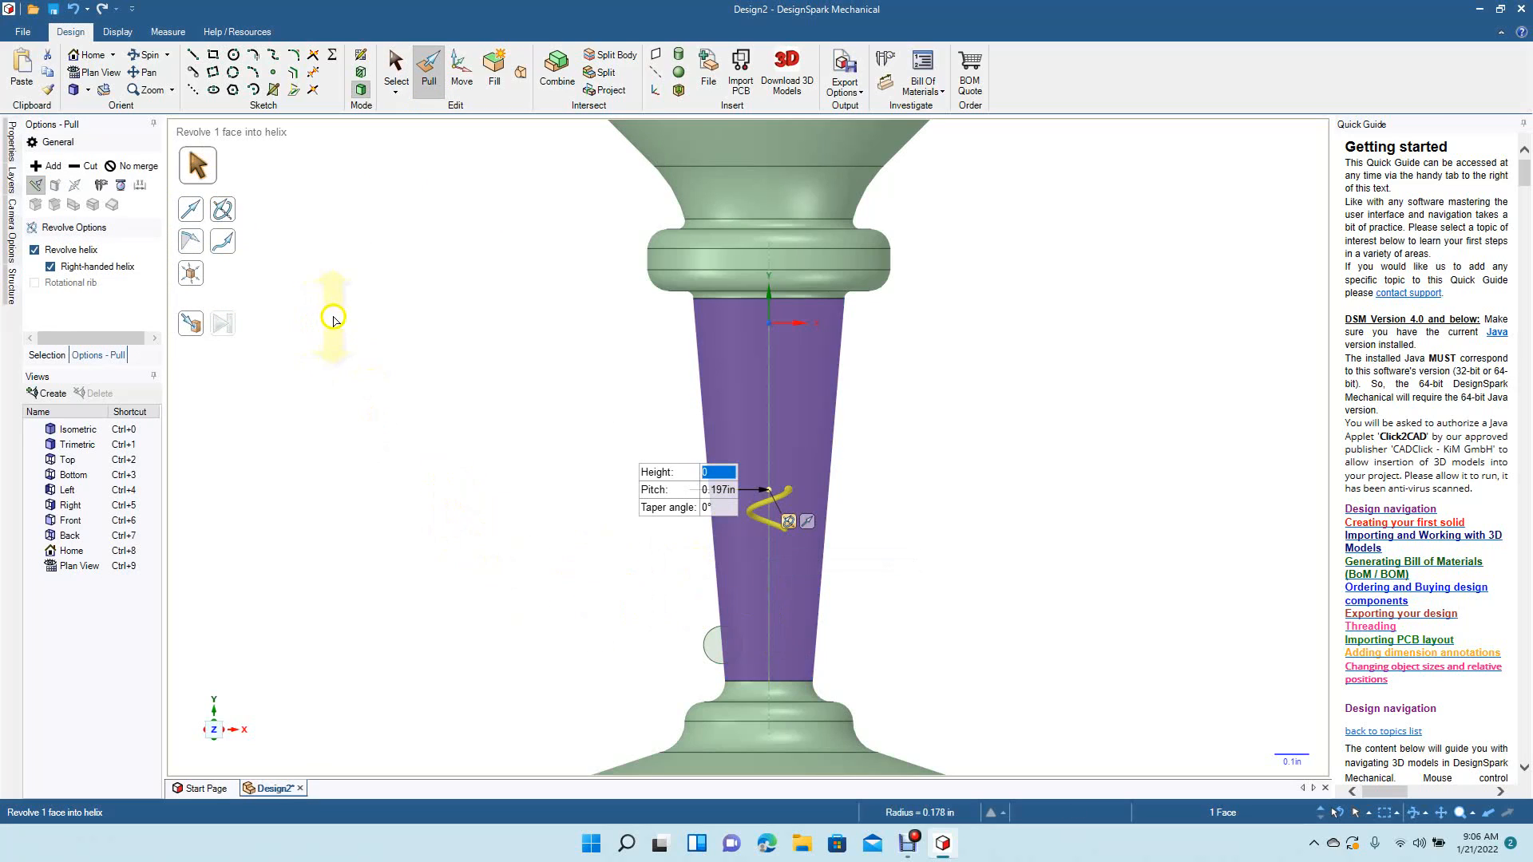
left_click(396, 78)
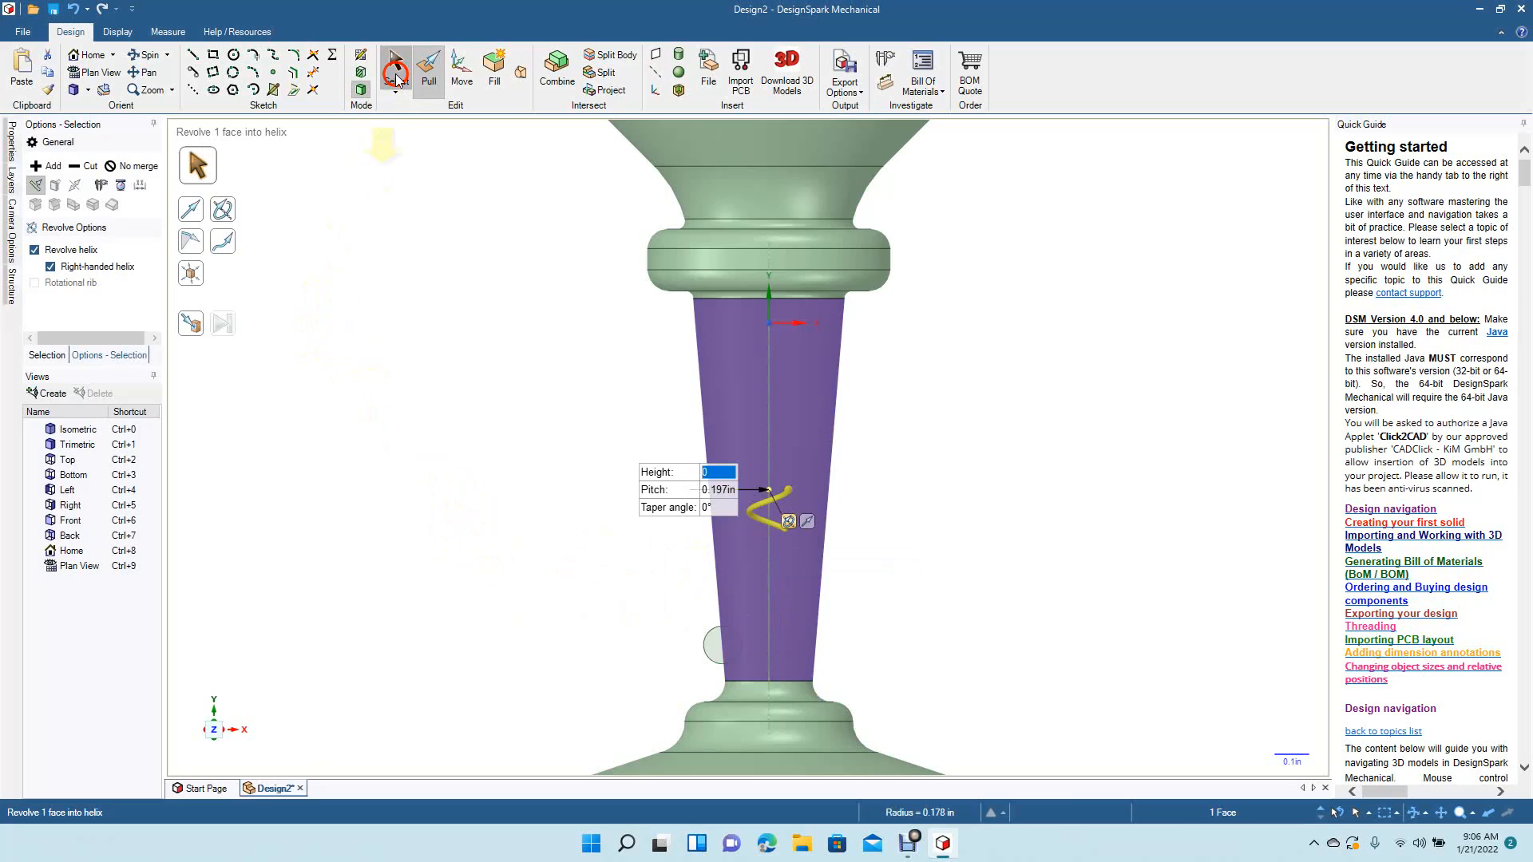
Revolve the remaining left circle about the stem's axis into a right-handed helix with 0.197 in pitch up to the upper collar.
left_click(721, 644)
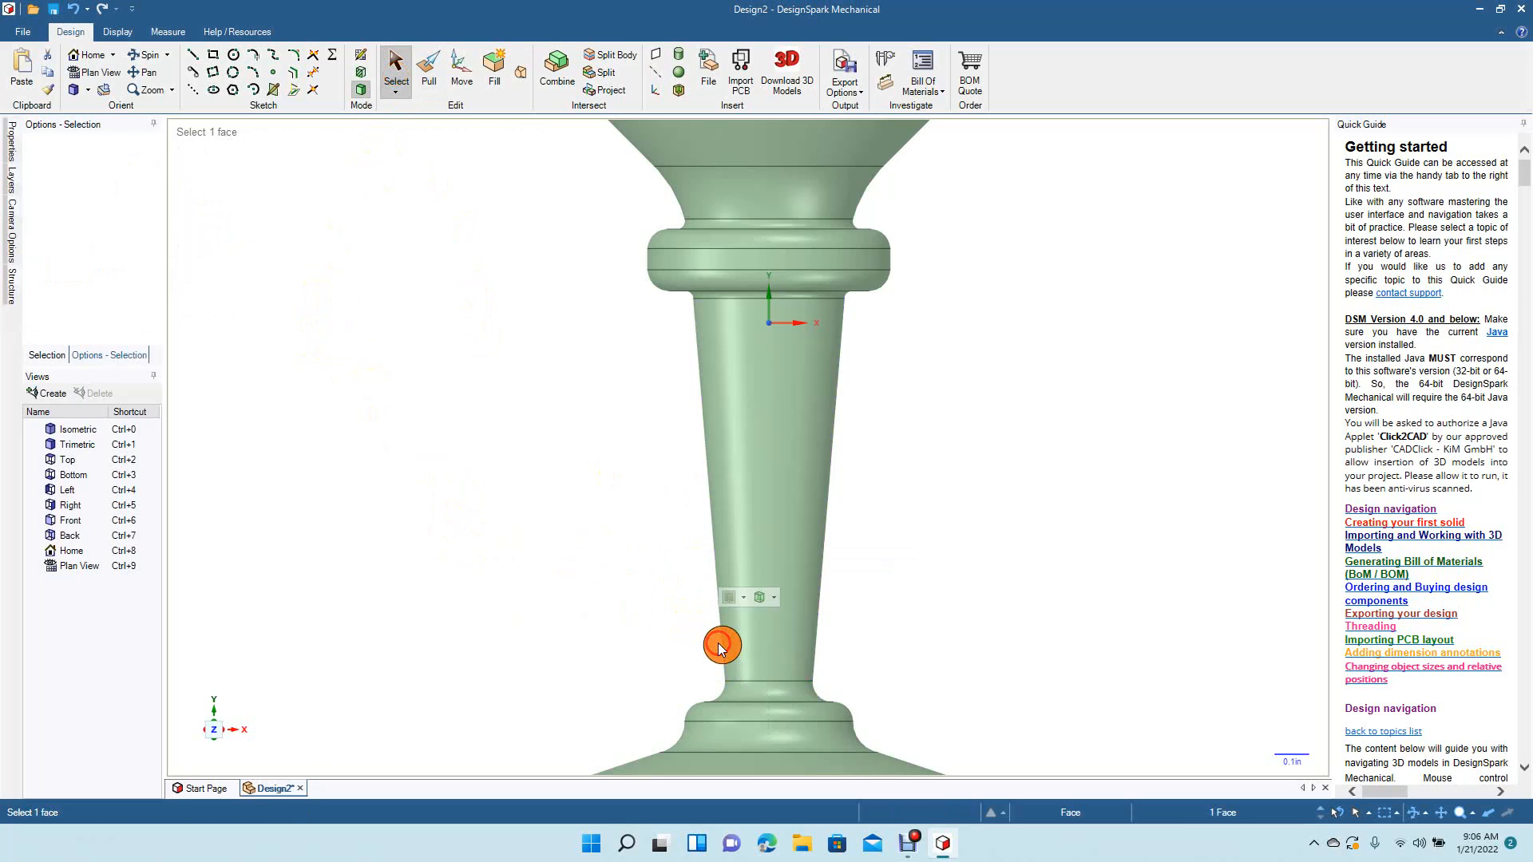
left_click(428, 76)
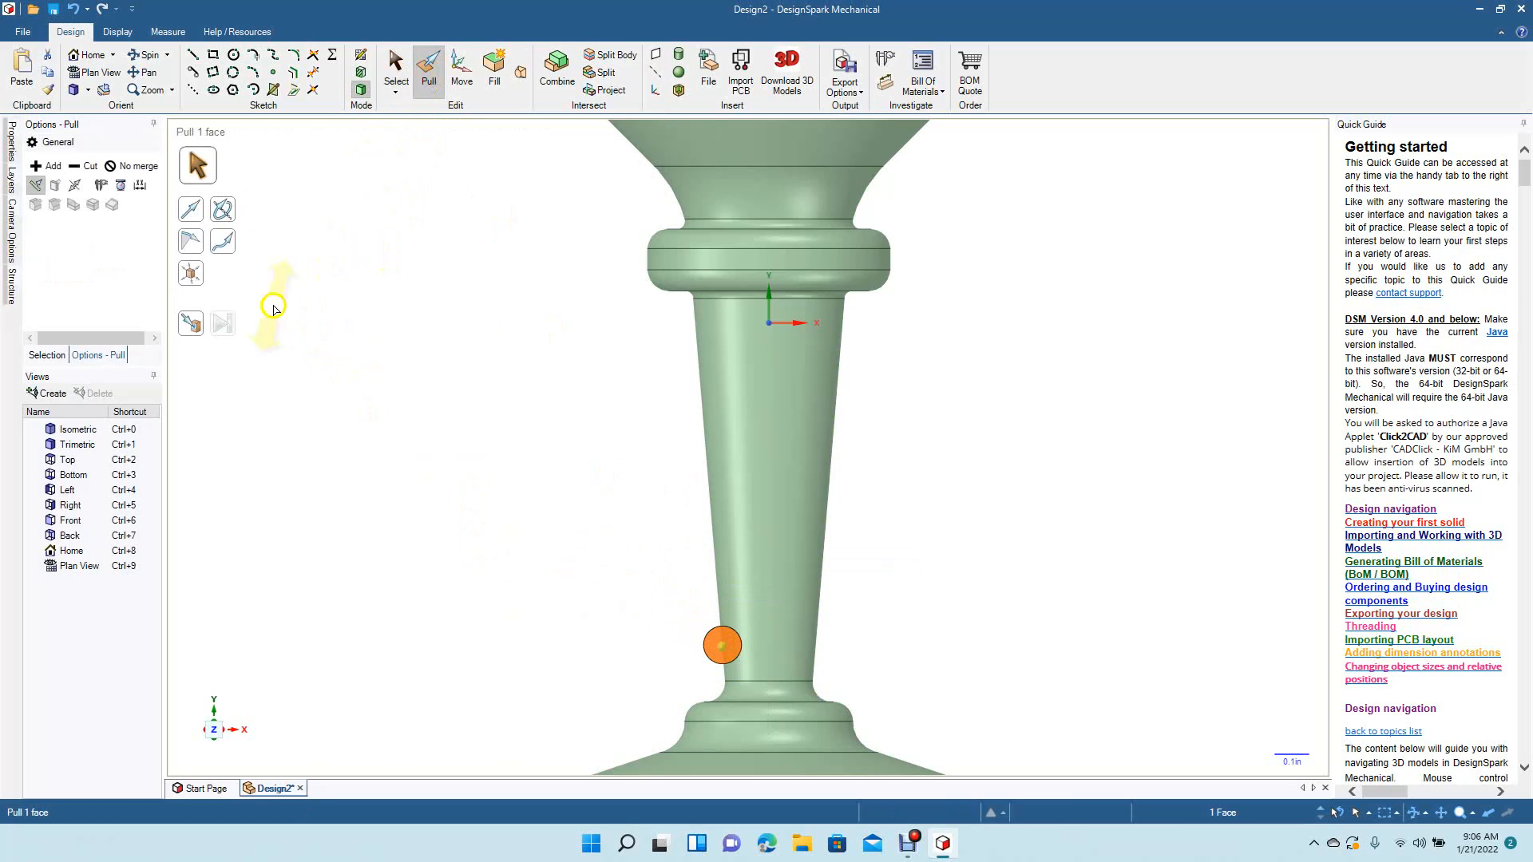
left_click(228, 213)
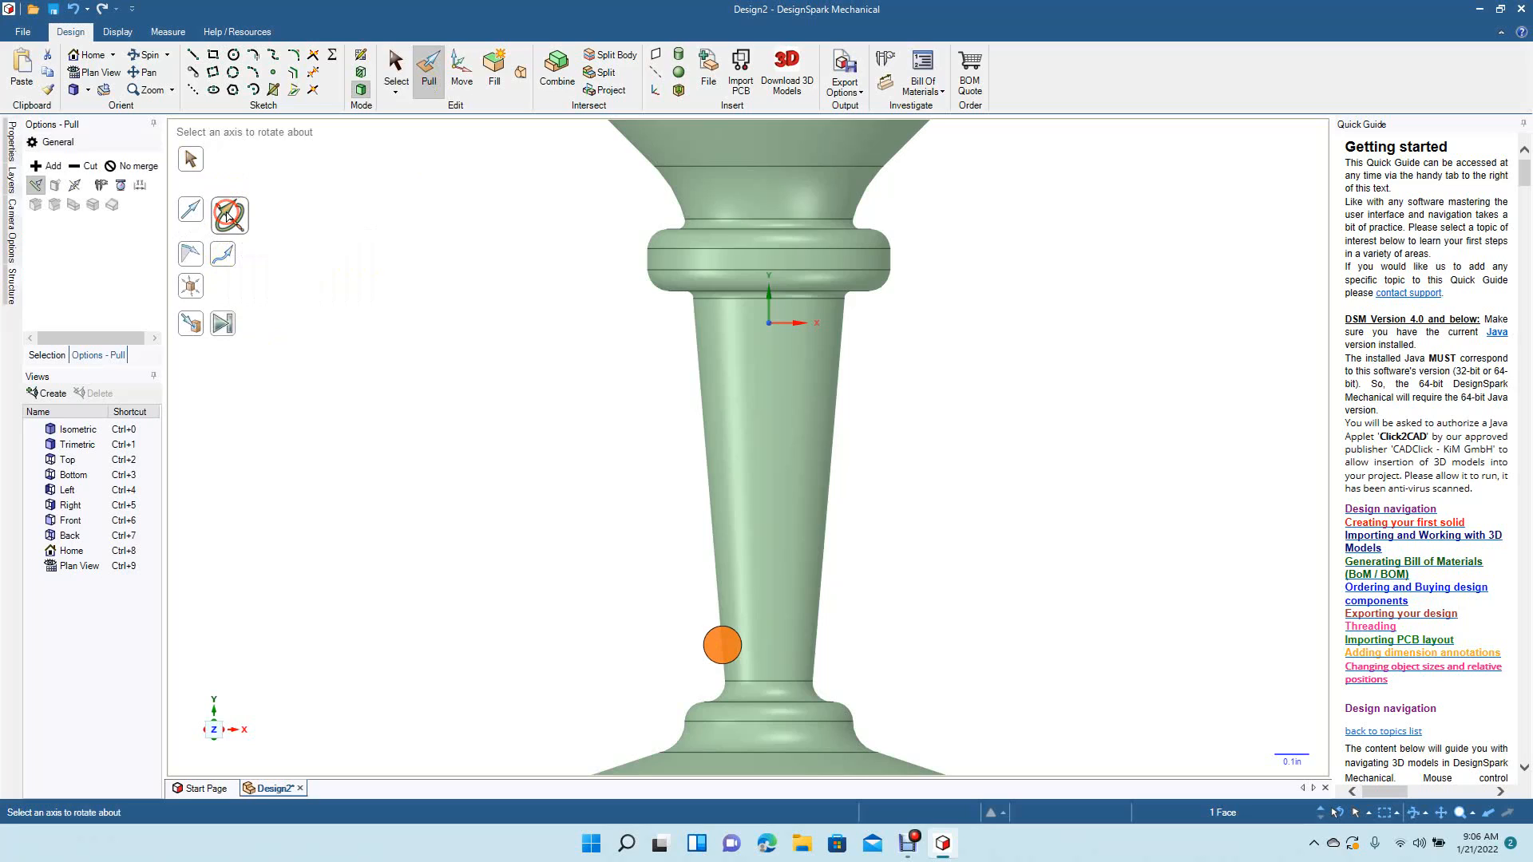
left_click(769, 678)
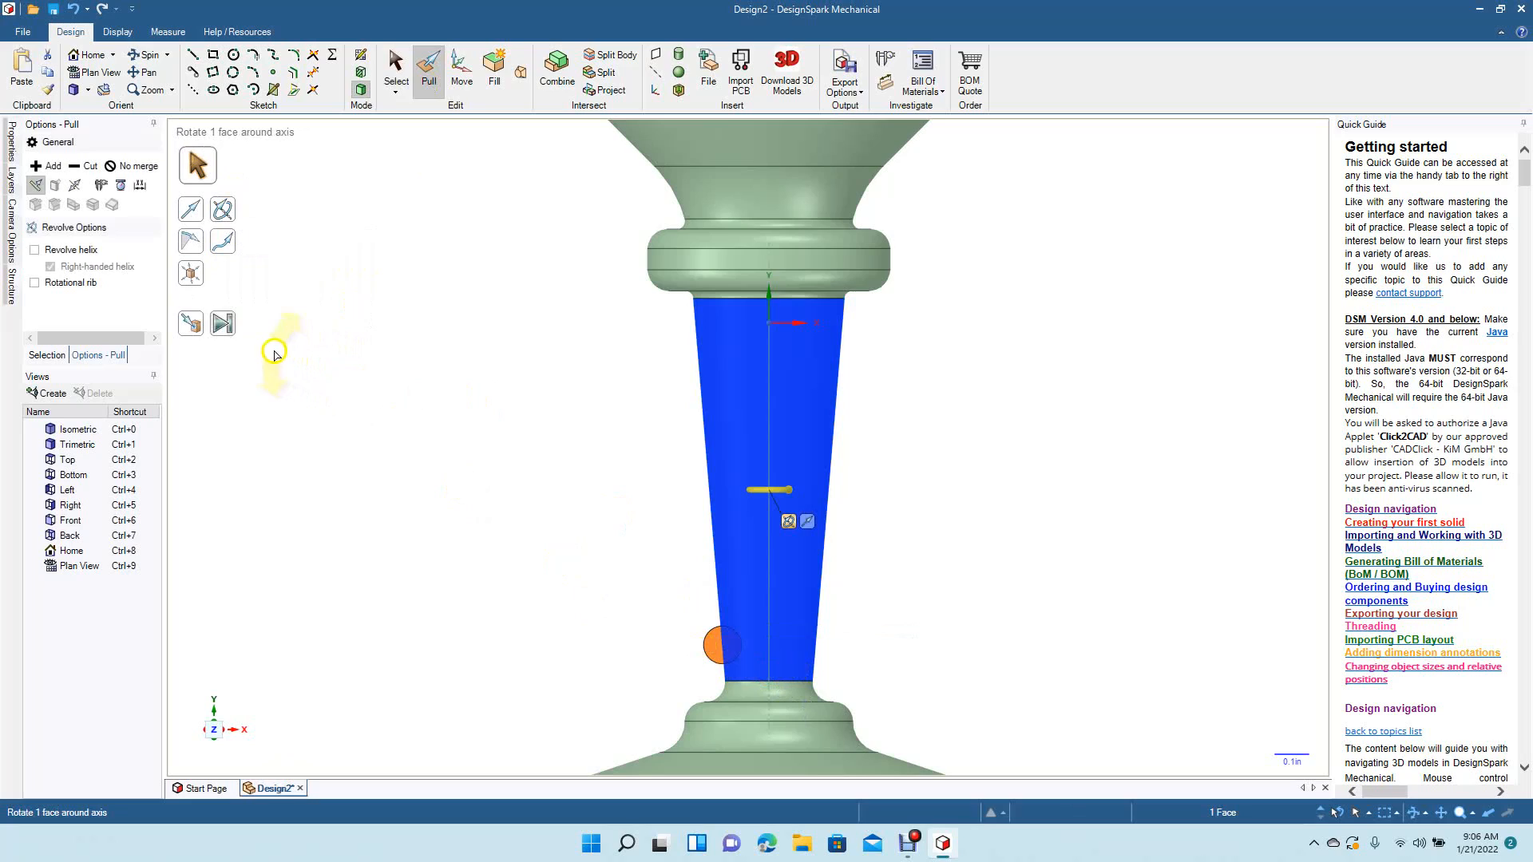
left_click(60, 251)
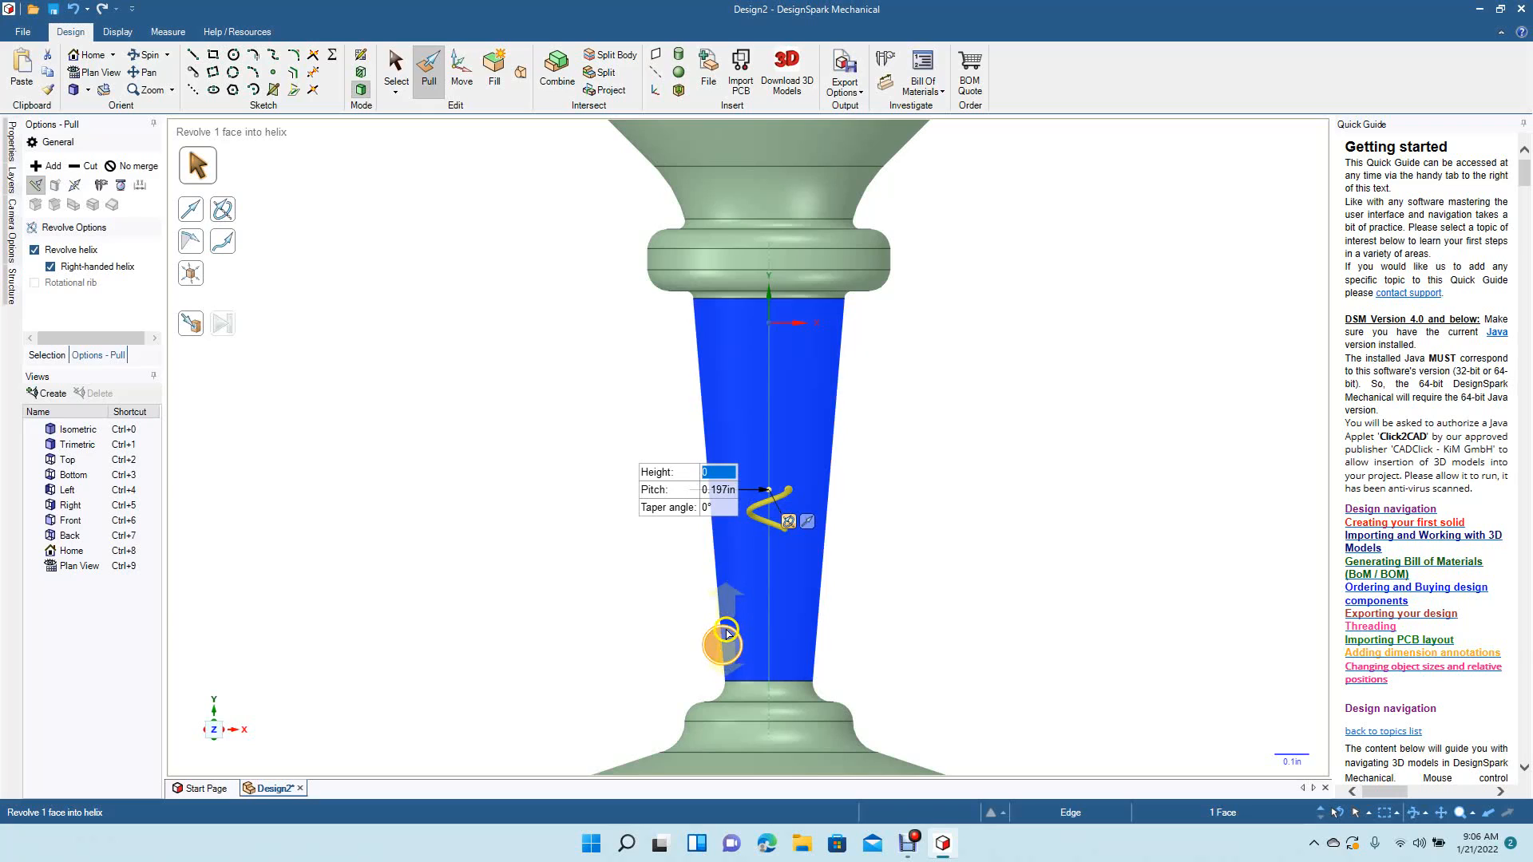
left_click_drag(727, 638, 675, 277)
left_click(397, 70)
left_click(441, 359)
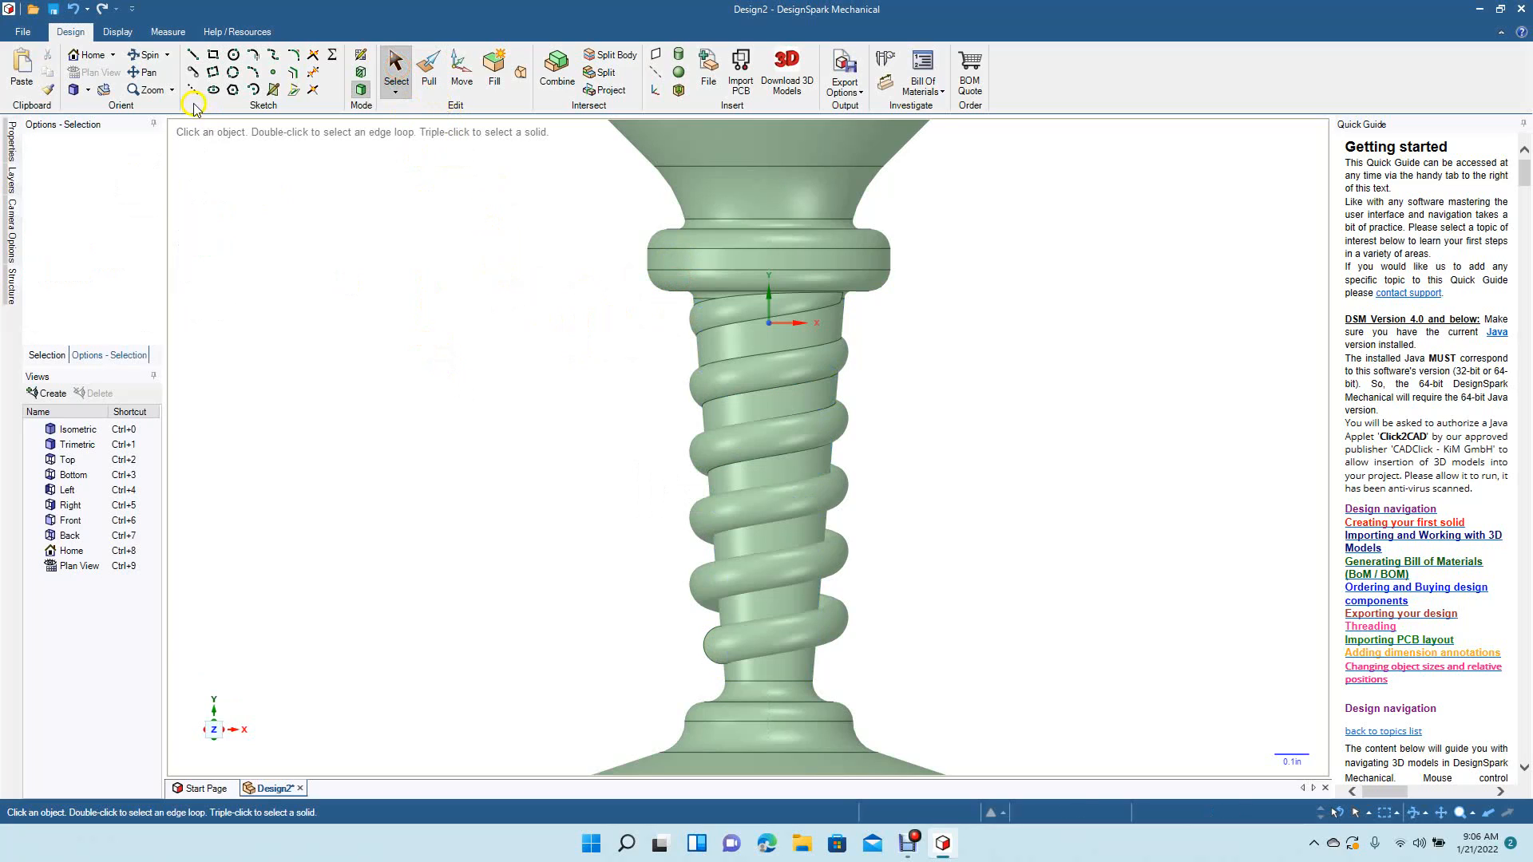
Pull the coil's open lower end face about 0.51 in to run it into the tapered stem.
left_click_drag(311, 284, 625, 395)
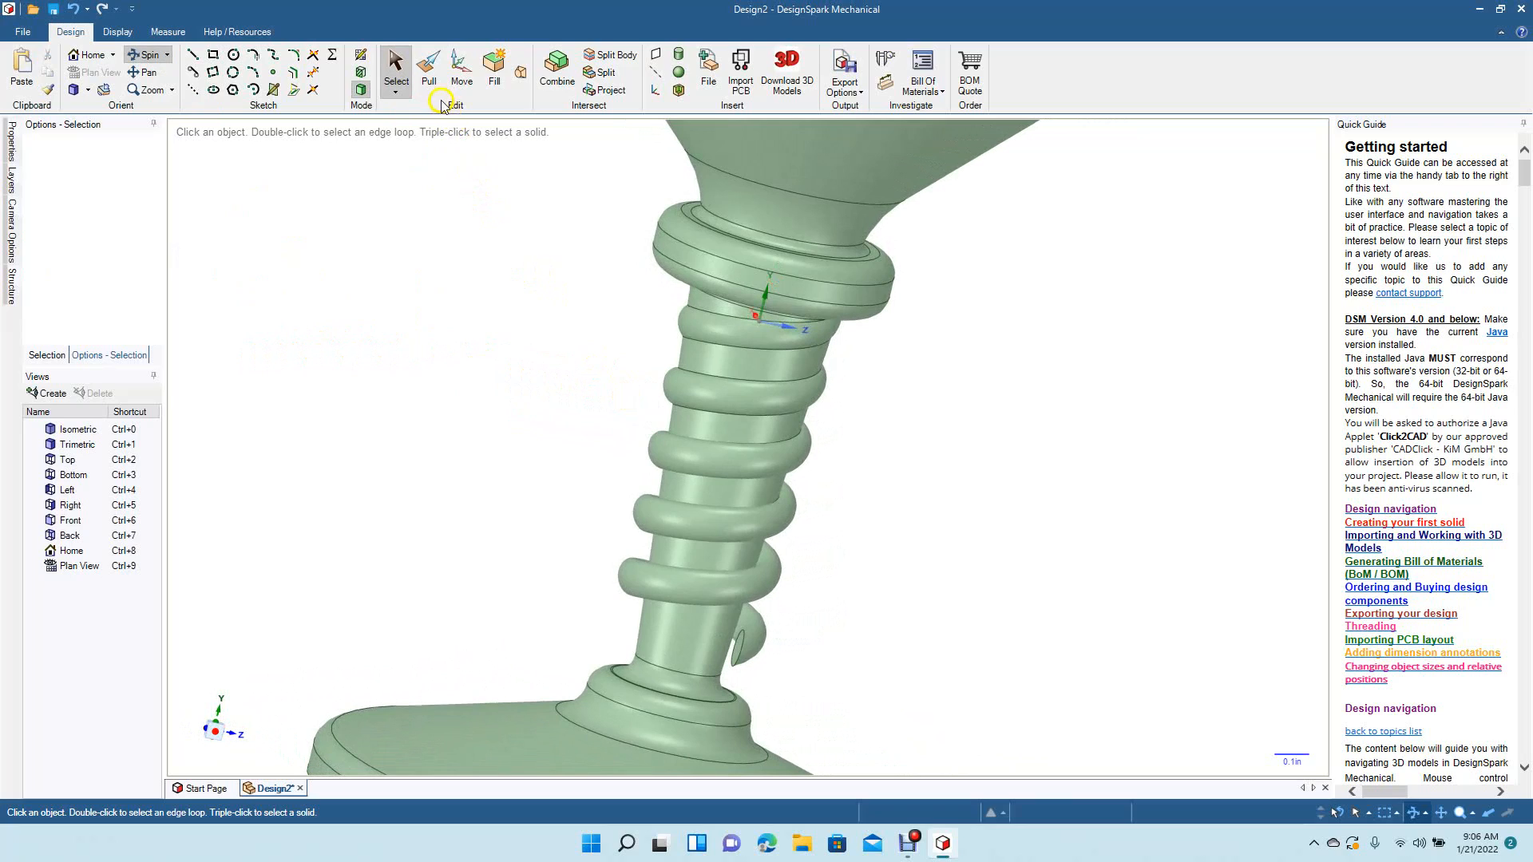
left_click(429, 73)
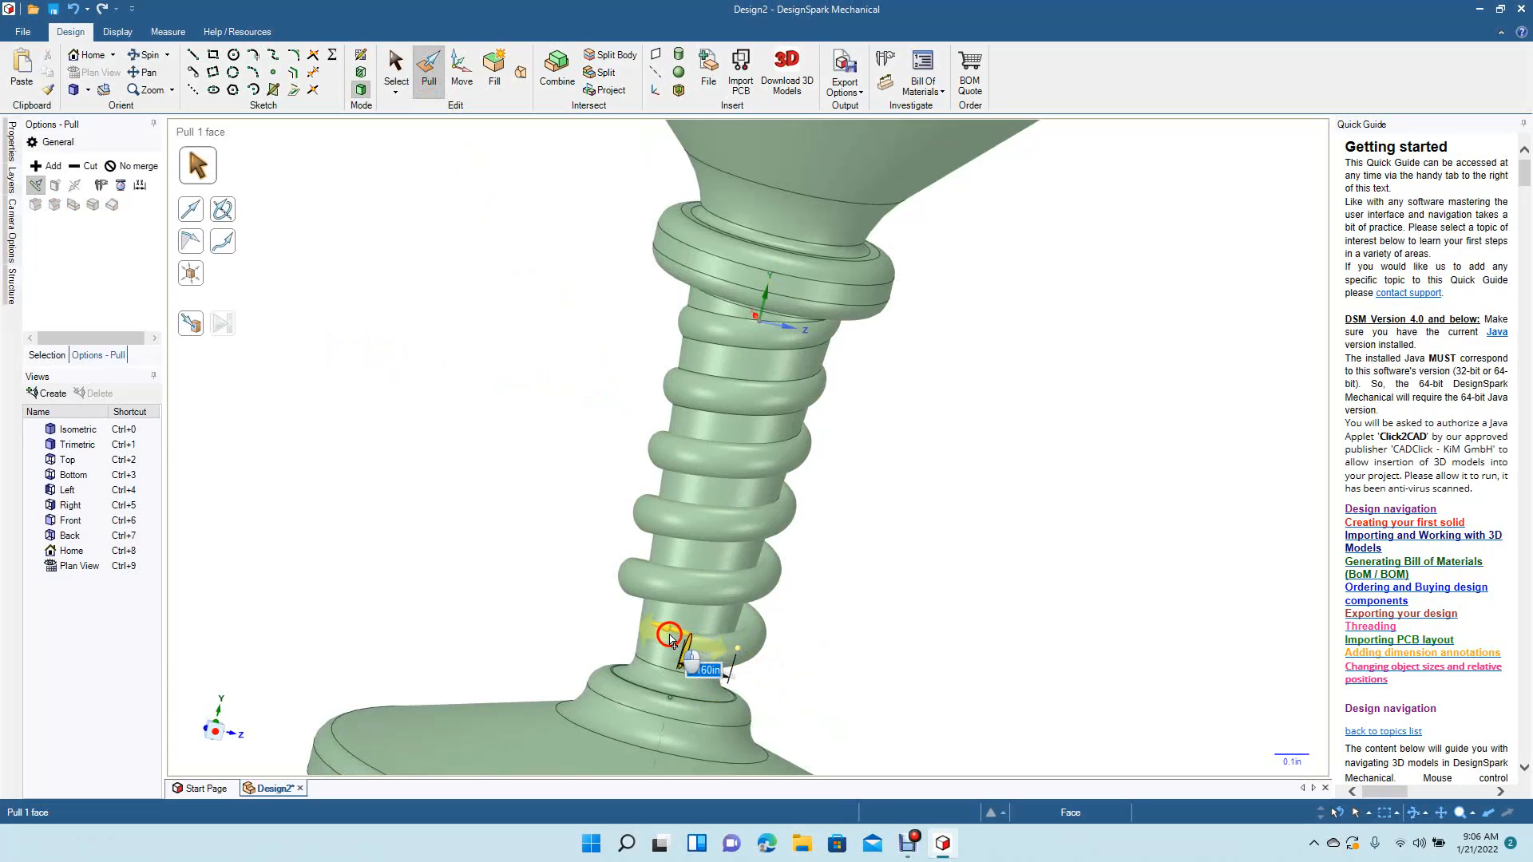
left_click_drag(650, 630, 649, 633)
left_click(137, 58)
left_click_drag(336, 389, 3, 227)
left_click_drag(539, 342, 290, 228)
left_click(431, 60)
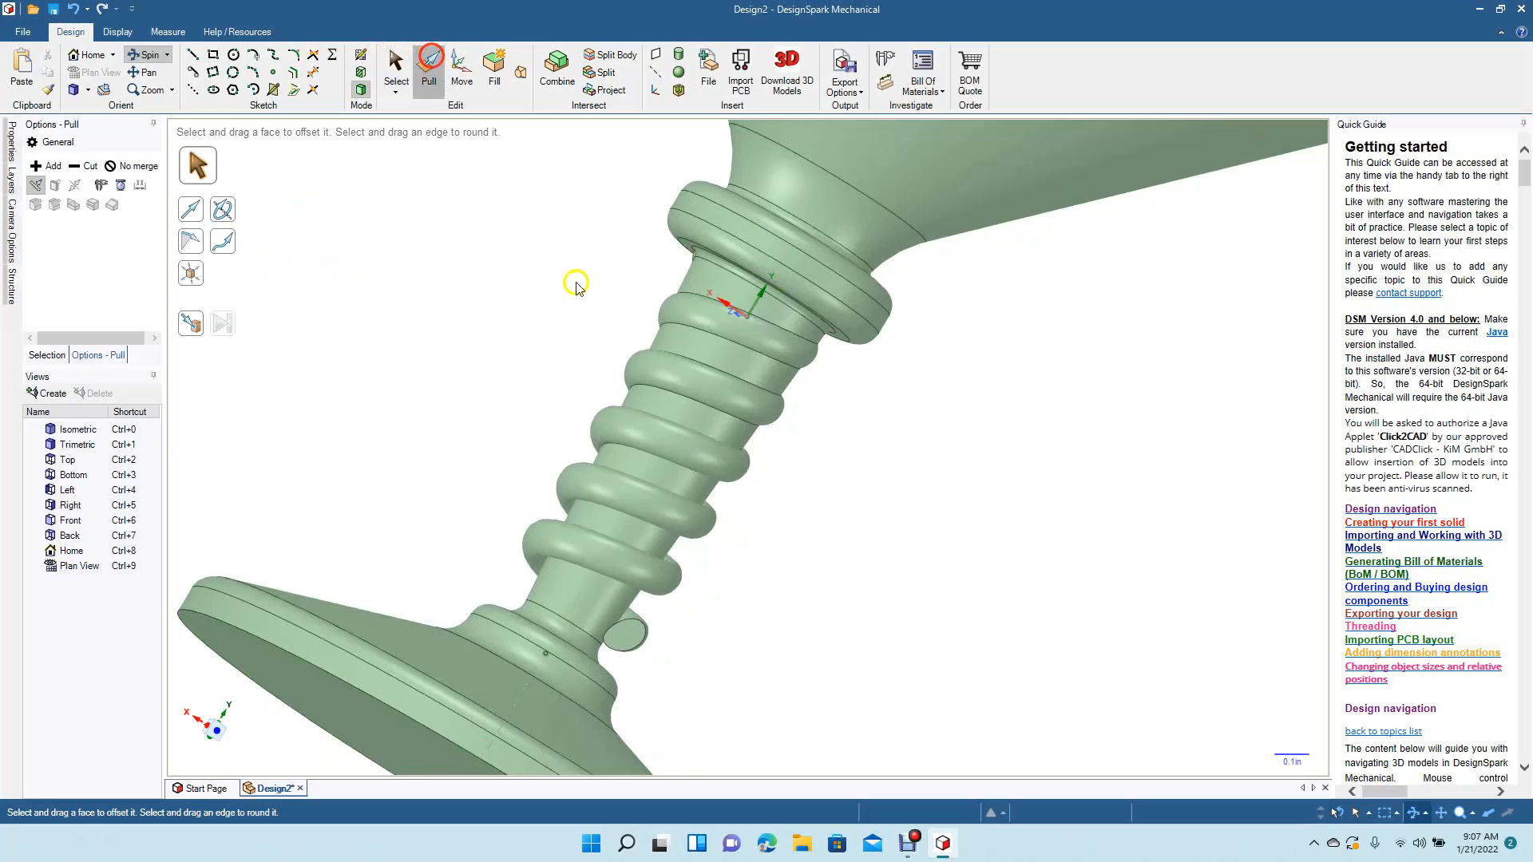
left_click(634, 638)
left_click_drag(634, 638, 564, 626)
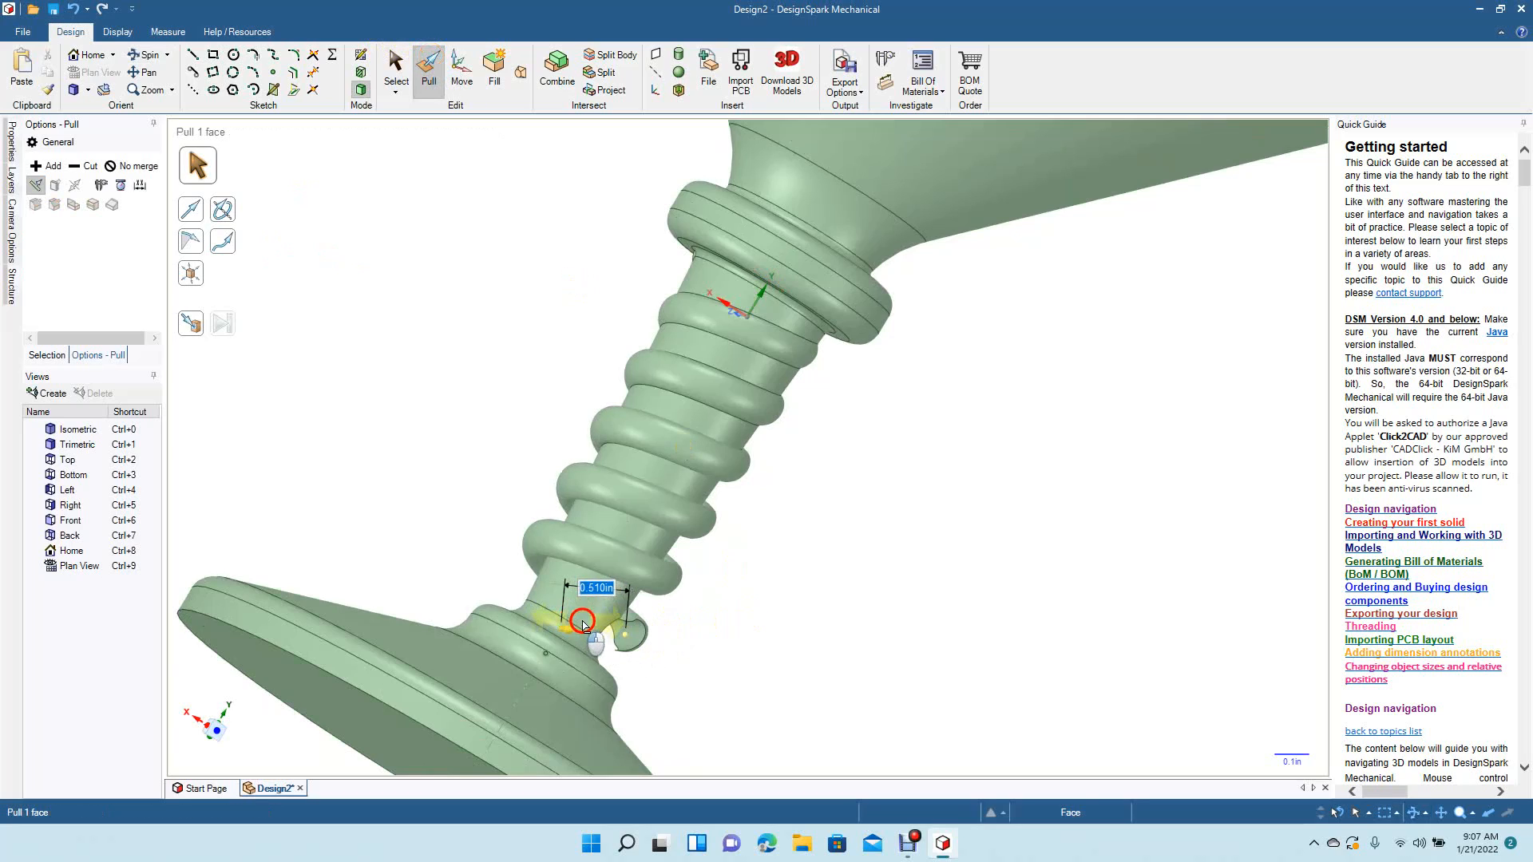
left_click(781, 661)
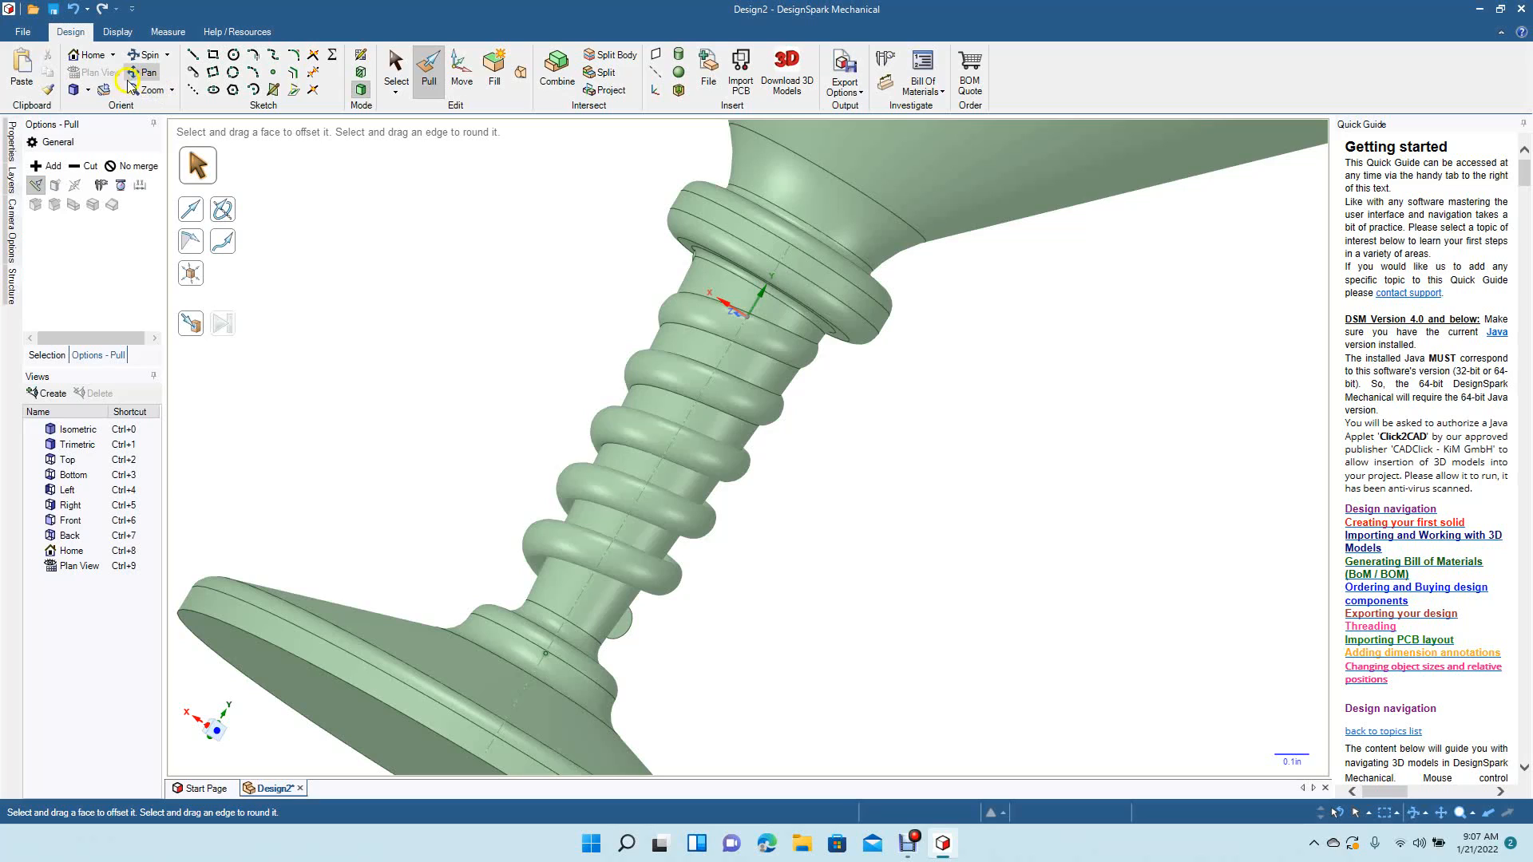
Examine the coil's face, the tapered stem's face and the spiral edges where they meet on the whole glass.
left_click(89, 93)
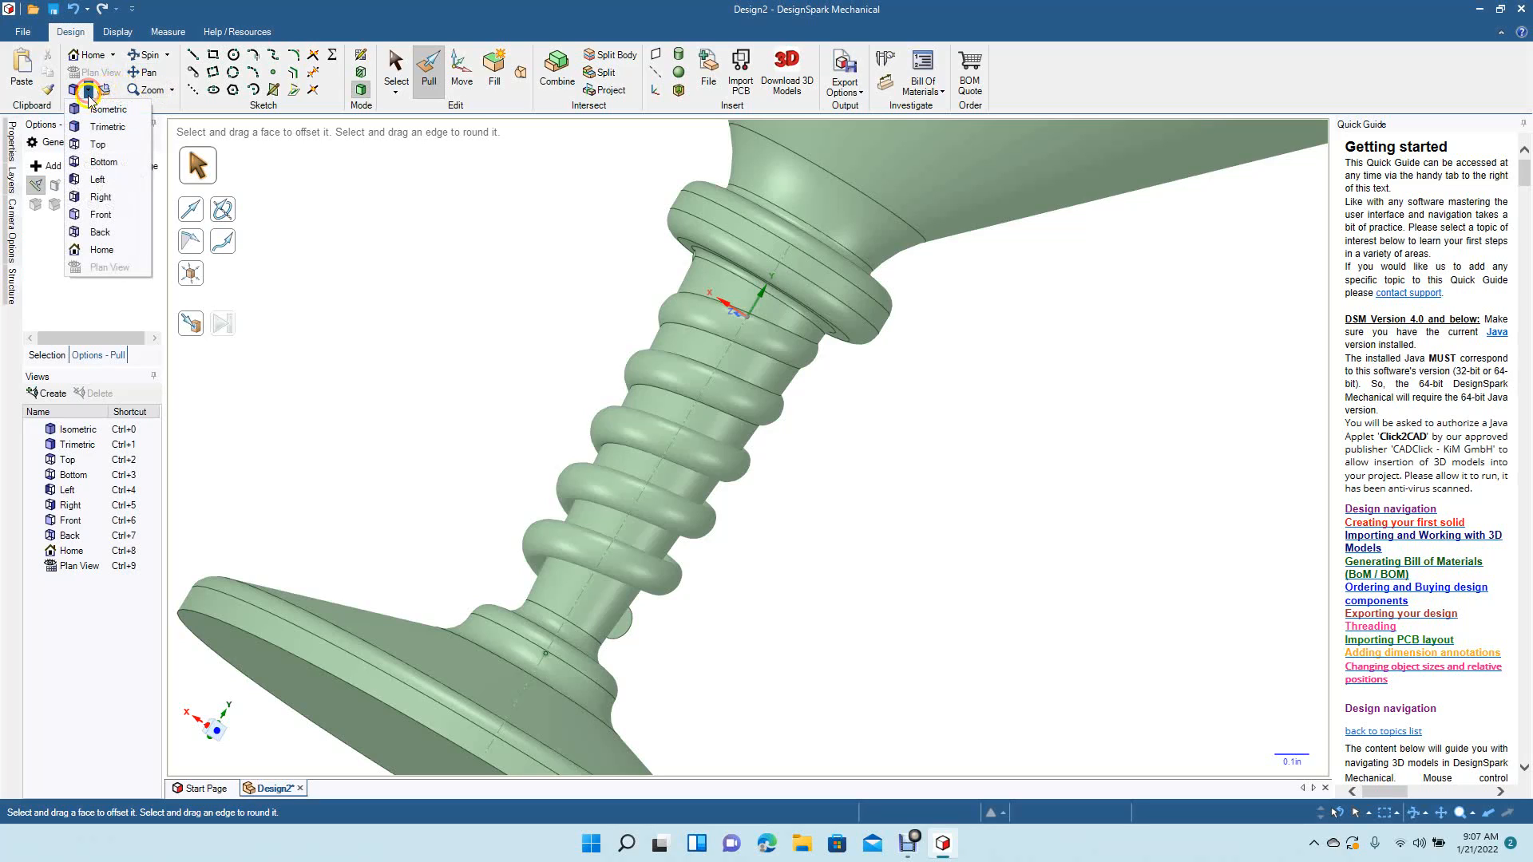
left_click(95, 150)
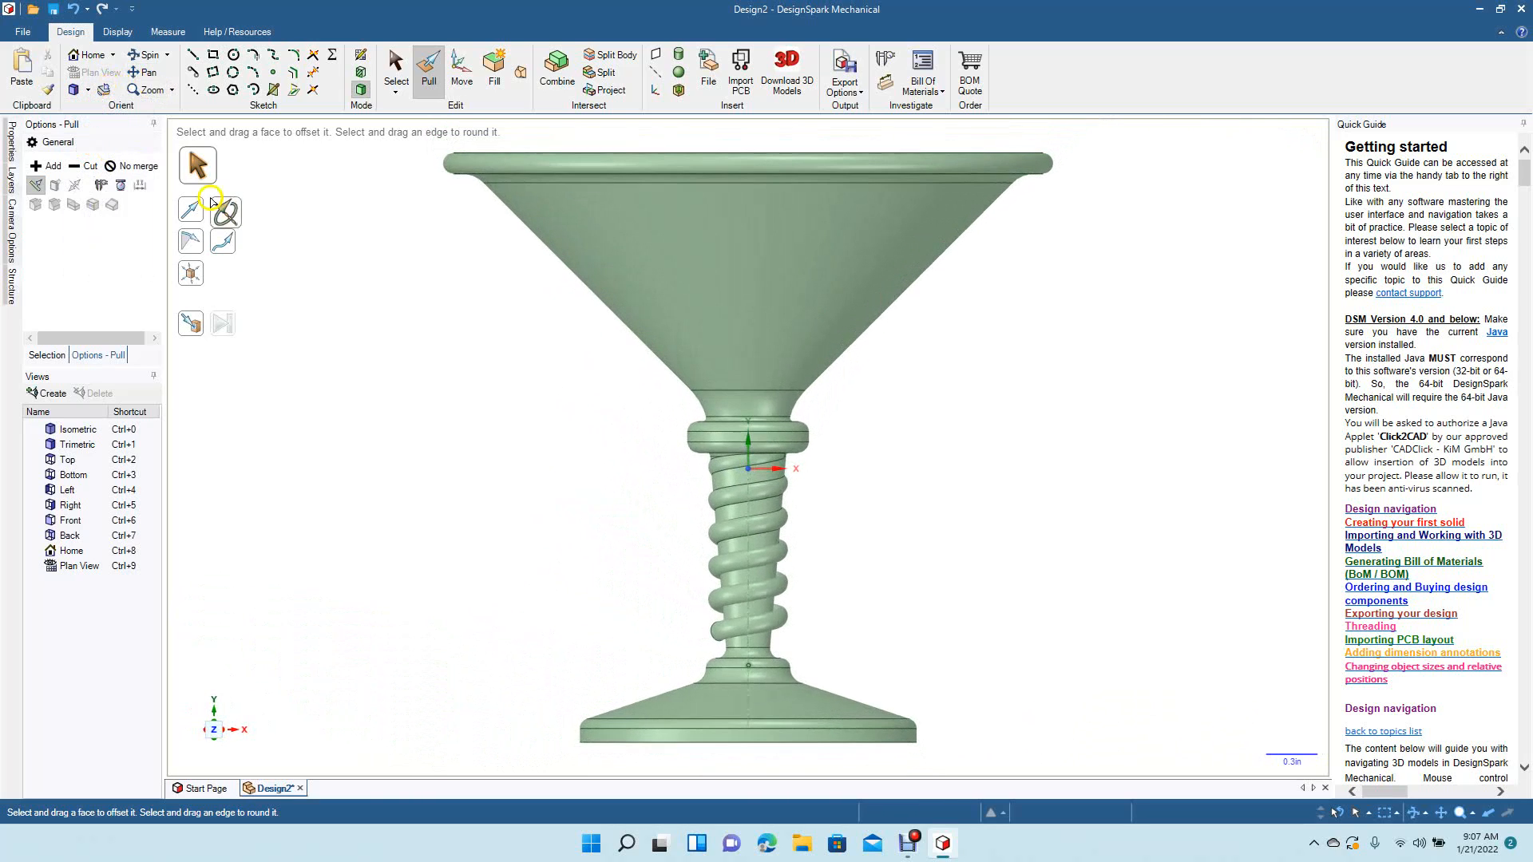
left_click(393, 76)
left_click(448, 460)
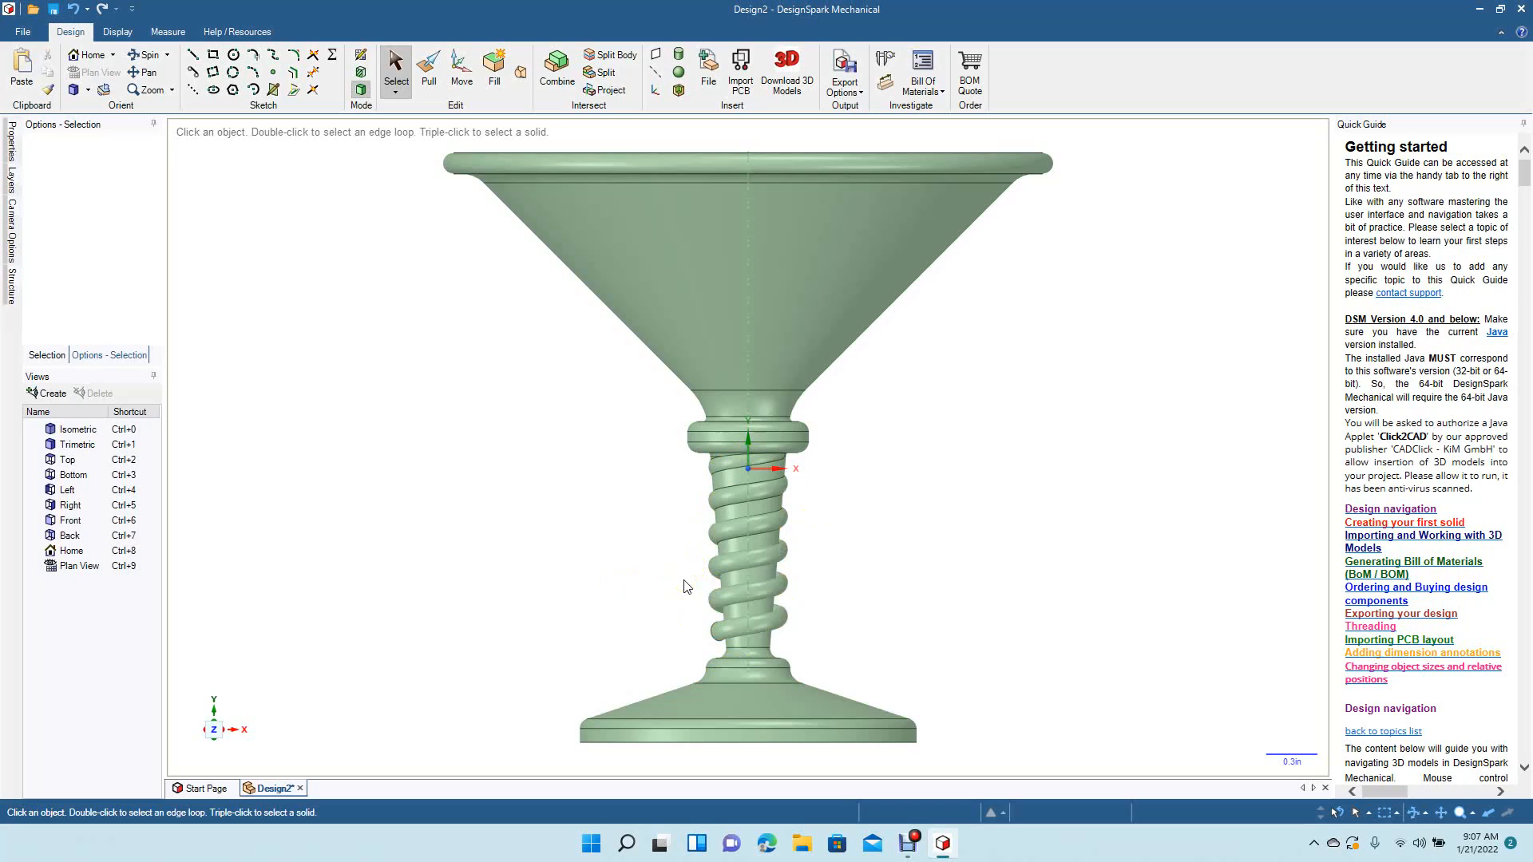
left_click(730, 636)
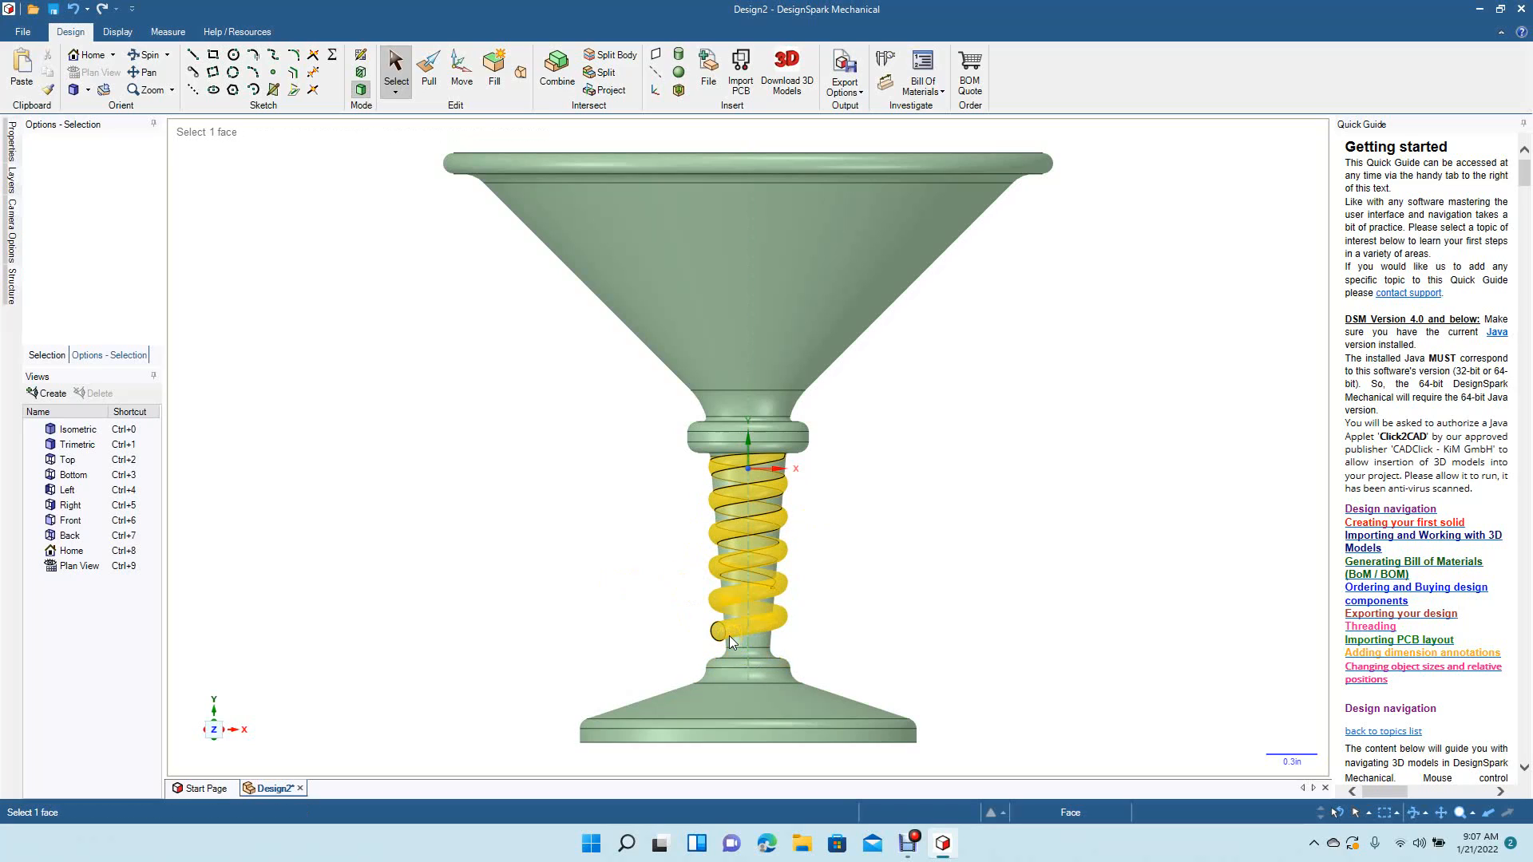
left_click(734, 643)
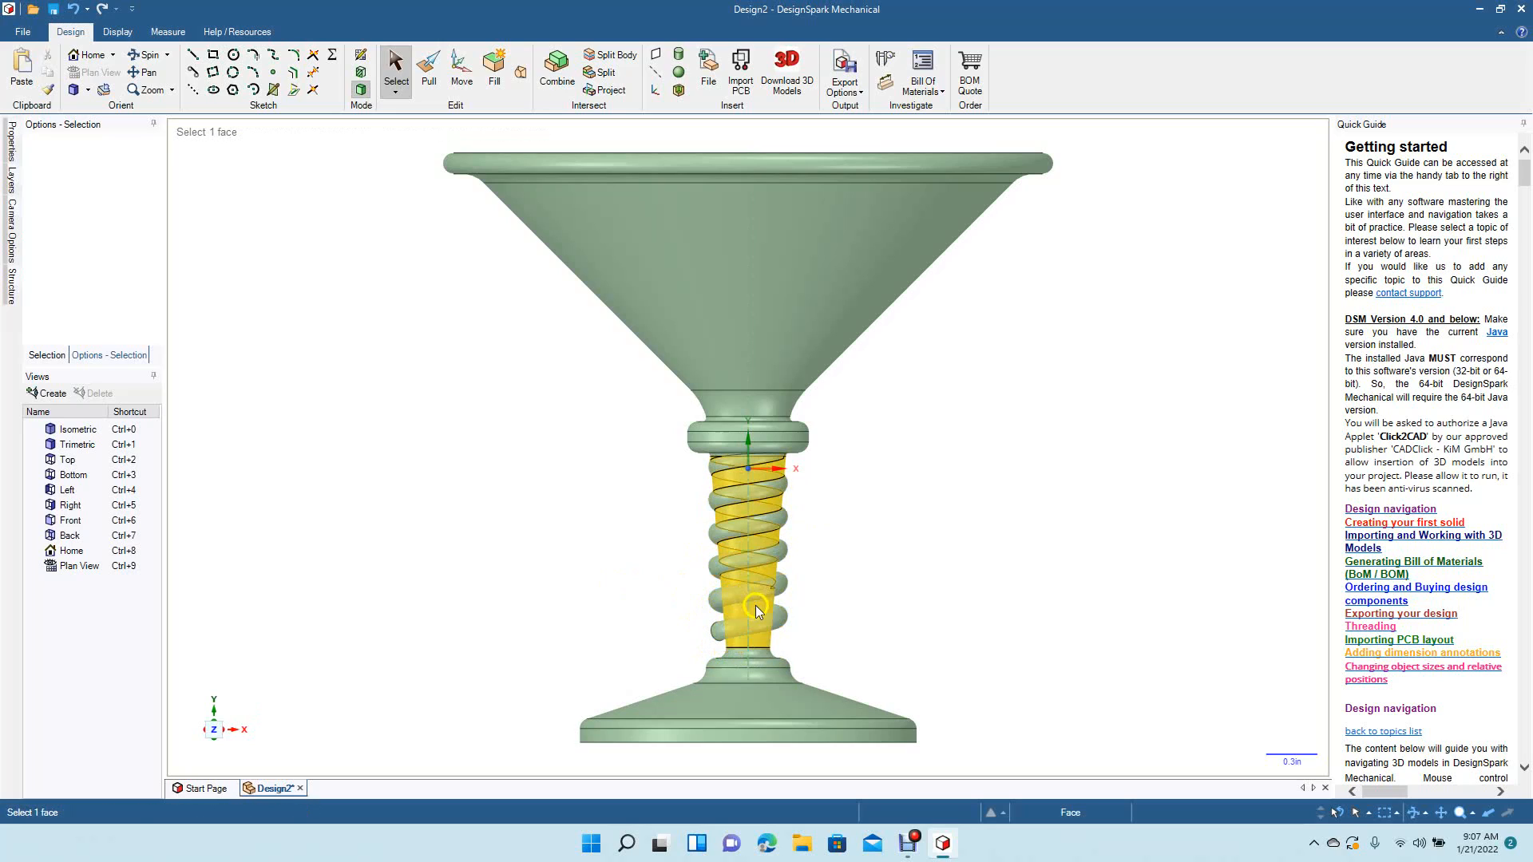
left_click(763, 467)
key("Escape")
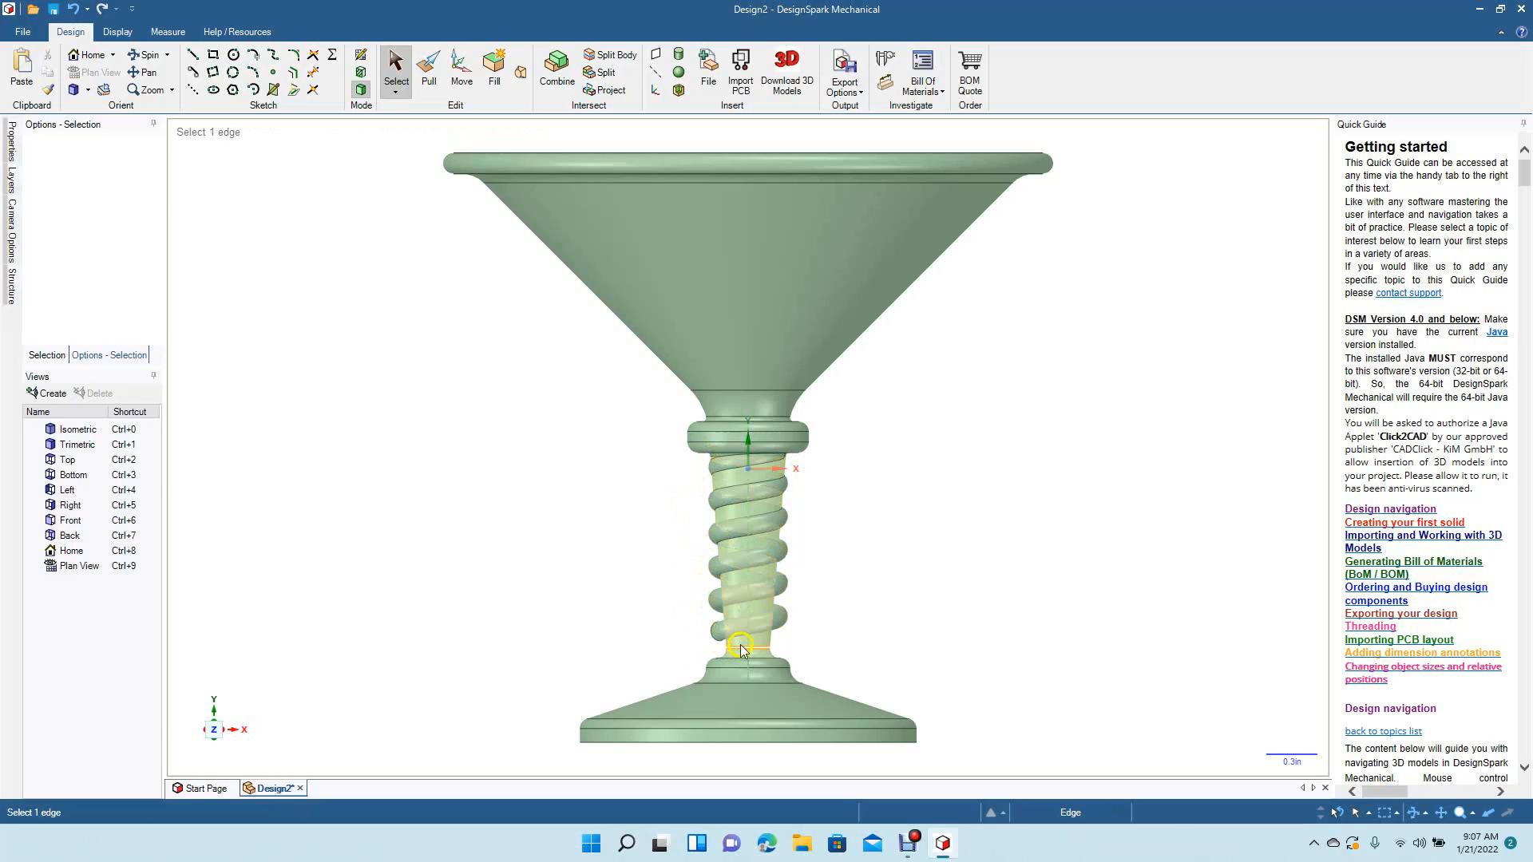
left_click(783, 510)
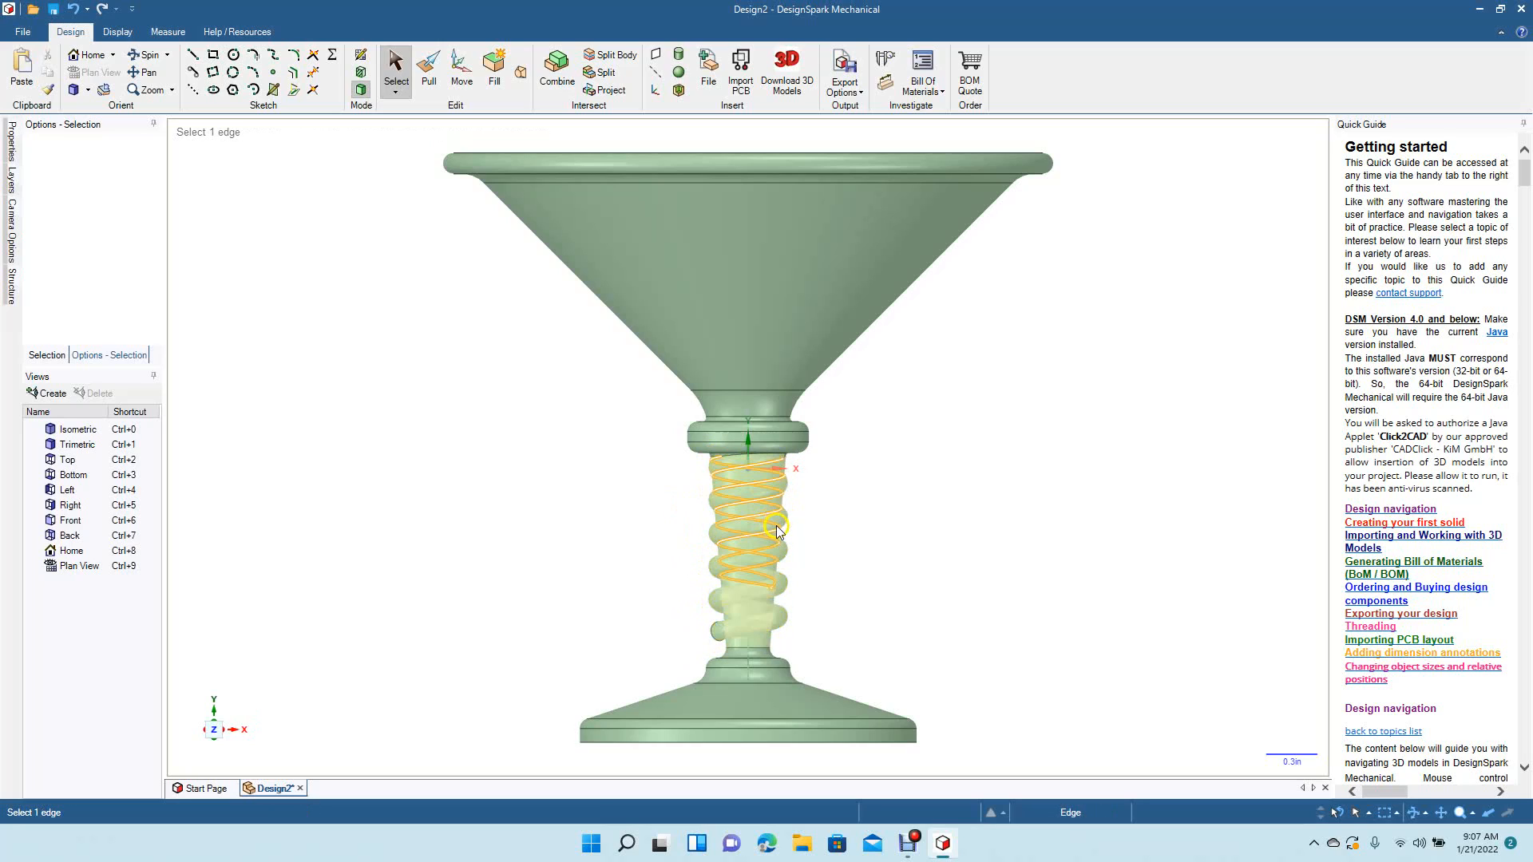
key("Escape")
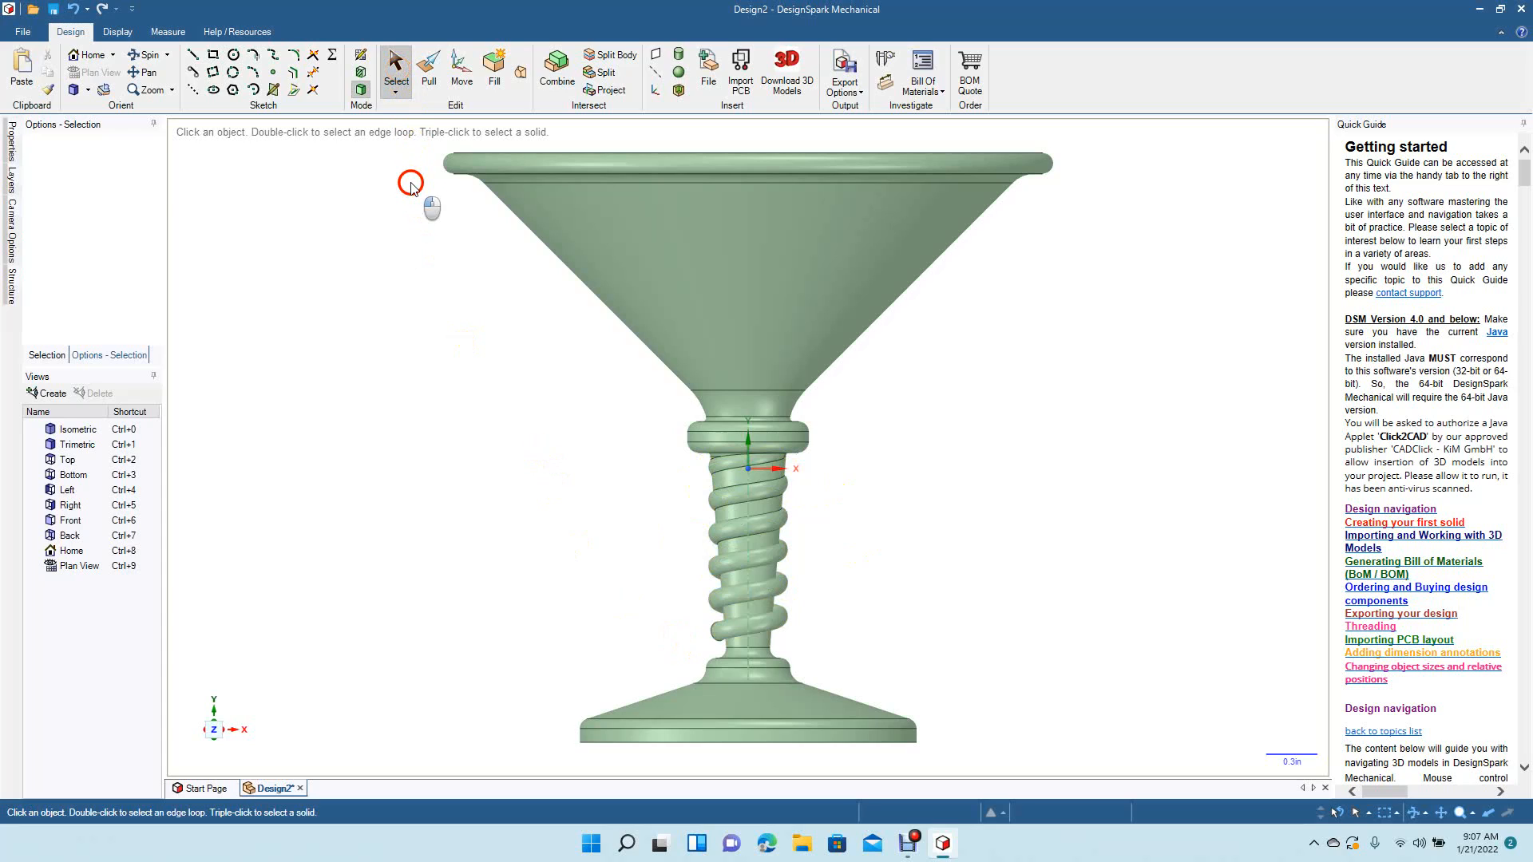
left_click_drag(332, 194, 400, 202)
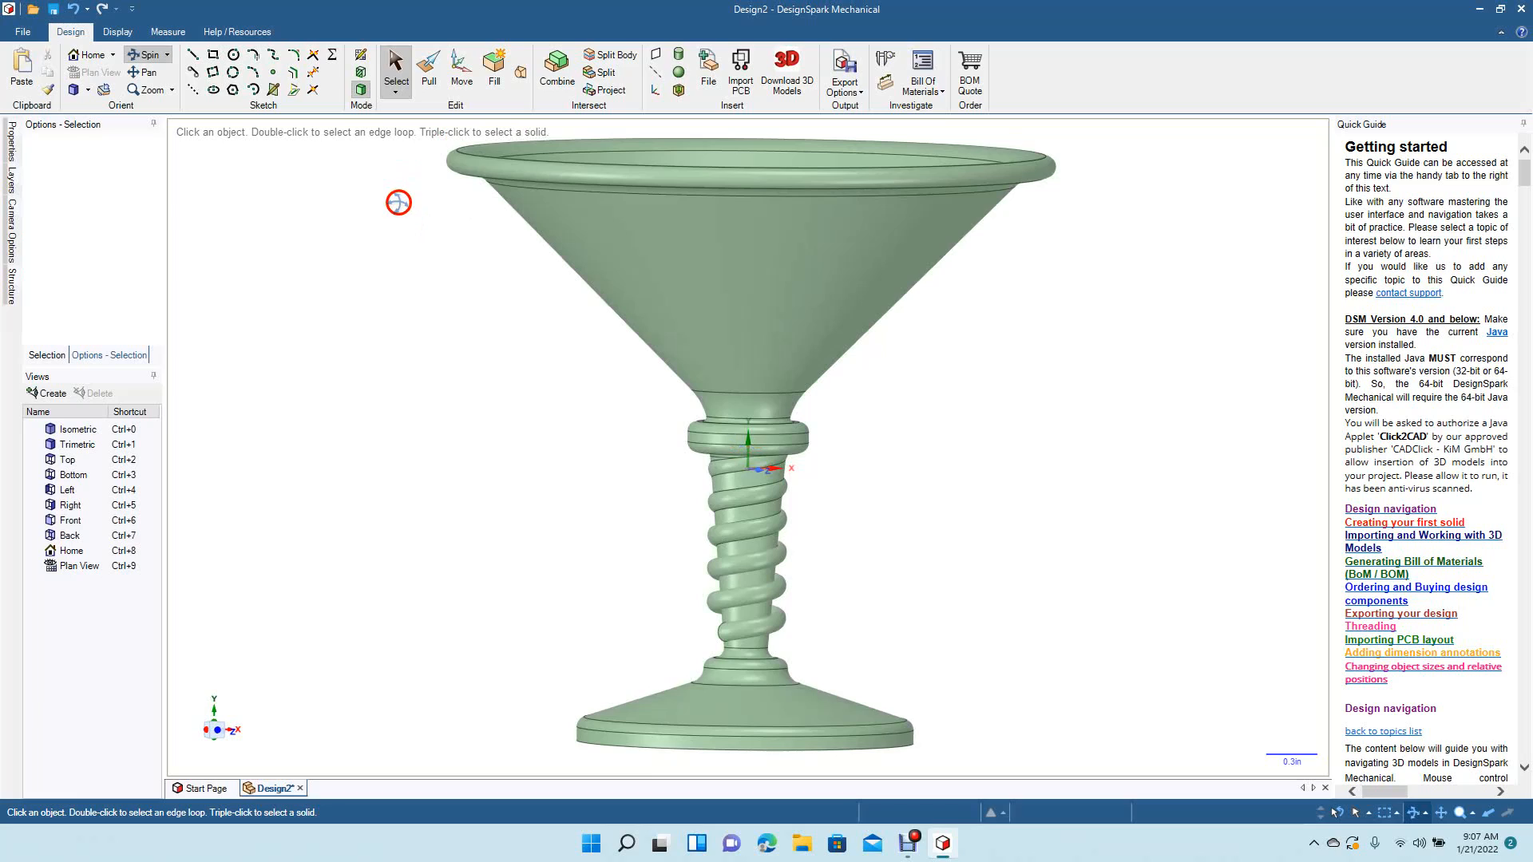